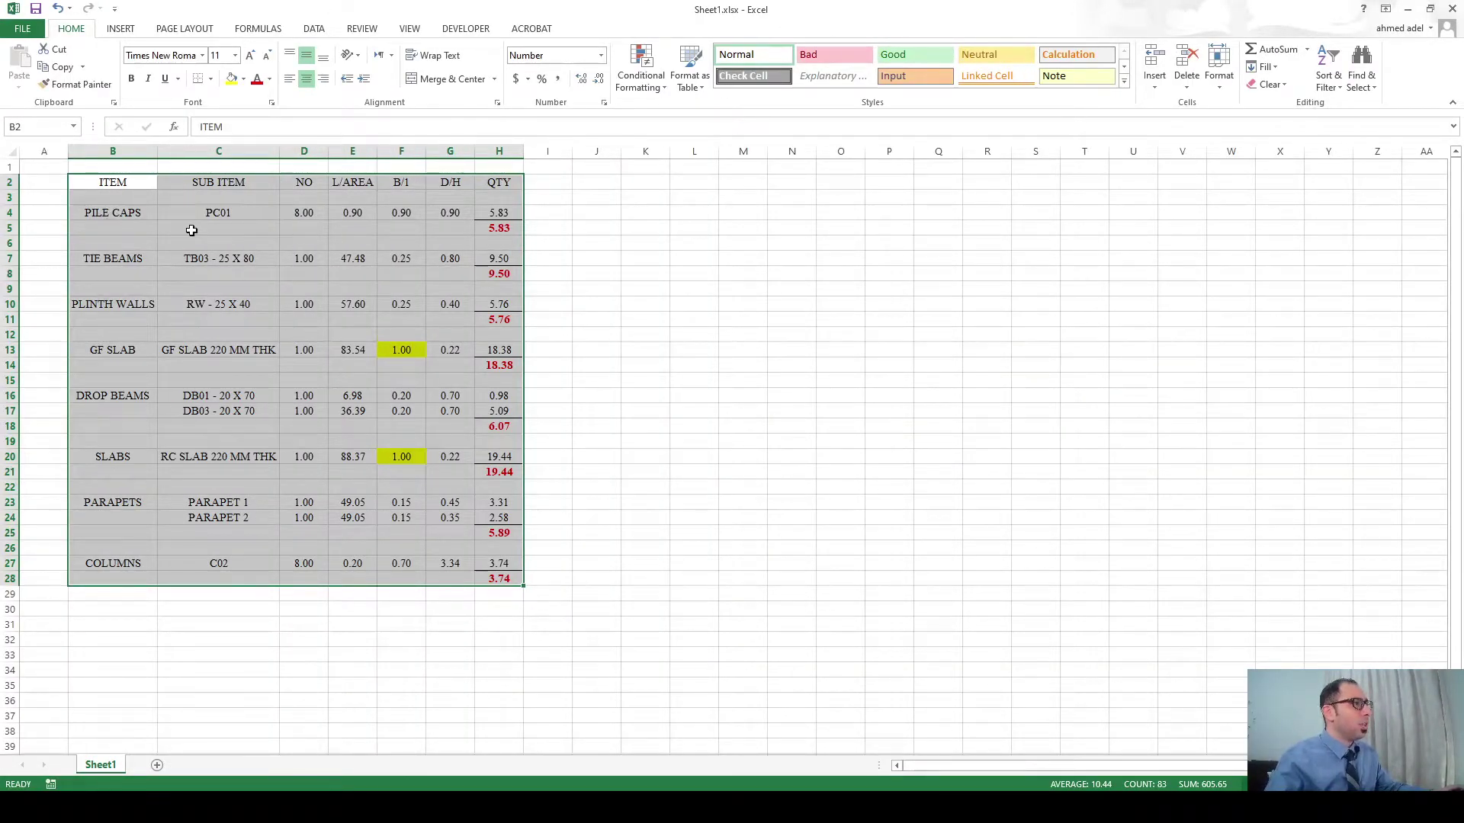
Insert three blank rows above DROP BEAMS, just below the GF SLAB total.
left_click_drag(109, 212, 500, 579)
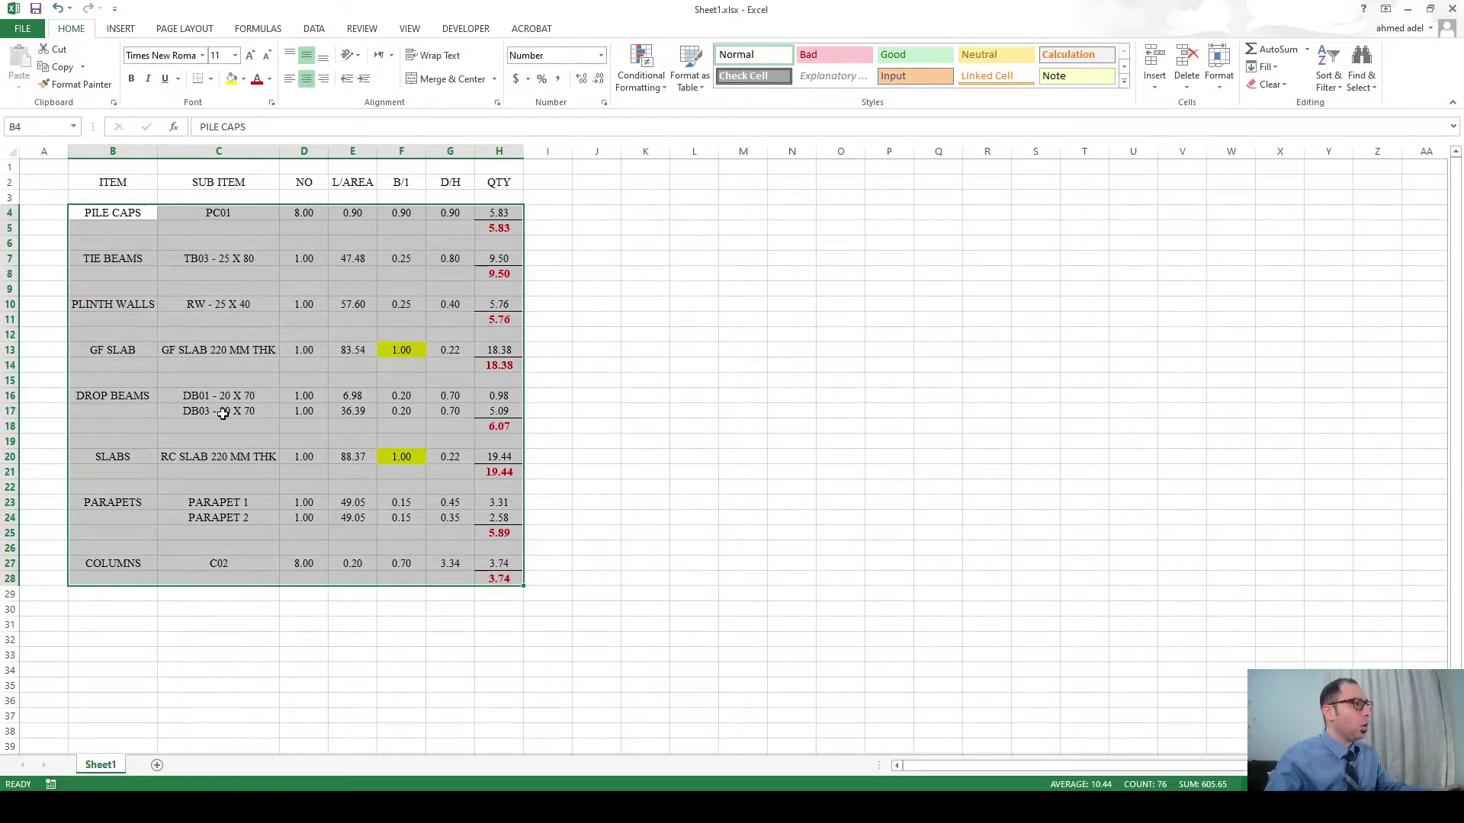
left_click(125, 216)
left_click(120, 256)
left_click(126, 304)
left_click(114, 352)
left_click(97, 399)
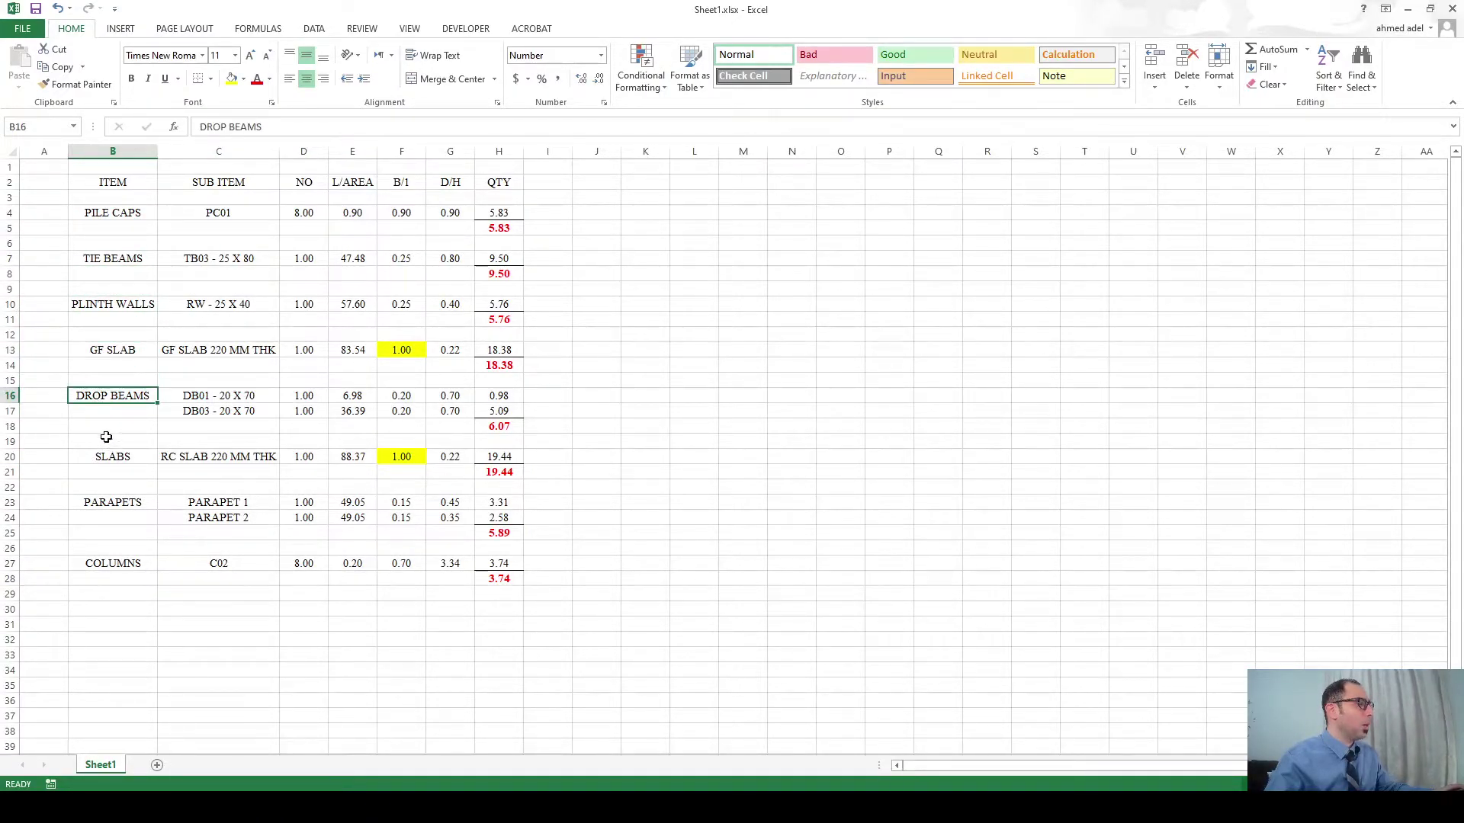
left_click(7, 396)
key("ctrl+shift+plus")
key("ctrl+shift+plus")
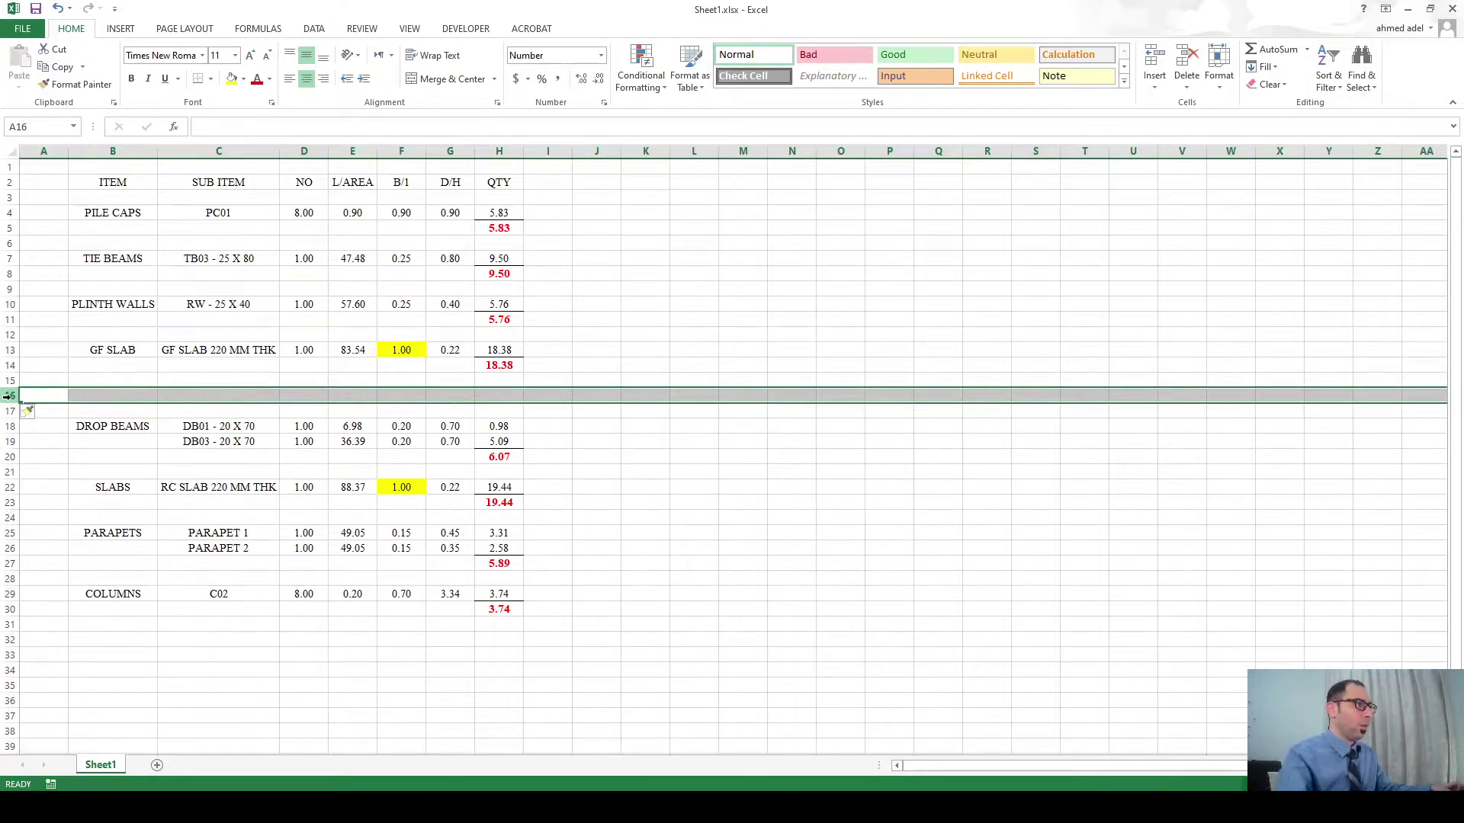
key("ctrl+shift+plus")
Review the shifted items from DROP BEAMS through SLABS and PARAPETS down to COLUMNS at row 30.
left_click_drag(117, 442, 493, 626)
left_click(114, 444)
left_click(110, 502)
left_click(109, 549)
left_click(109, 562)
left_click(114, 609)
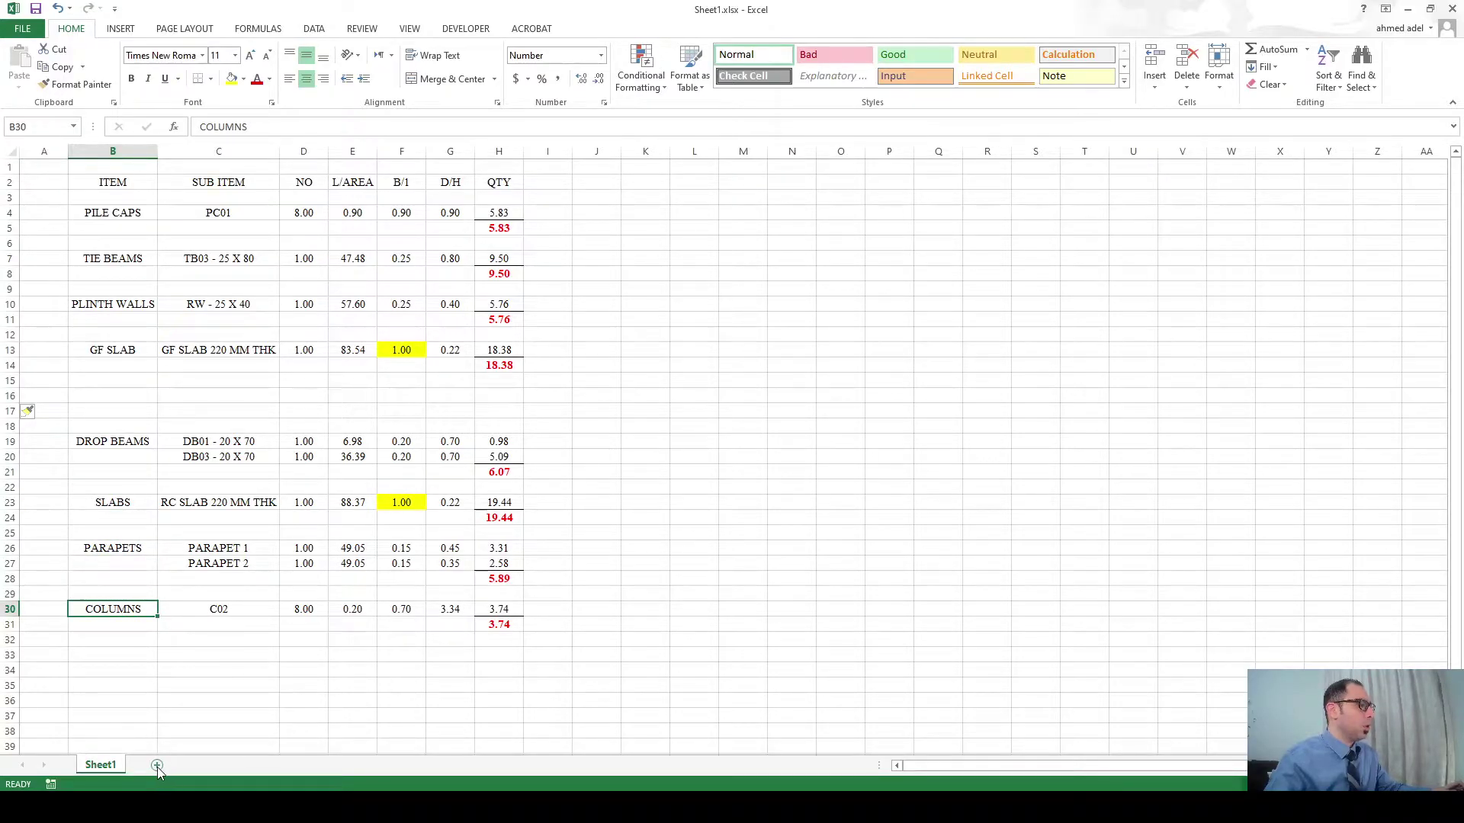
Add a new worksheet named BOQ.
left_click(157, 766)
double_click(150, 765)
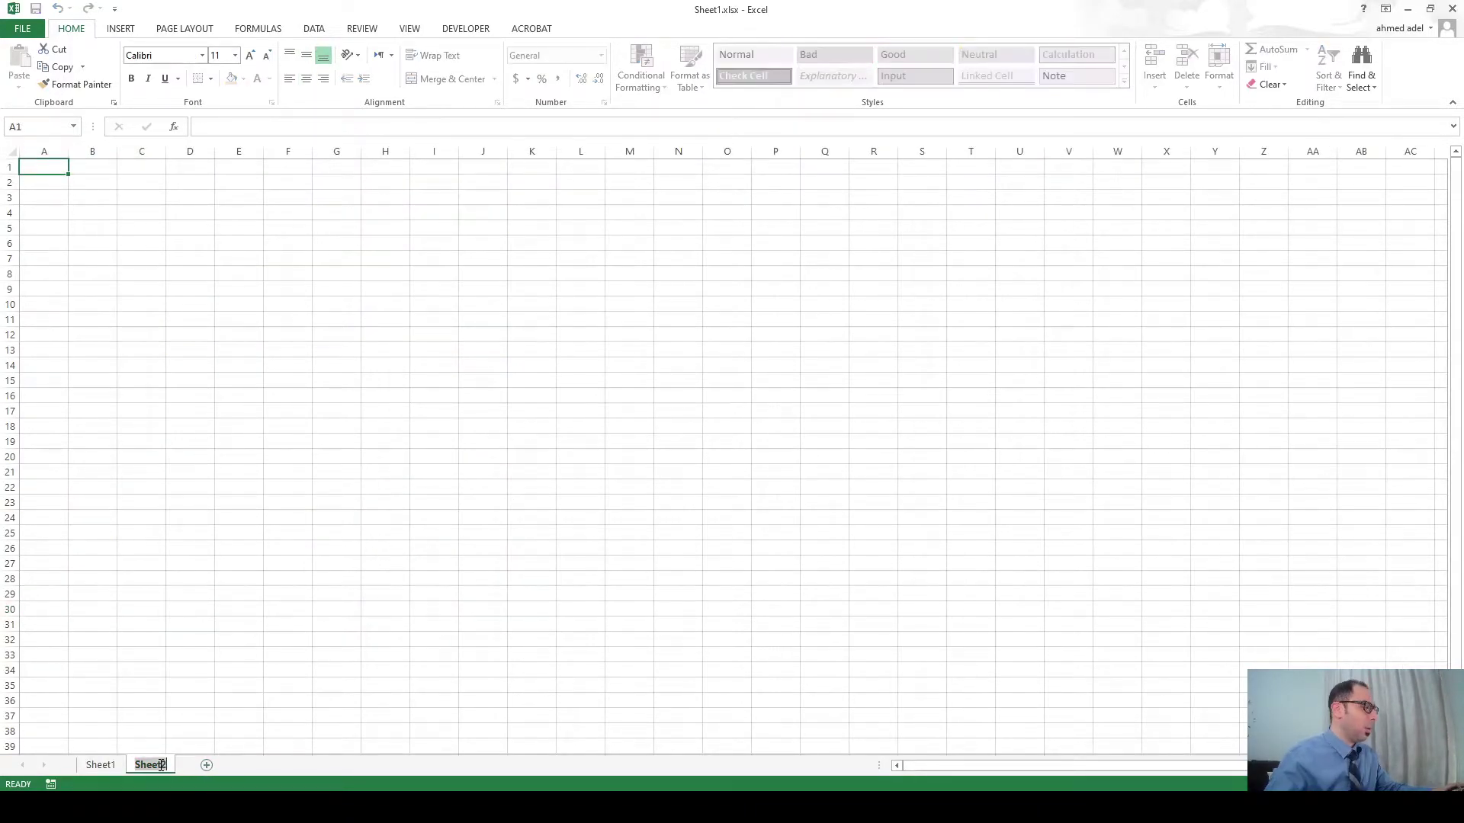
type("BOQ")
left_click(301, 552)
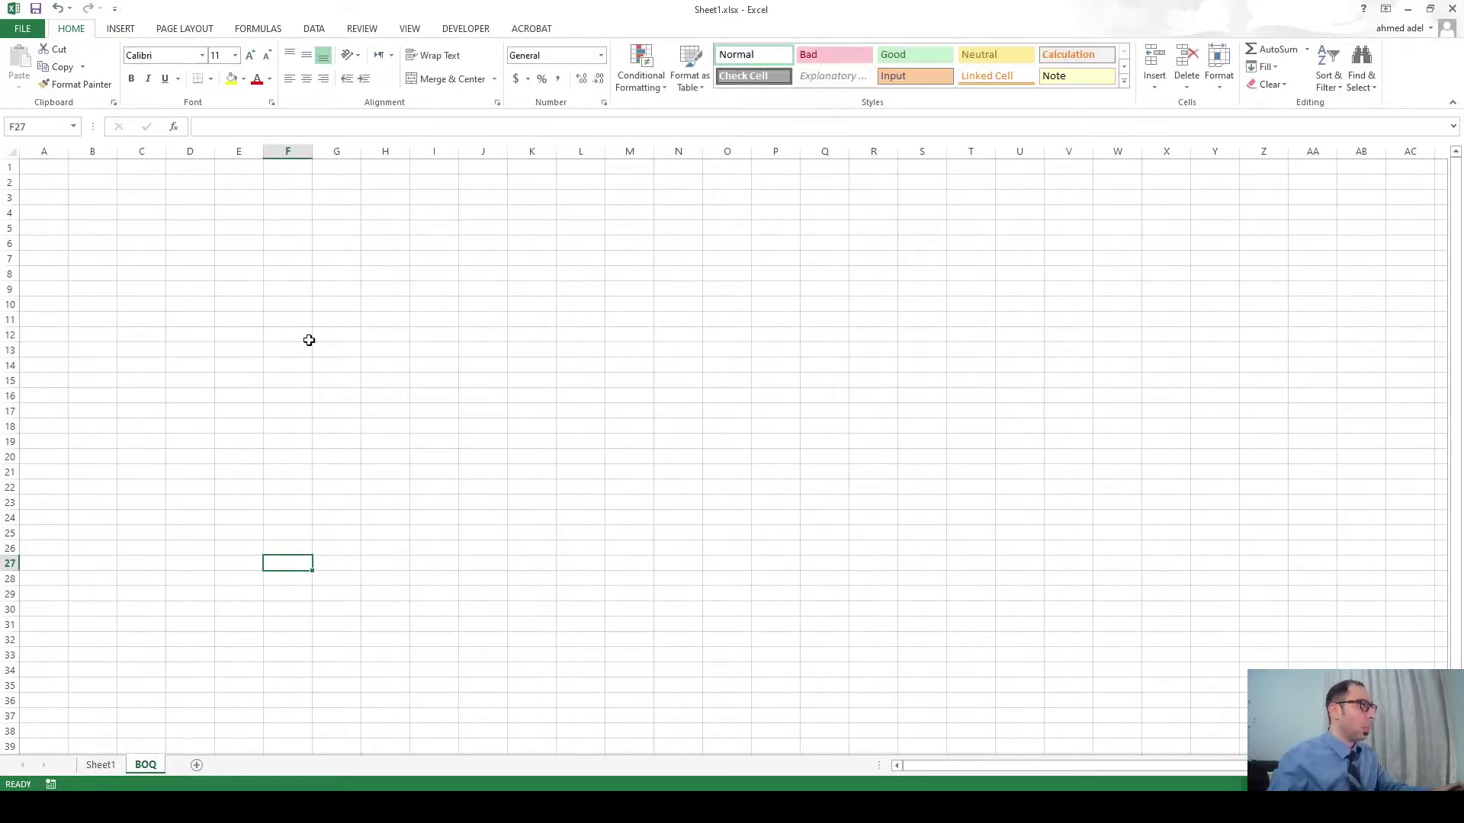
Give every cell on the BOQ sheet Times New Roman font with middle and centre alignment.
key("ctrl+a")
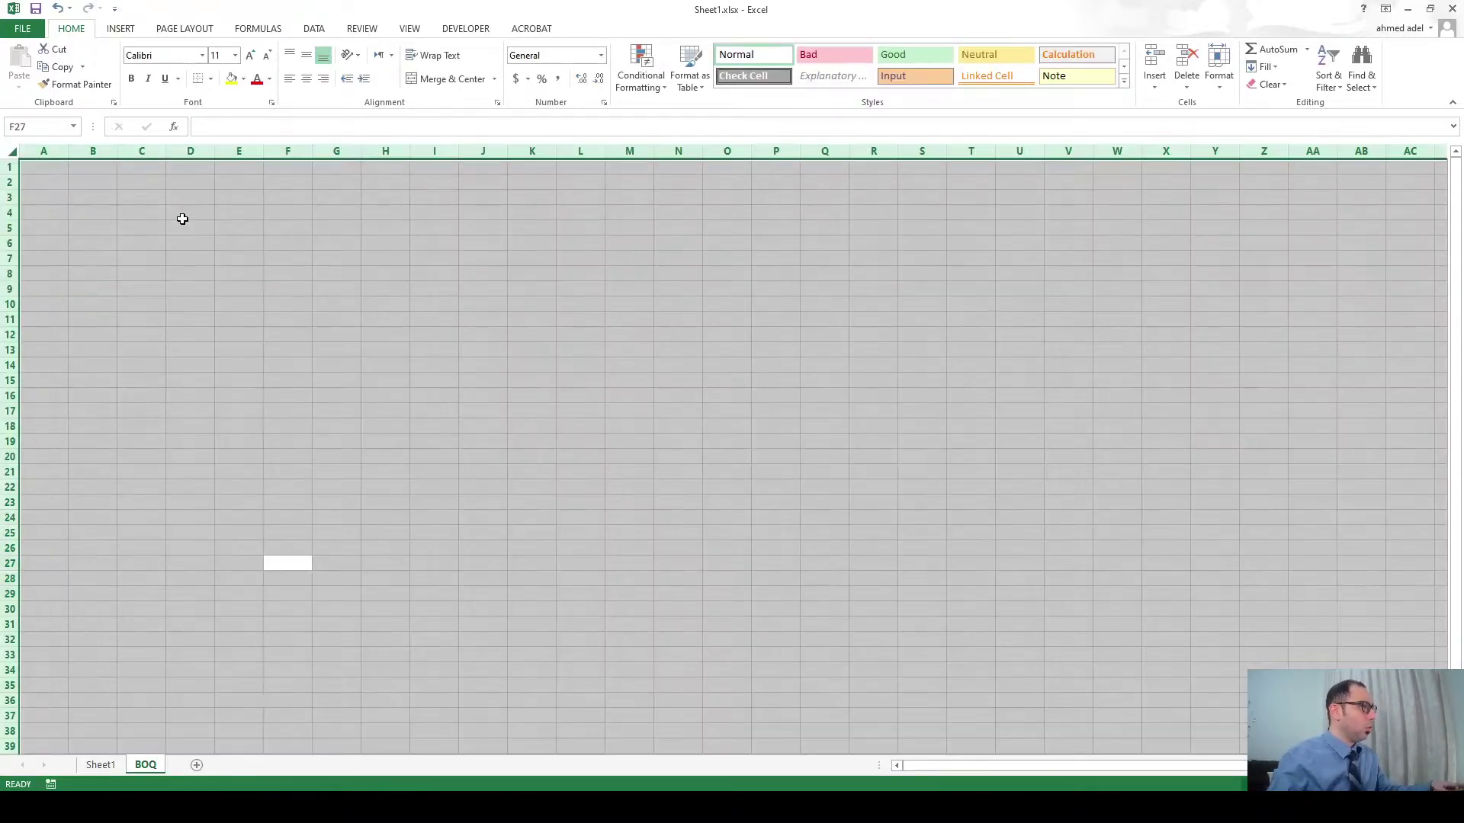
left_click(162, 57)
type("Times New Roman")
key("Return")
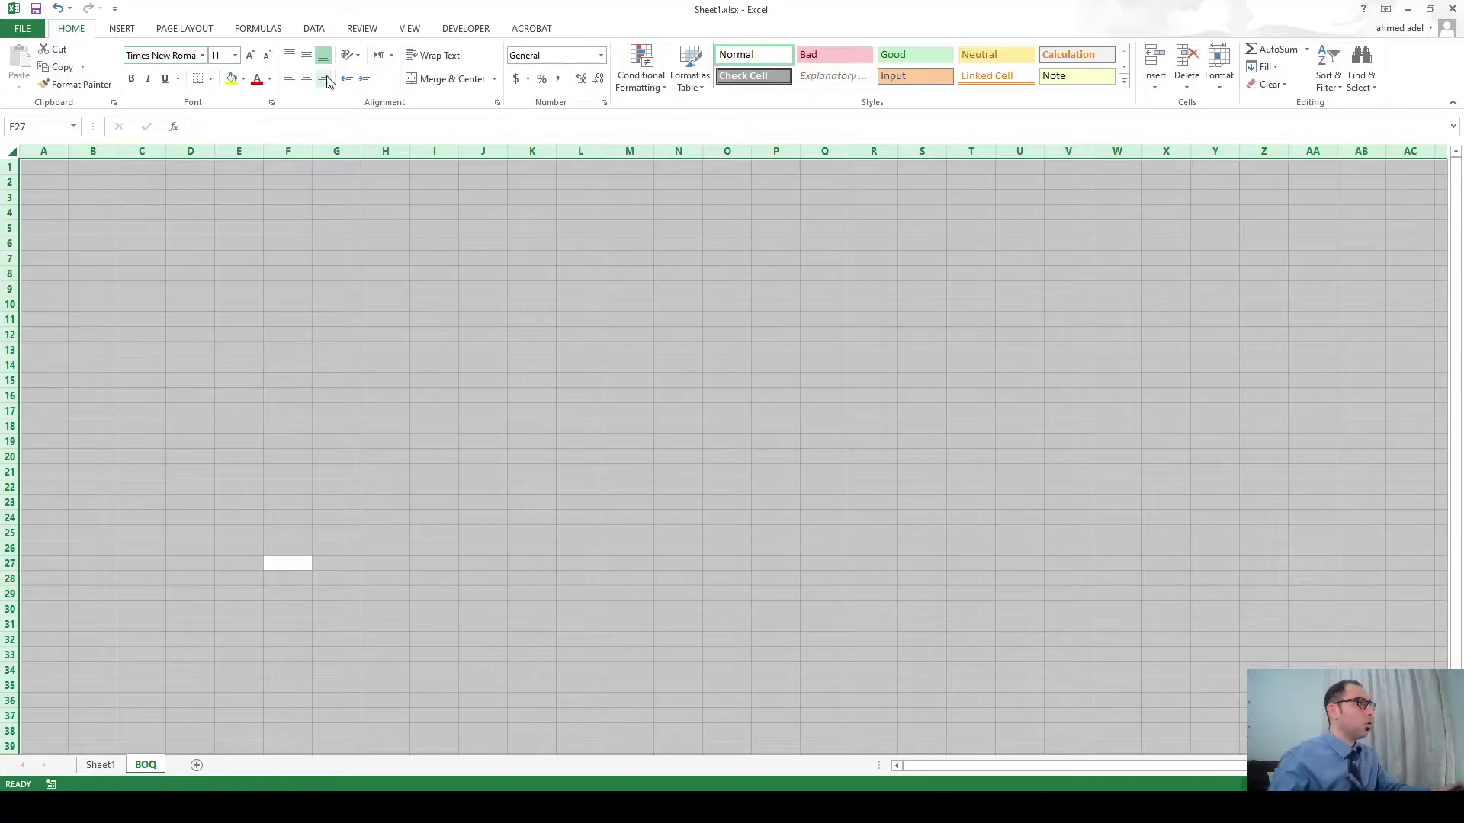
left_click(307, 56)
left_click(306, 78)
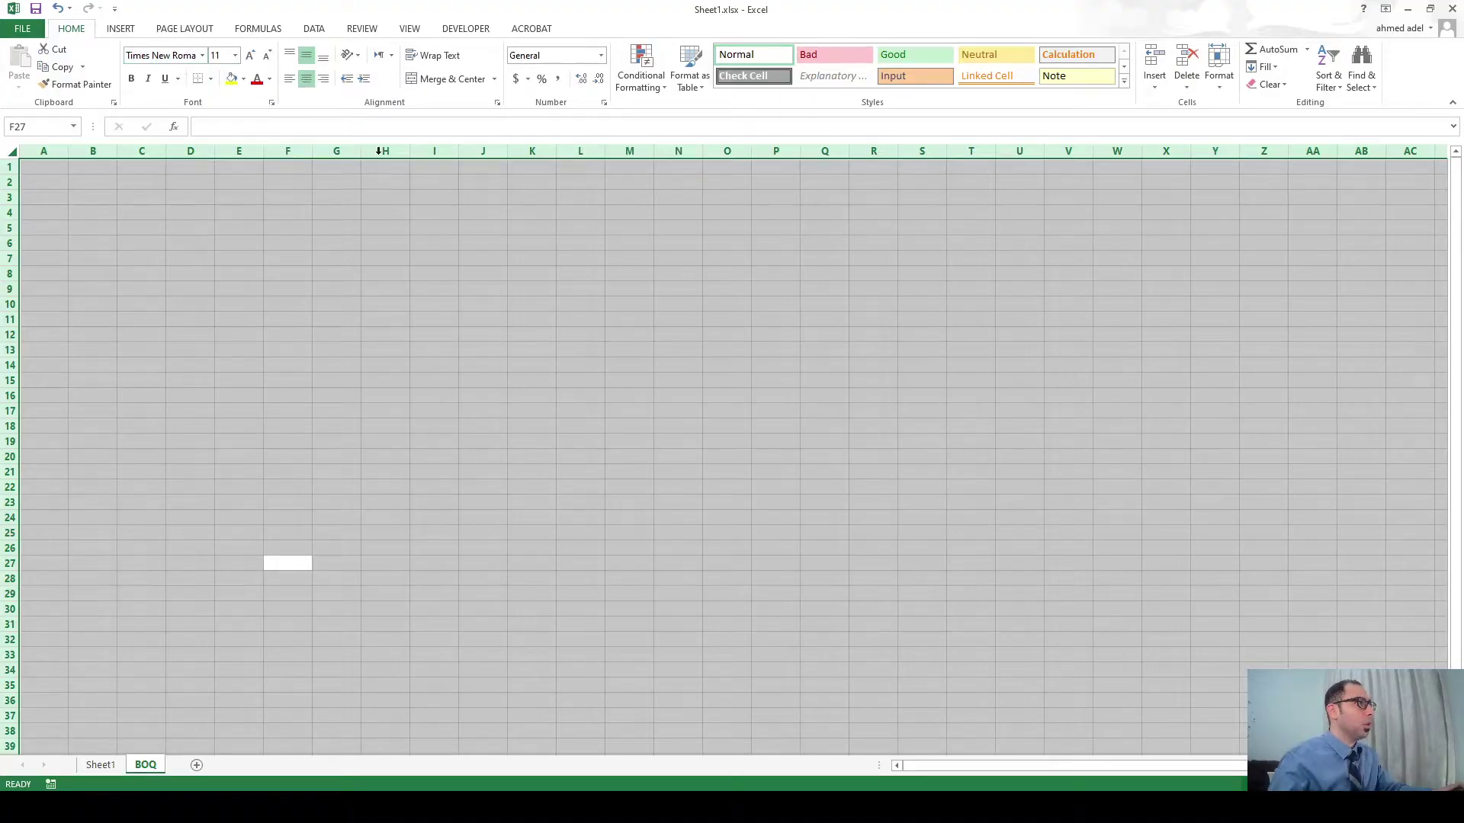
Format all BOQ cells as Number with a 1000 separator.
key("ctrl+1")
left_click(546, 230)
left_click(623, 272)
left_click(806, 487)
left_click(190, 349)
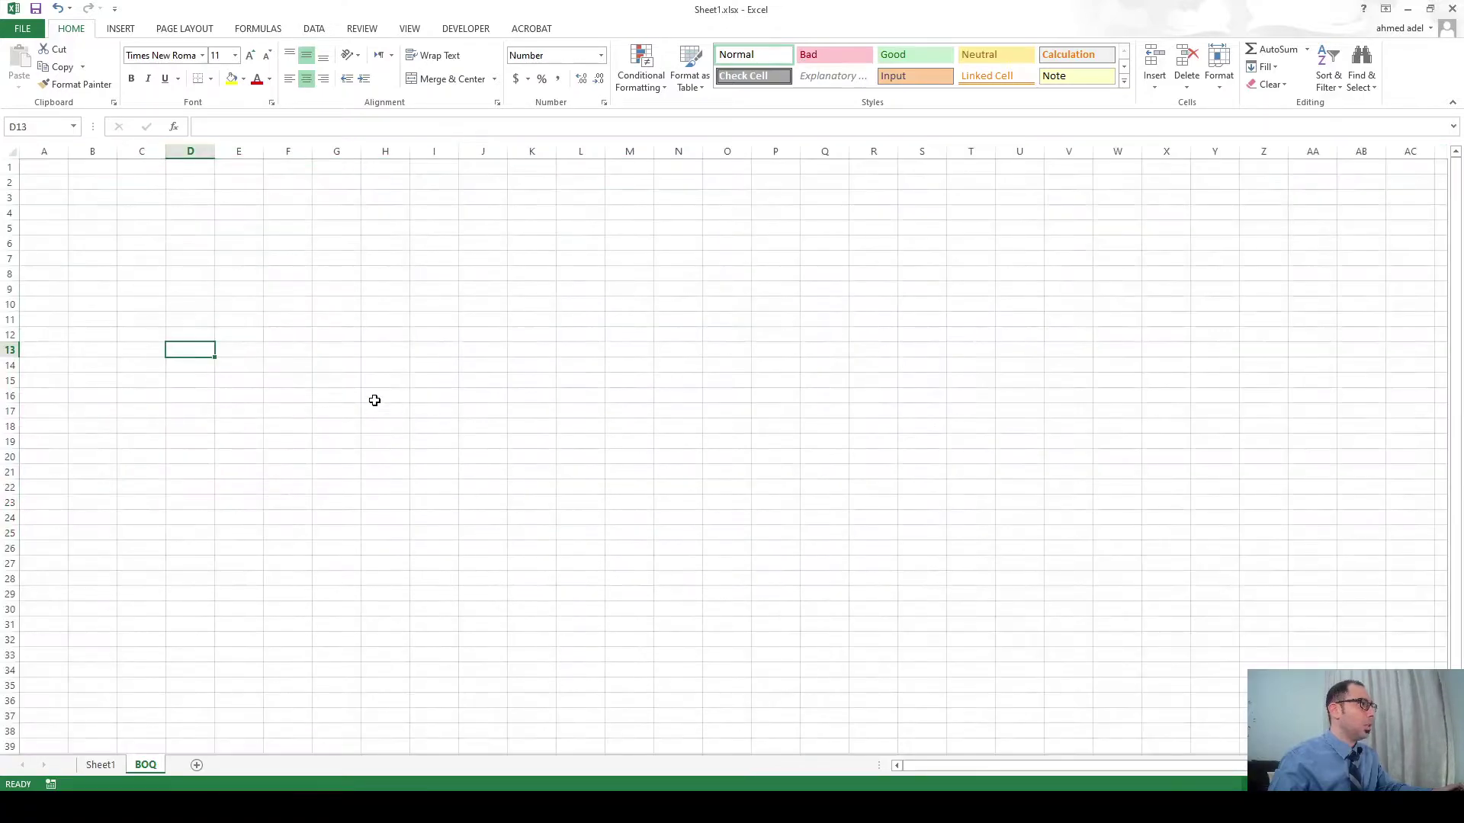
left_click(94, 183)
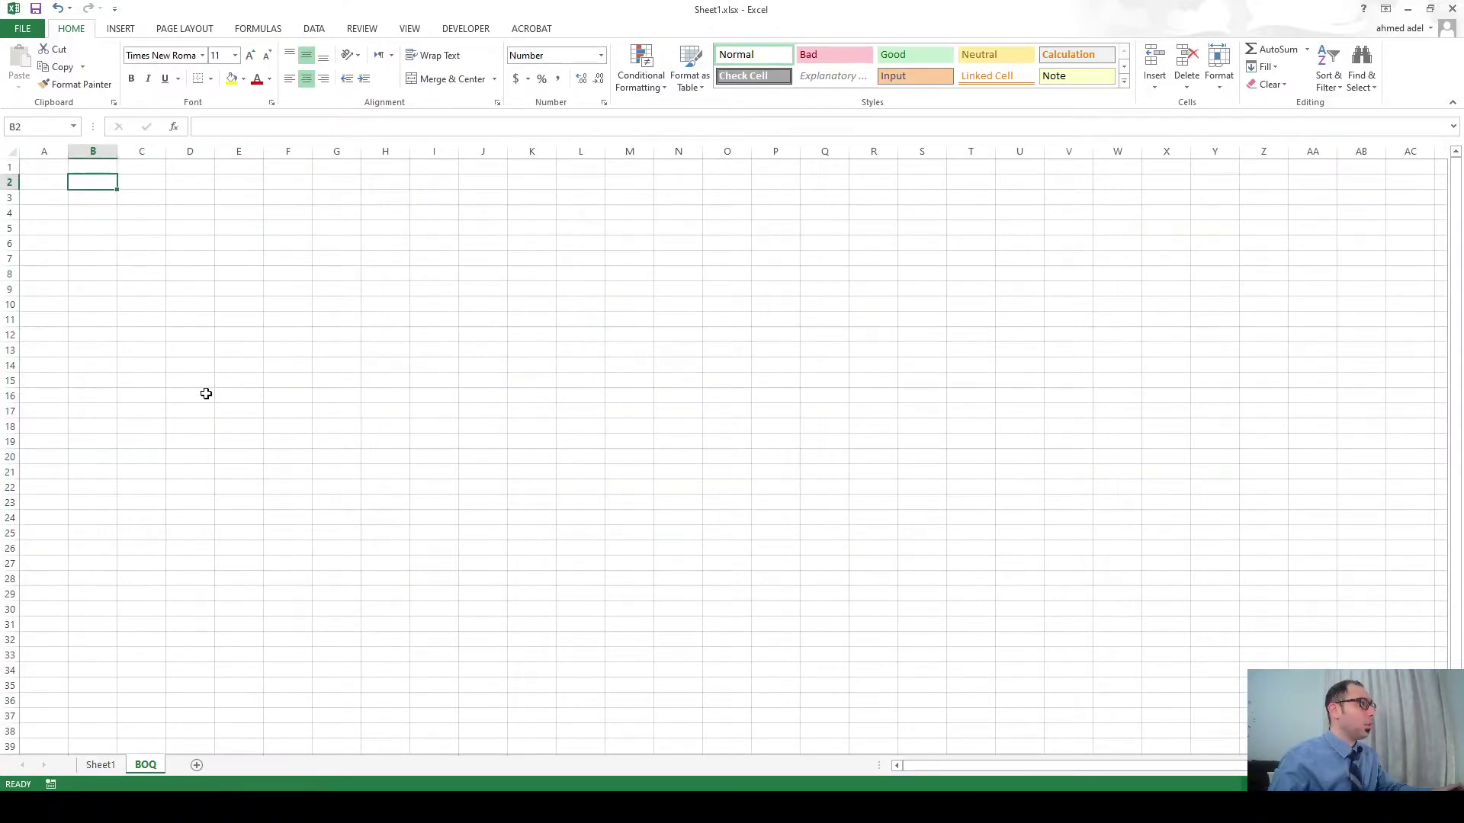
Enter headings SR and ITEM DESCRIPTION in B2:C2, autofitting column C.
type("s")
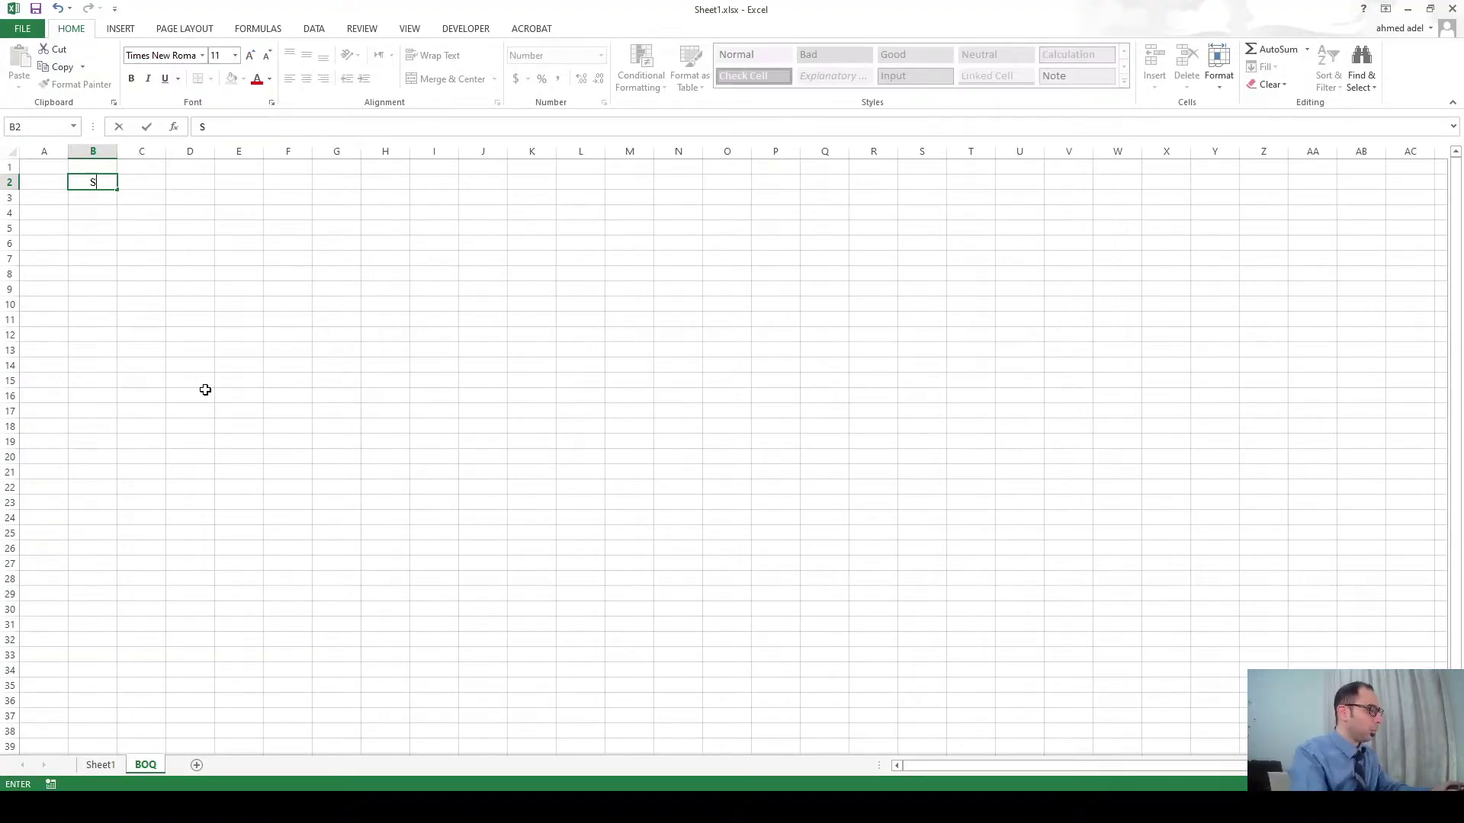
key("Tab")
type("ITEM DESCRIPTION")
key("Tab")
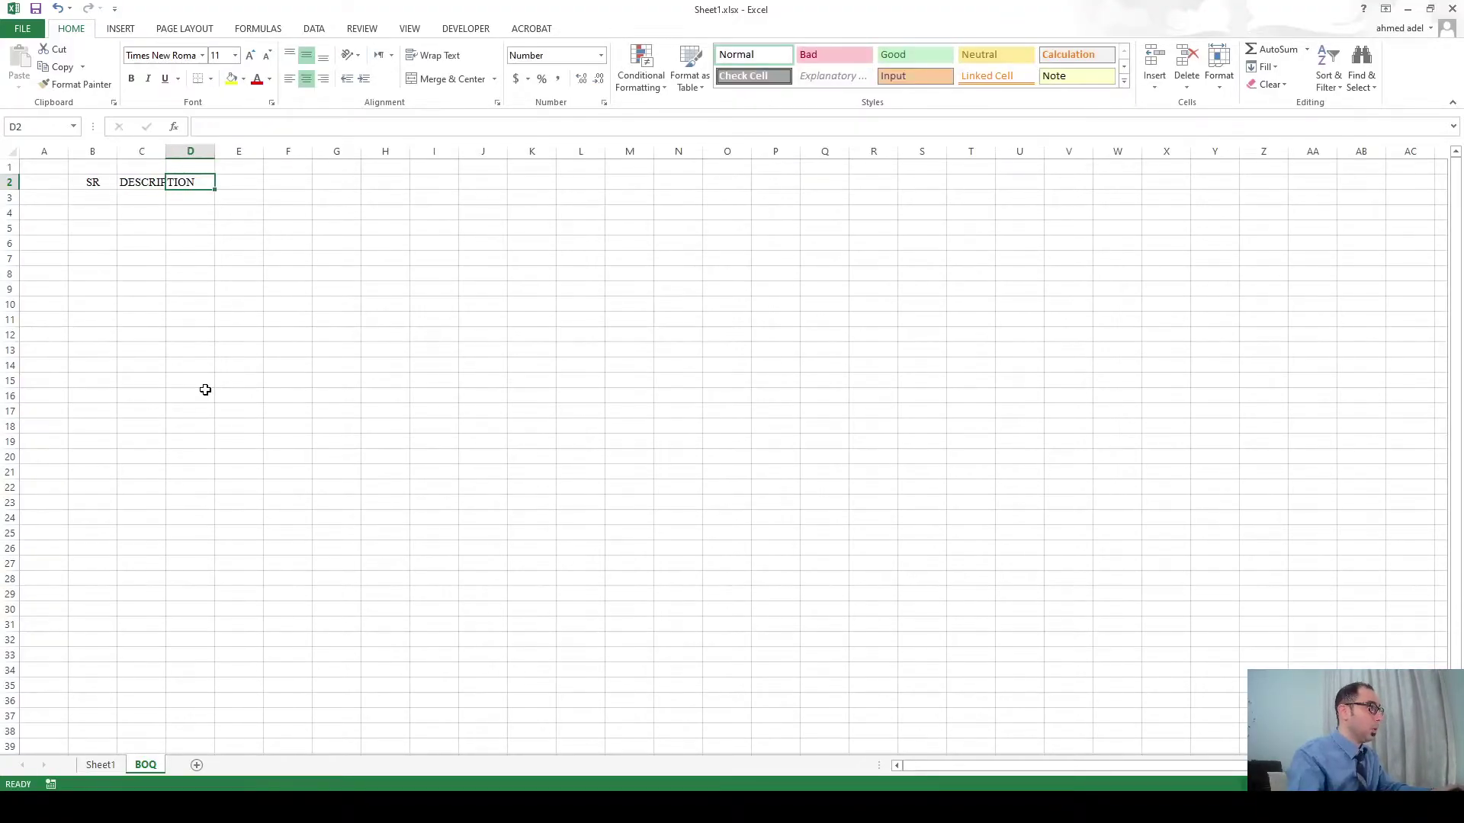
double_click(166, 152)
Enter headings UNIT, QTY, RATE and AMOUNT in D2 to G2.
type("U")
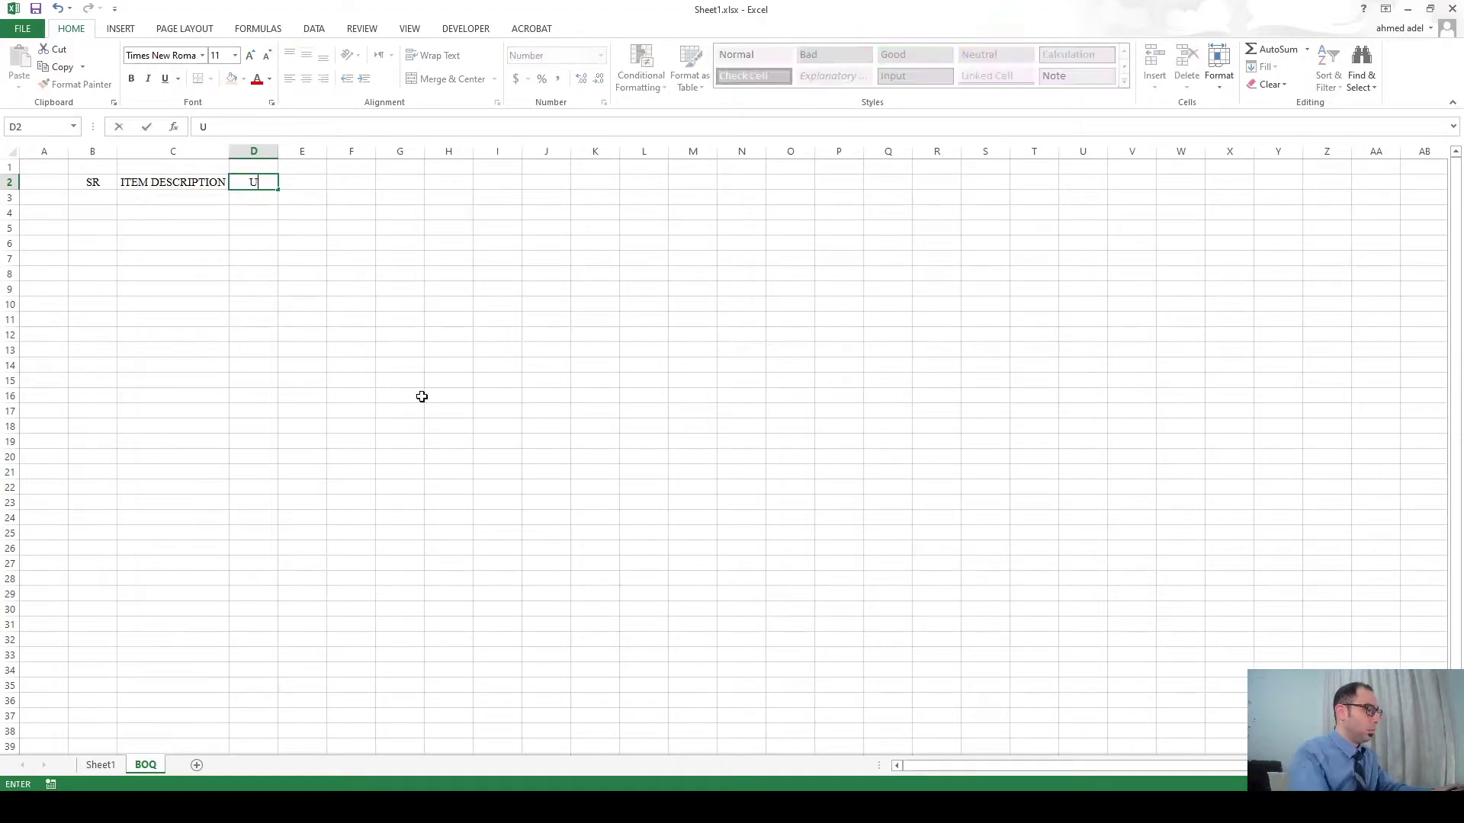
type("NIT")
key("Tab")
type("QTY")
key("Tab")
type("RATE")
key("Tab")
type("AMOUNT")
left_click(319, 345)
Narrow column A and autofit column G to the AMOUNT heading.
left_click_drag(67, 155, 31, 155)
left_click(491, 272)
double_click(385, 151)
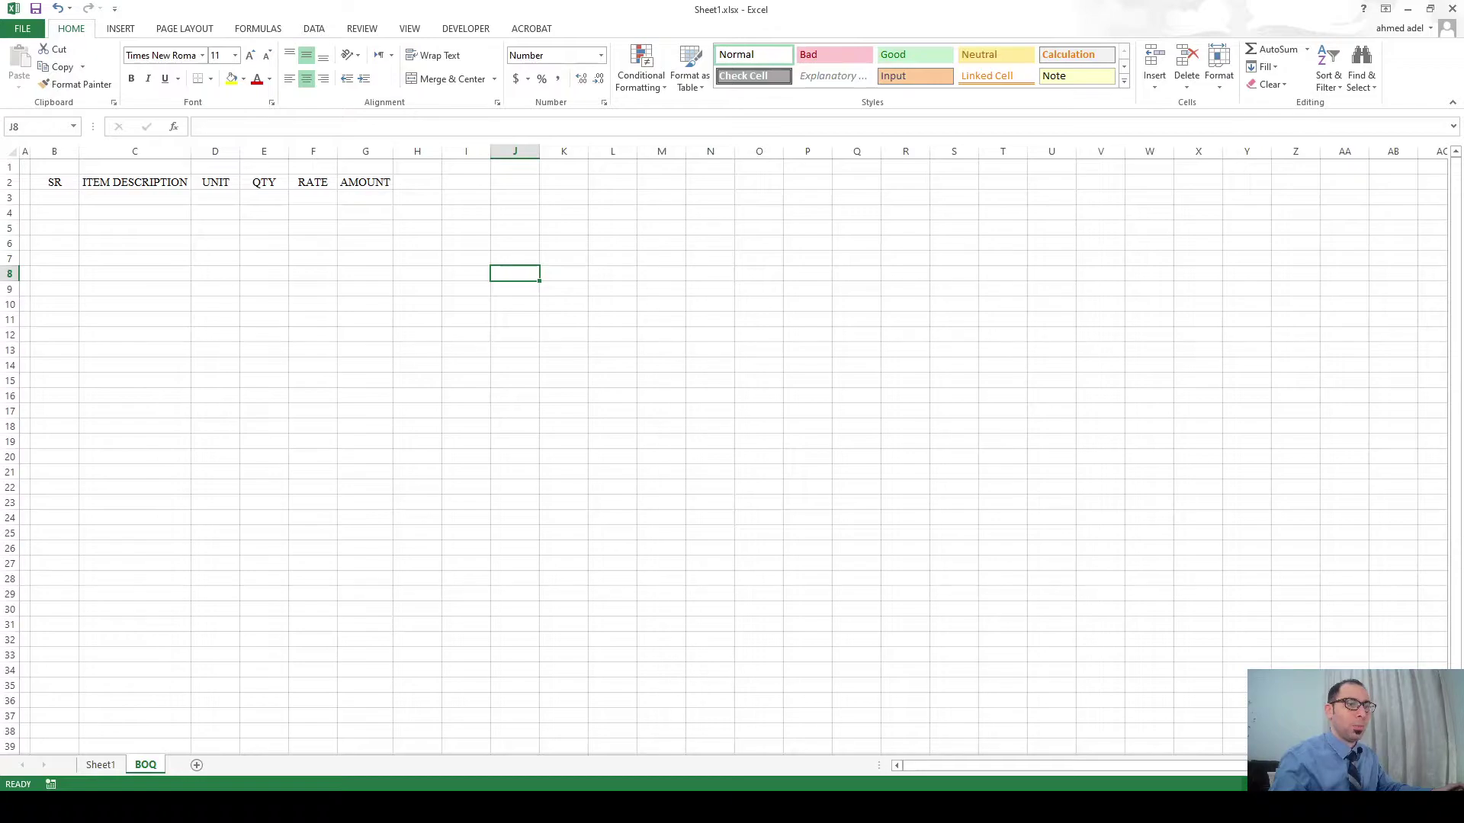
In Page Break Preview, extend page 1 down to row 31 and across to column H.
key("alt+w")
key("i")
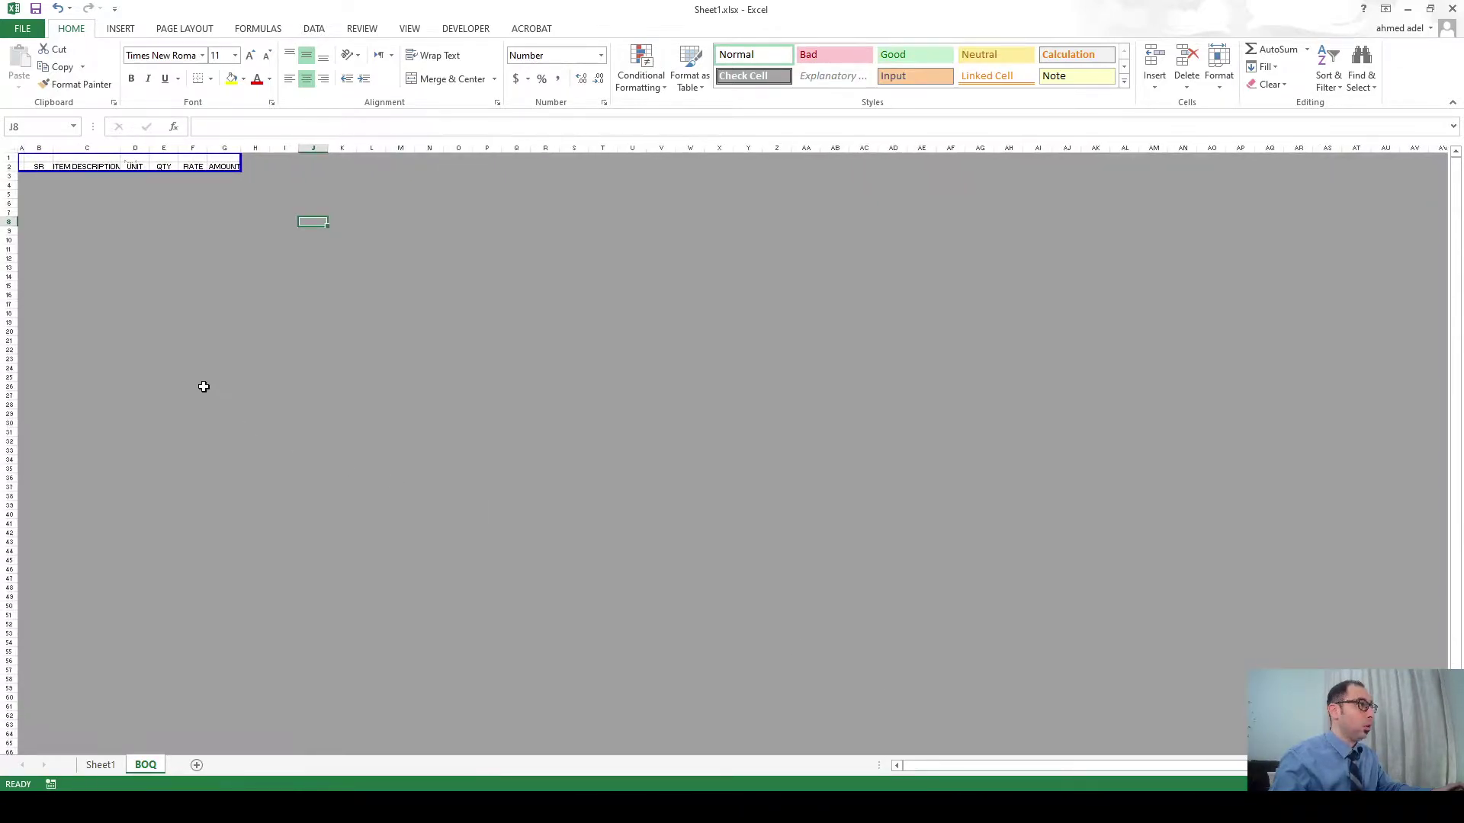
scroll(163, 314, "up", 1)
left_click_drag(363, 197, 357, 617)
left_click_drag(456, 298, 510, 301)
scroll(477, 363, "up", 2)
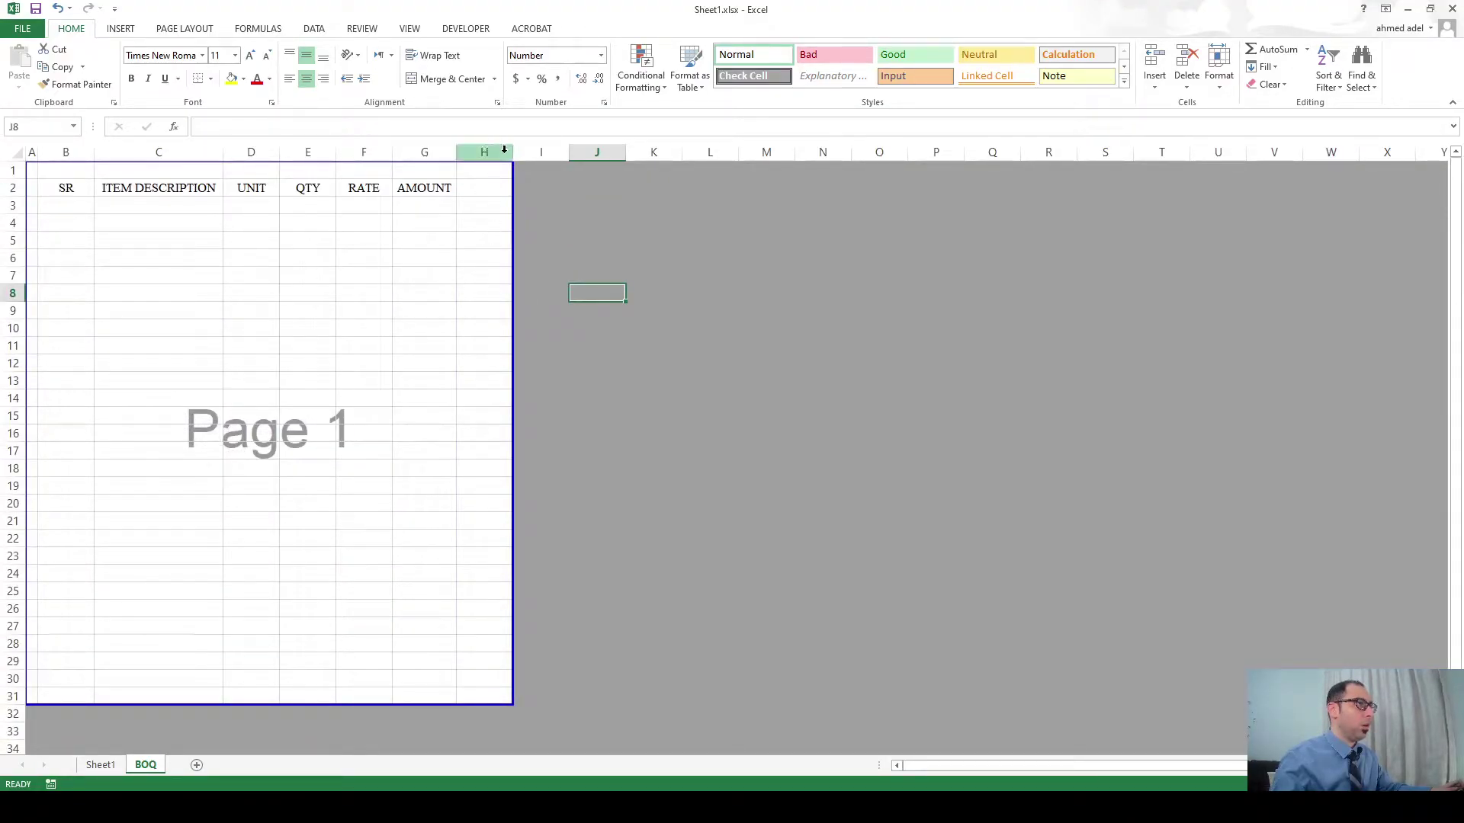
left_click_drag(512, 152, 467, 164)
Apply All Borders to the header cells B2:G2.
left_click_drag(70, 190, 403, 191)
left_click(210, 78)
left_click(226, 211)
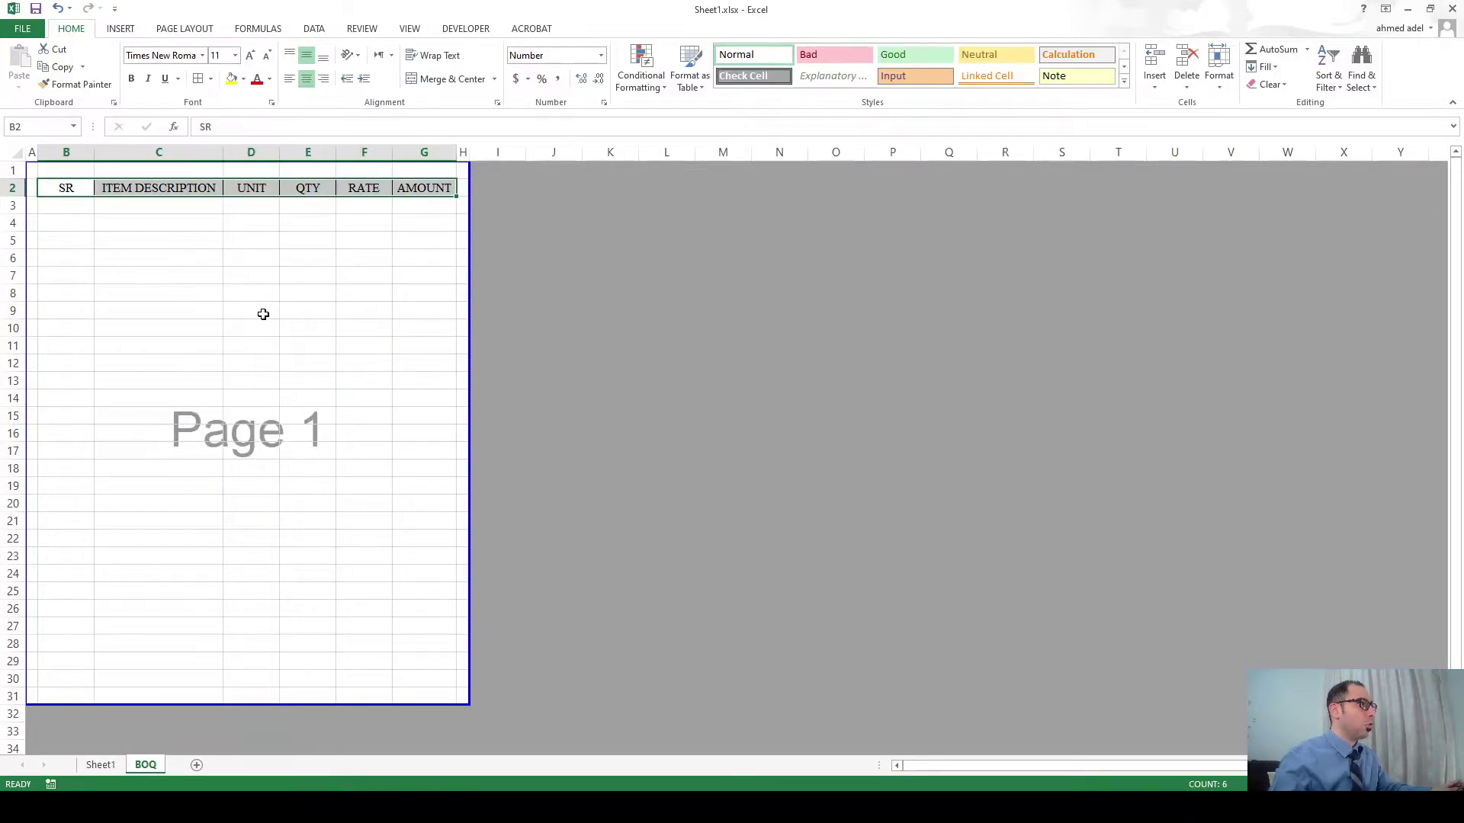
left_click(265, 310)
left_click_drag(66, 209, 412, 676)
Rule the table body with left, right and inner vertical border lines.
left_click(211, 78)
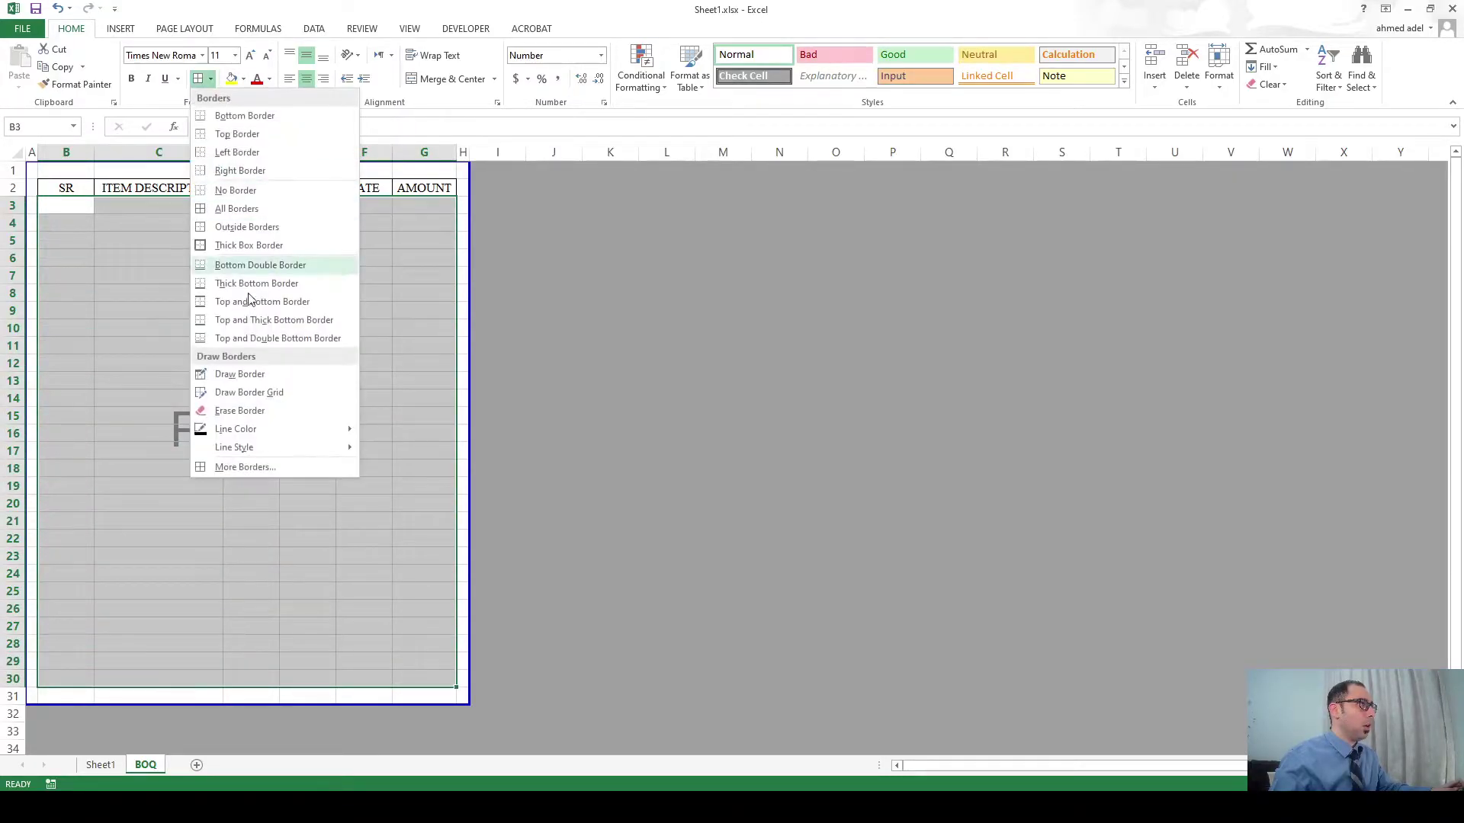
left_click(255, 471)
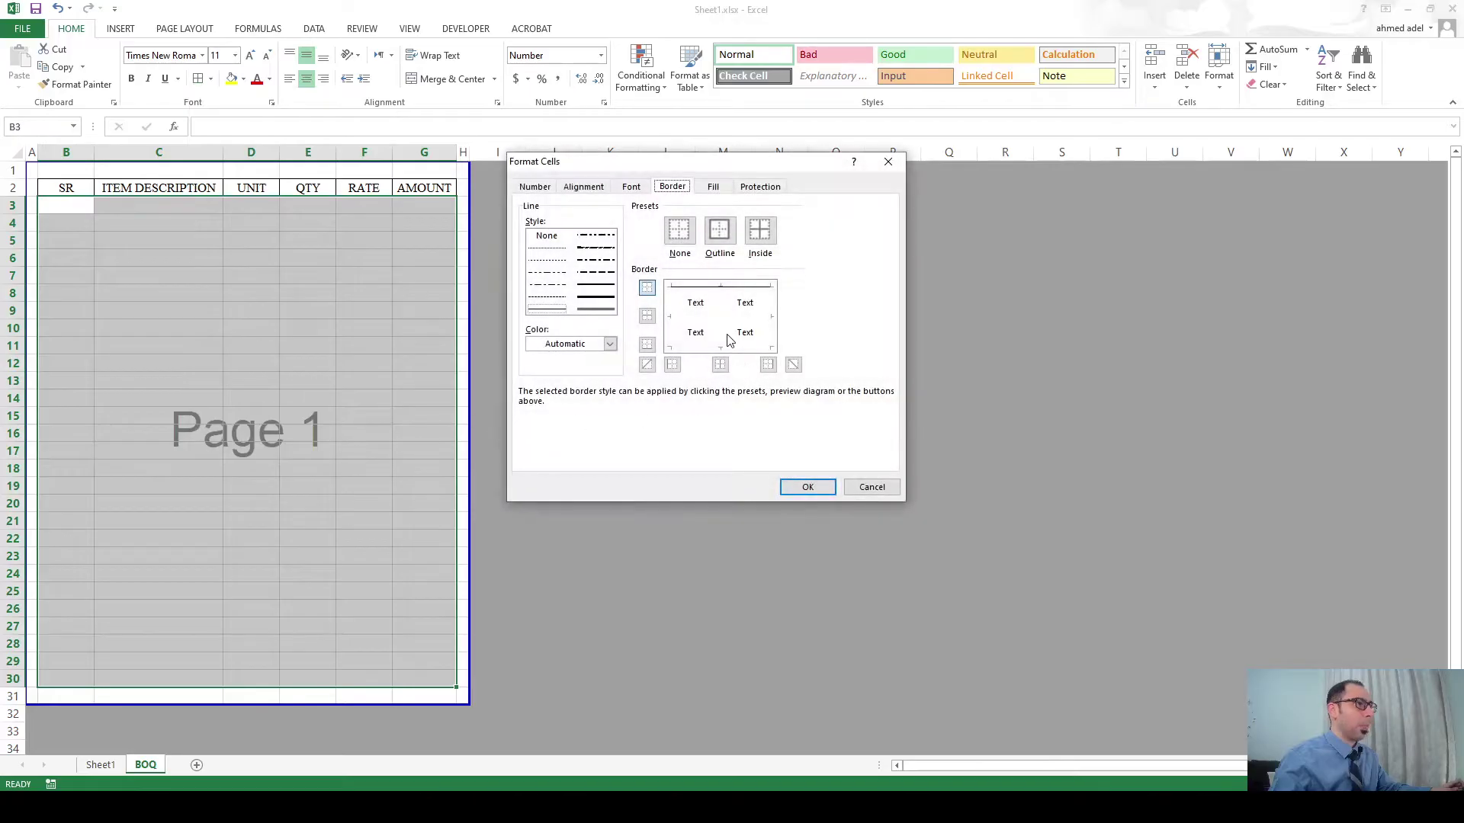
left_click(673, 328)
left_click(720, 327)
left_click(774, 336)
left_click(807, 487)
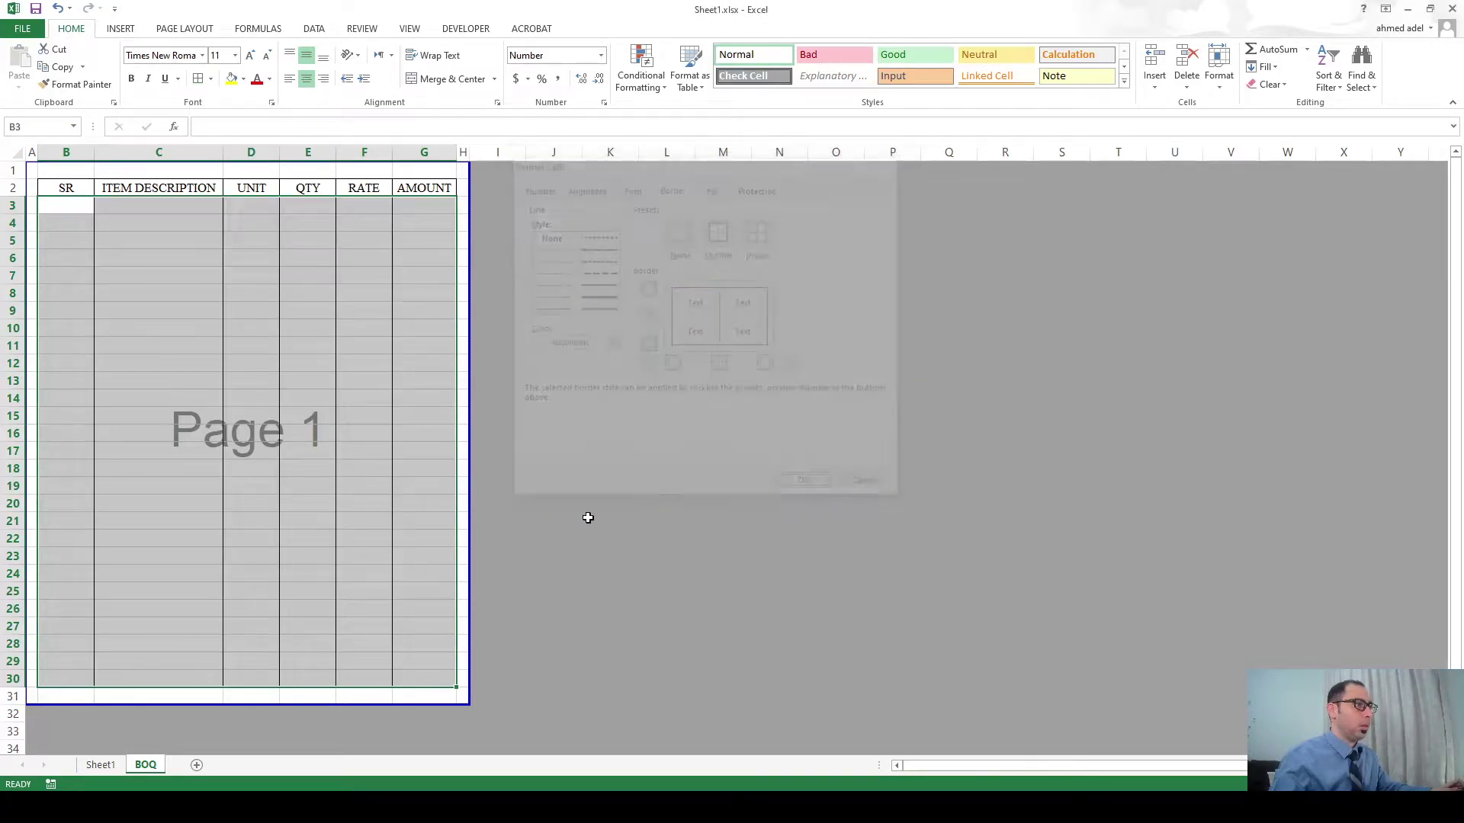
left_click(332, 505)
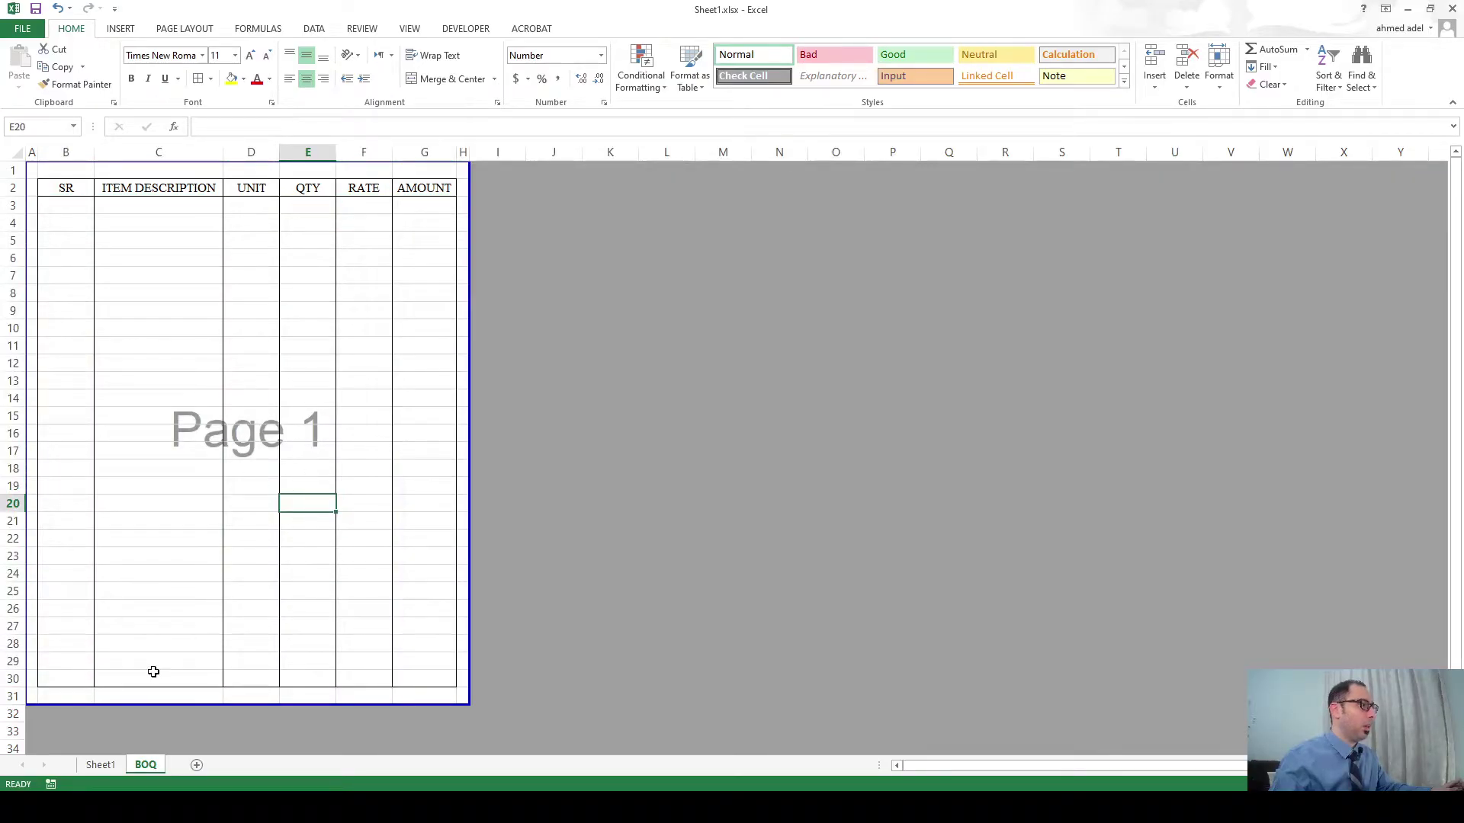
Narrow column B and give the last table row B30:G30 All Borders.
left_click_drag(92, 159, 60, 158)
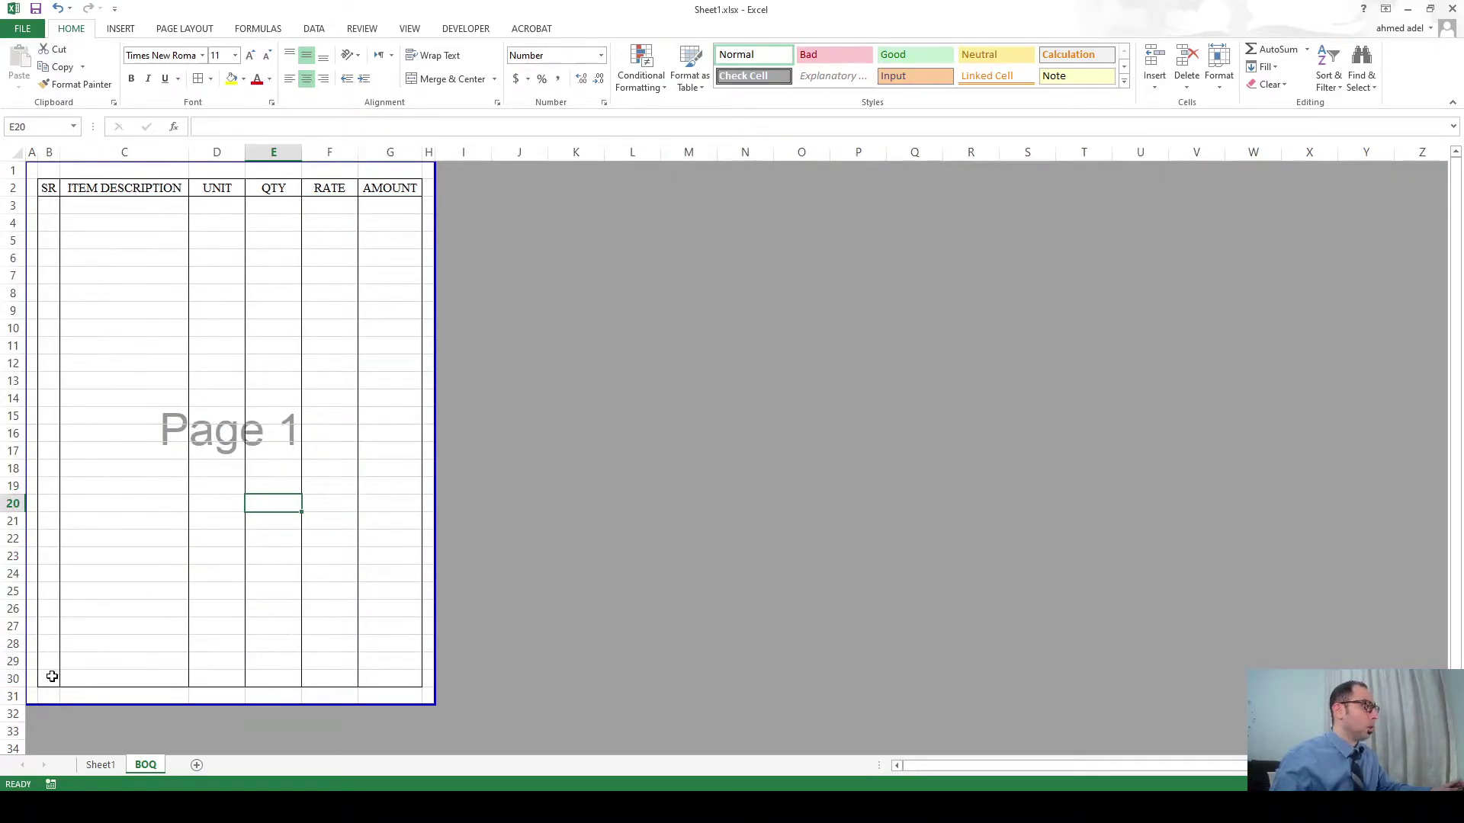
left_click_drag(49, 679, 389, 680)
left_click(211, 80)
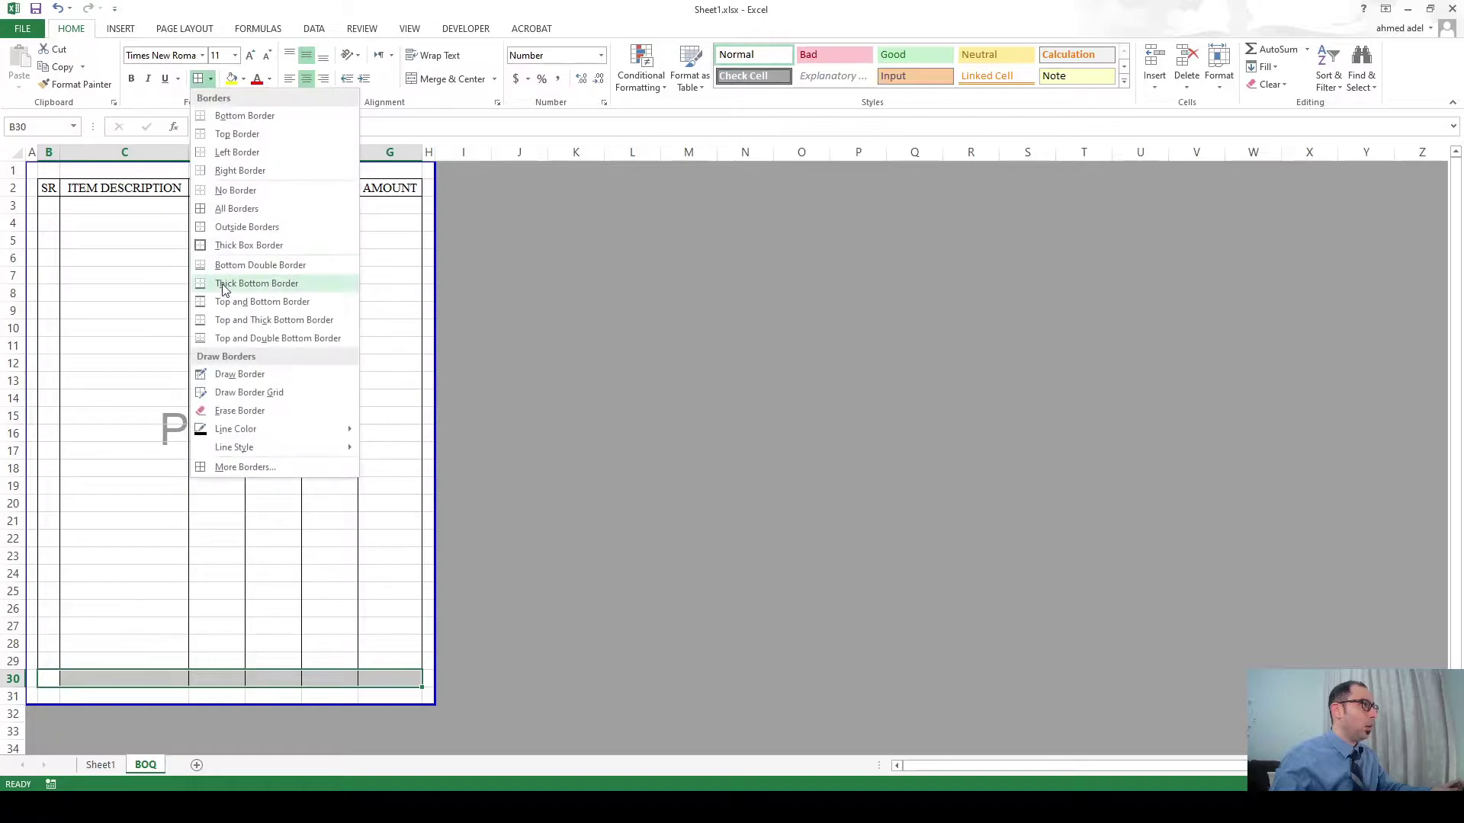
left_click(244, 213)
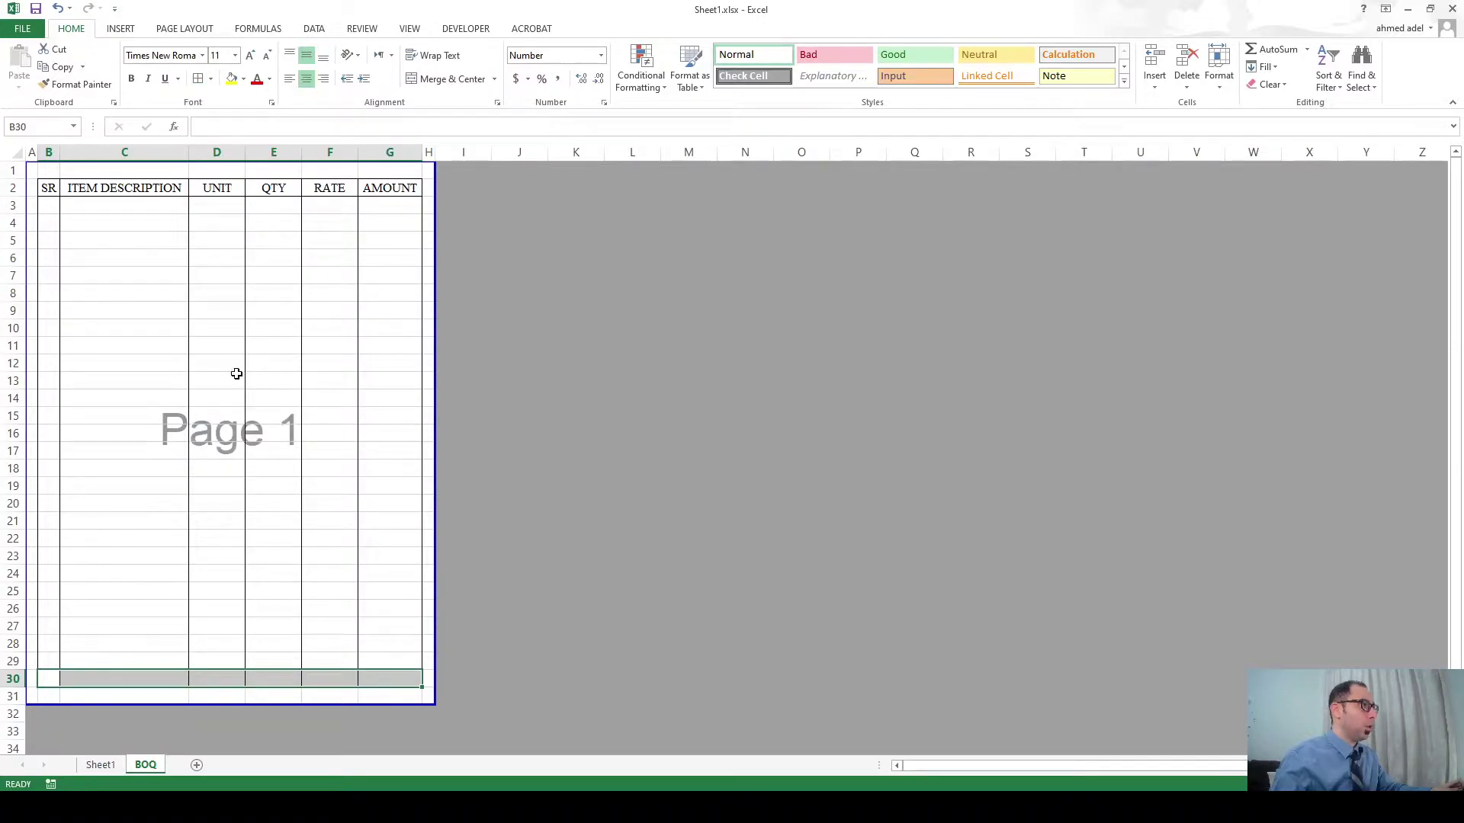
left_click(133, 359)
Make the row 2 headings bold and widen column C slightly.
left_click(12, 188)
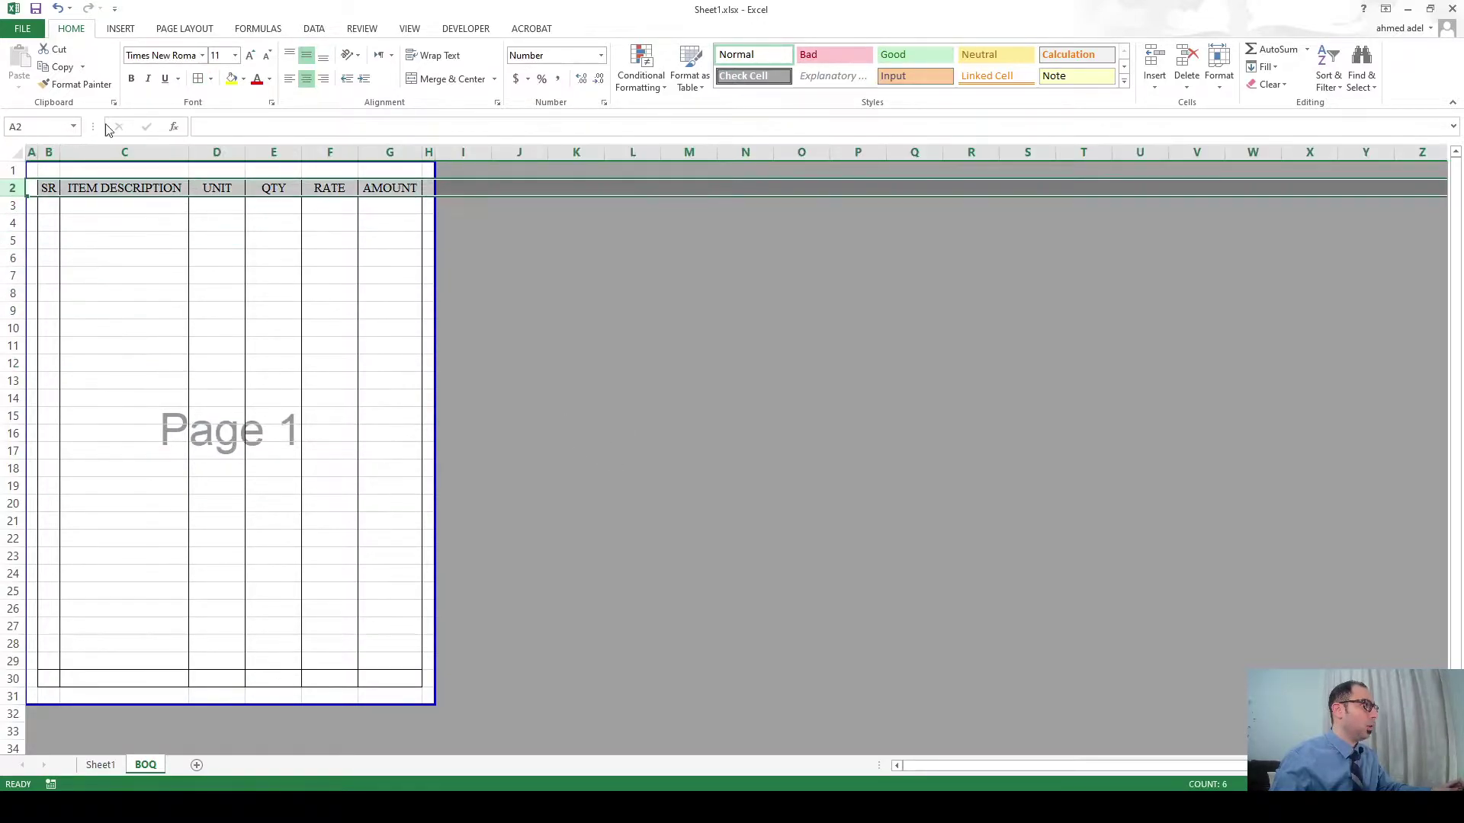
left_click(131, 78)
left_click(224, 280)
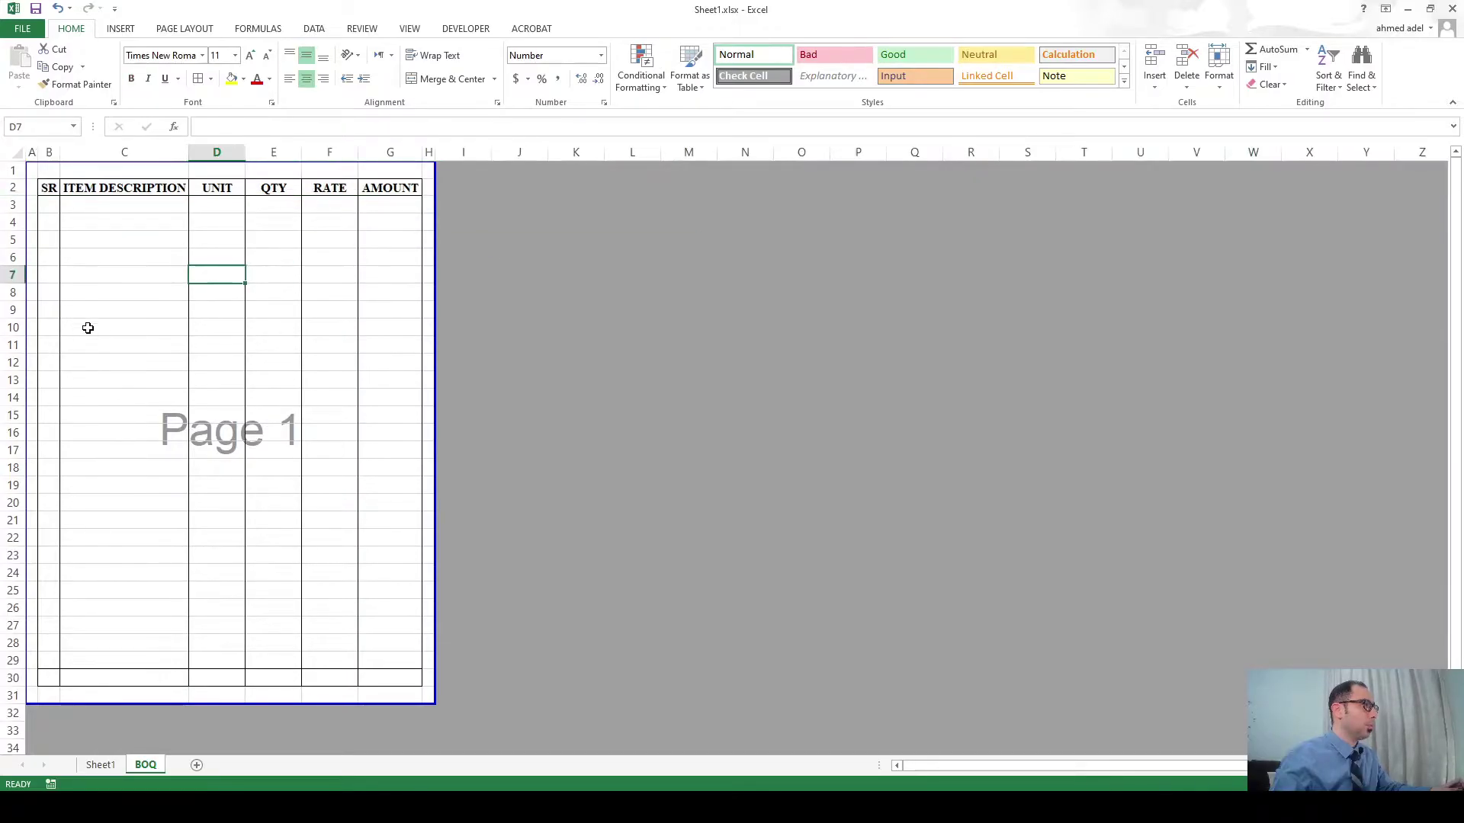
scroll(228, 418, "down", 1)
left_click_drag(166, 155, 181, 155)
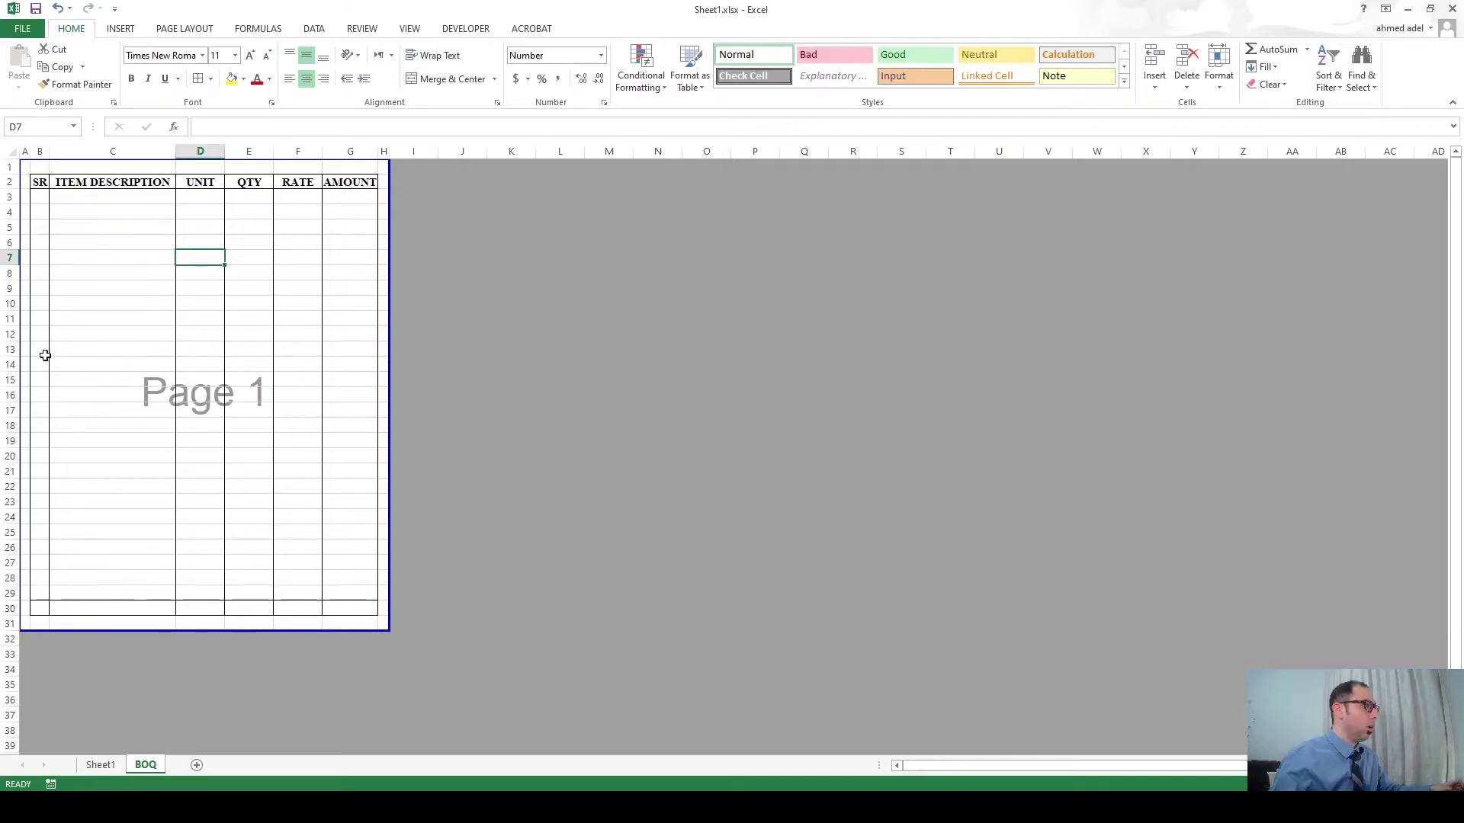
Insert three blank rows at row 12 so the table runs to row 33.
left_click(10, 334)
key("ctrl+shift+equal")
key("ctrl+shift+equal")
key("ctrl+shift+equal")
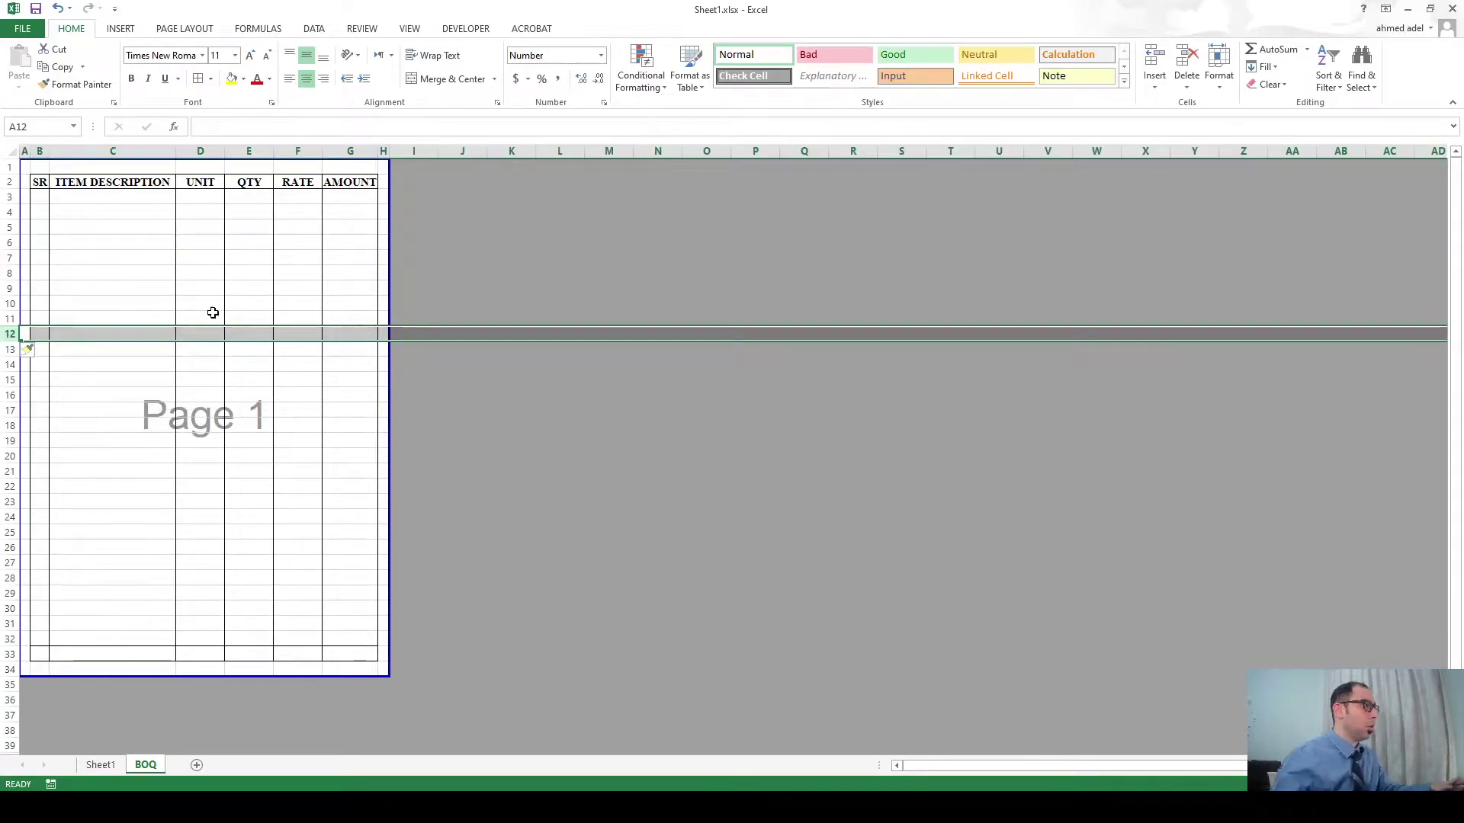
left_click(248, 258)
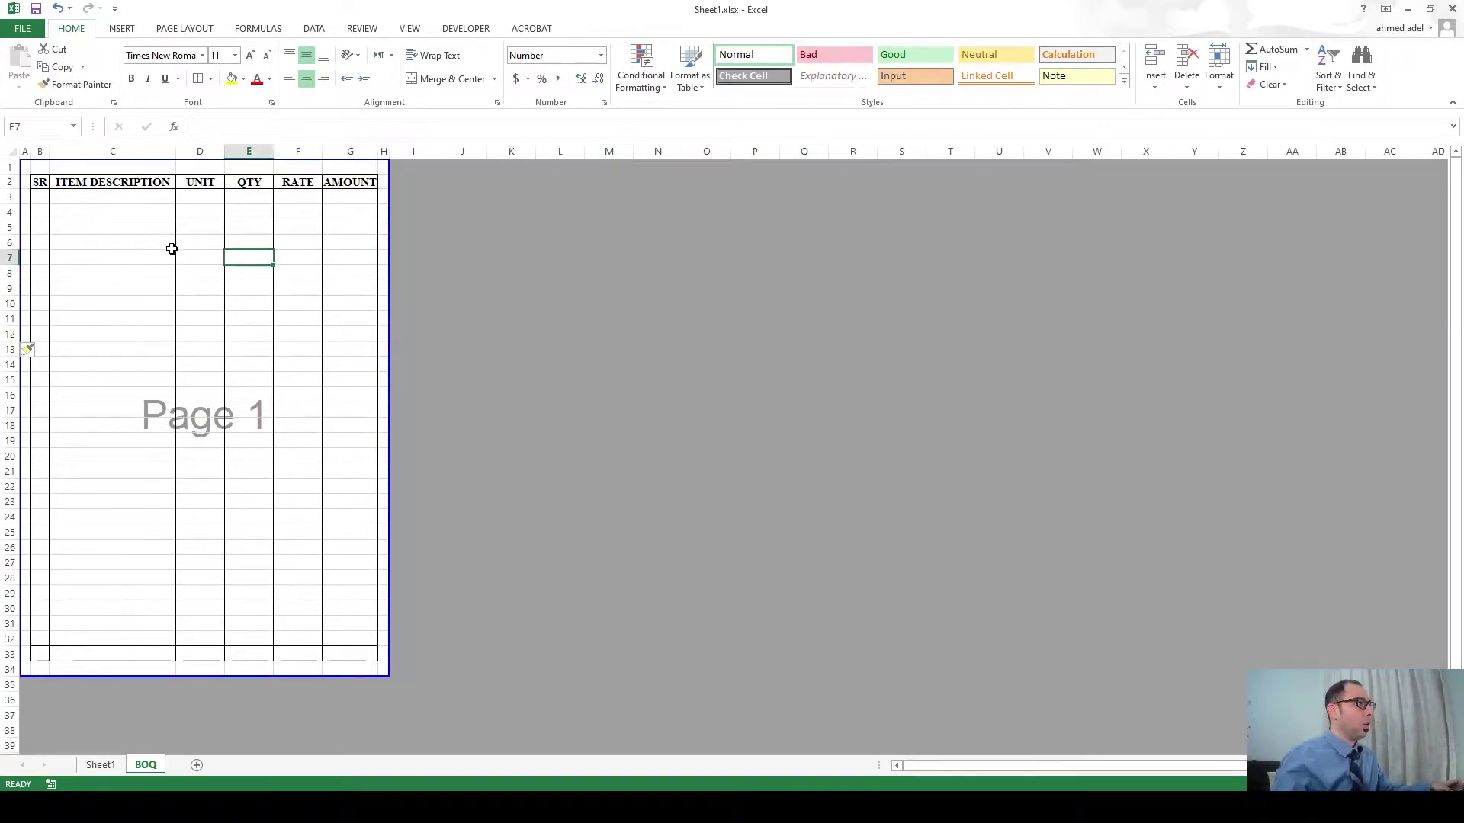
Set the BOQ print settings to A4 paper, Narrow Margins and Fit All Columns on One Page.
key("ctrl+p")
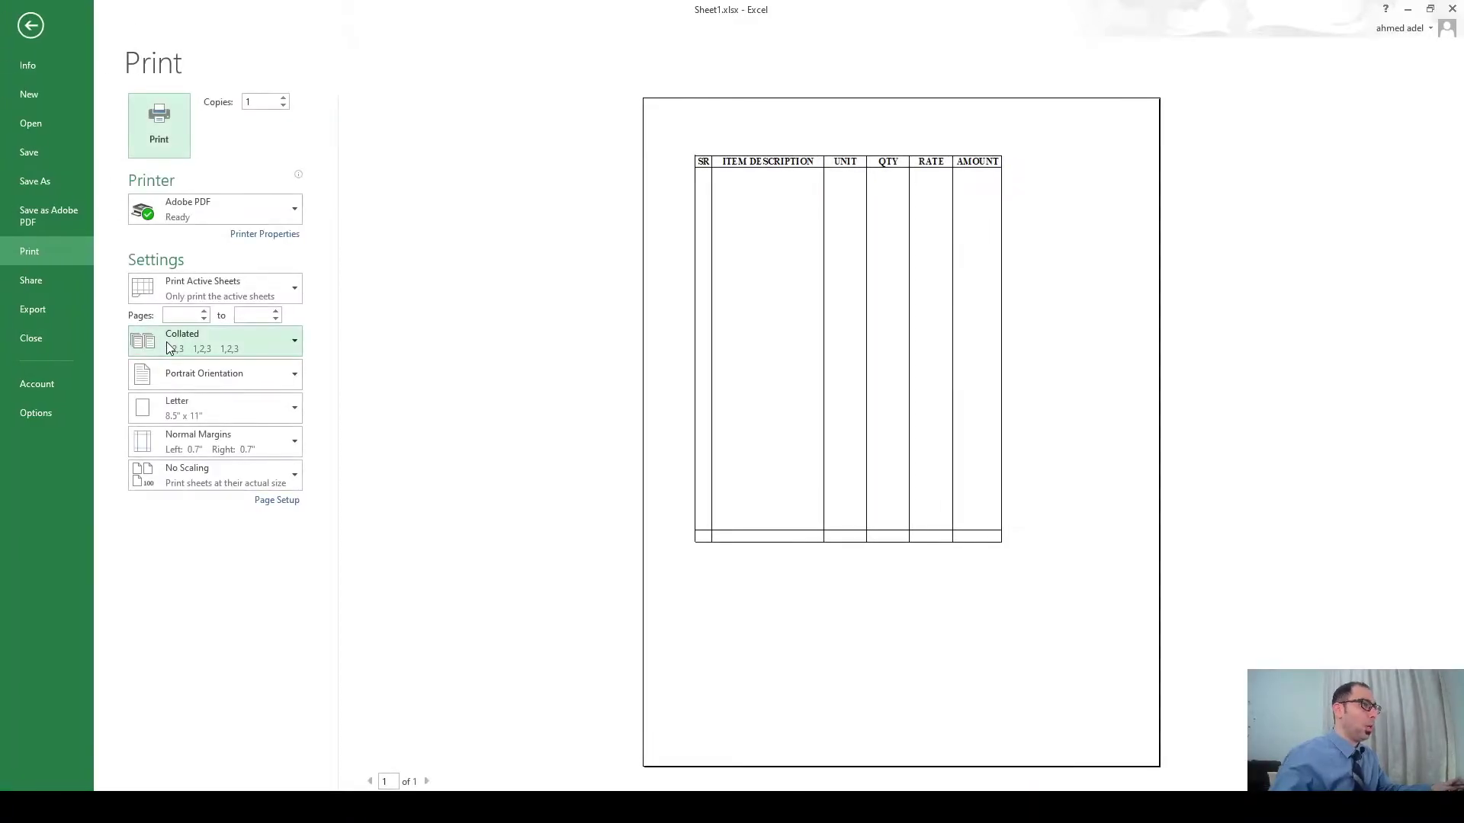
left_click(199, 404)
left_click(194, 219)
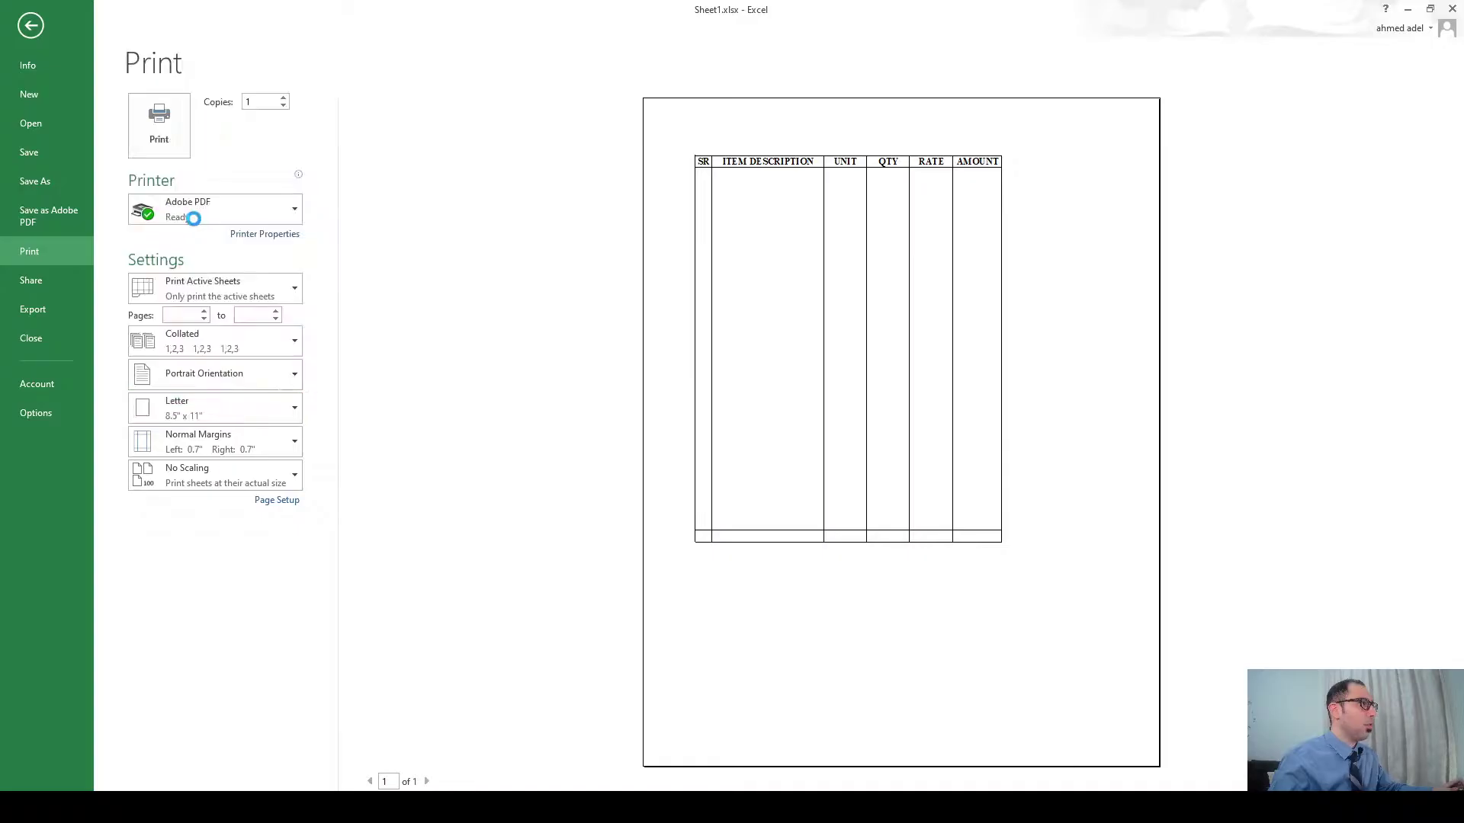
left_click(193, 440)
left_click(210, 669)
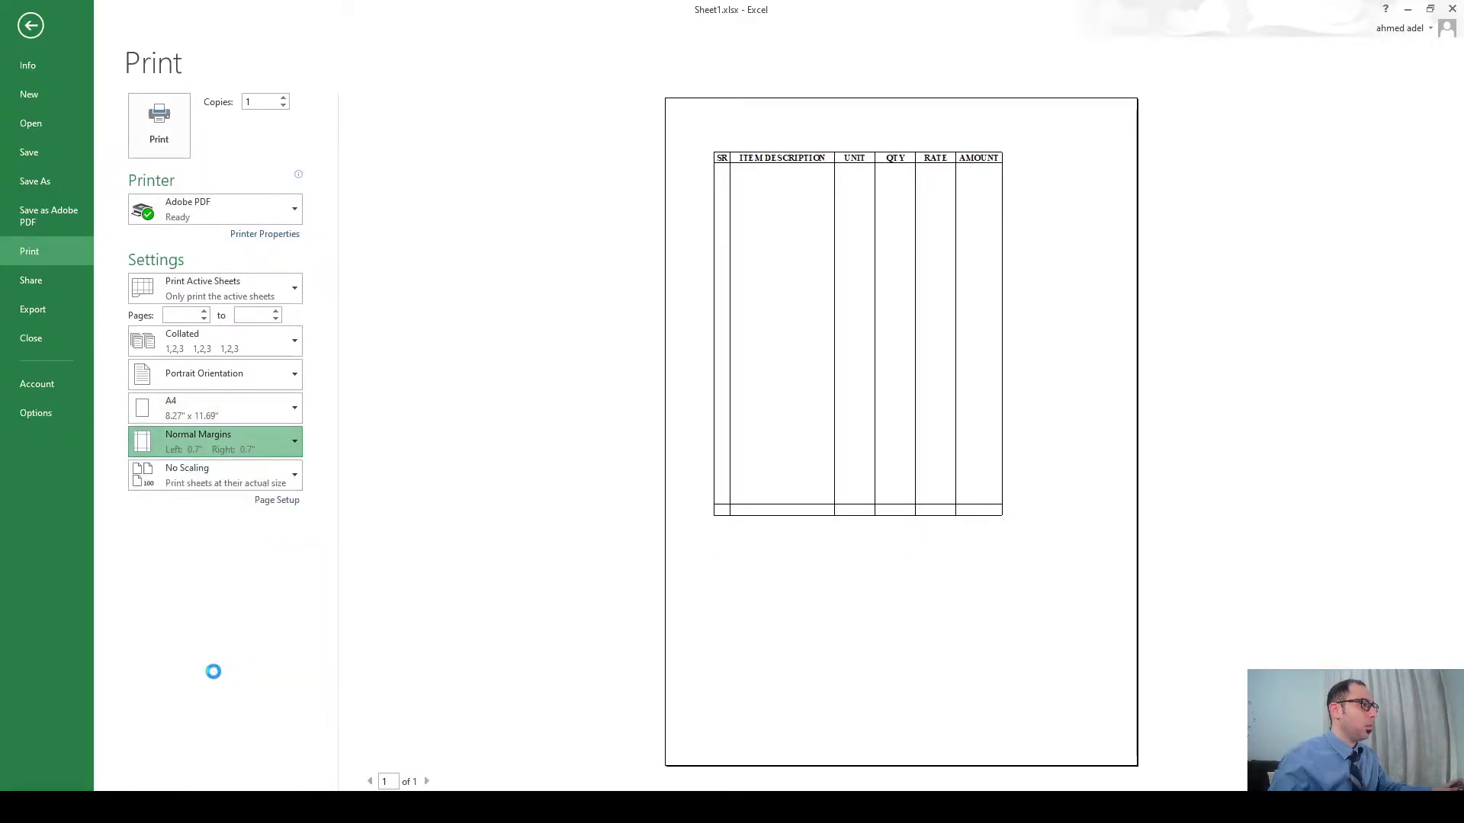
left_click(192, 475)
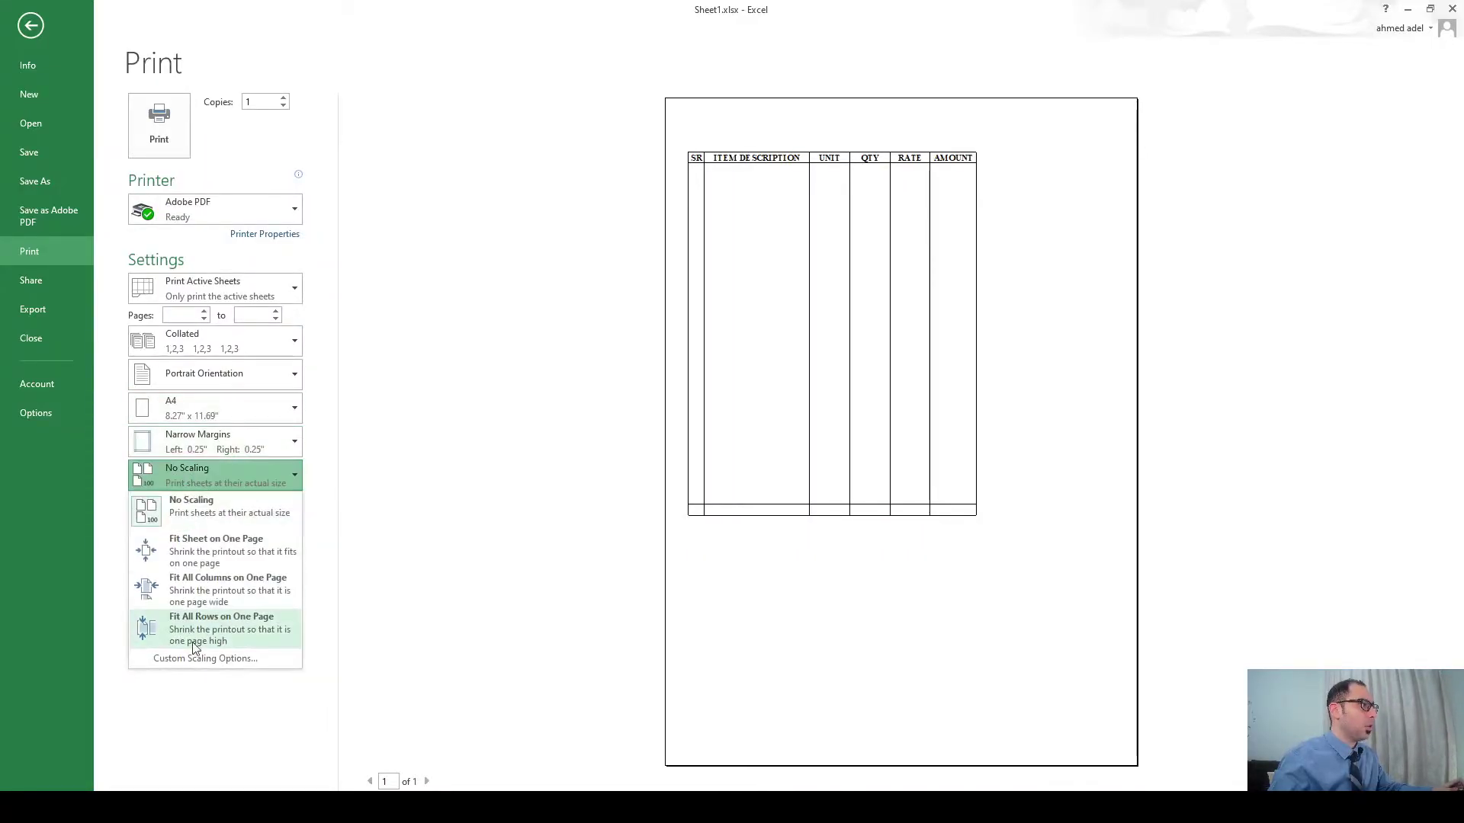
left_click(220, 583)
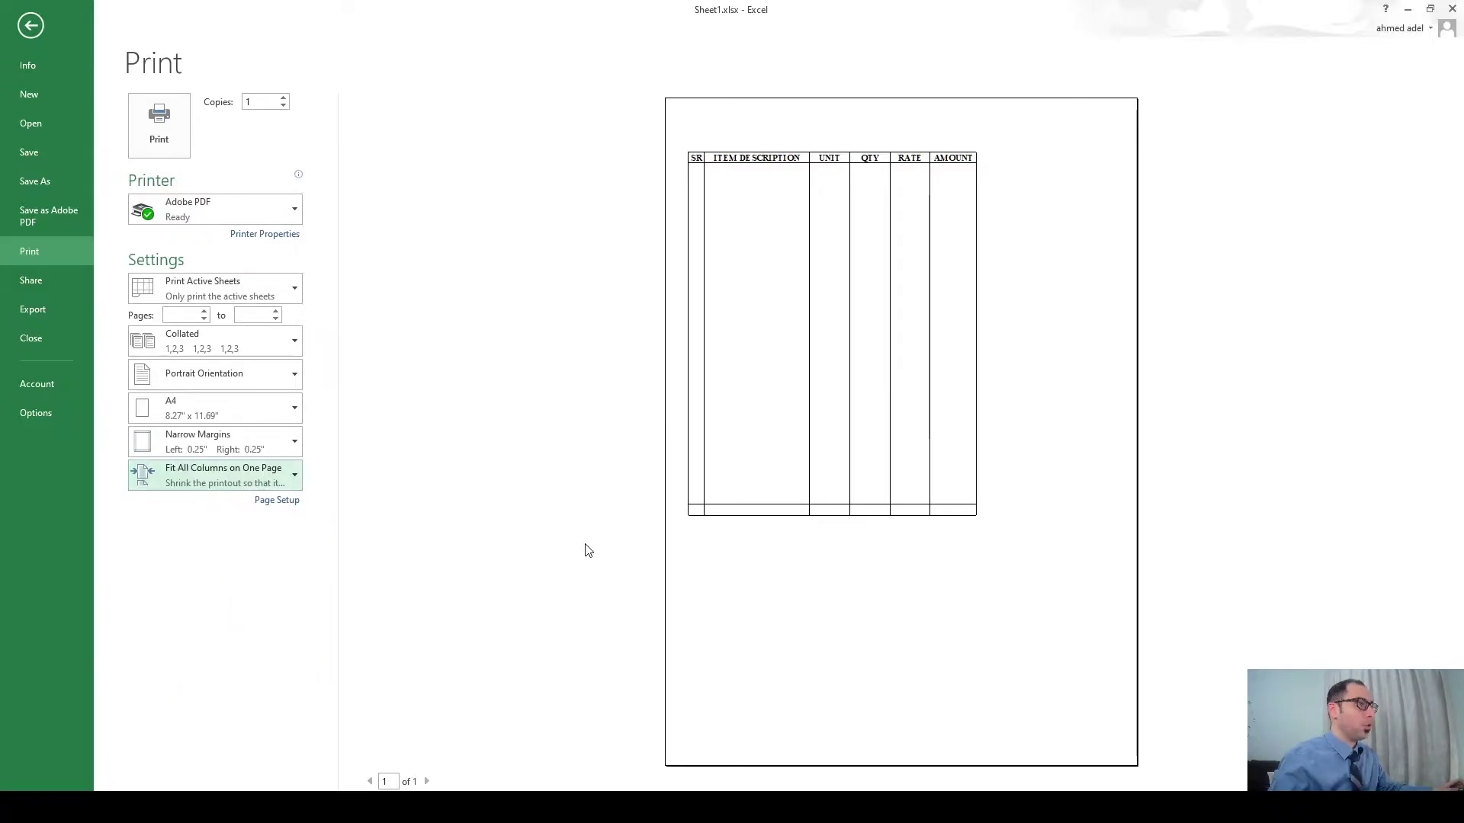
key("Escape")
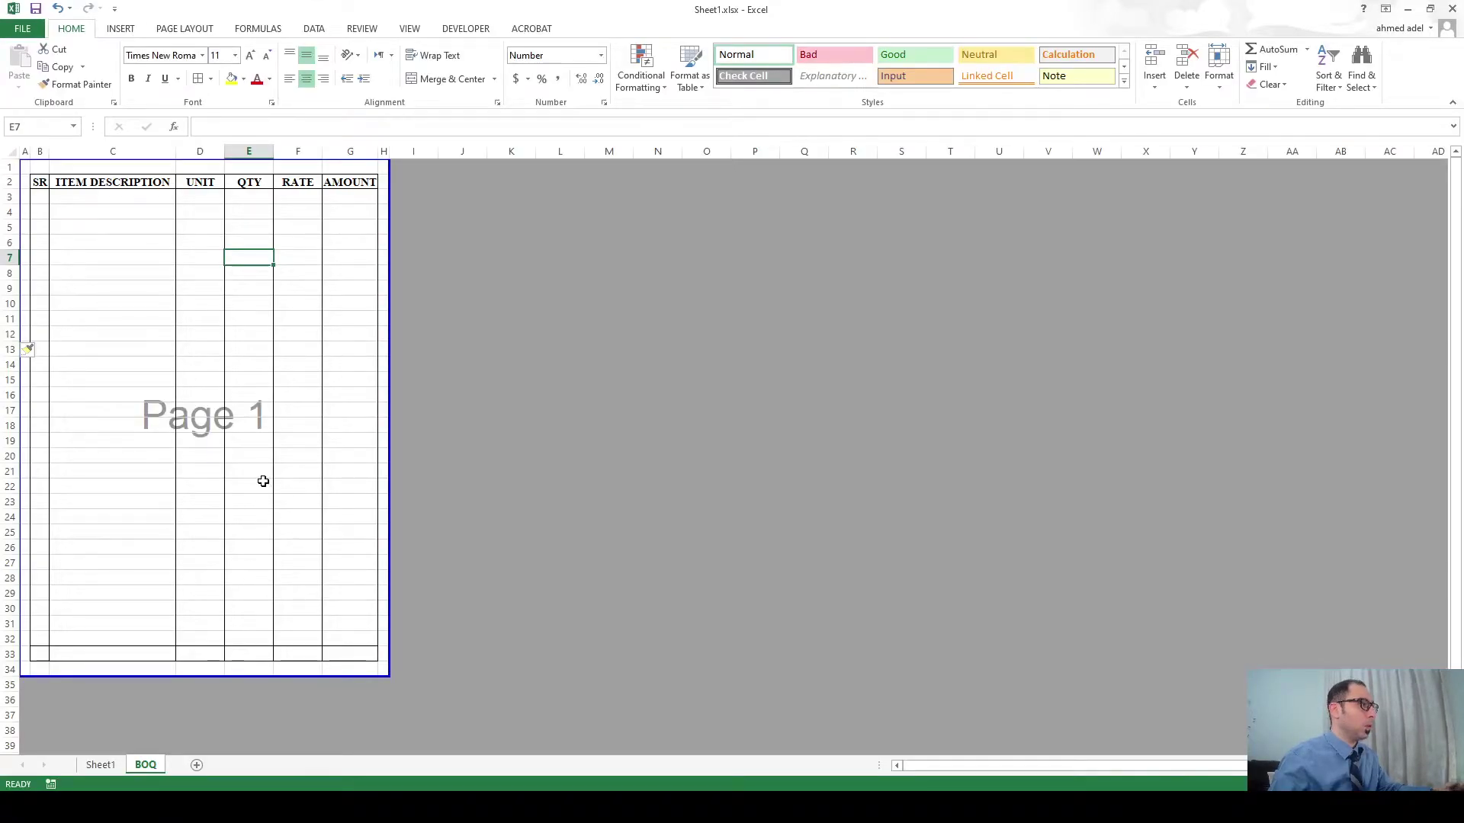
Widen column C for item descriptions and insert five blank rows at row 39.
left_click_drag(176, 151, 210, 160)
left_click(5, 487)
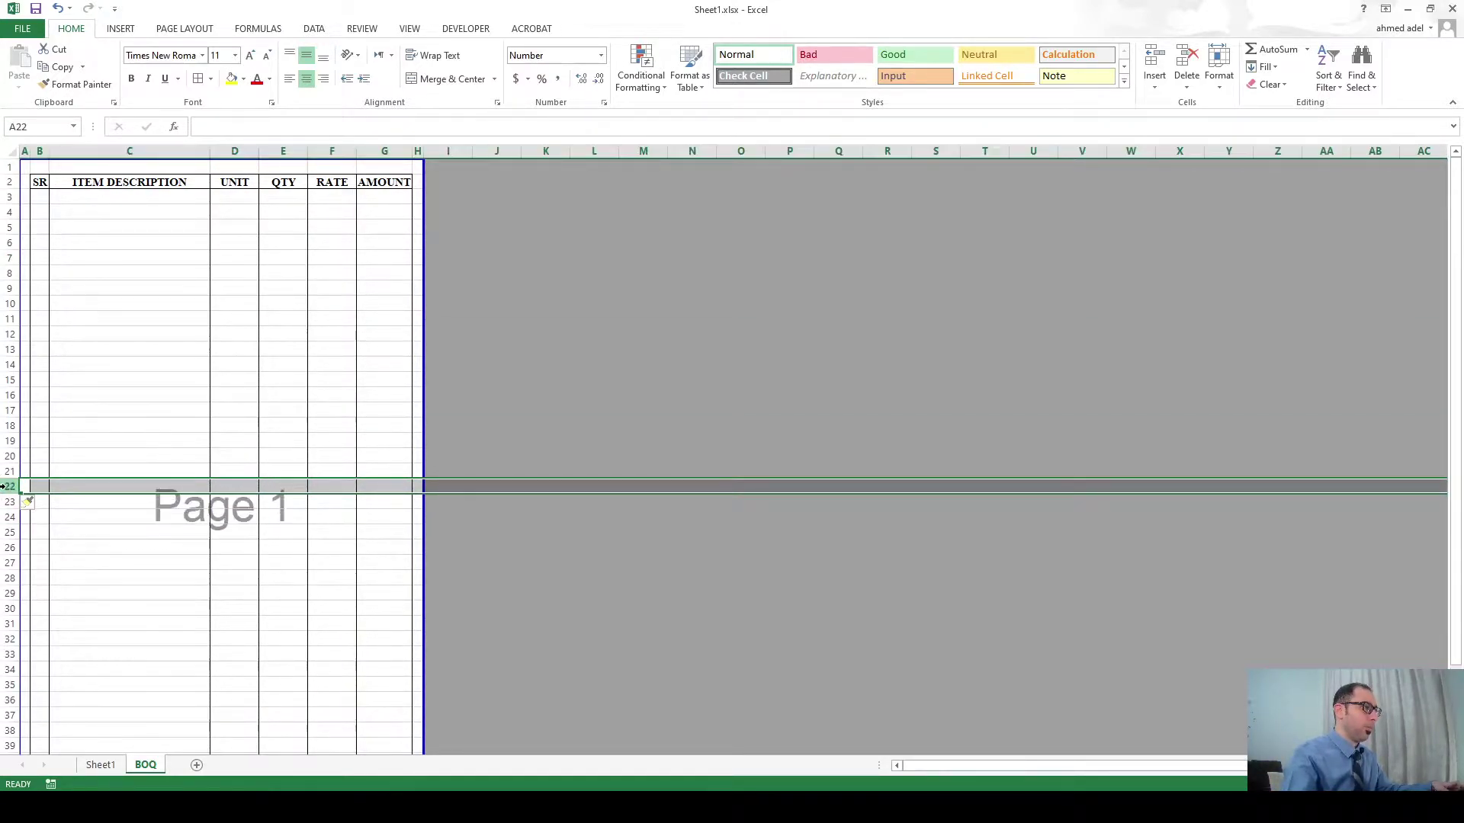
scroll(215, 563, "down", 7)
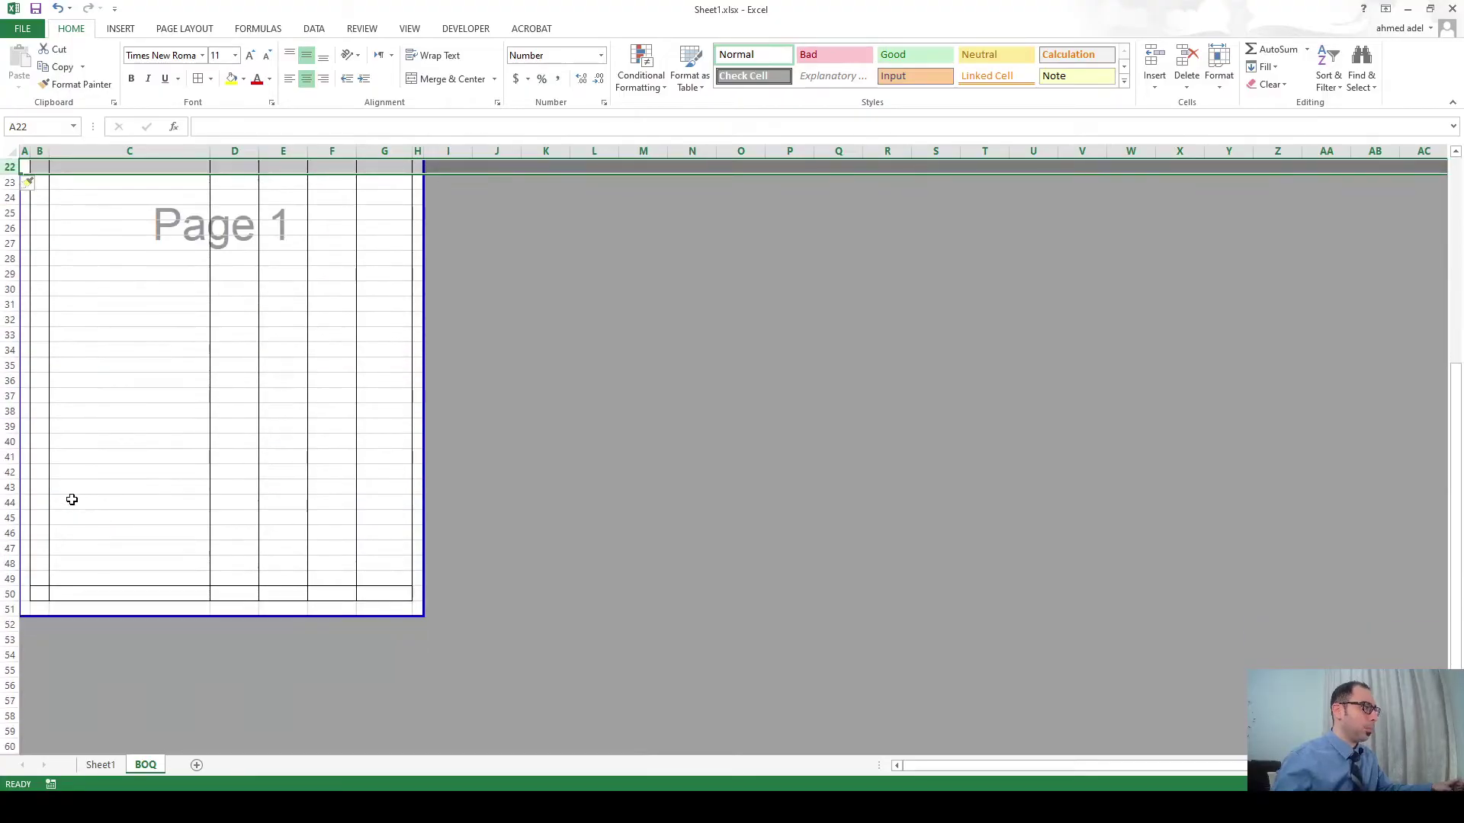
left_click_drag(6, 427, 3, 494)
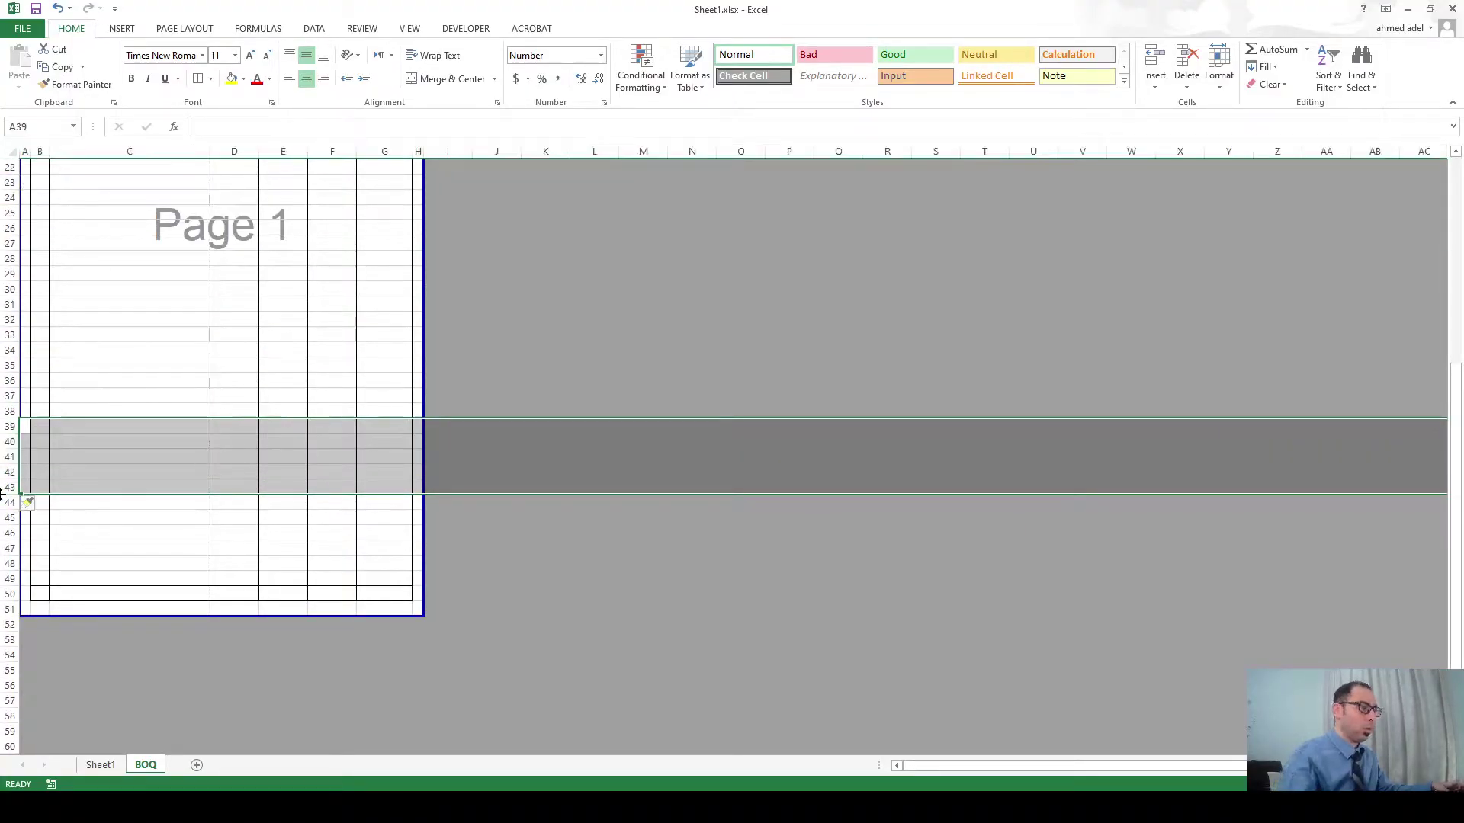
key("ctrl+shift+equal")
Shrink column D to fit UNIT and widen the AMOUNT column.
scroll(122, 483, "down", 3)
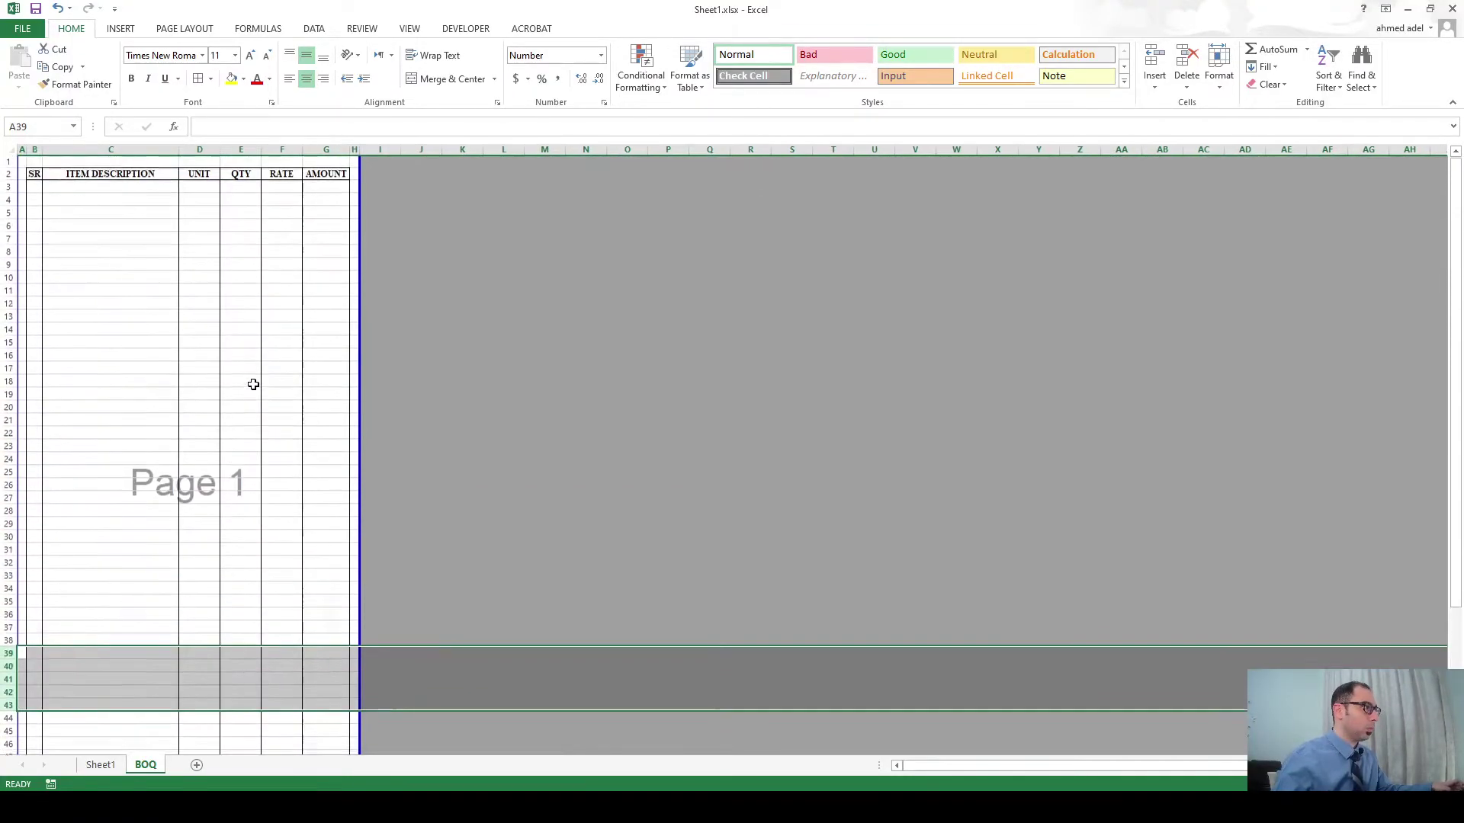
double_click(221, 150)
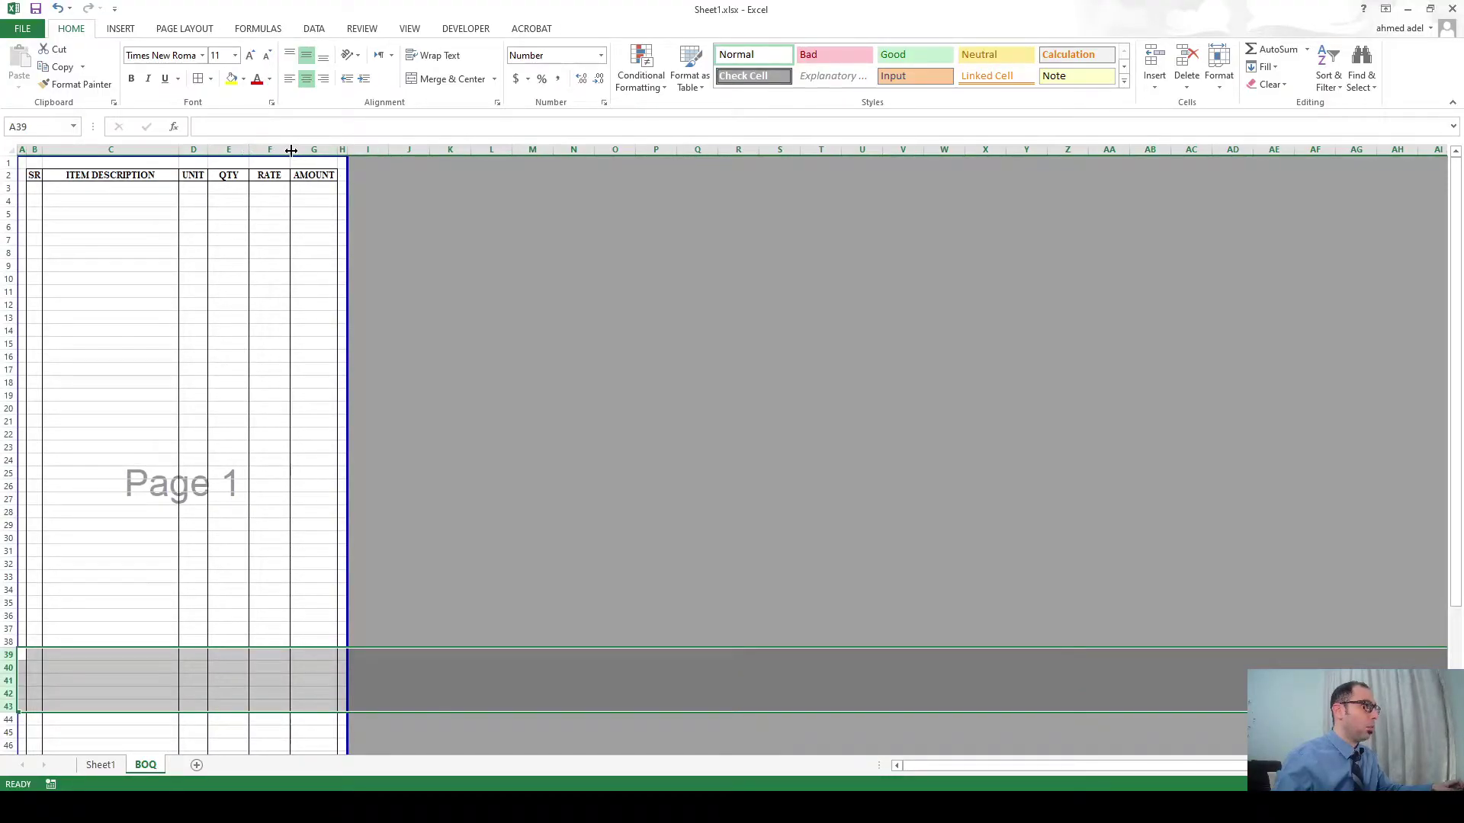
left_click_drag(290, 150, 373, 155)
left_click(307, 476)
Delete three surplus rows at row 49 and confirm the table prints on one page.
scroll(301, 575, "down", 6)
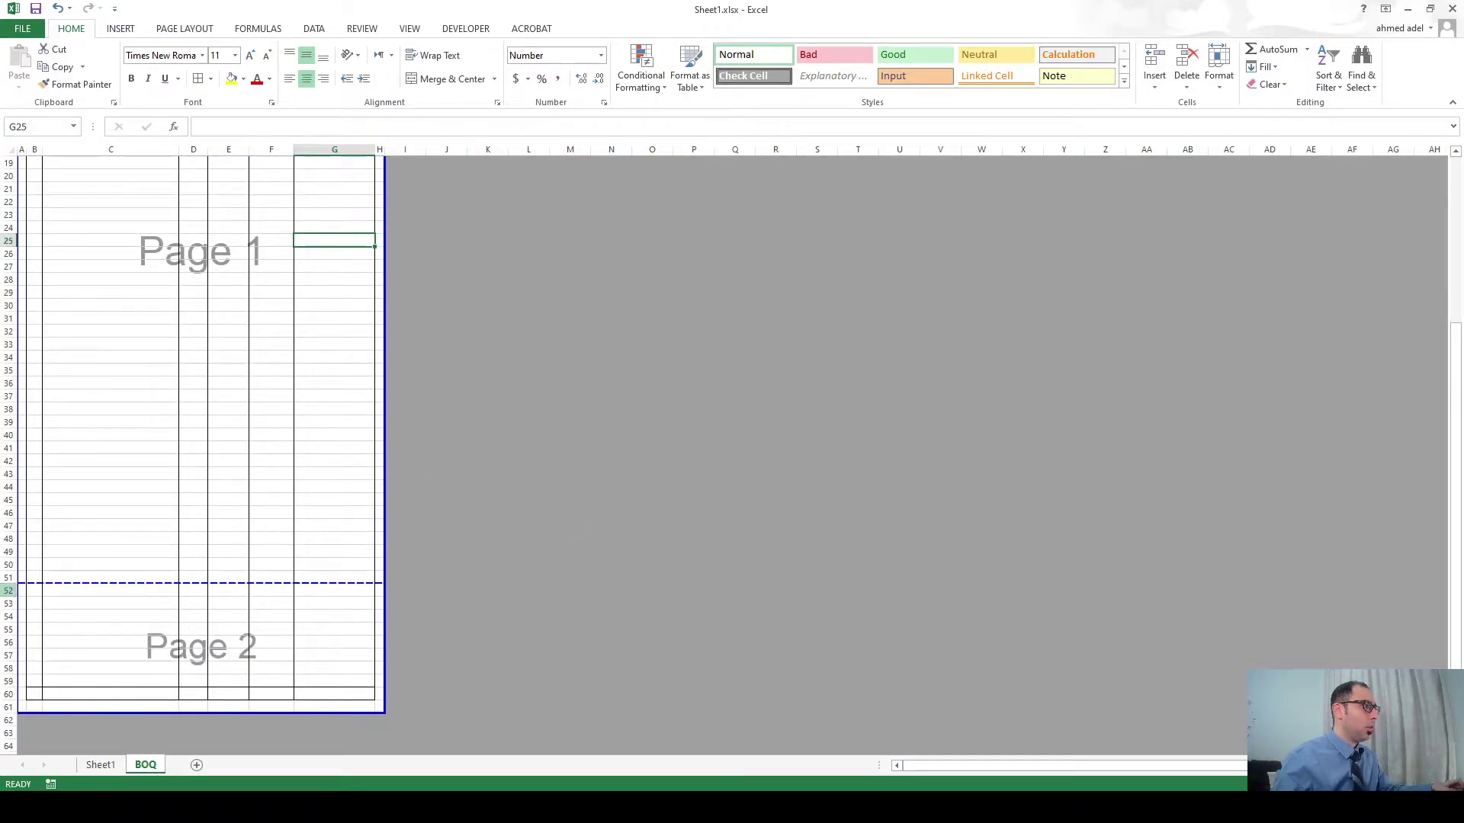
left_click(4, 551)
key("ctrl+minus")
key("ctrl+minus")
key("ctrl+minus")
key("ctrl+minus")
key("ctrl+minus")
key("ctrl+minus")
key("ctrl+minus")
key("ctrl+minus")
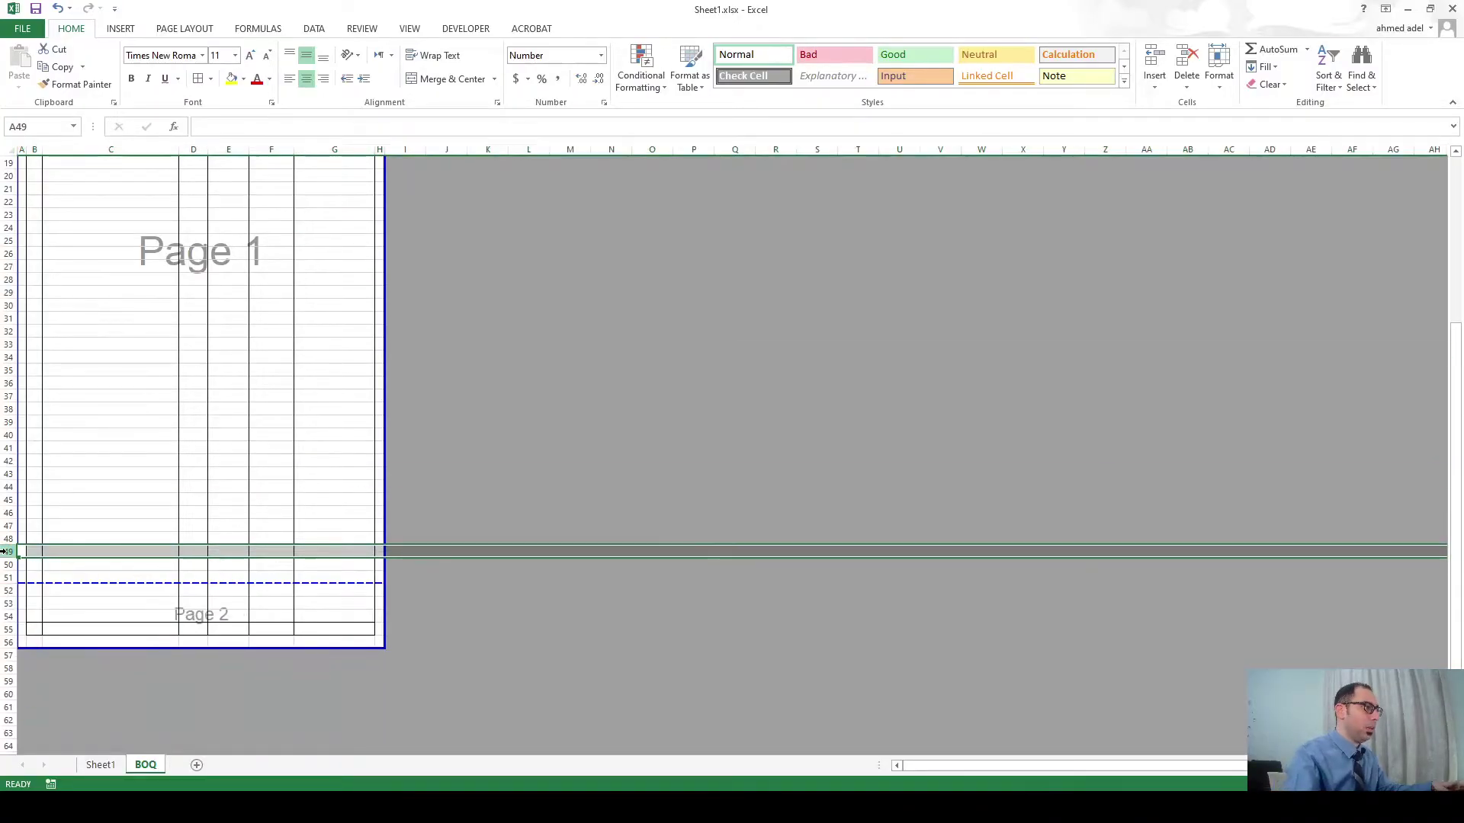
key("ctrl+minus")
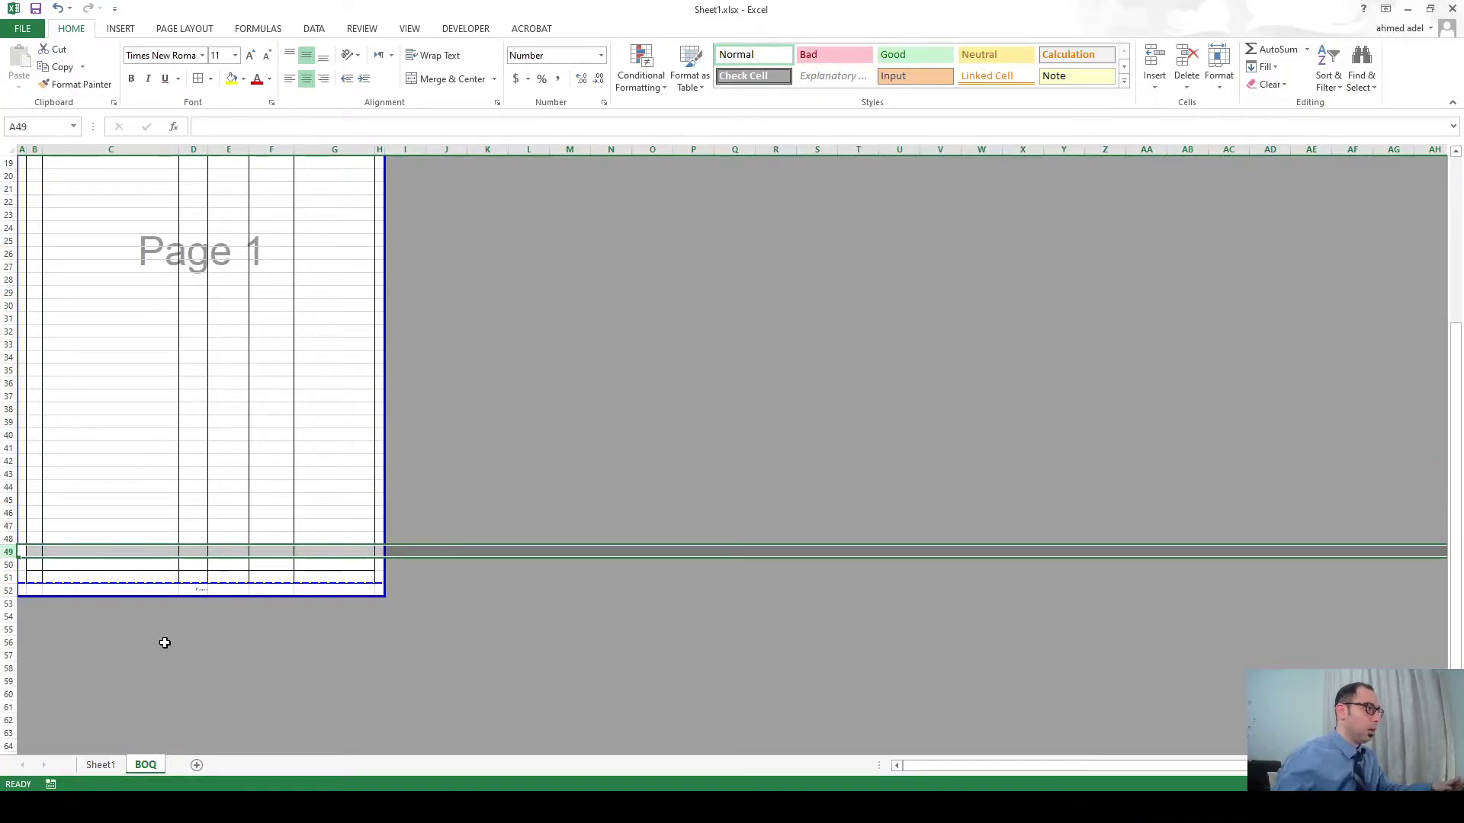
key("ctrl+minus")
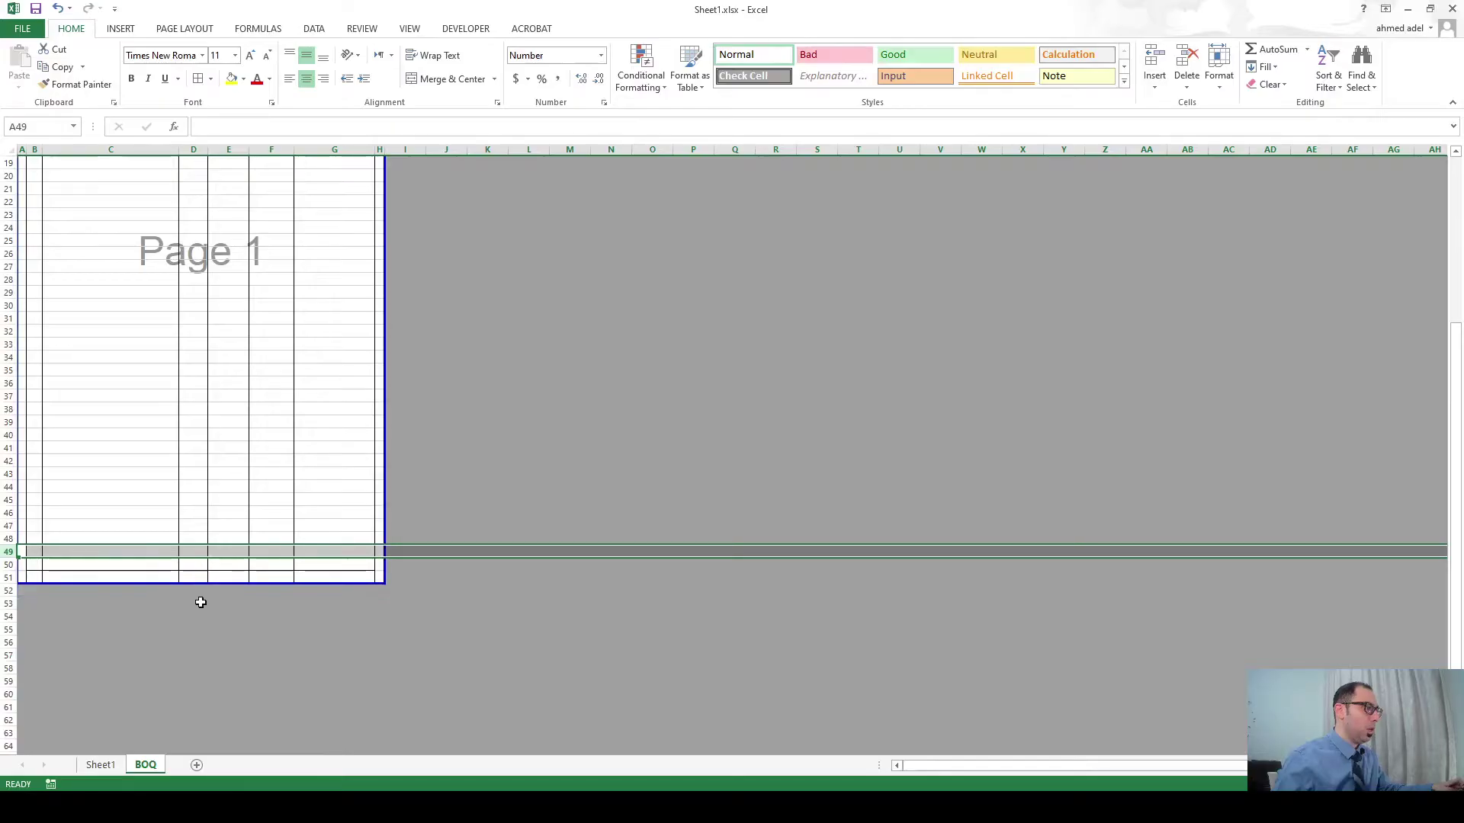
key("ctrl+p")
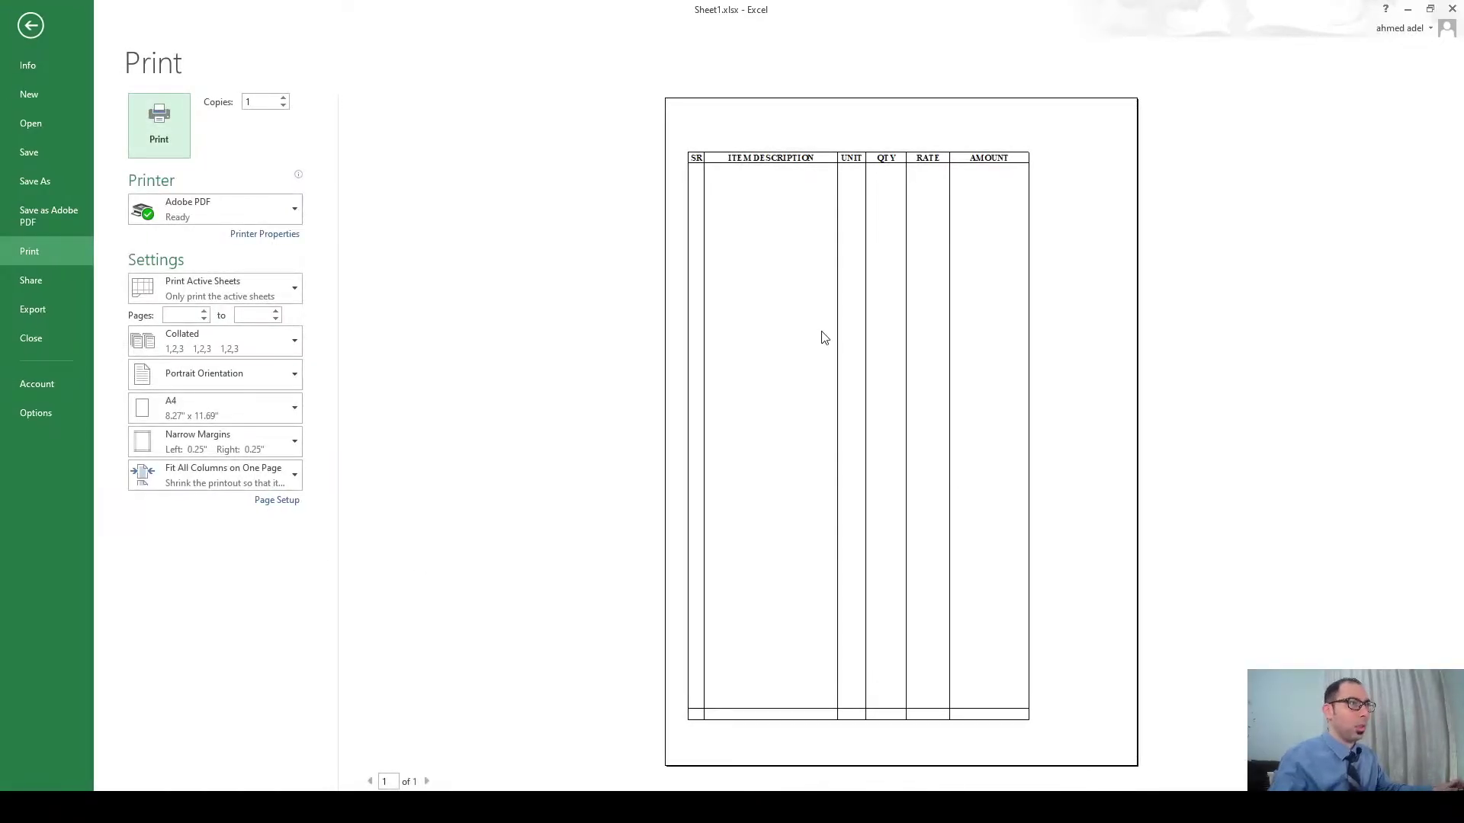
key("Escape")
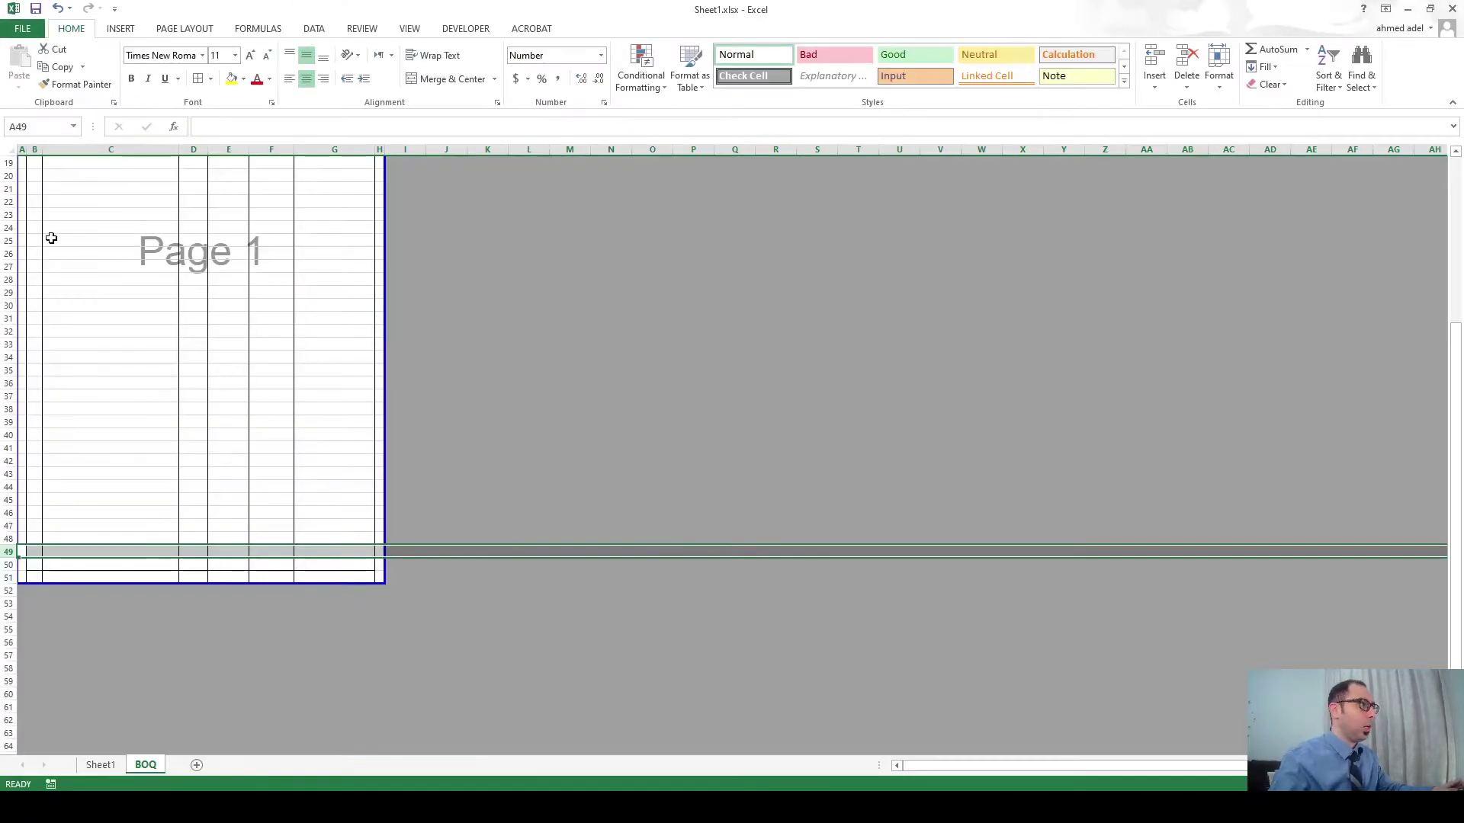
Insert blank rows above the table headings, moving them down to row 5.
left_click_drag(10, 181, 10, 191)
left_click(8, 183)
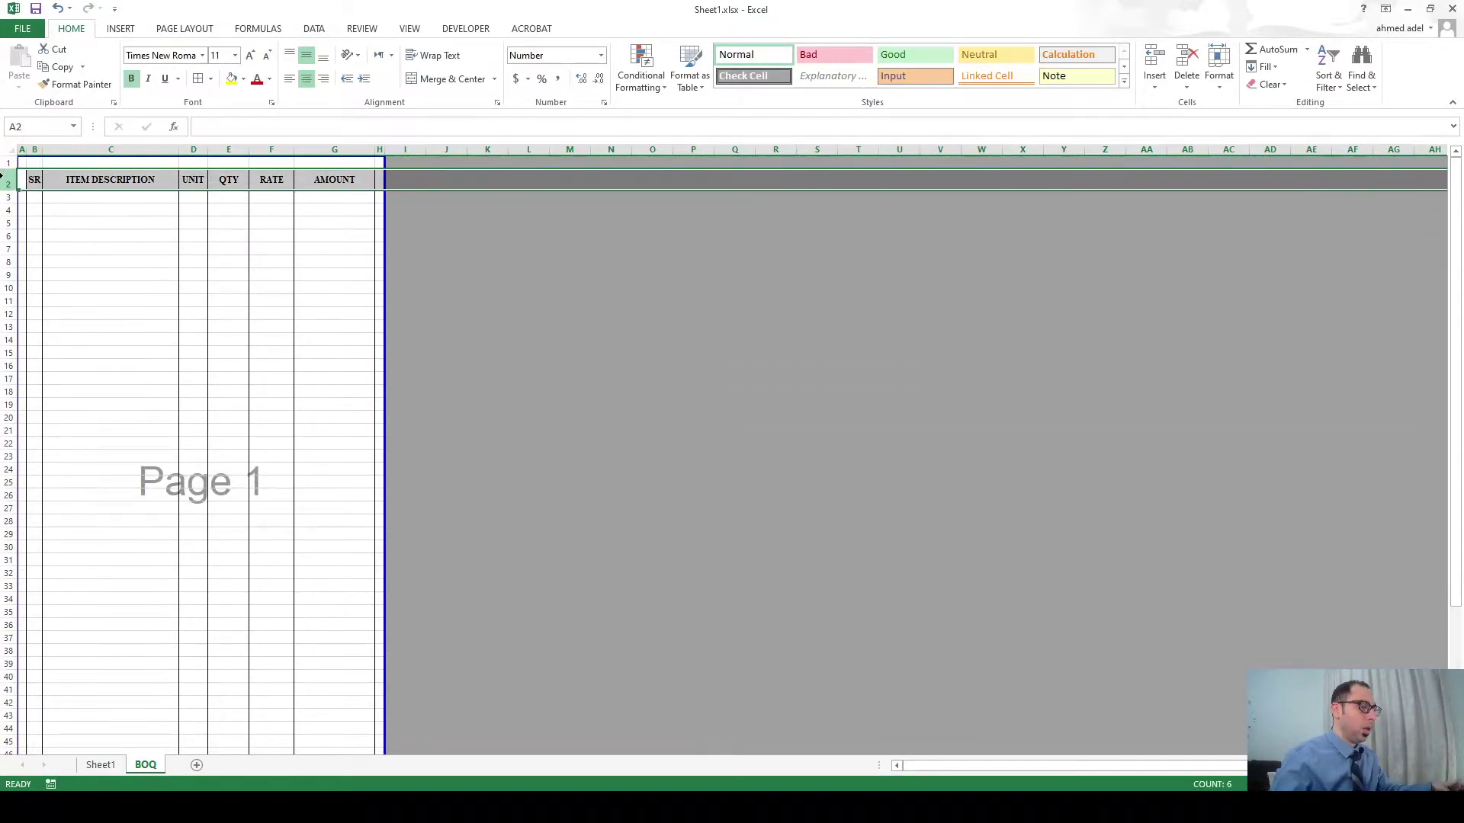
key("ctrl+shift+plus")
key("ctrl+shift+plus")
key("ctrl+shift+plus")
Enter the labels CLIENT:, PROJECT: and CONSULTANT: in C2, C3 and C4.
left_click(61, 175)
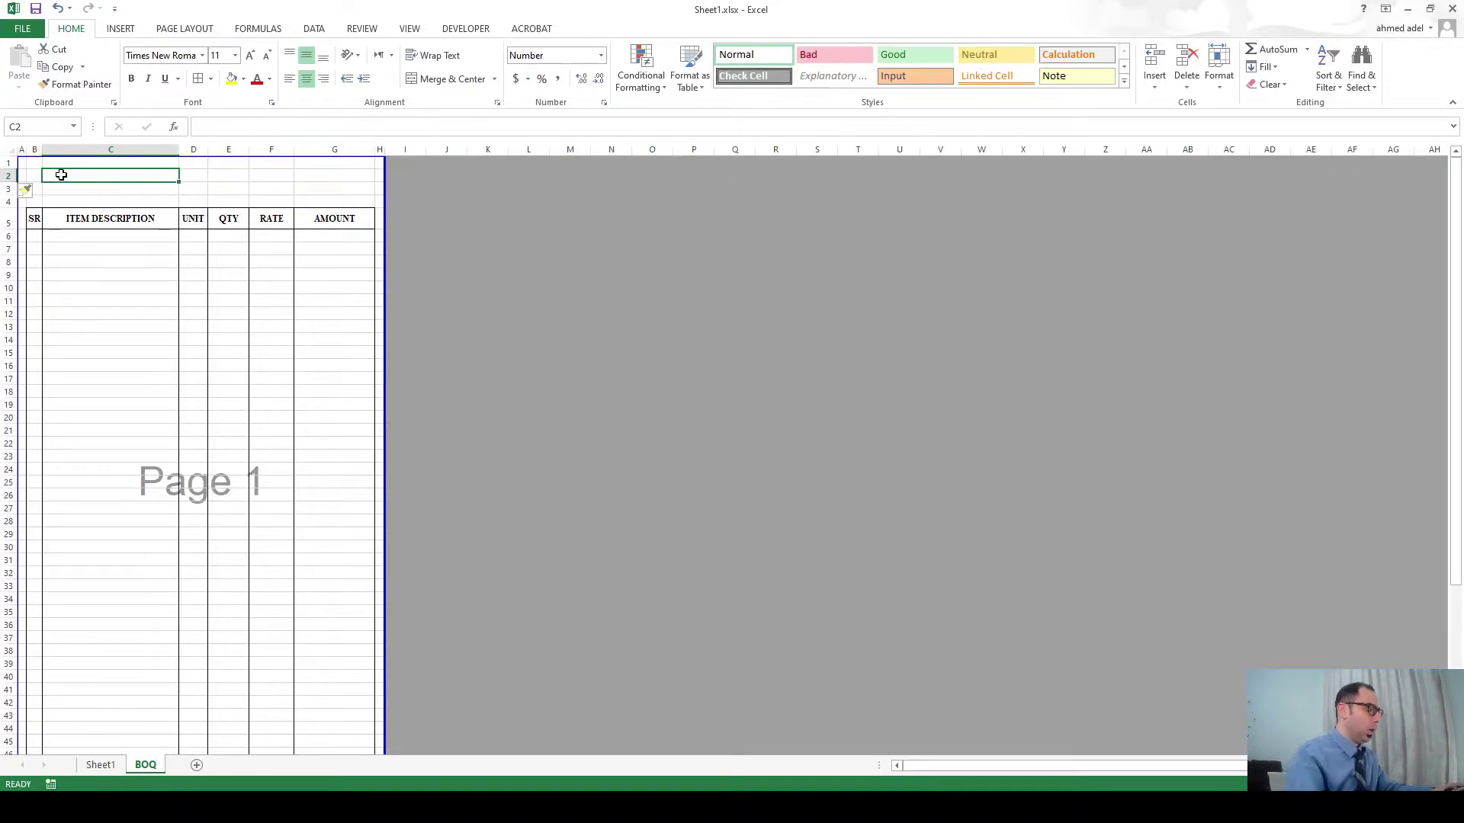
type("CLINT")
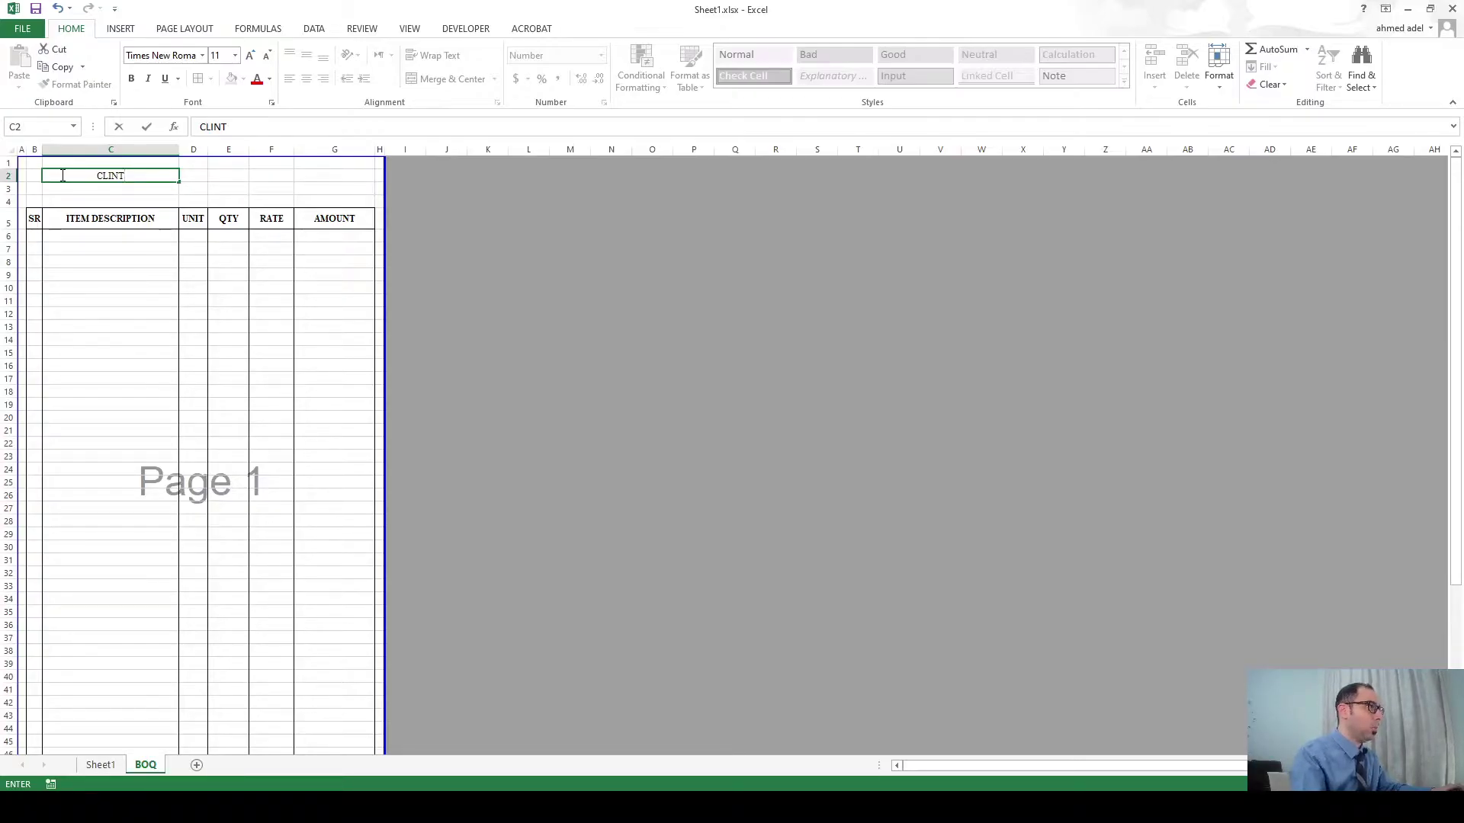
key("BackSpace")
key("BackSpace")
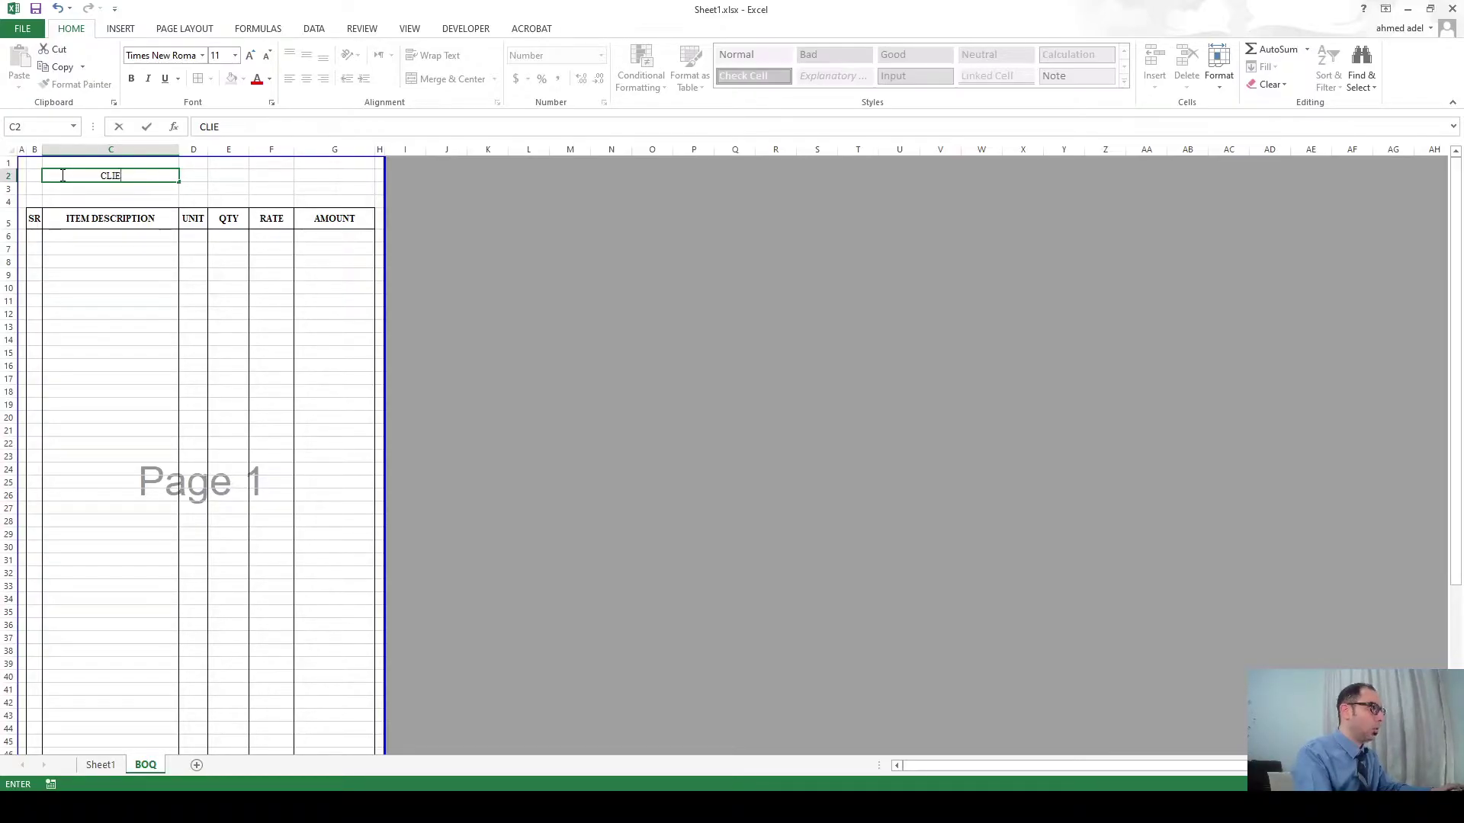
key("Return")
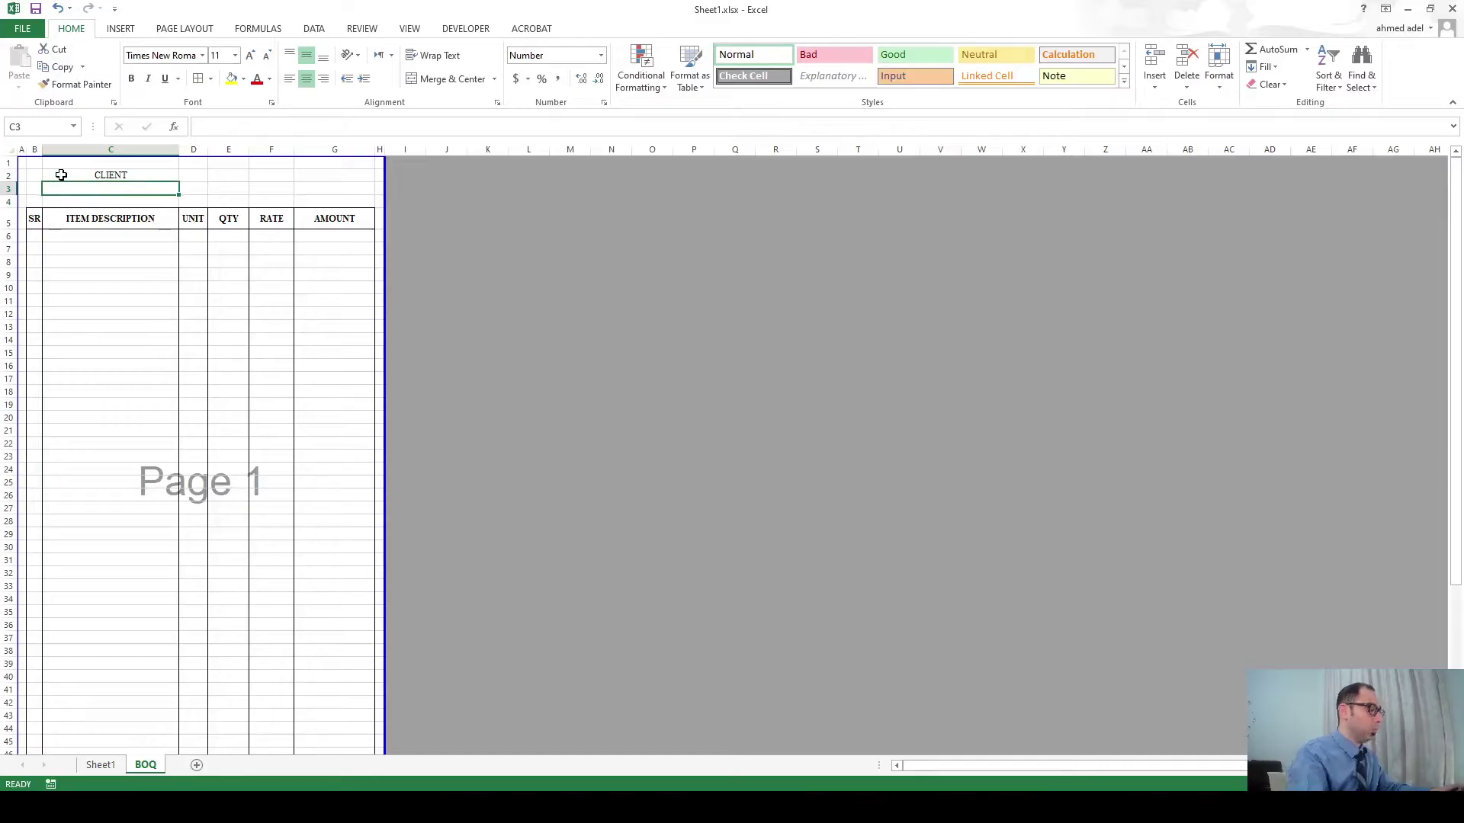
left_click(61, 175)
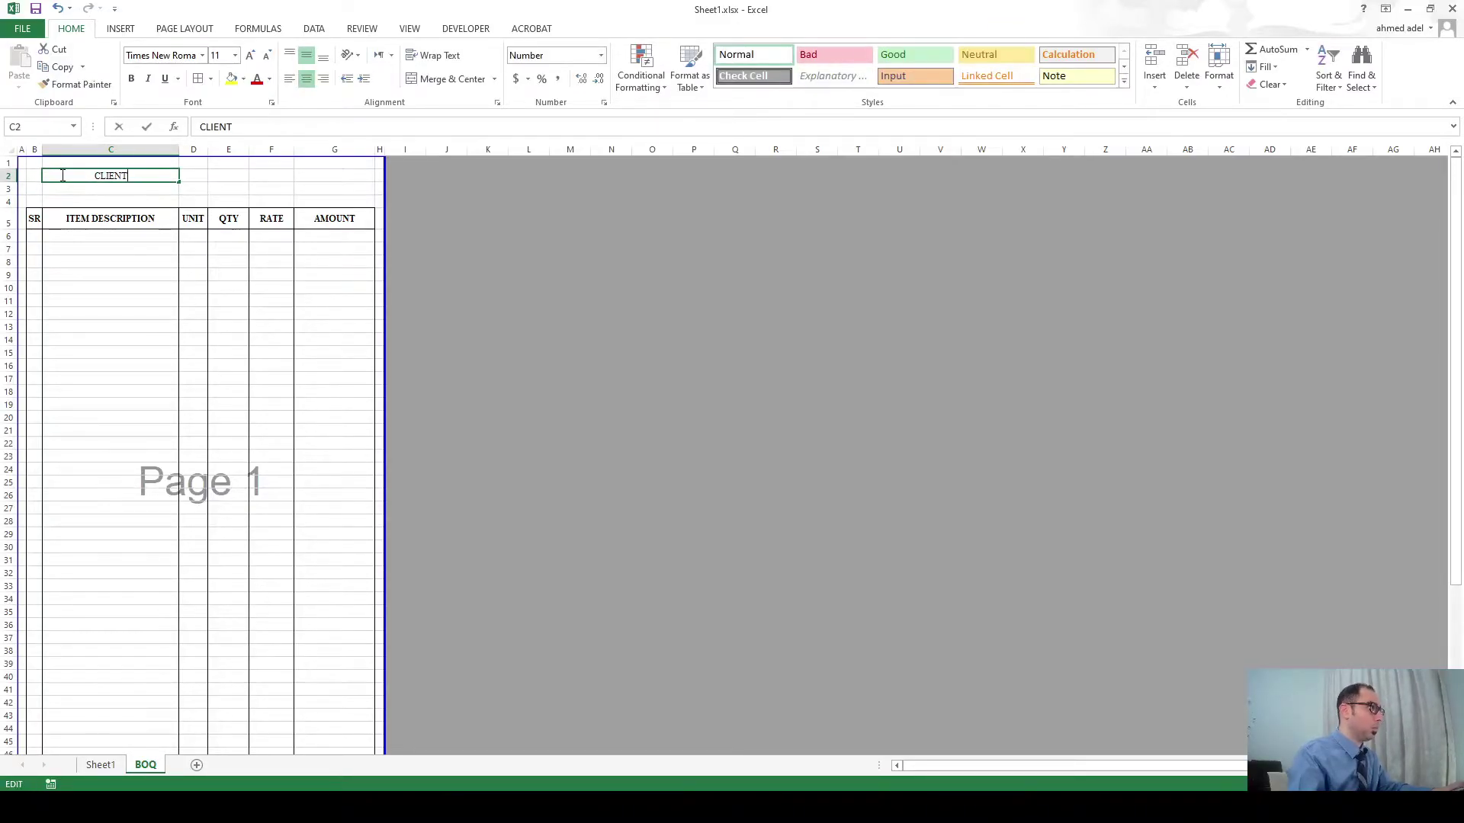
type(":")
key("Return")
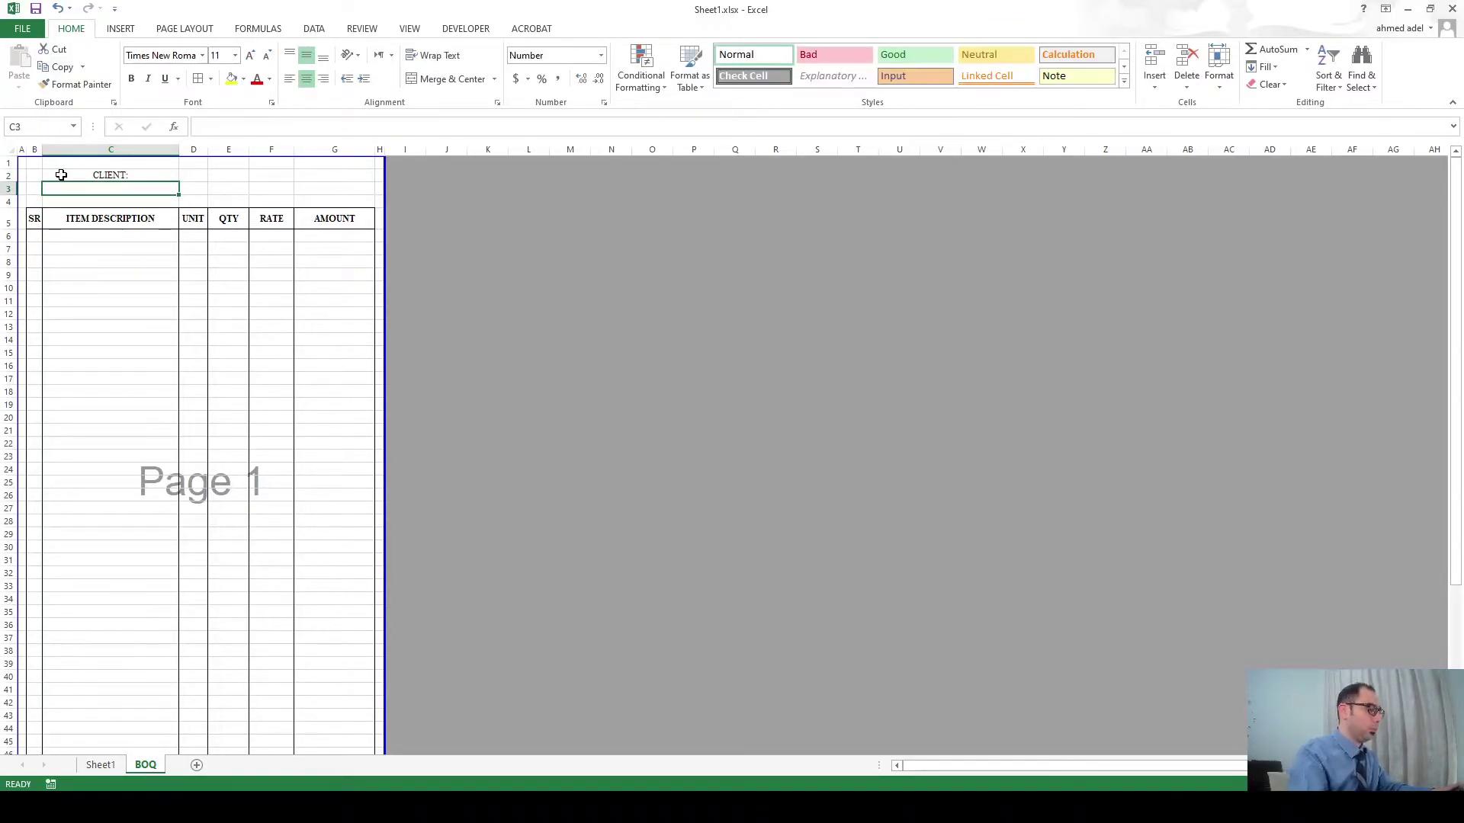
type("PROJECT")
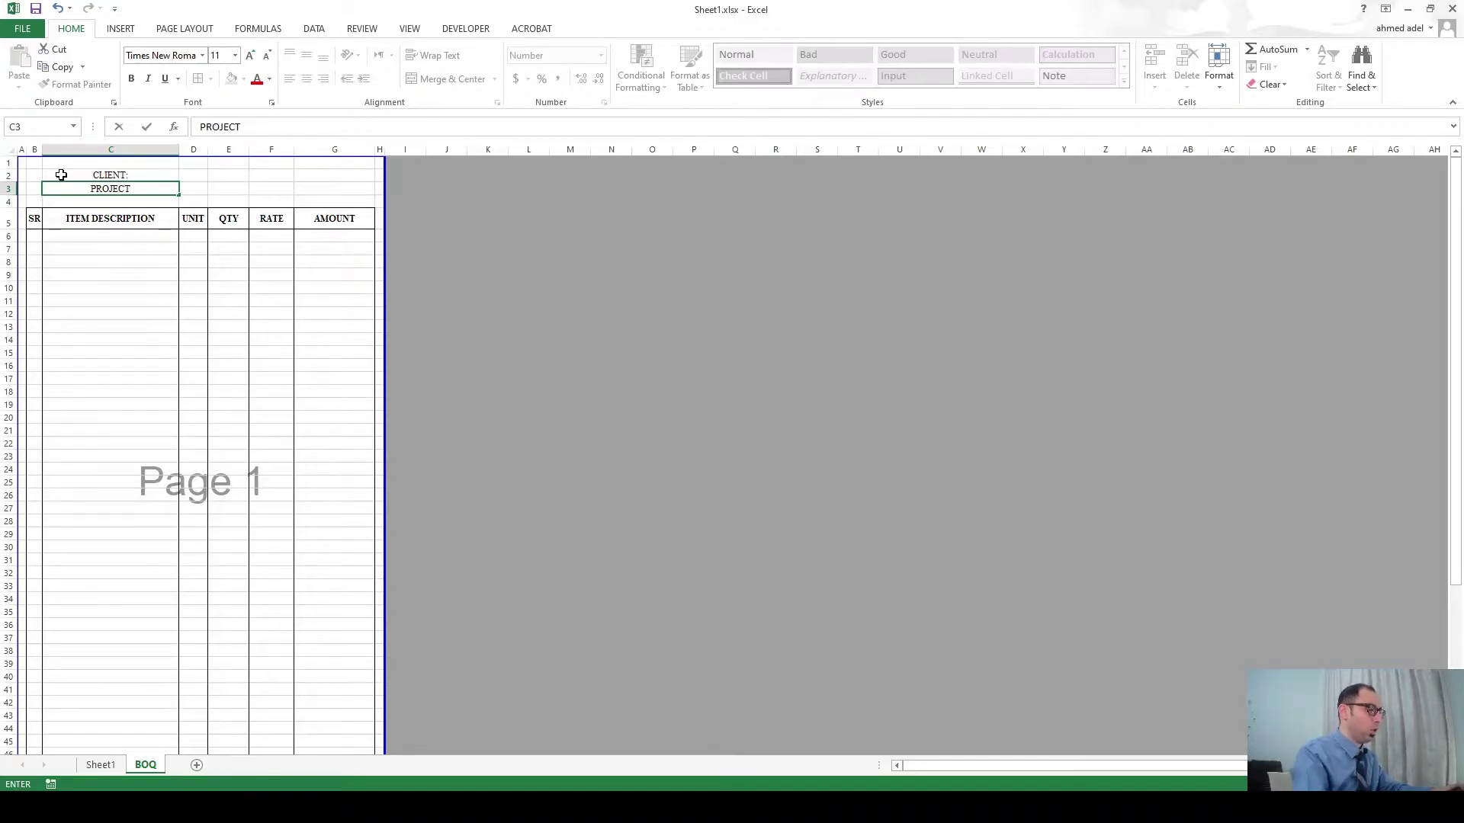
type(":")
key("Return")
type("CONSU")
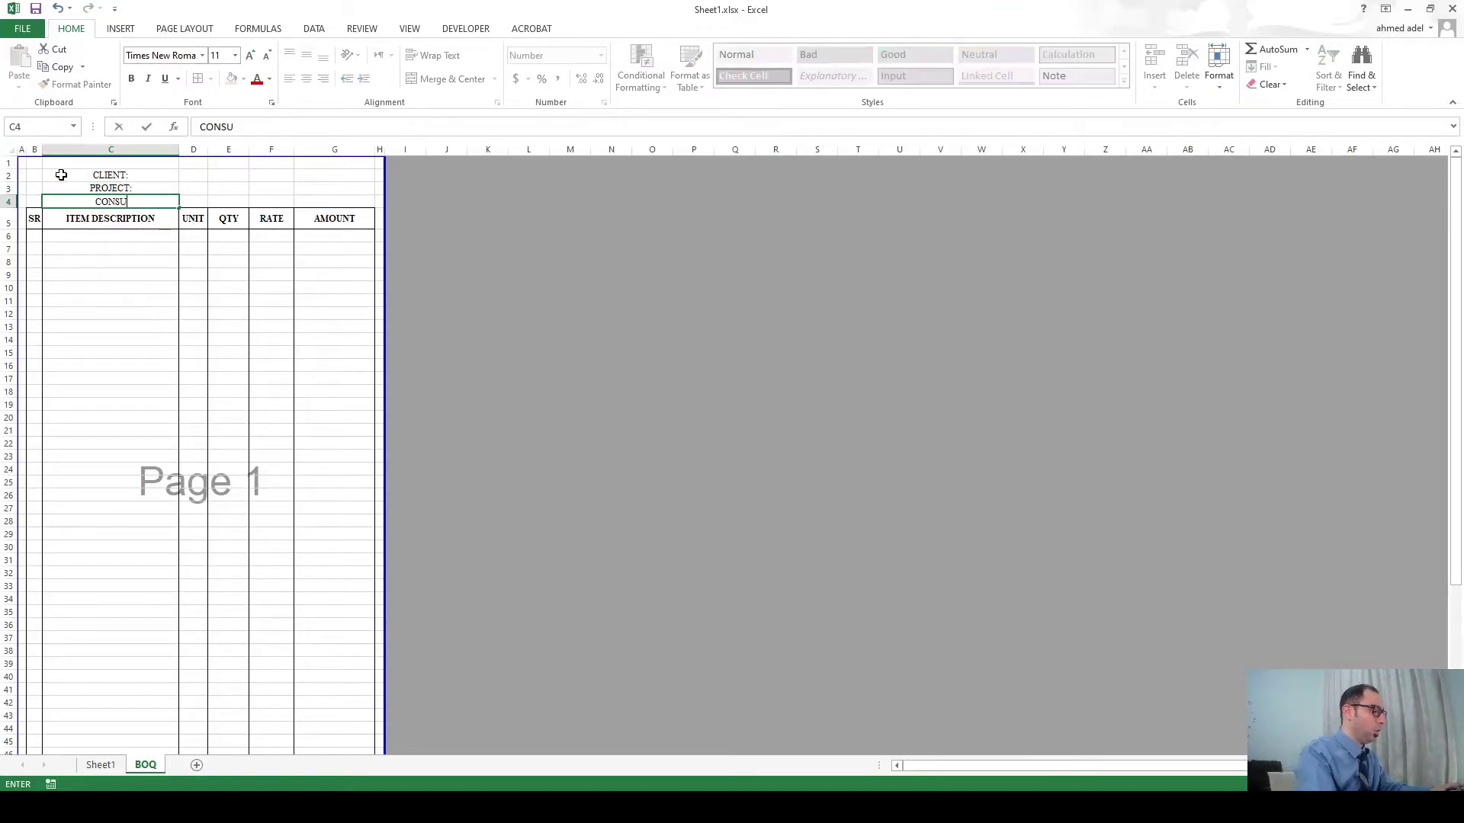
type("LTANT:")
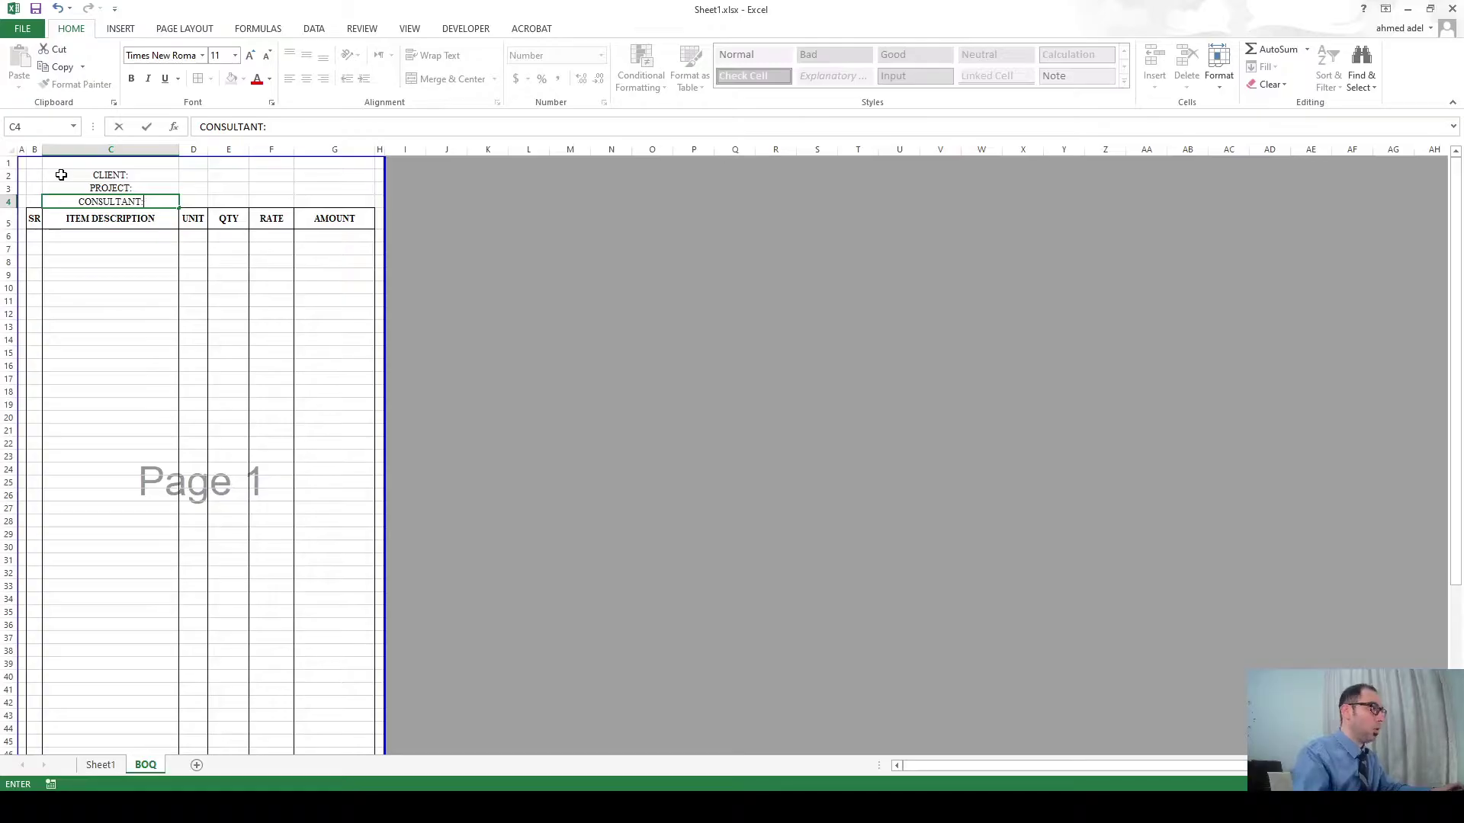
left_click(74, 388)
Left-align column C, keep ITEM DESCRIPTION centred, and bold the CLIENT, PROJECT and CONSULTANT labels.
left_click(110, 150)
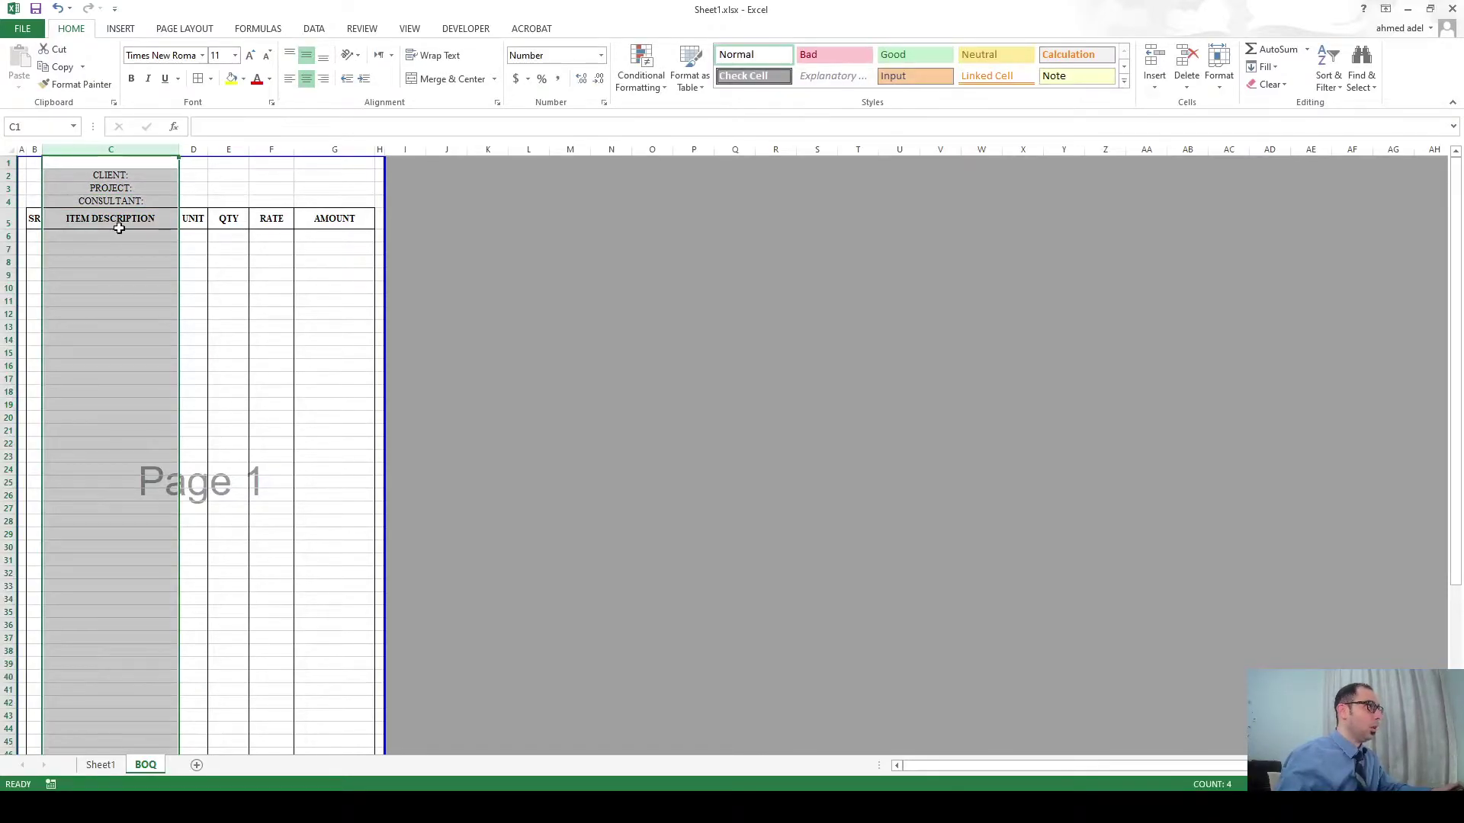
left_click(290, 79)
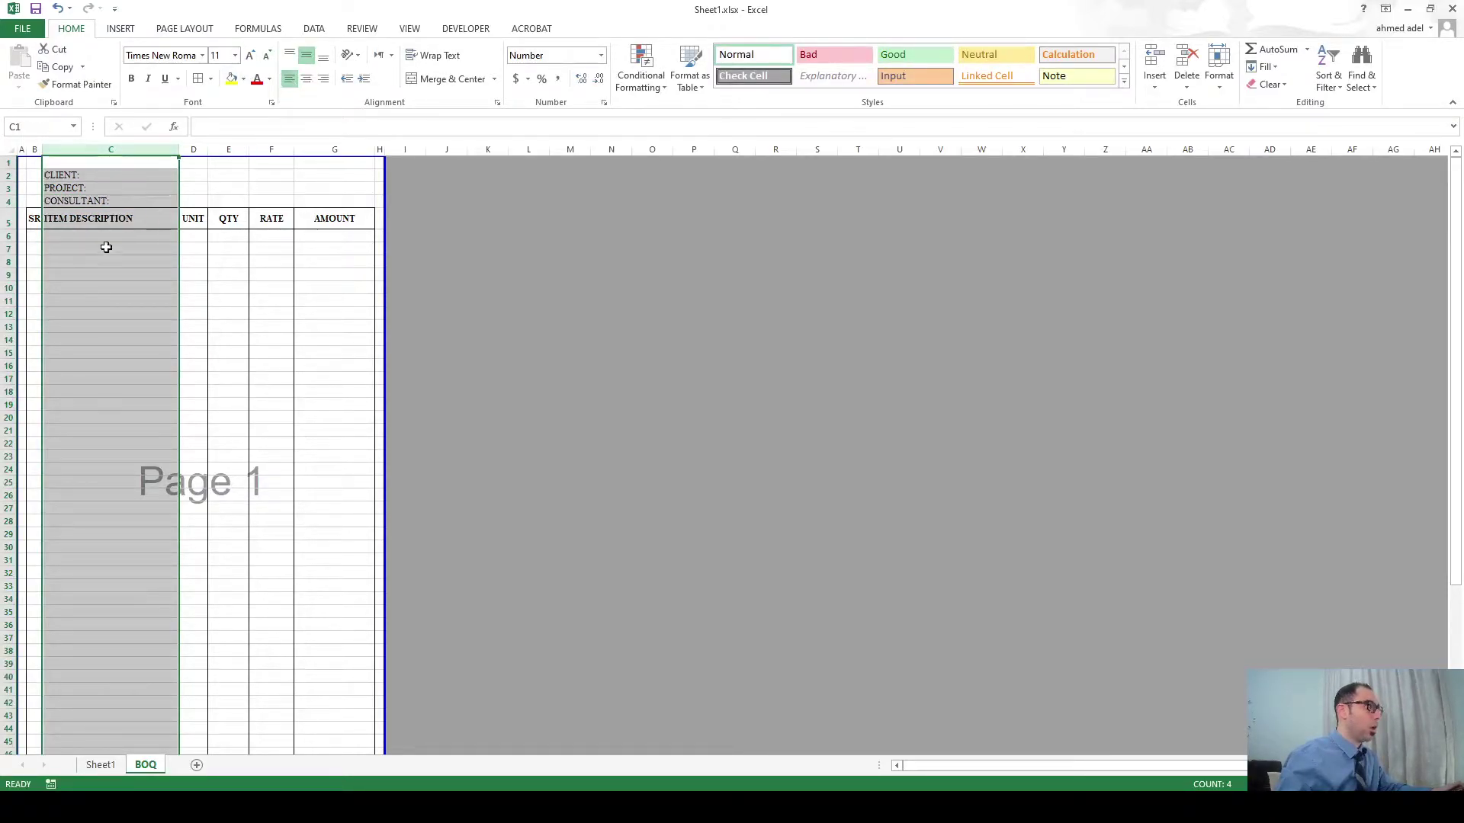
left_click(121, 215)
left_click(306, 78)
left_click(125, 302)
left_click_drag(9, 175, 8, 201)
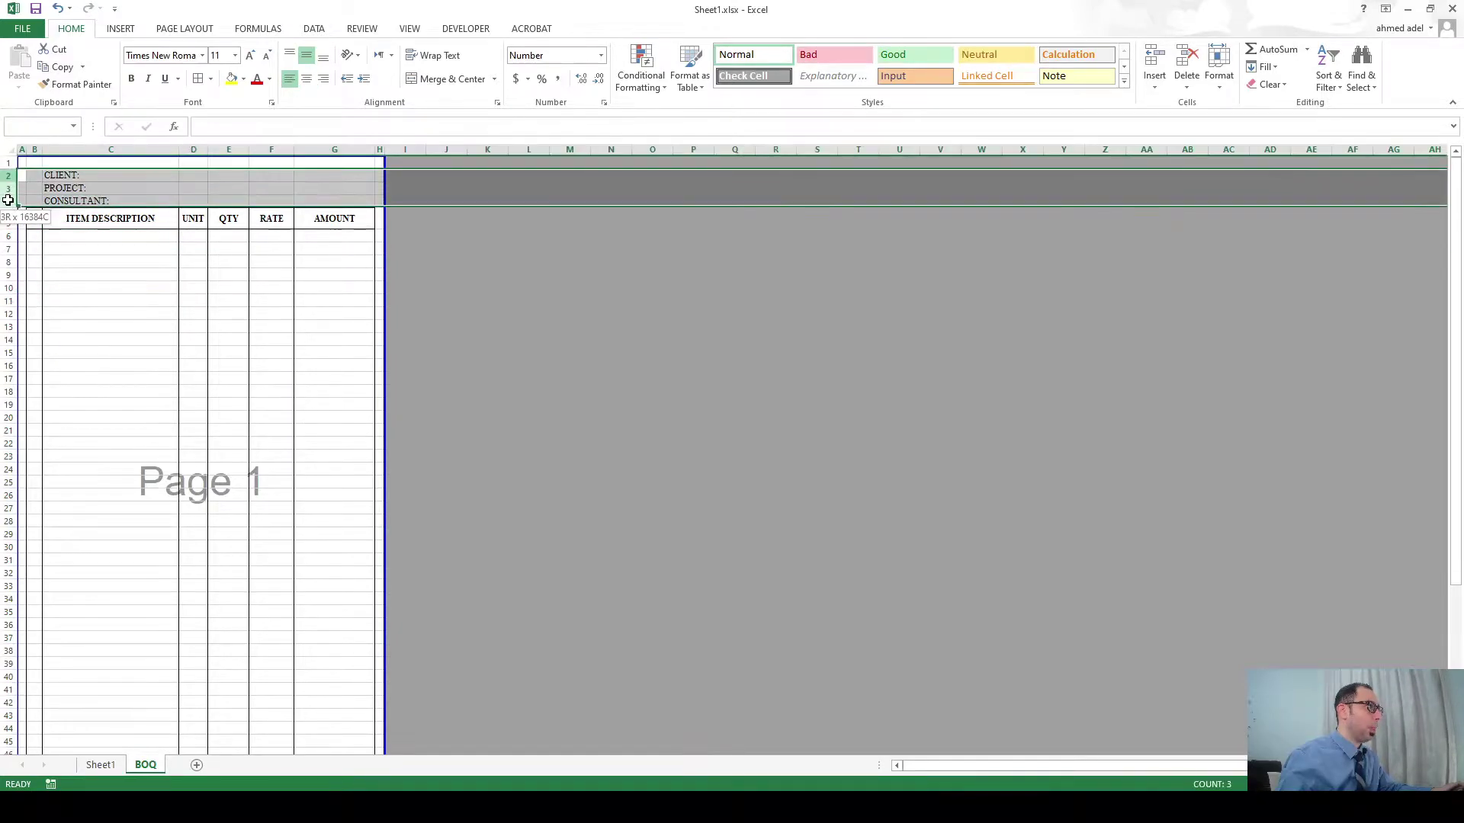
left_click(132, 79)
left_click(126, 258)
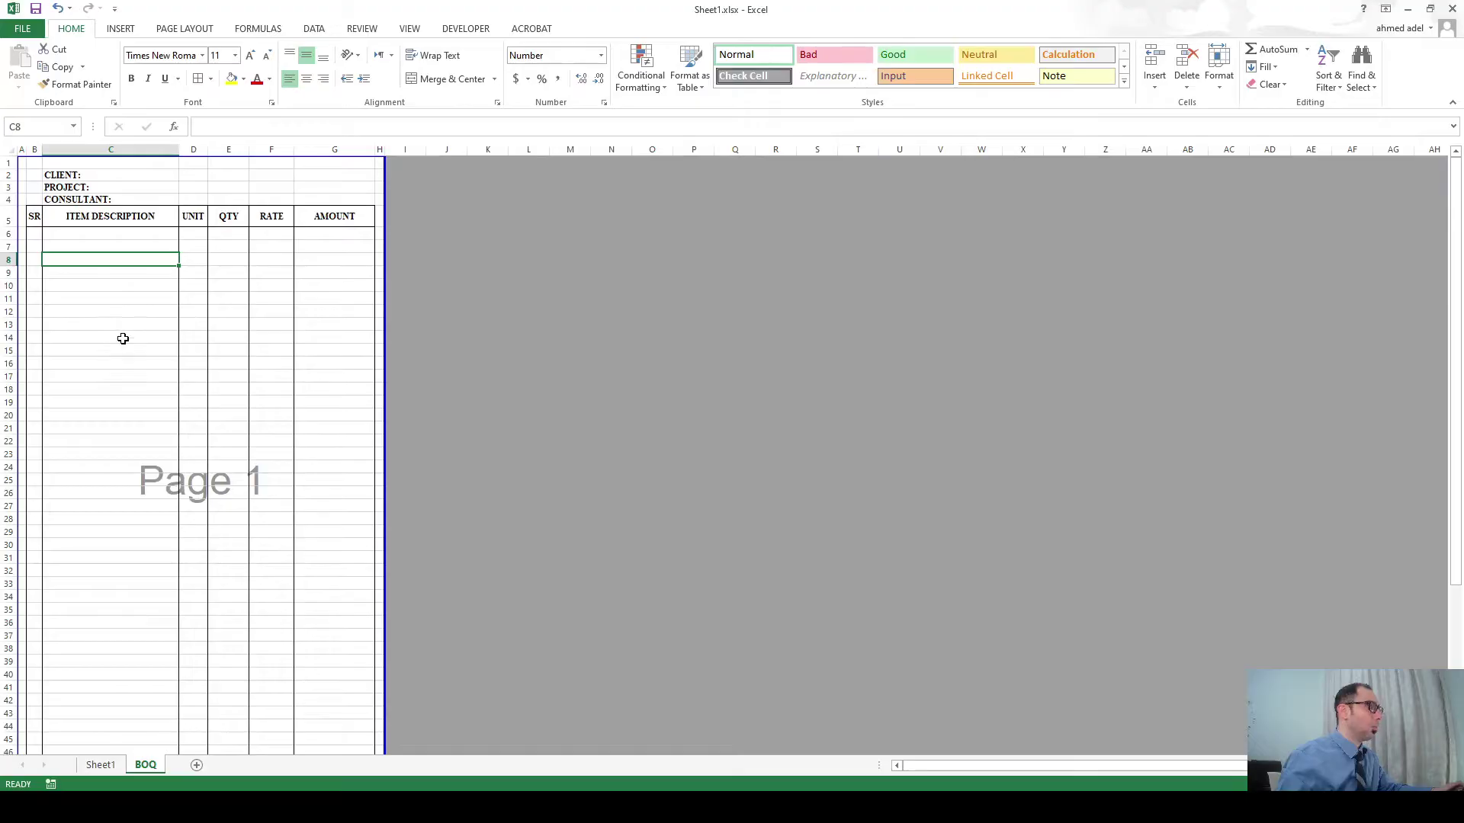
Widen the ITEM DESCRIPTION column C.
scroll(118, 347, "down", 3)
scroll(176, 425, "up", 3)
left_click_drag(177, 150, 242, 149)
scroll(288, 425, "down", 4)
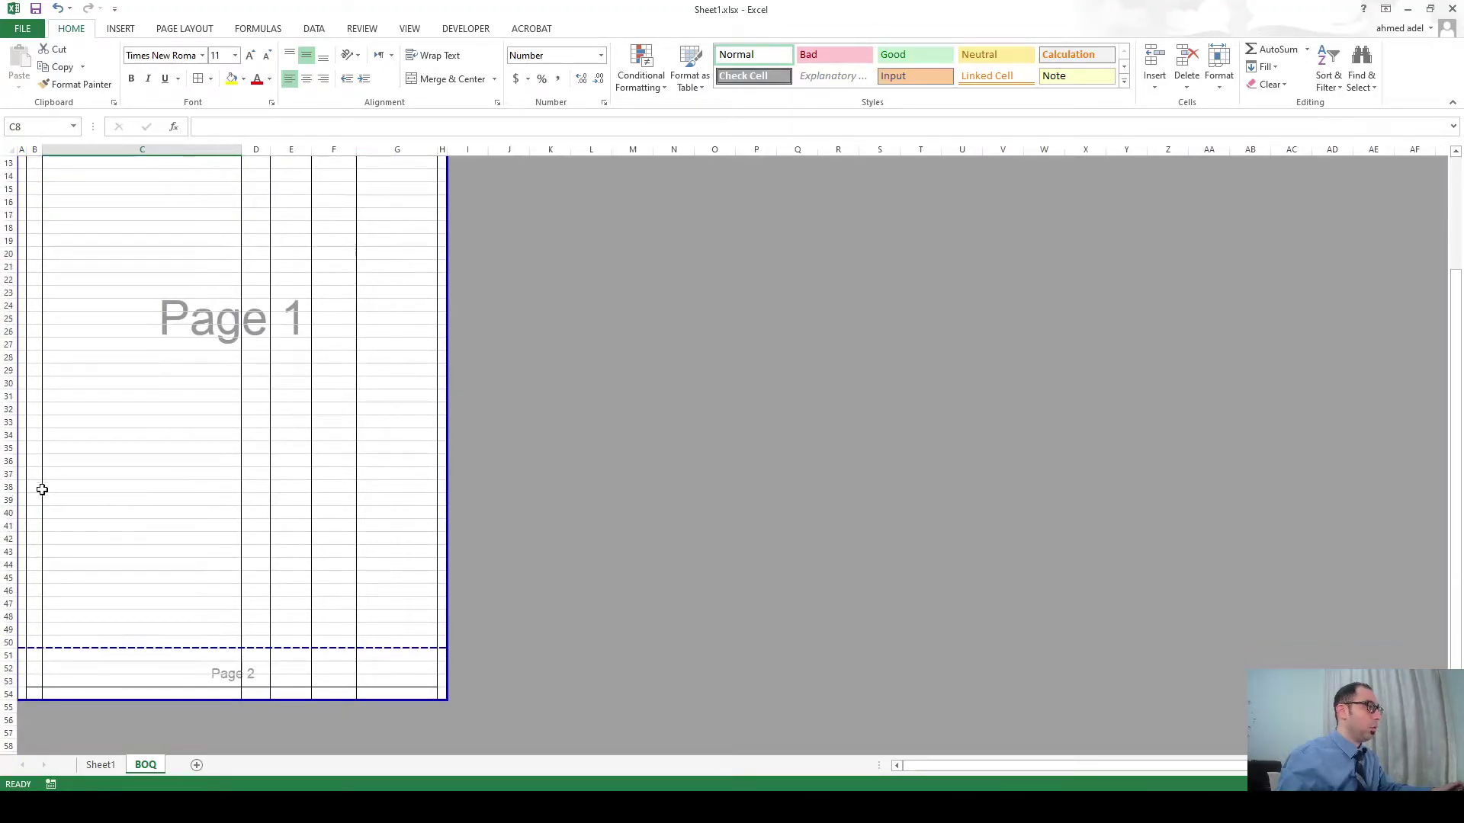
left_click(6, 488)
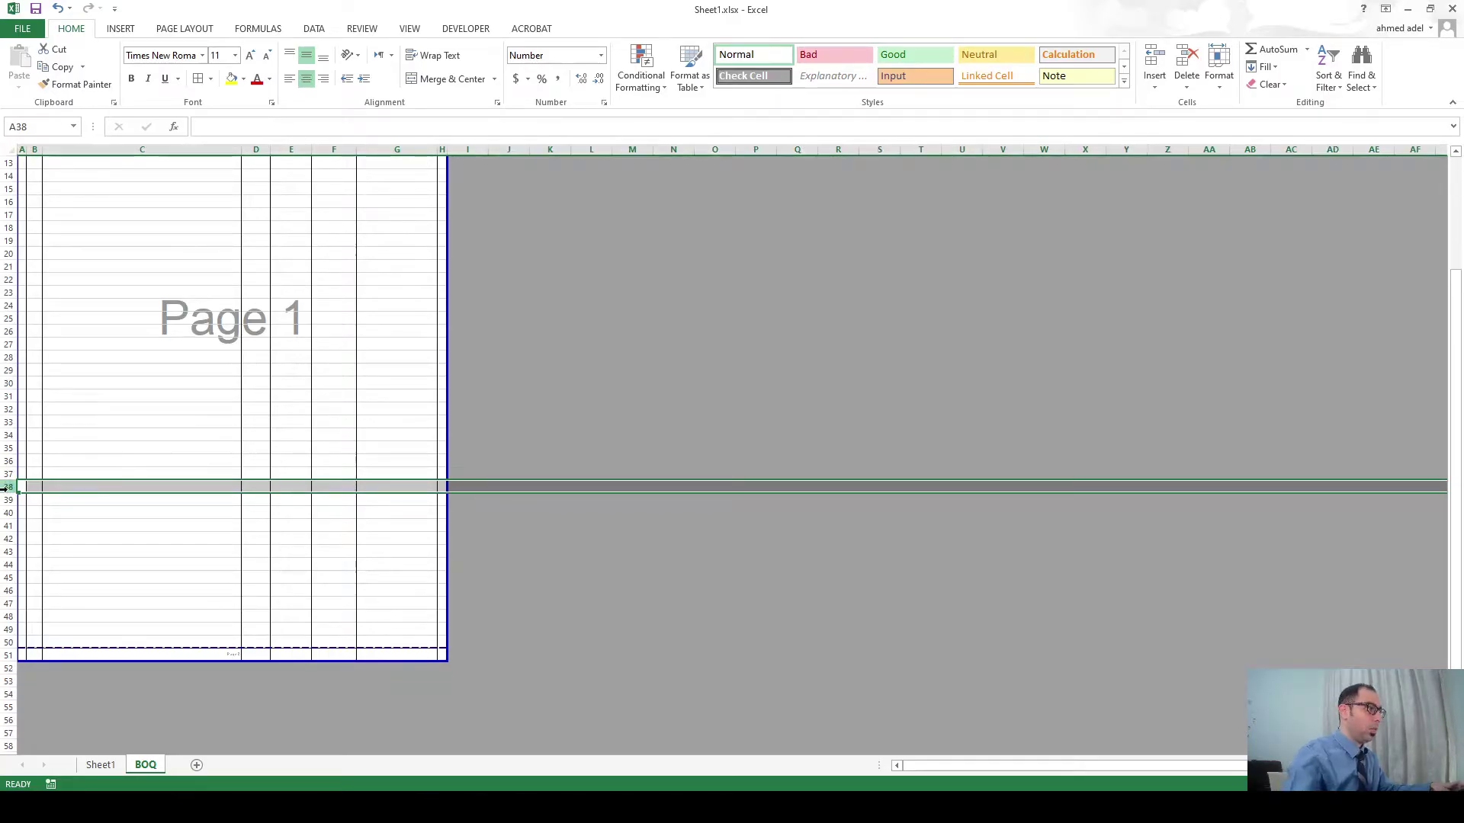
scroll(137, 457, "up", 4)
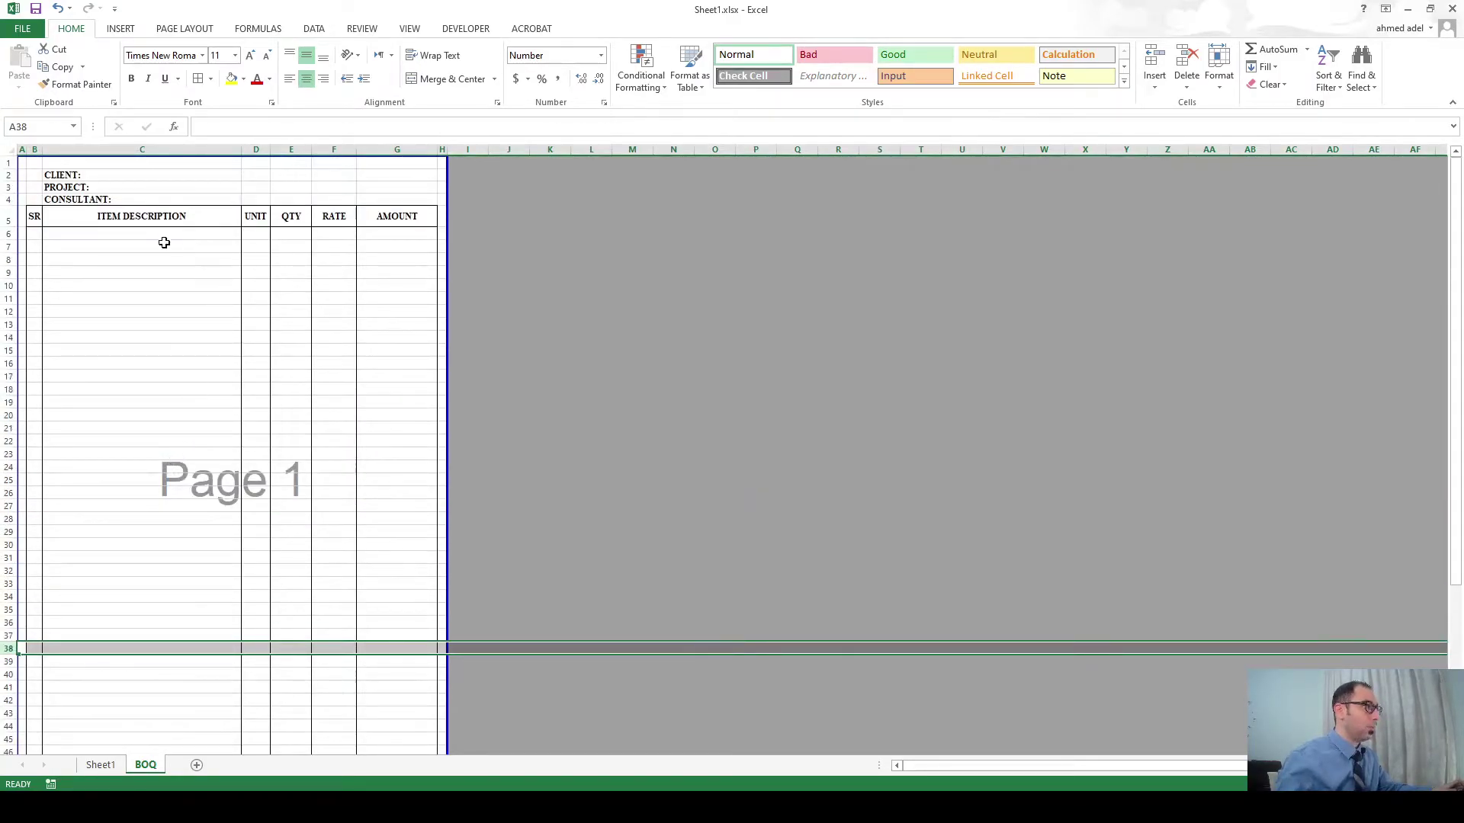
scroll(157, 305, "down", 1)
Centre the printed page horizontally via Page Setup margins.
key("ctrl+p")
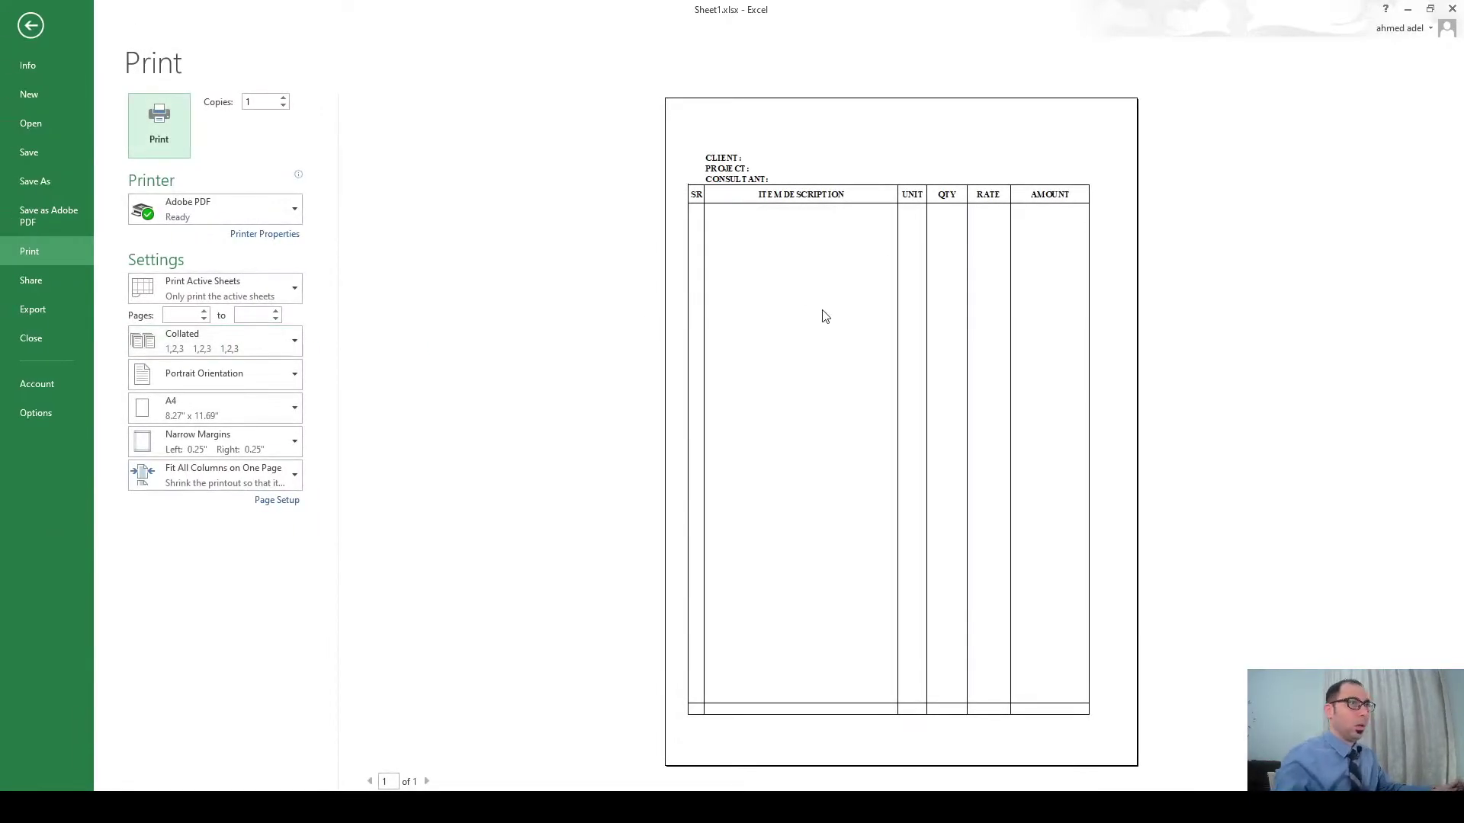
left_click(278, 501)
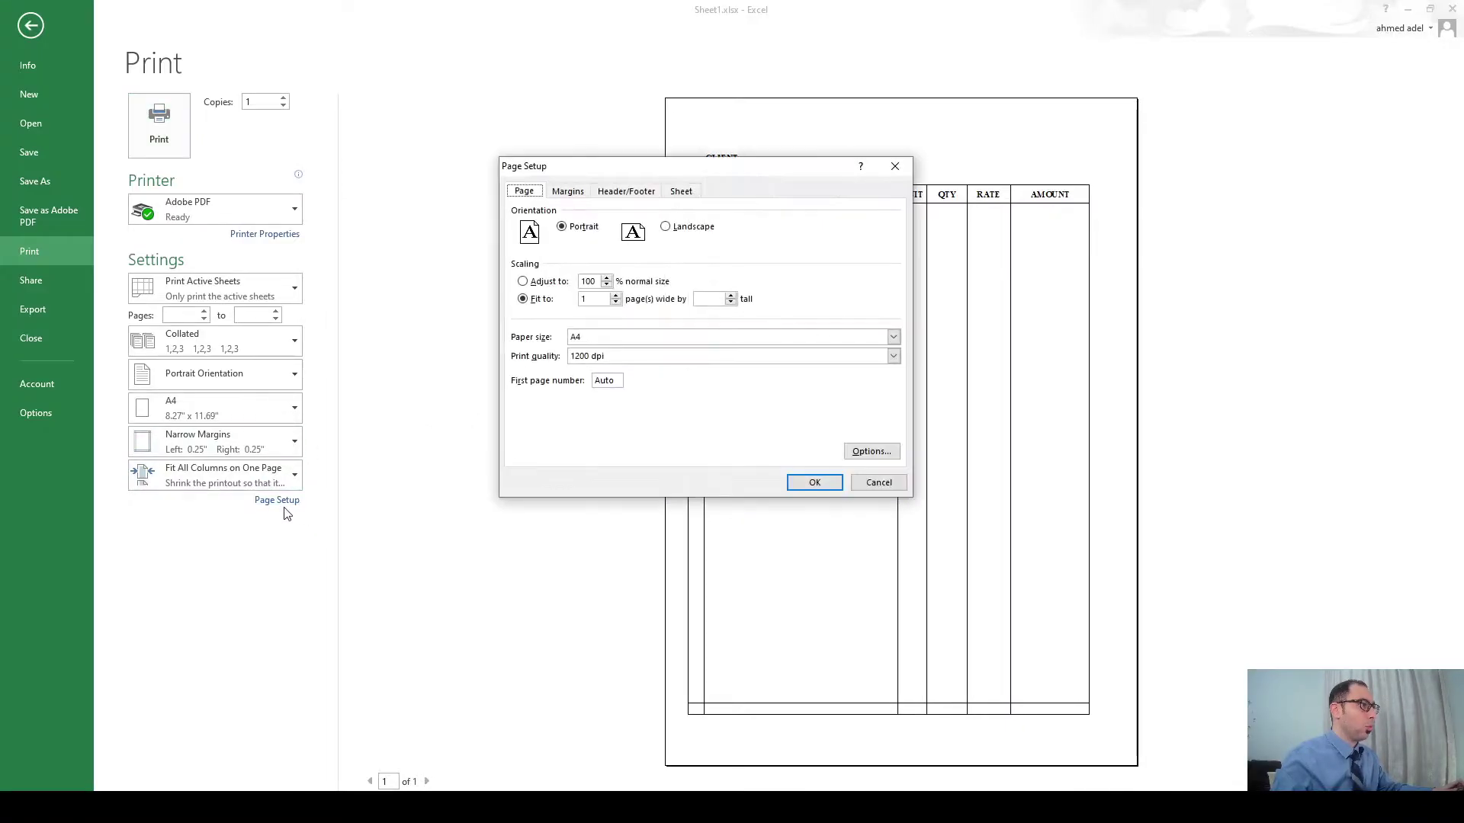
left_click(567, 192)
left_click(549, 406)
left_click(813, 483)
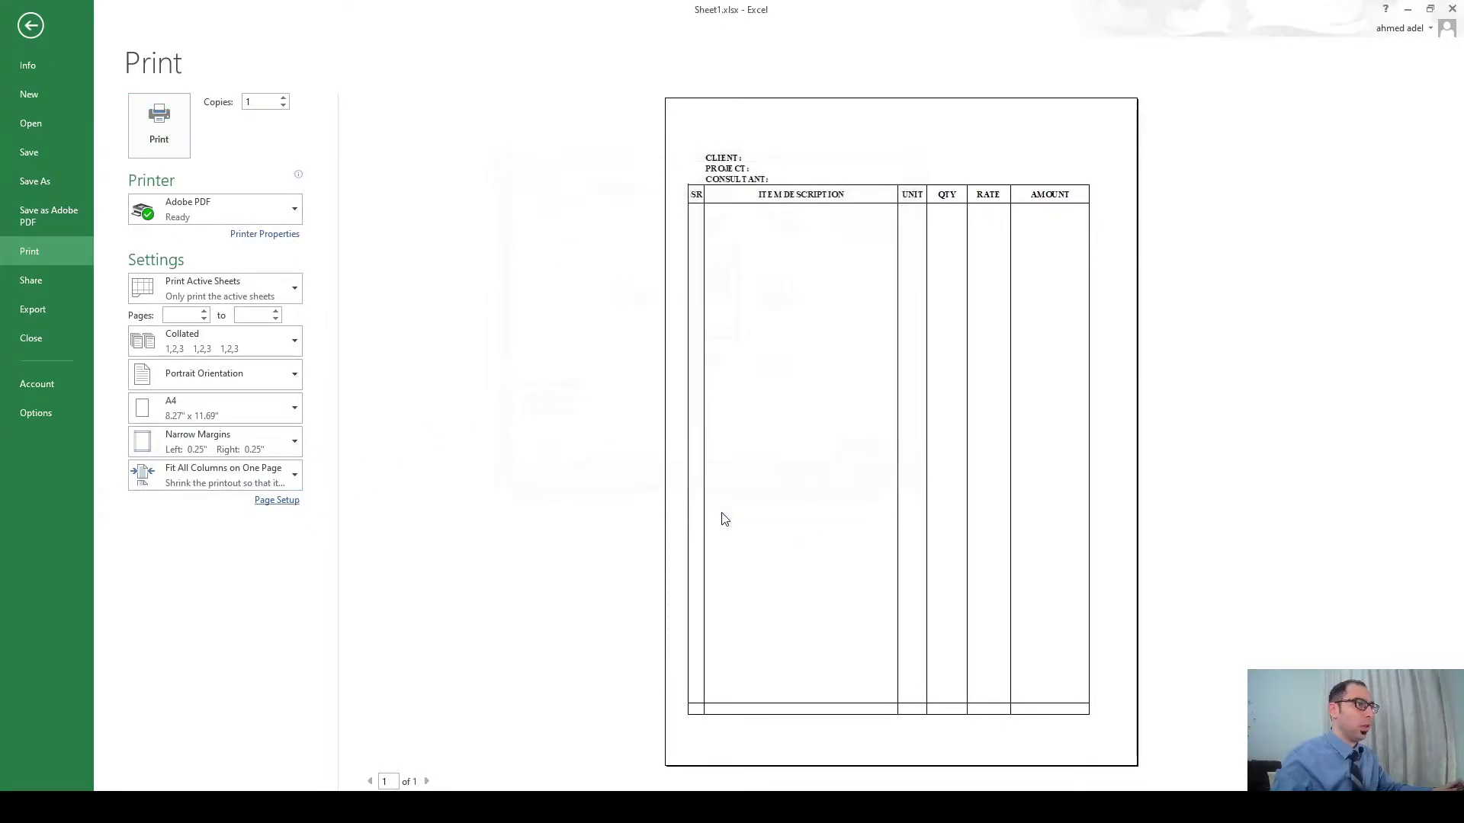
Leave print preview and drag the page break down to about row 85.
key("Escape")
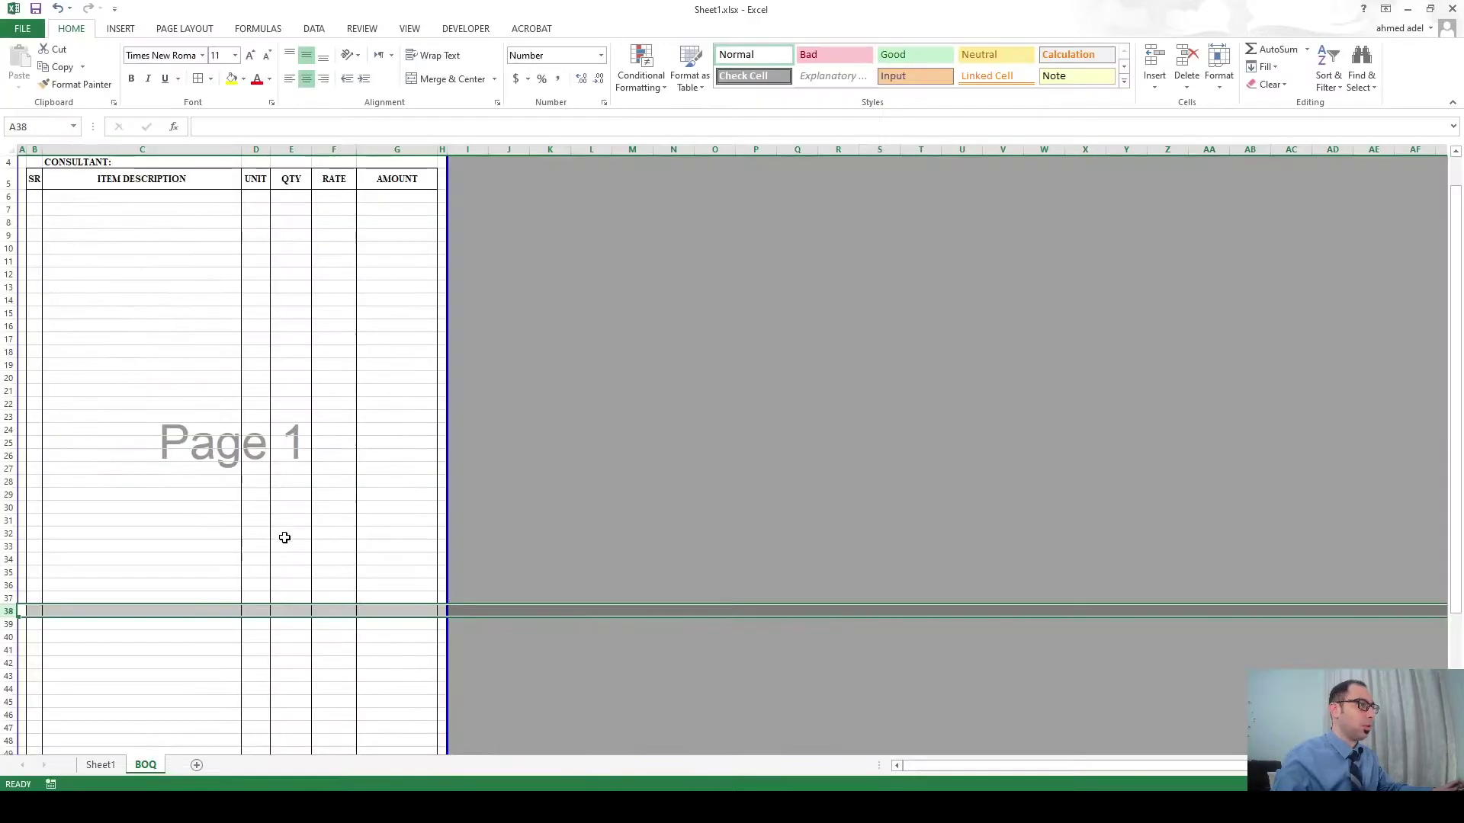
scroll(288, 540, "down", 12)
left_click_drag(384, 336, 373, 637)
scroll(373, 637, "up", 9)
scroll(369, 552, "down", 9)
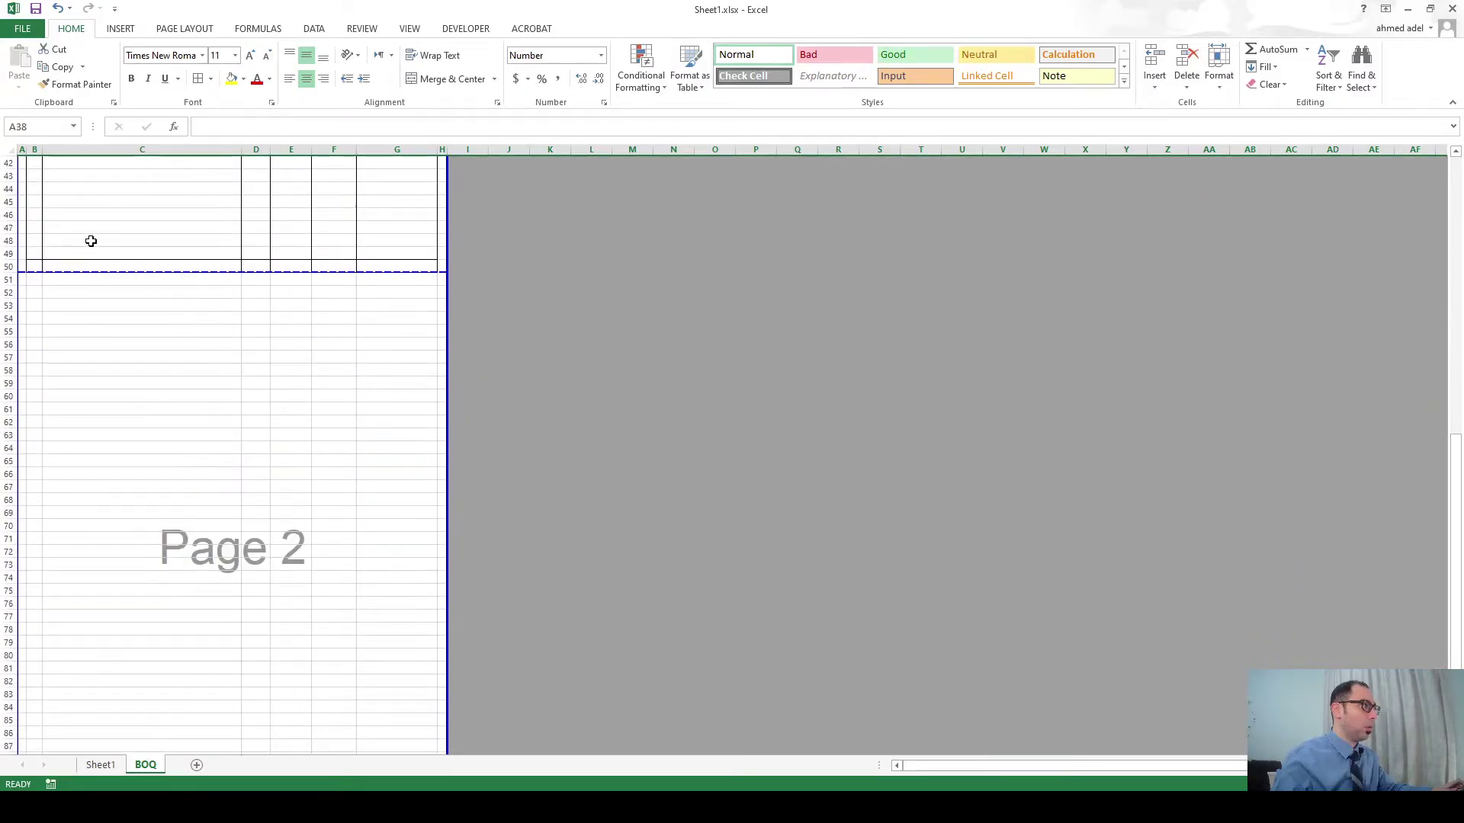
Paste empty bordered row 47 over rows 51–93 and insert extra rows on page 2.
left_click(7, 227)
key("ctrl+c")
left_click_drag(7, 280, 7, 586)
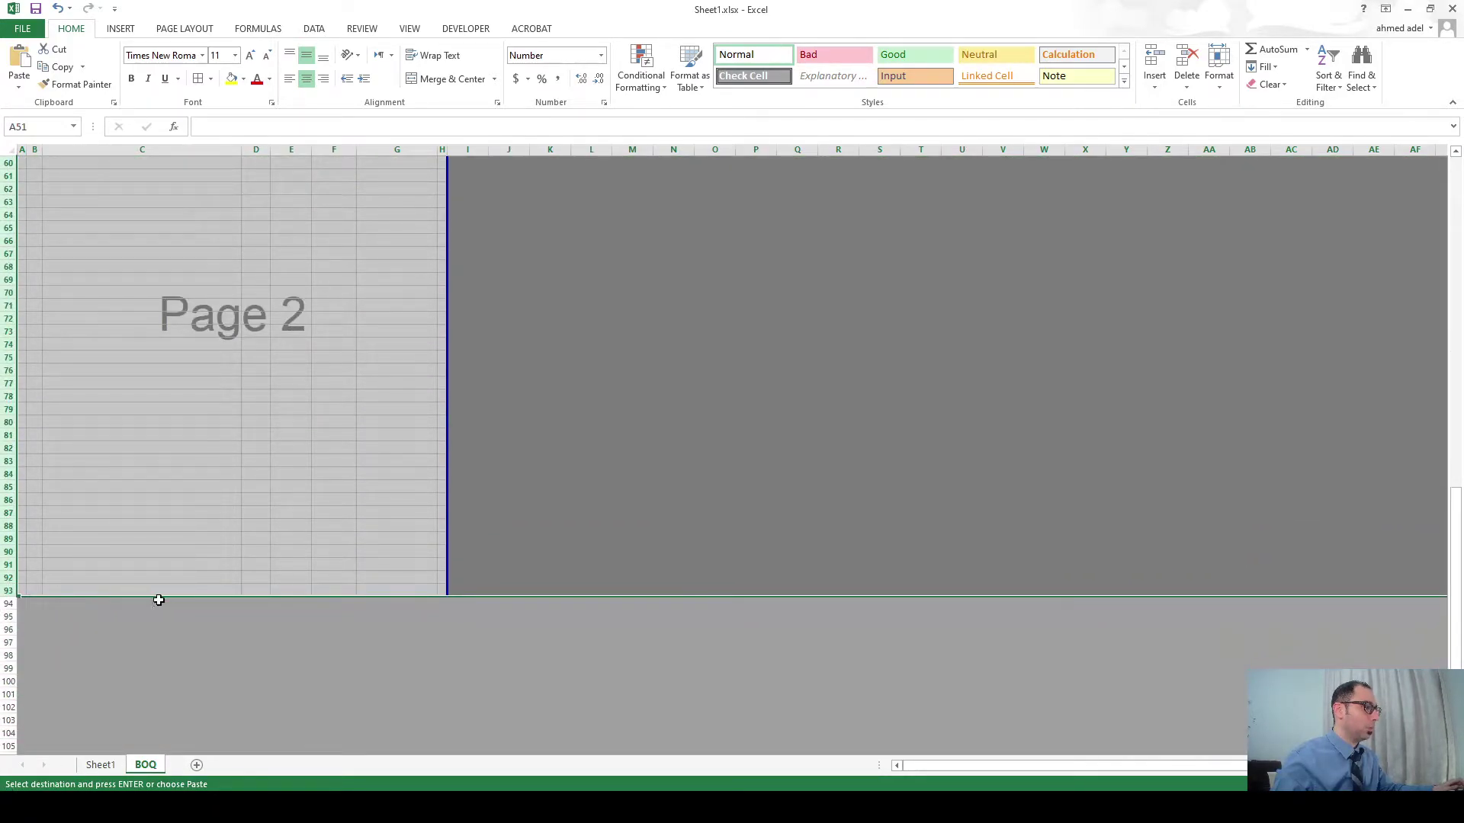
key("Return")
scroll(180, 574, "down", 10)
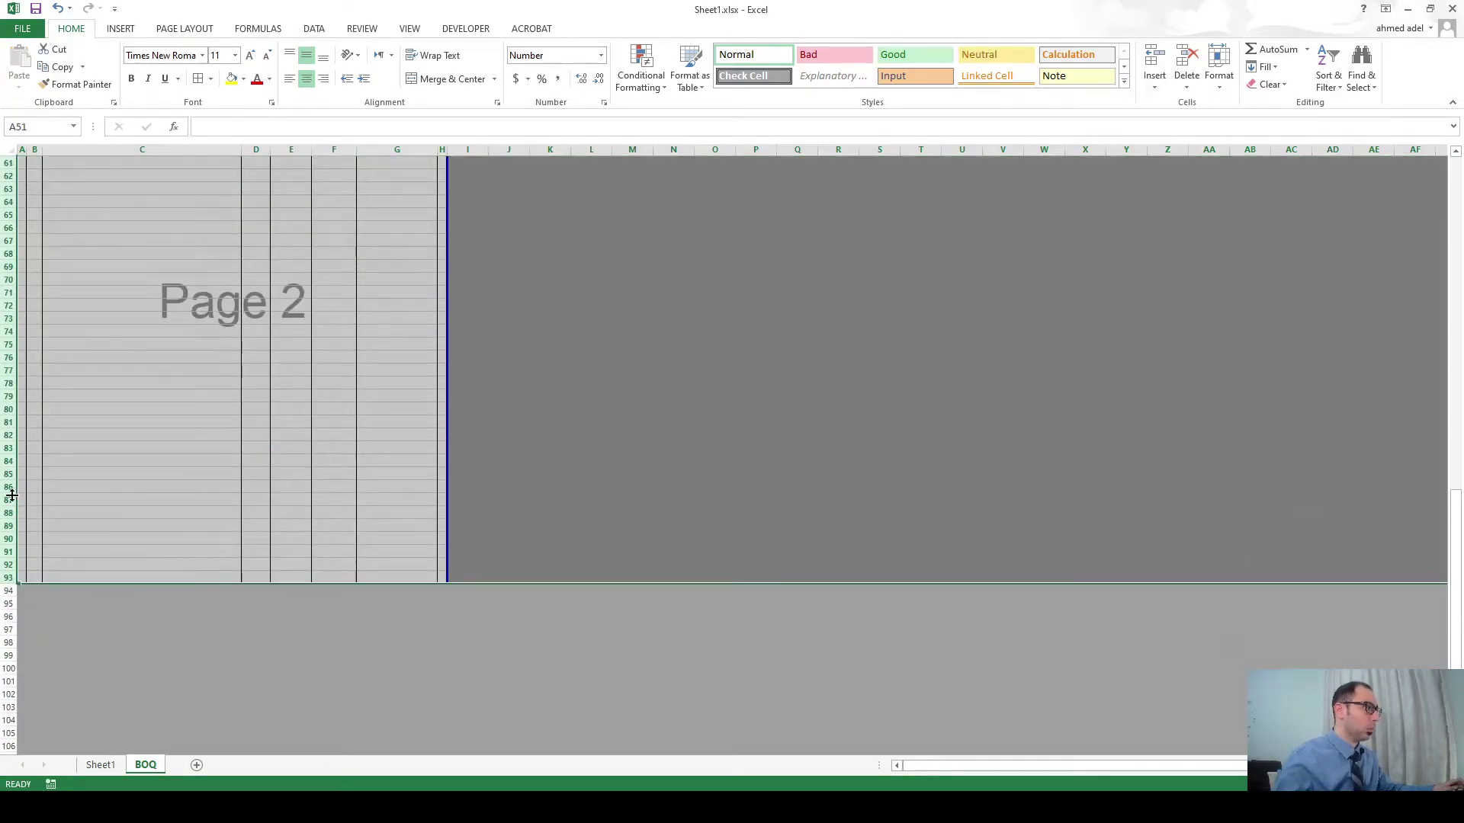
left_click(8, 499)
key("ctrl+plus")
key("ctrl+plus")
key("ctrl+plus")
key("ctrl+plus")
key("ctrl+plus")
key("ctrl+plus")
key("ctrl+plus")
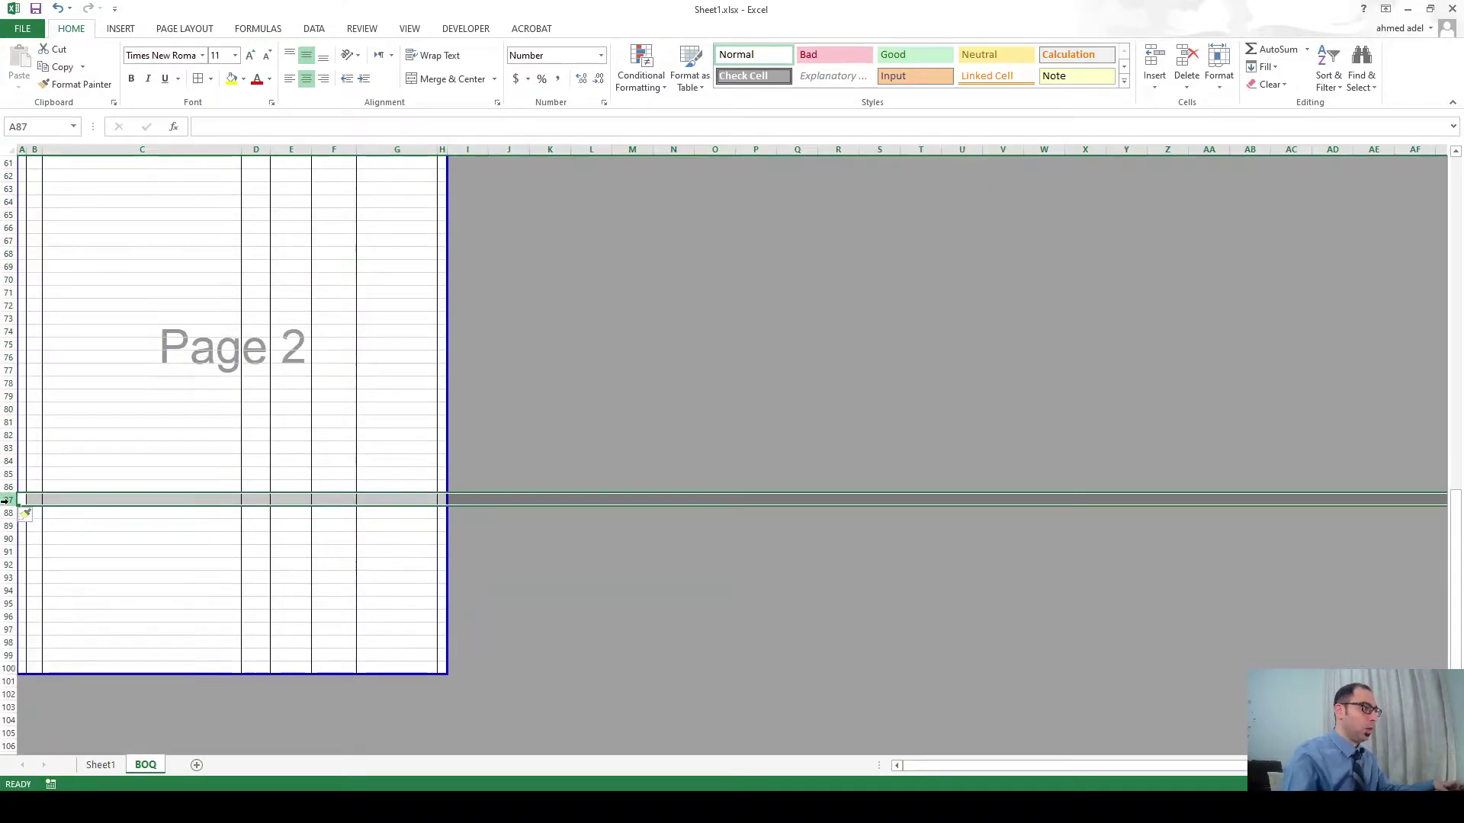
key("ctrl+plus")
key("ctrl+plus")
key("ctrl+plus")
Insert a copy of closing border row 50 at row 101 to end page 2.
scroll(133, 555, "up", 5)
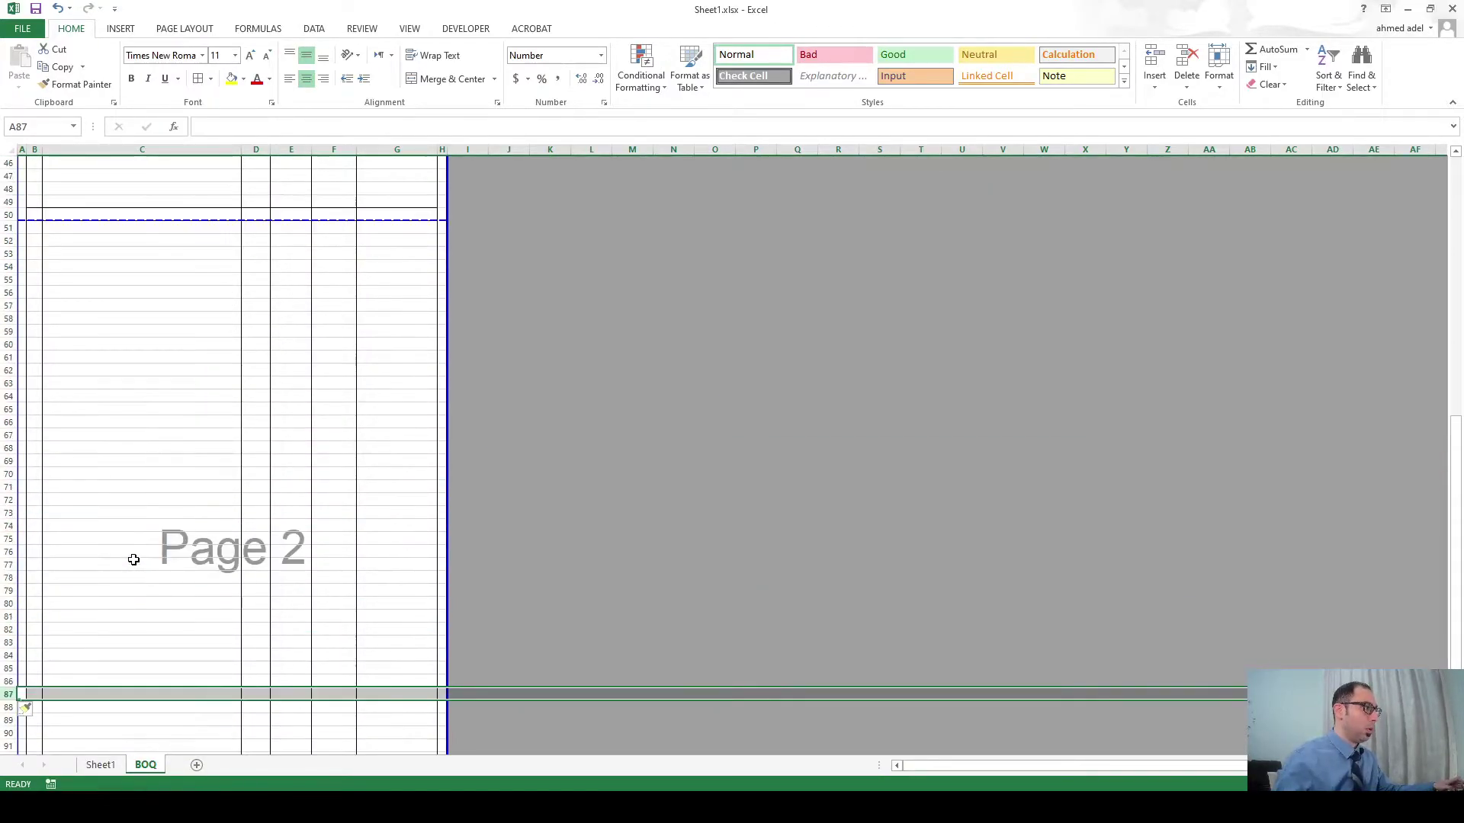
scroll(133, 555, "up", 5)
left_click(7, 409)
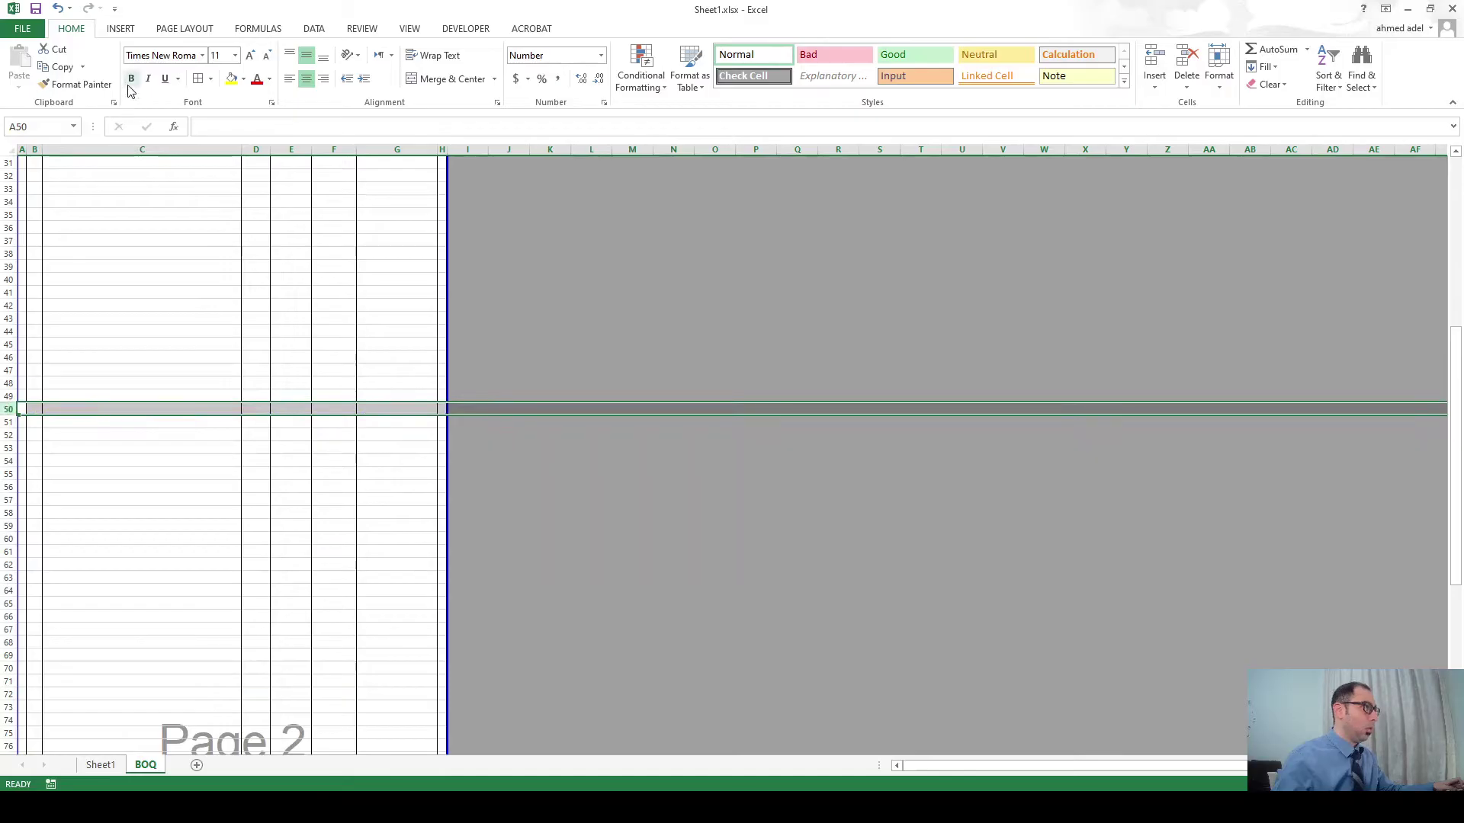
key("ctrl+c")
scroll(70, 568, "down", 5)
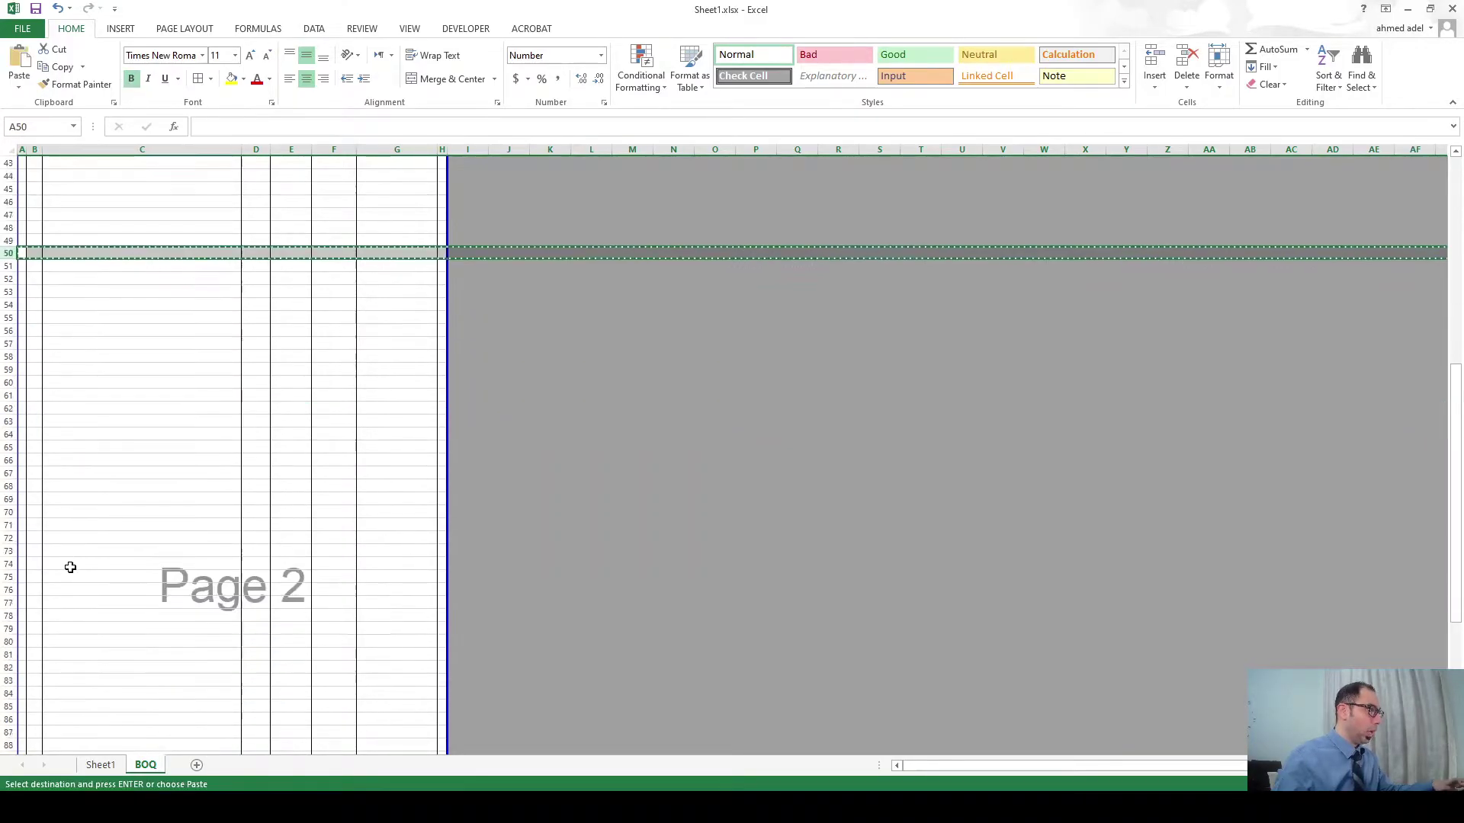
scroll(70, 568, "down", 7)
left_click(9, 603)
key("ctrl+plus")
left_click(163, 486)
scroll(153, 477, "up", 16)
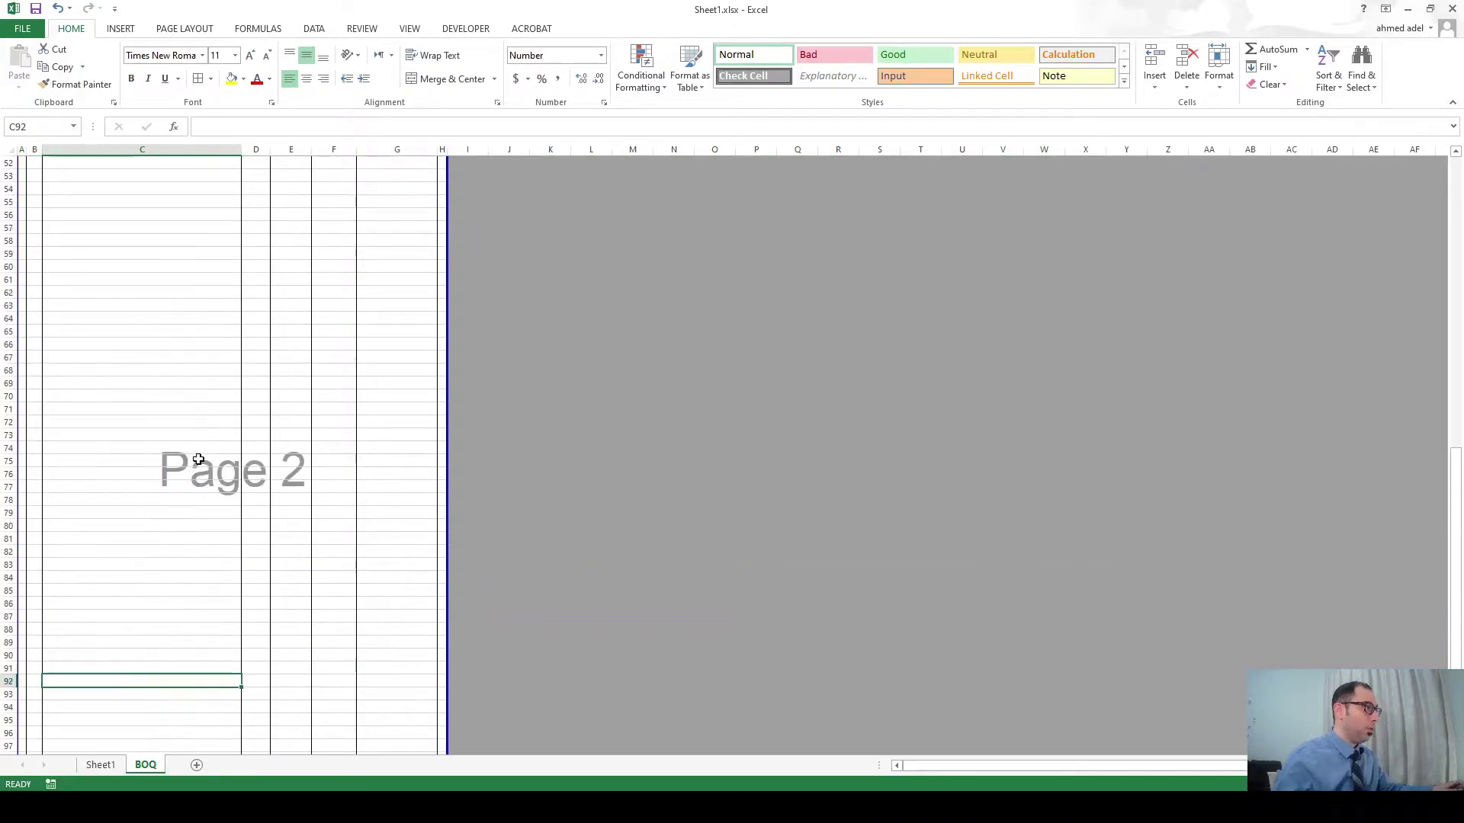
Label C50 'TOTAL PAGE (1)' and C101 'TOTAL PAGE (2)' in bold.
left_click(135, 563)
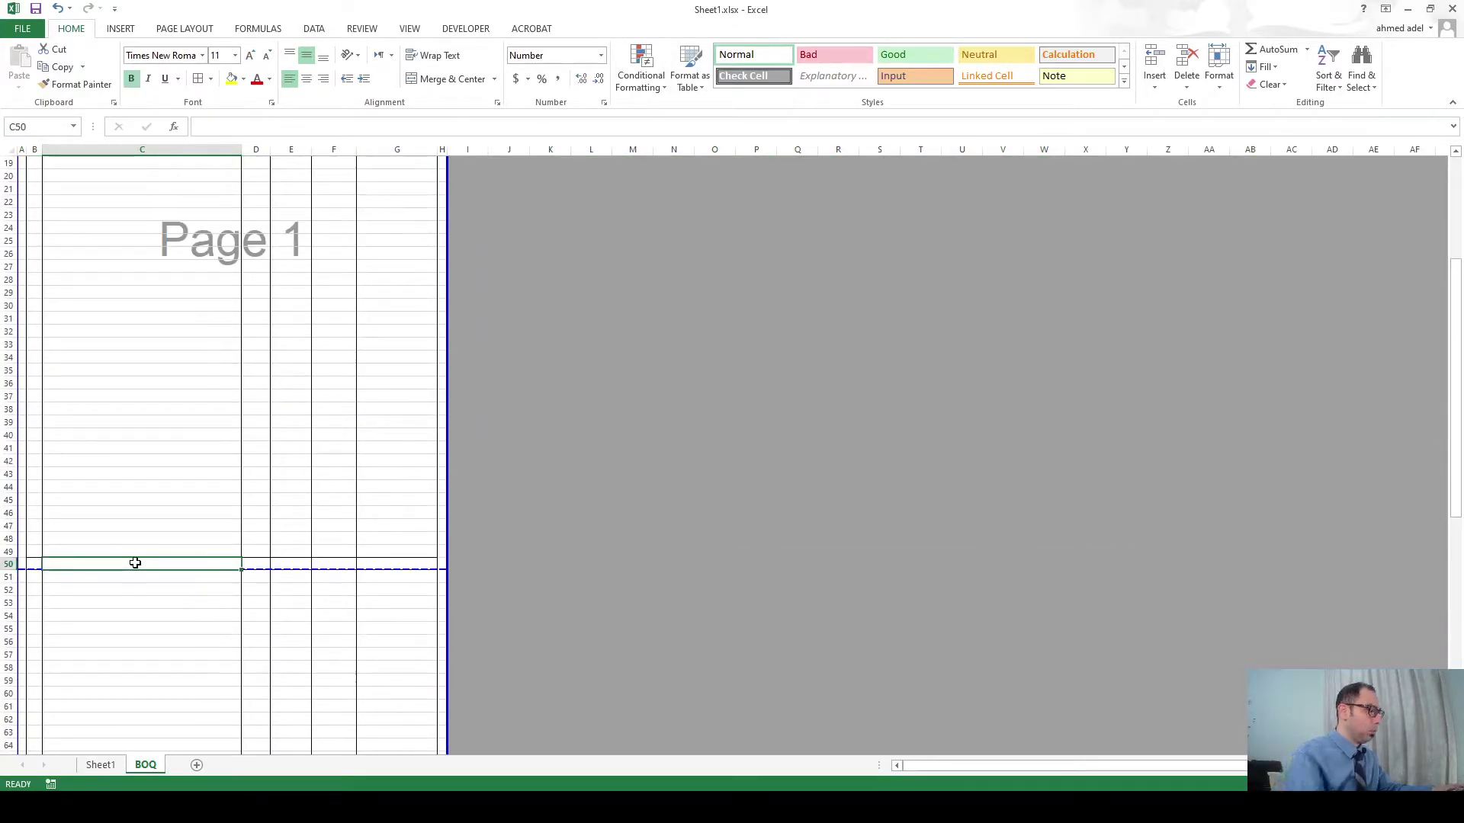
type("TOT")
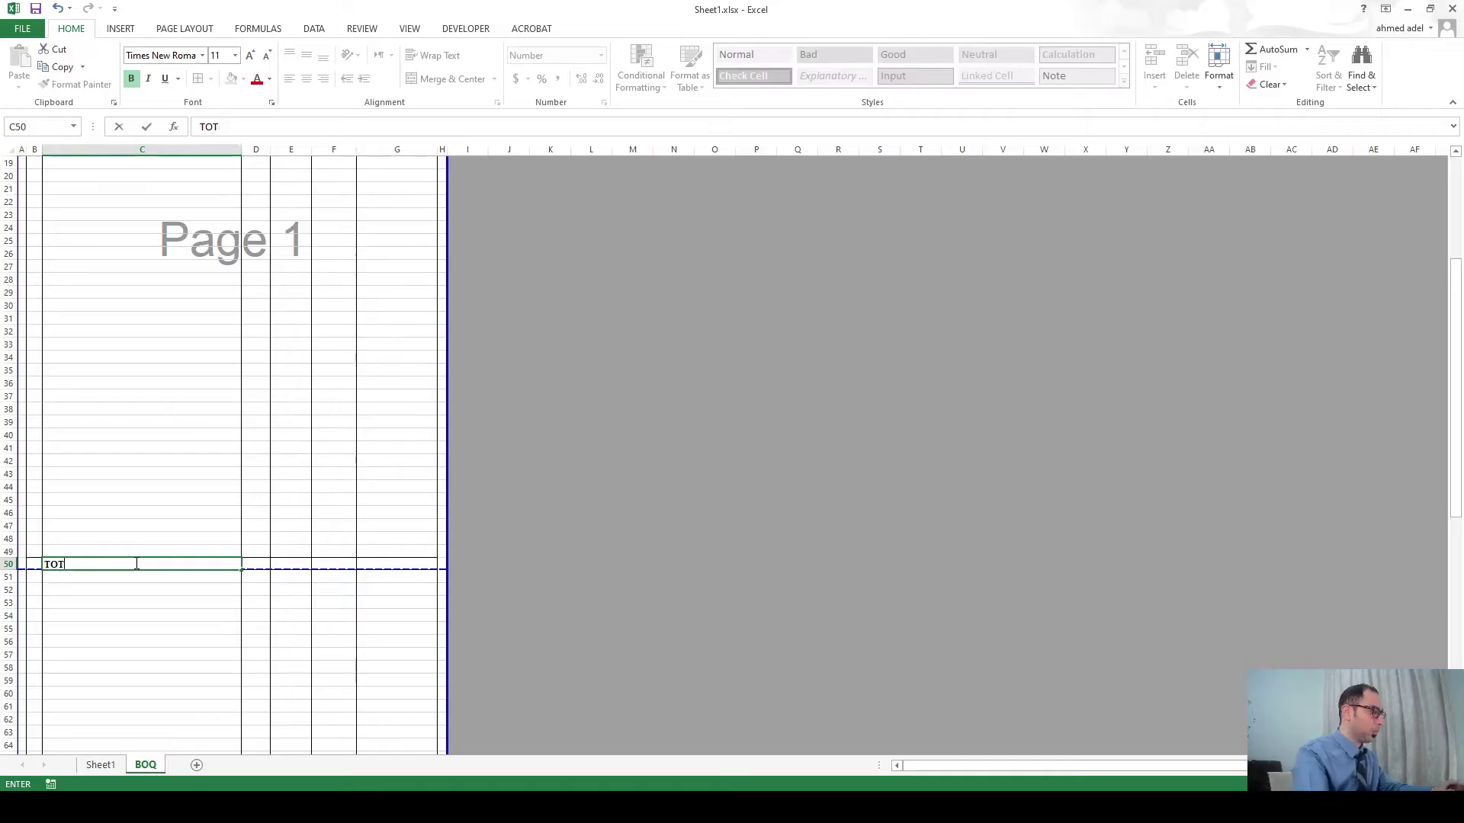
type("aAL PAGE (1)")
key("Return")
scroll(131, 610, "down", 18)
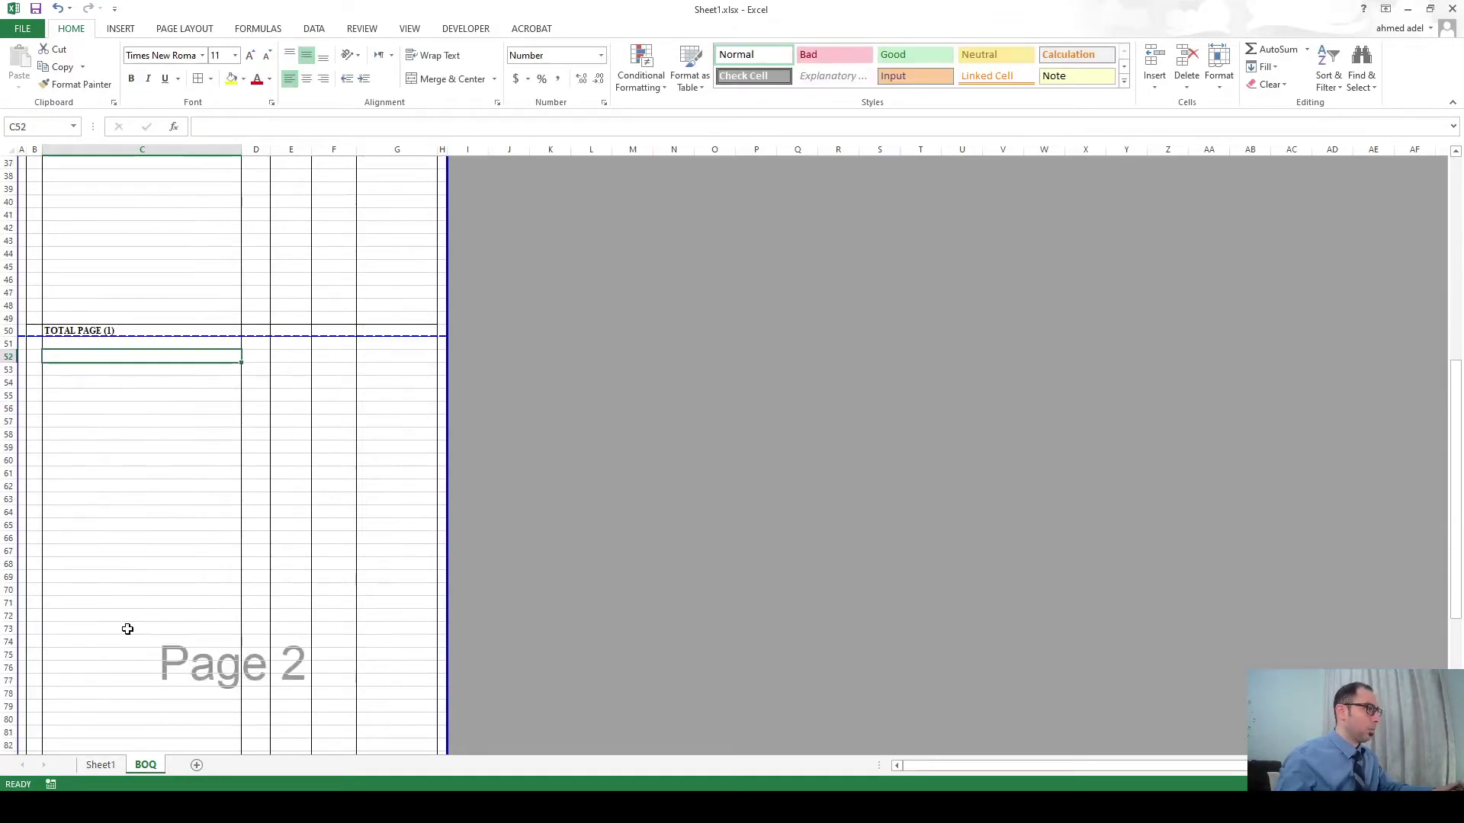
left_click(95, 524)
key("ctrl+b")
type("TOTAL PAGE (2")
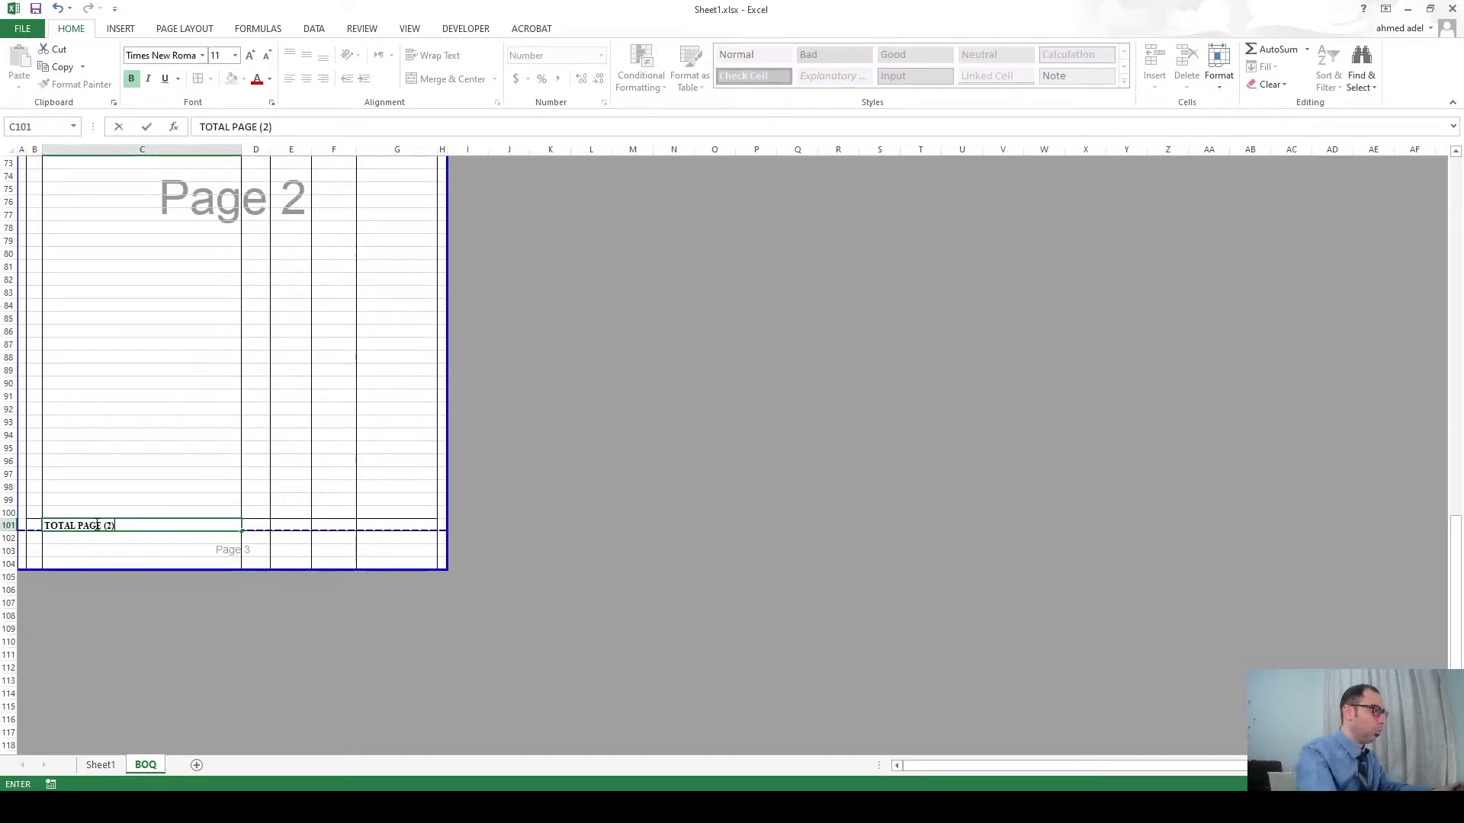
left_click(125, 419)
Enter 'AE' in cells F101 and F50 of the page total rows.
left_click(333, 525)
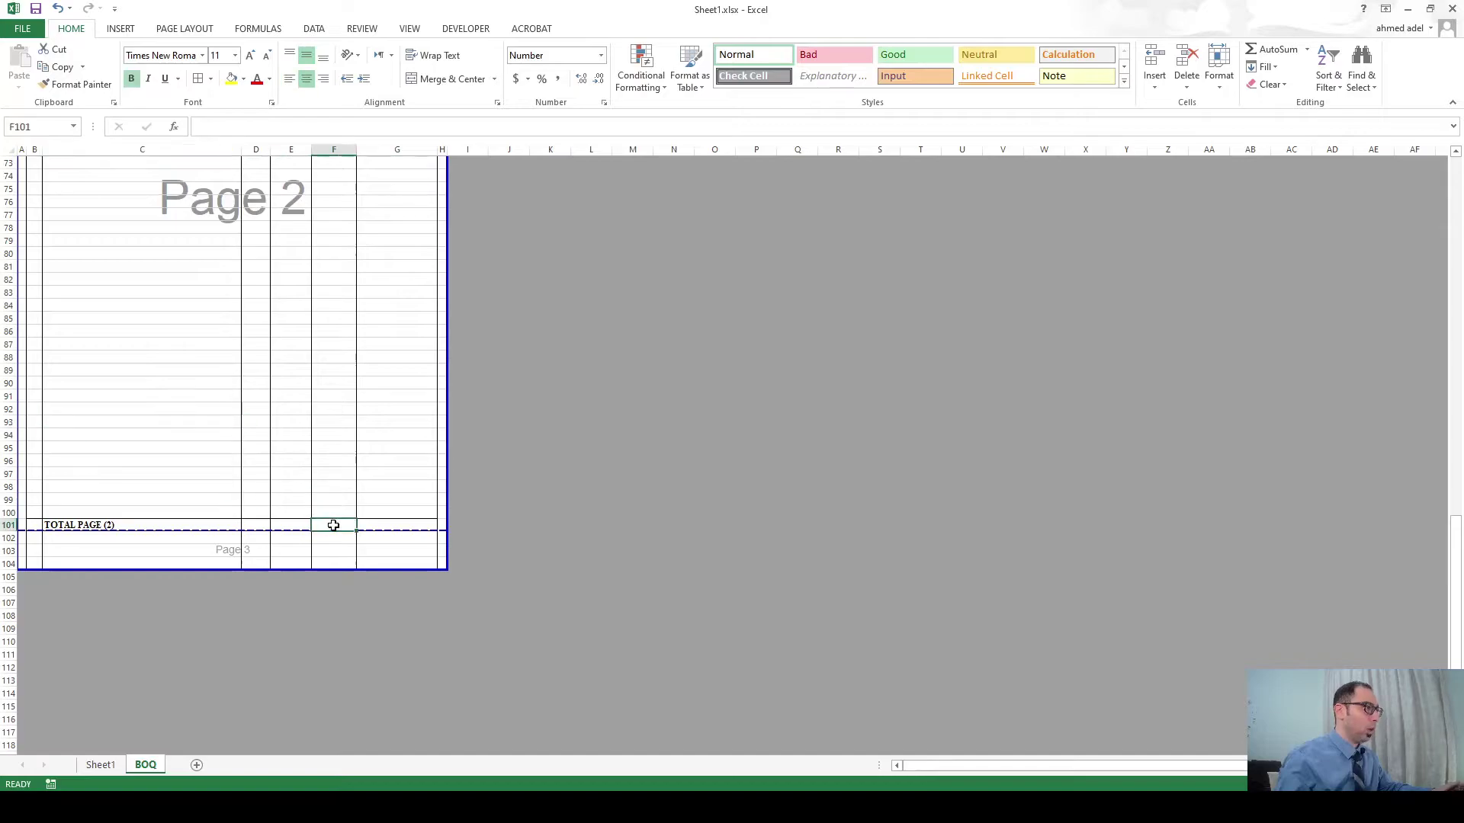
type("AE")
key("Up")
scroll(323, 382, "up", 14)
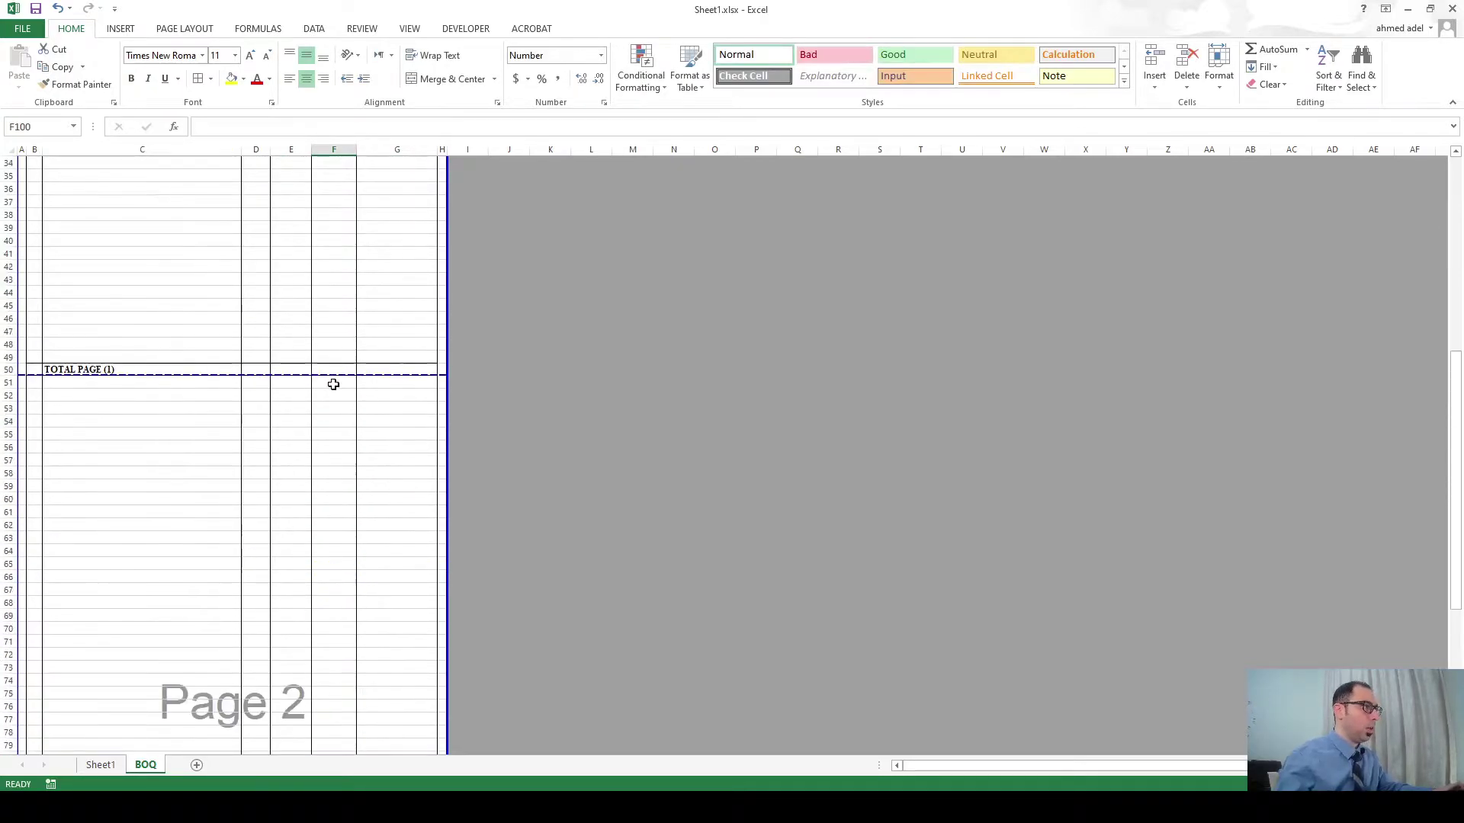
left_click(332, 405)
type("AE")
left_click(325, 341)
scroll(317, 385, "up", 10)
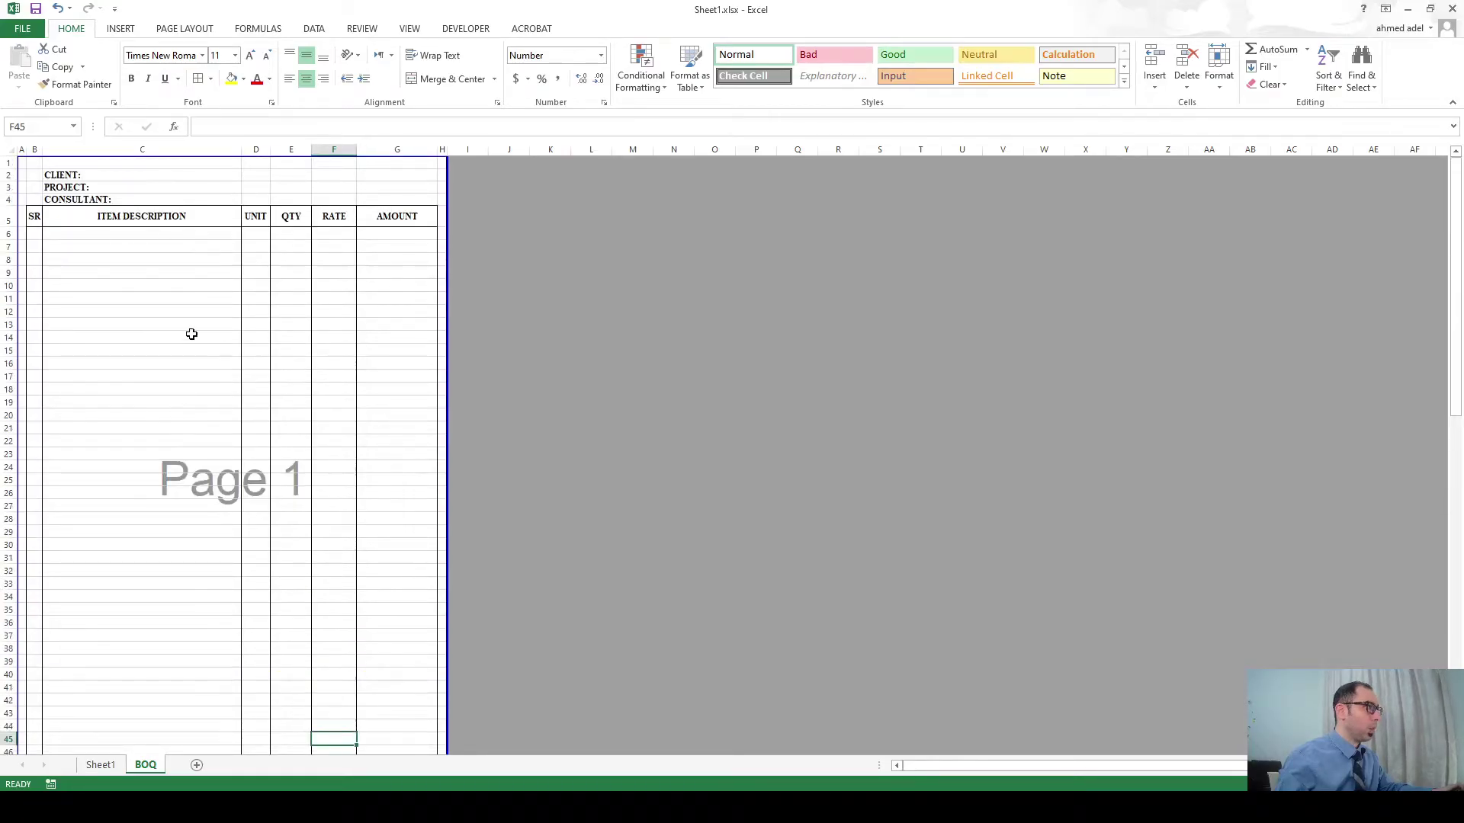
Set Page Layout Print Titles rows to repeat at top to $1:$5 and confirm.
left_click(186, 35)
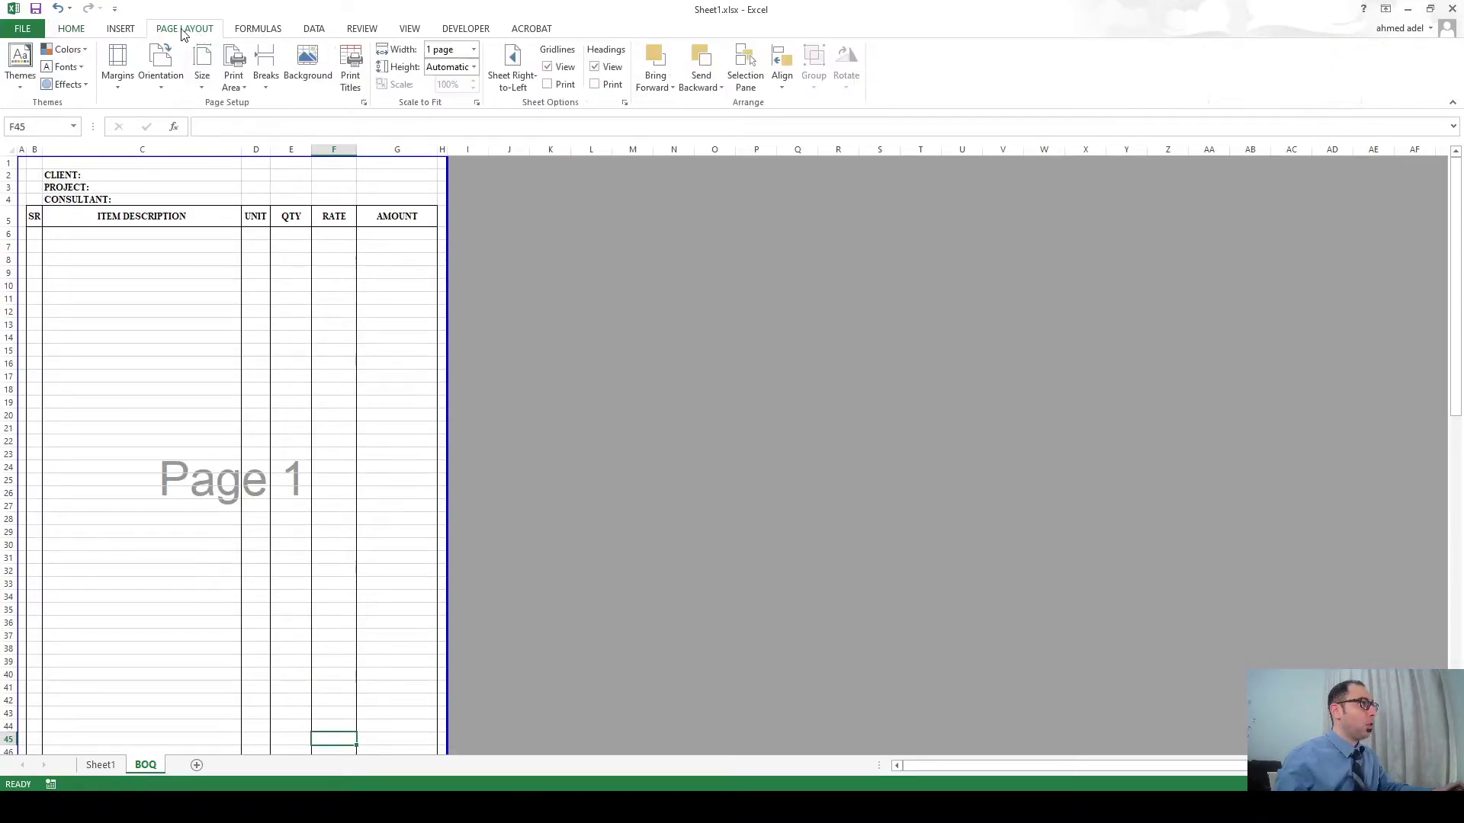
left_click(350, 75)
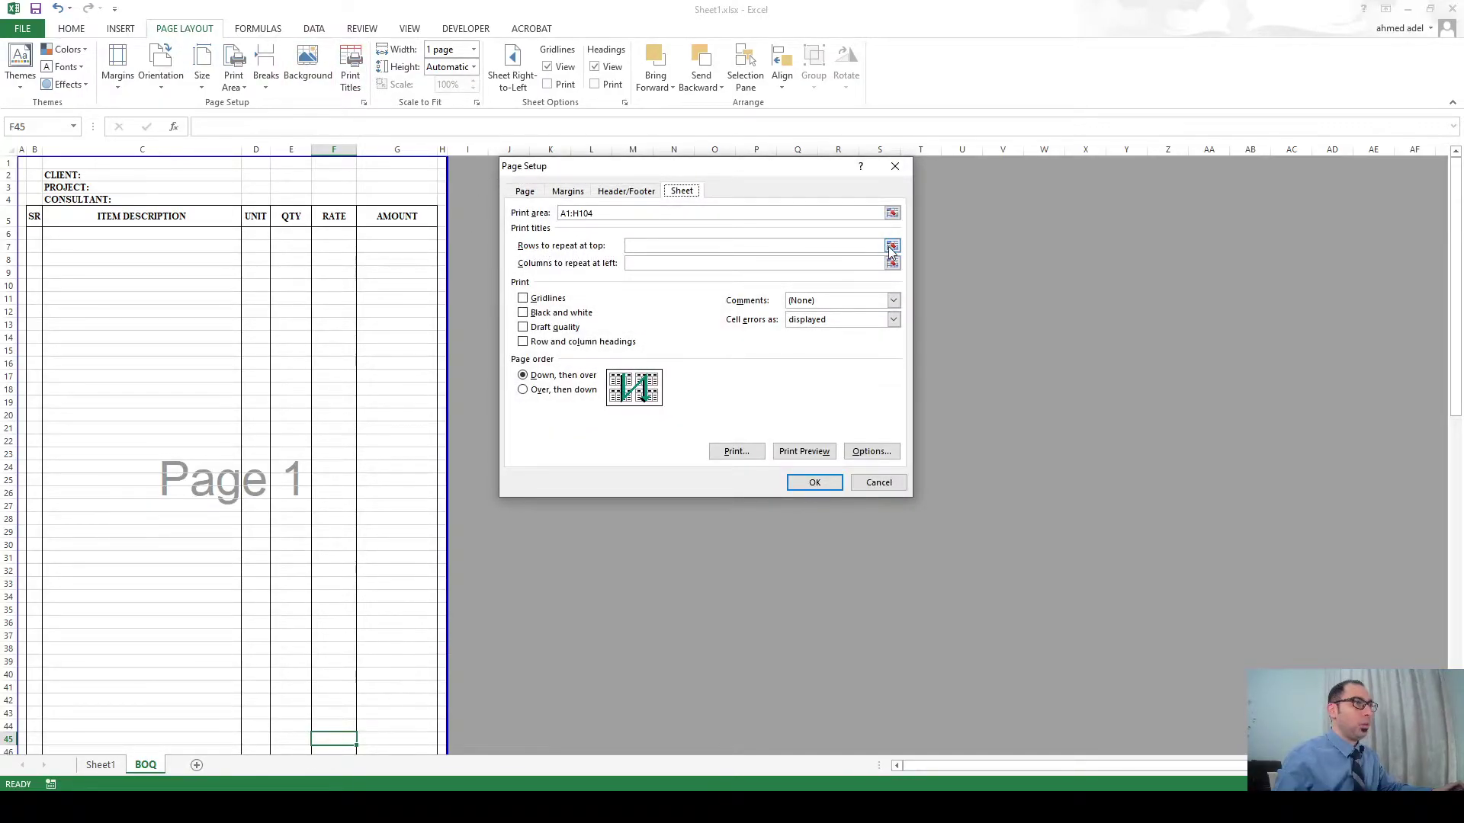
left_click(892, 246)
left_click_drag(8, 162, 9, 218)
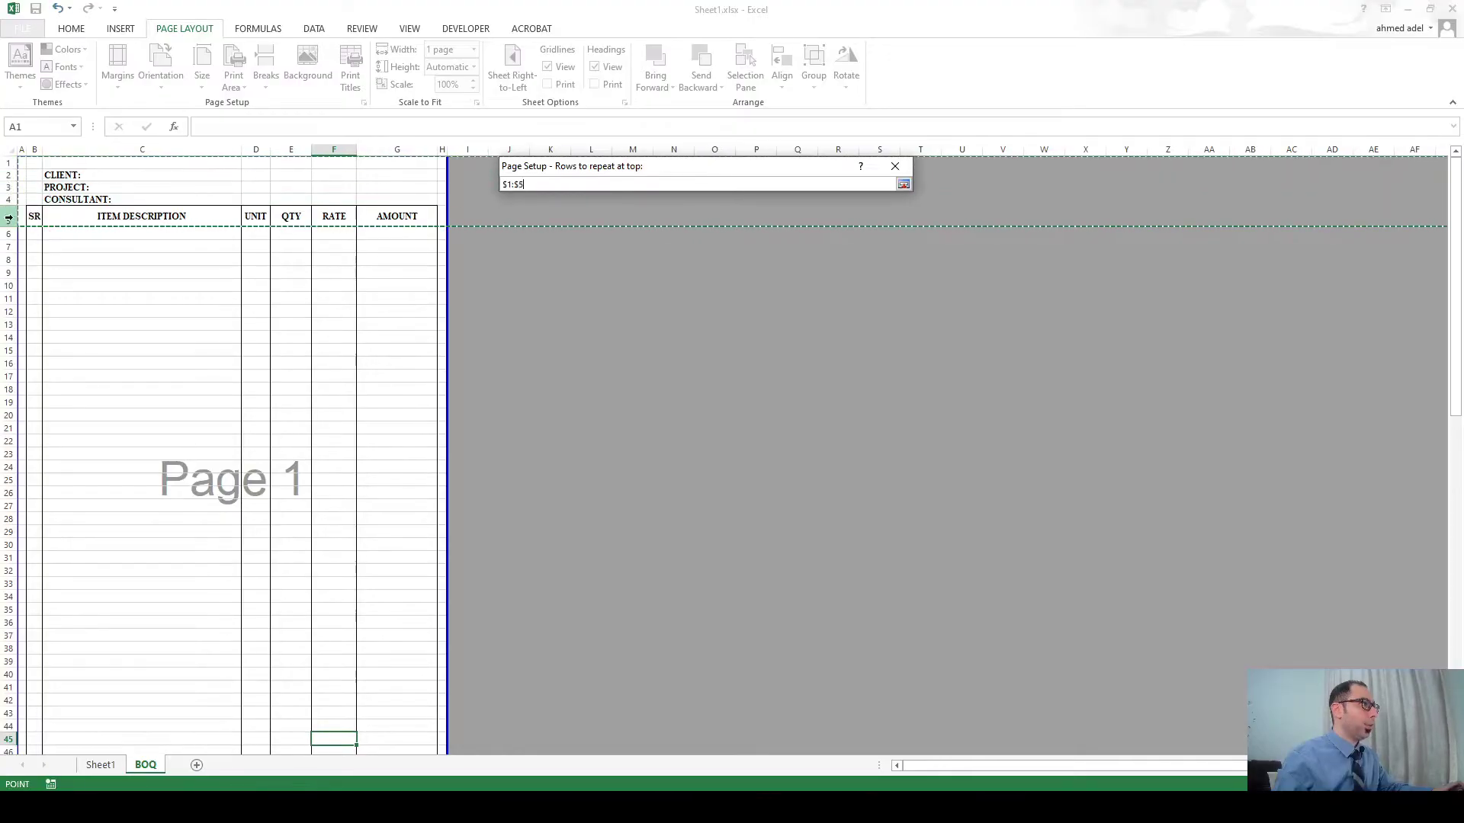
key("Return")
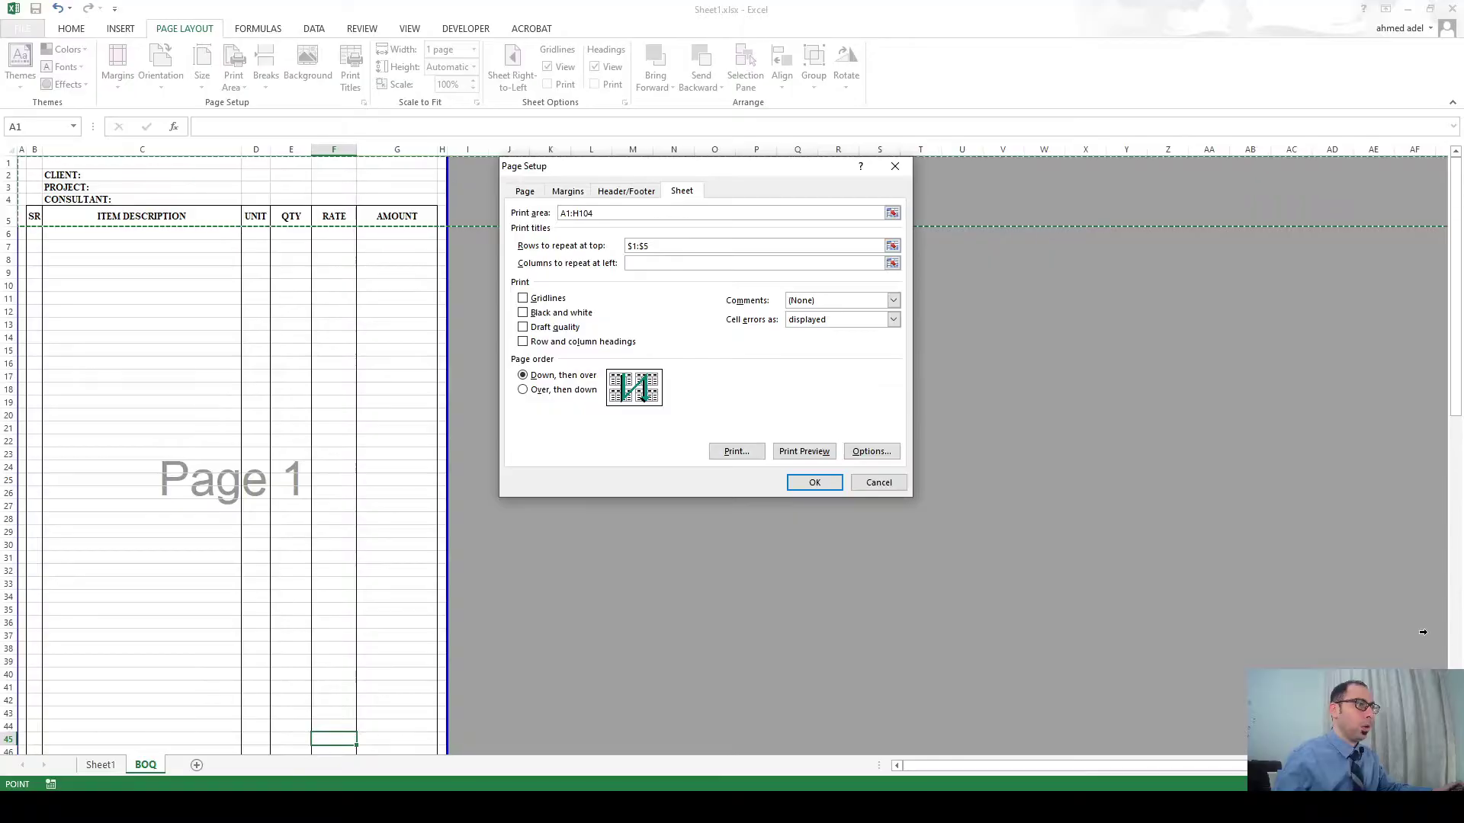
key("Return")
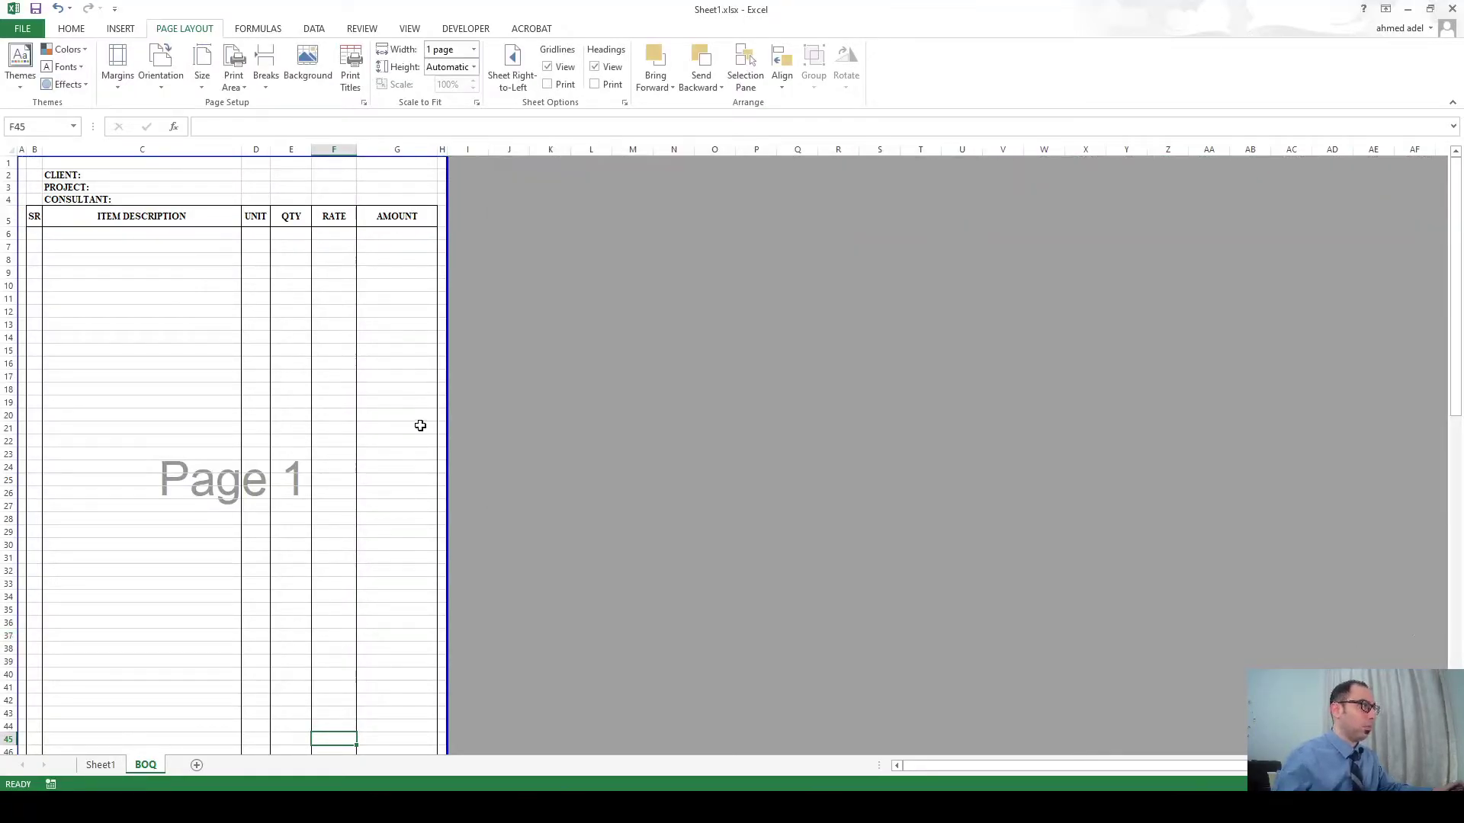
Delete surplus rows from row 88 and move the page break just below TOTAL PAGE (2).
key("ctrl+p")
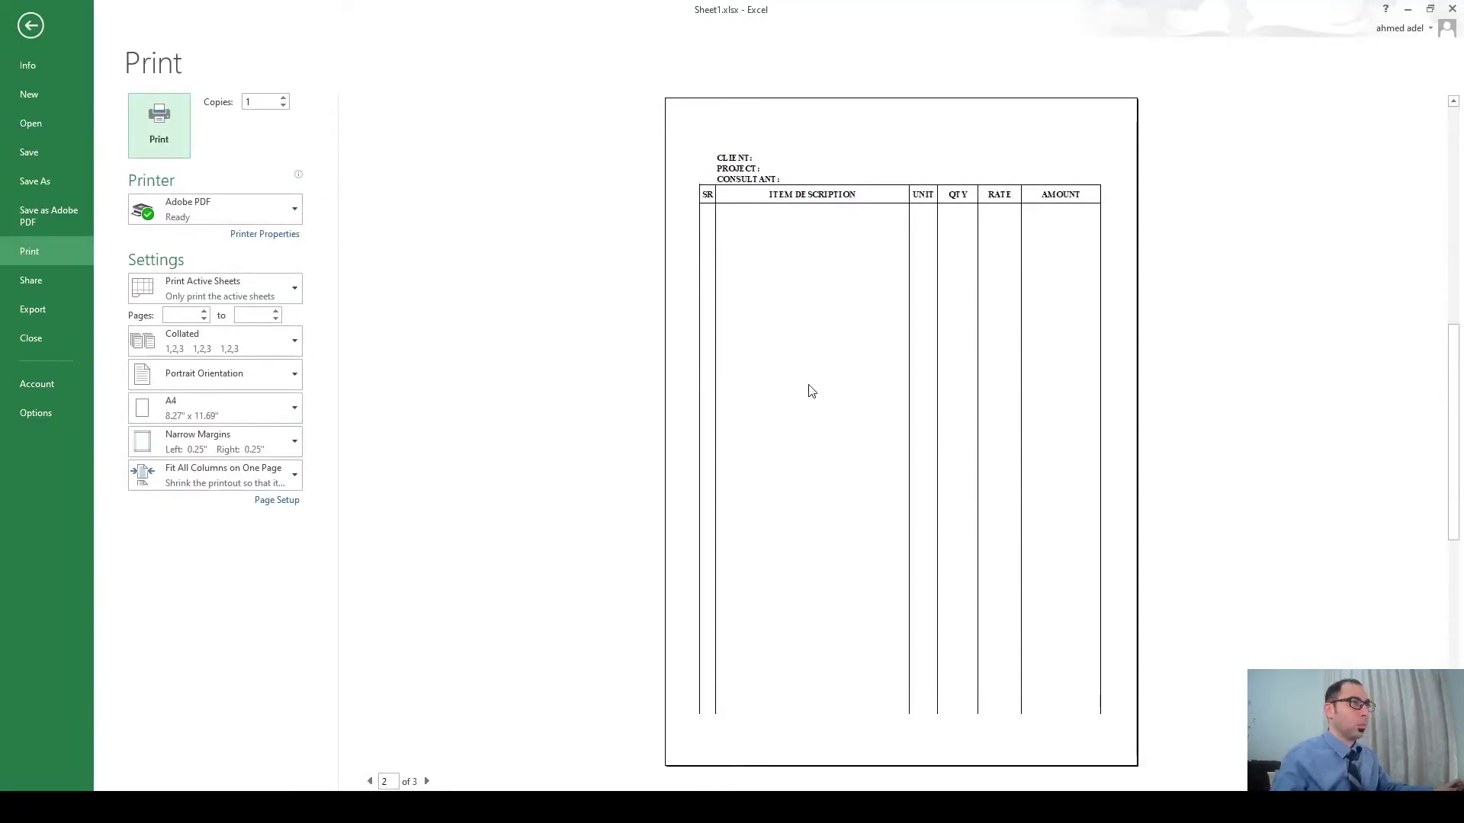
scroll(810, 390, "up", 2)
key("Escape")
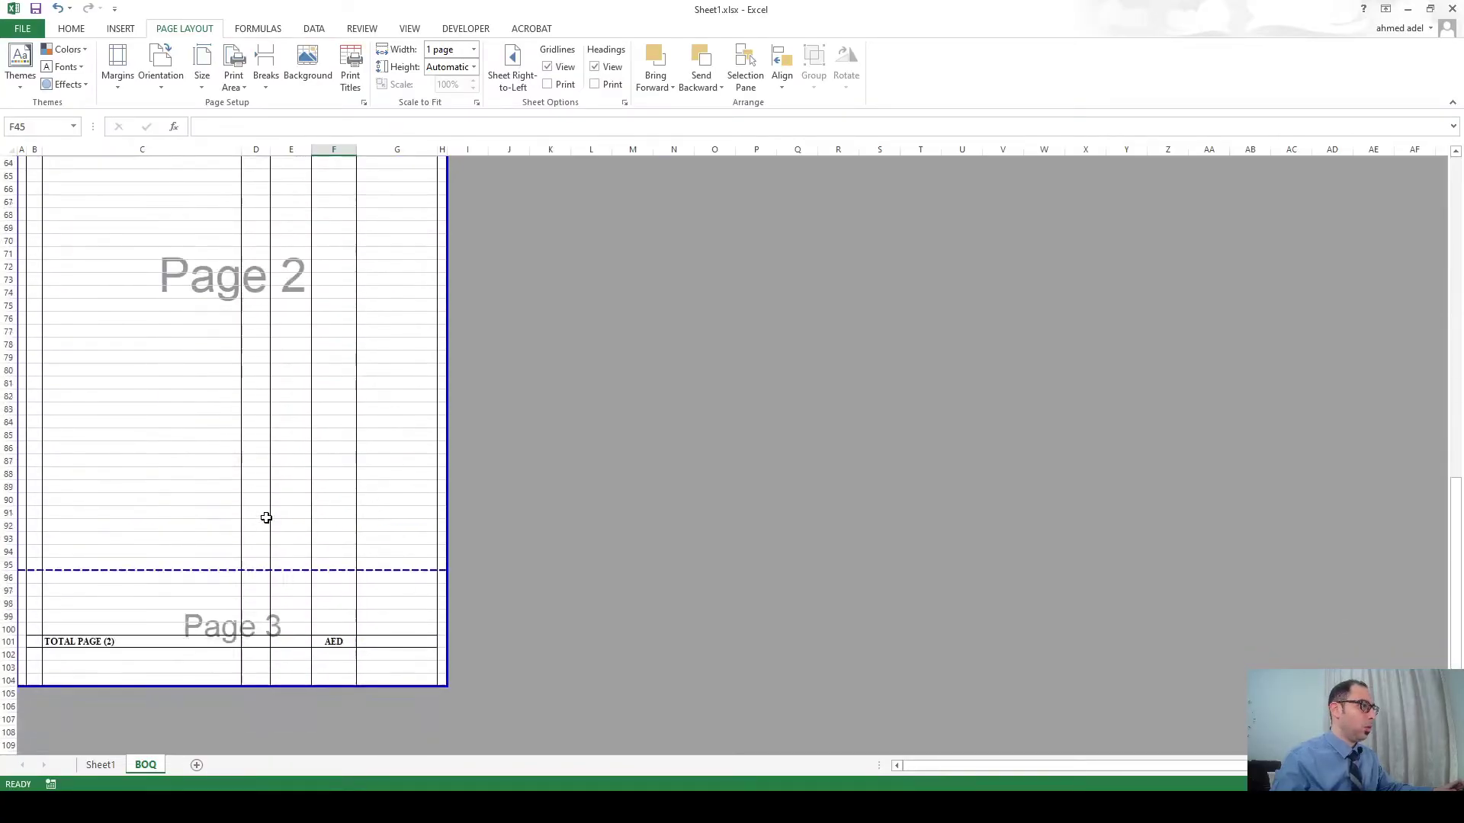
left_click(4, 473)
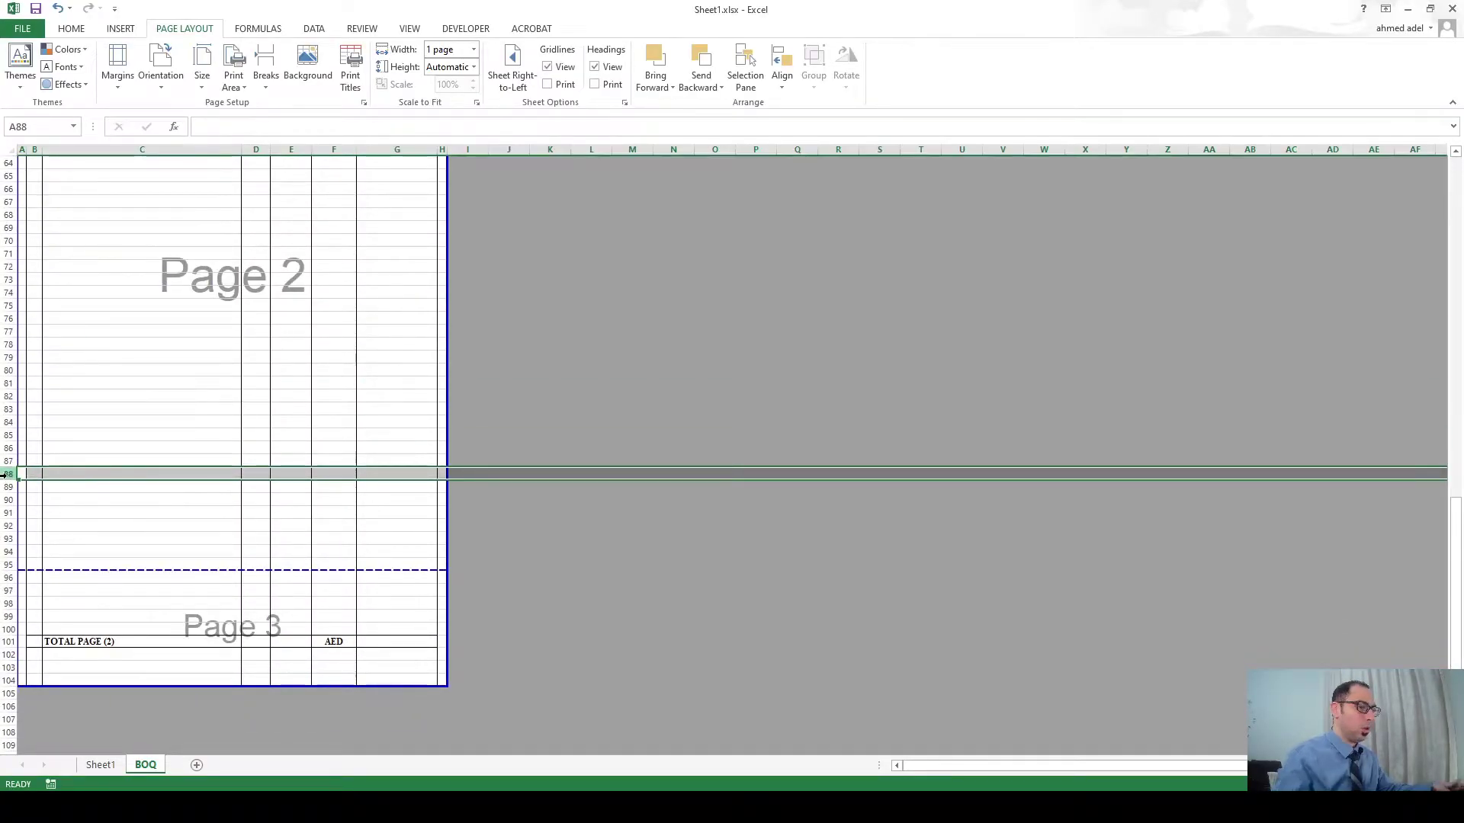
key("ctrl+minus")
key("ctrl+minus")
key("ctrl+minus")
key("ctrl+minus")
key("ctrl+minus")
key("ctrl+minus")
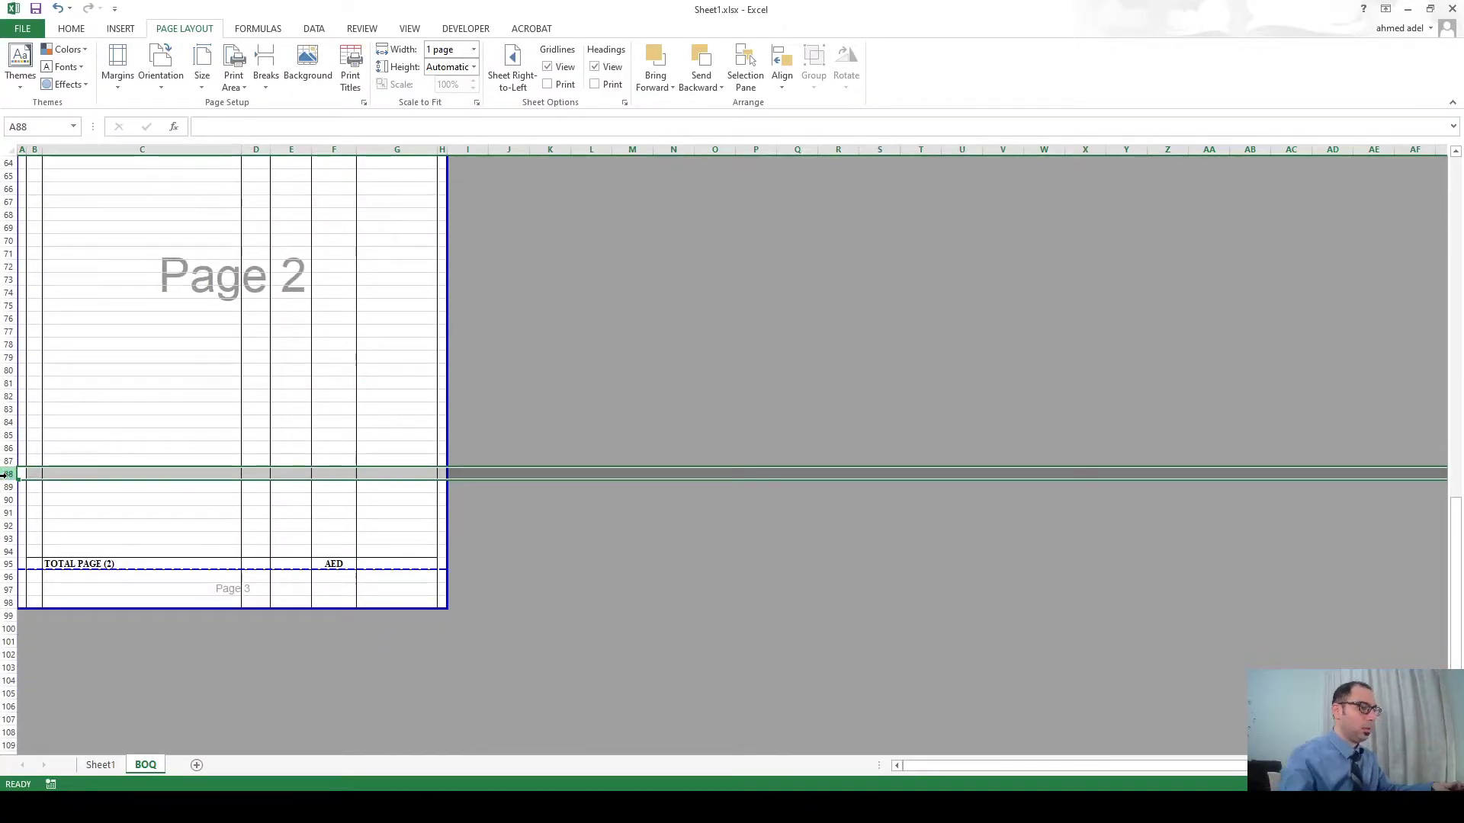
key("ctrl+minus")
left_click_drag(287, 570, 287, 557)
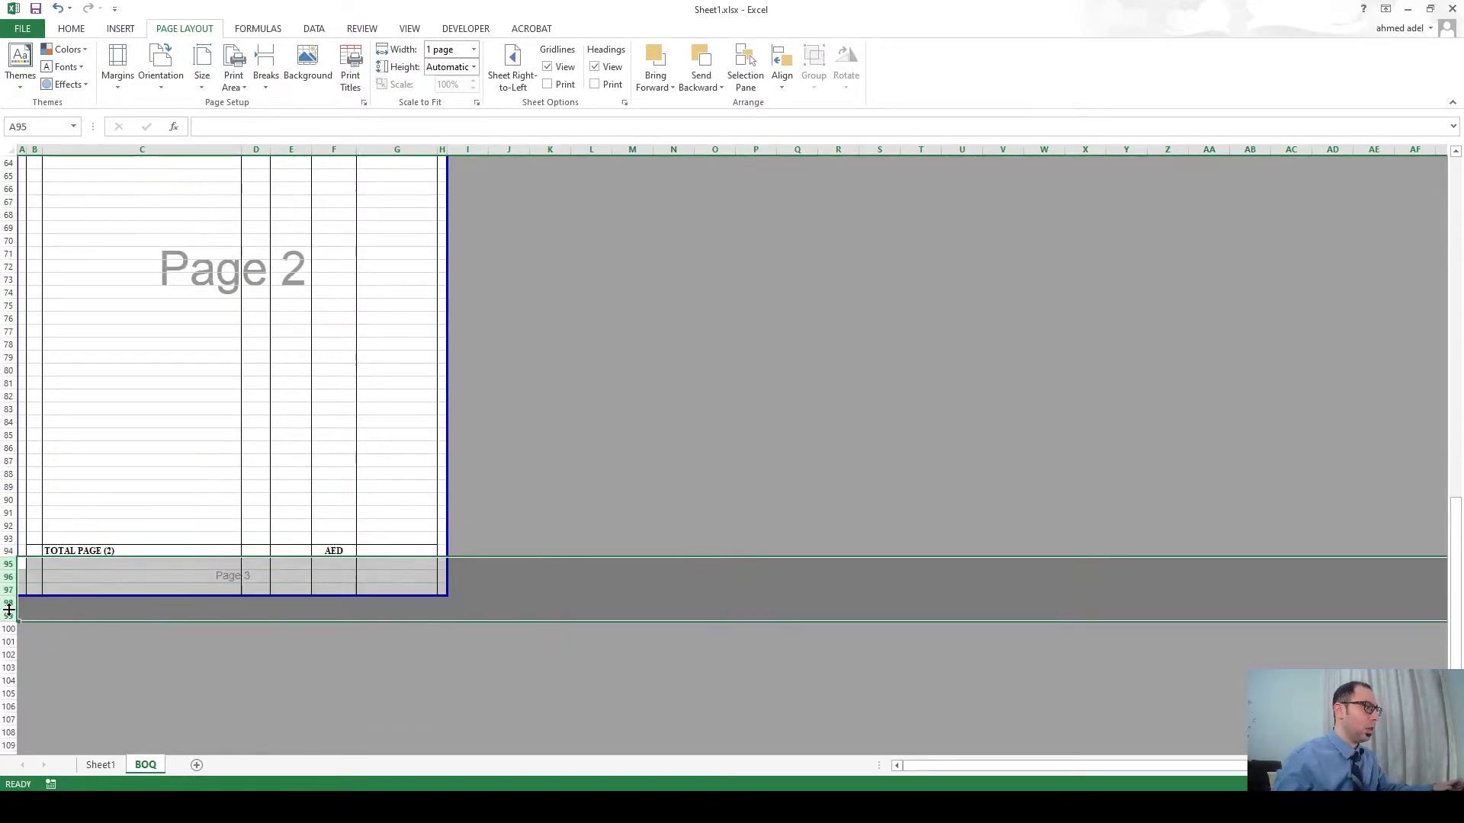
left_click(173, 436)
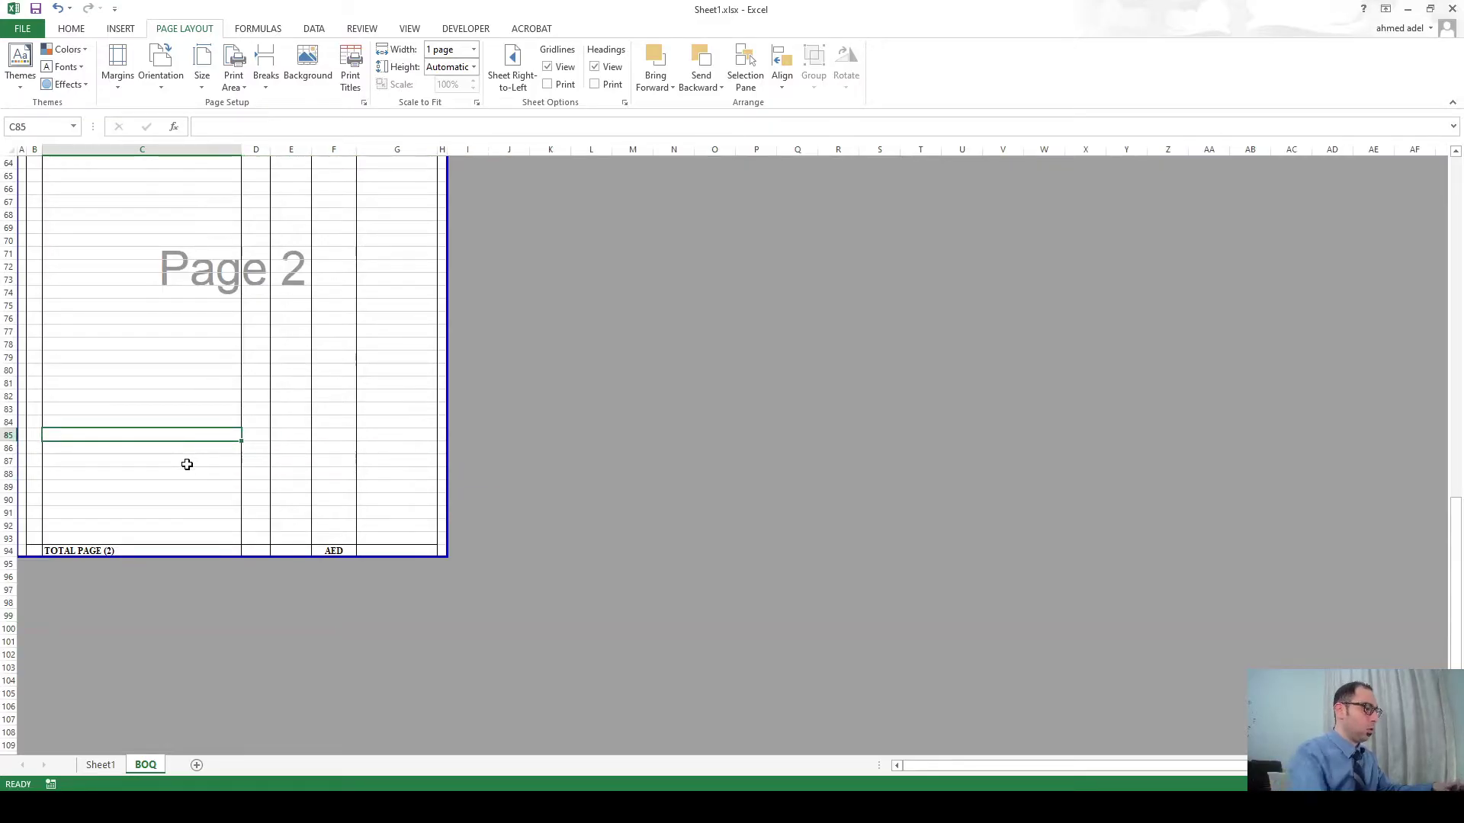
Insert a blank row at row 87 and recheck the two-page print preview.
key("ctrl+p")
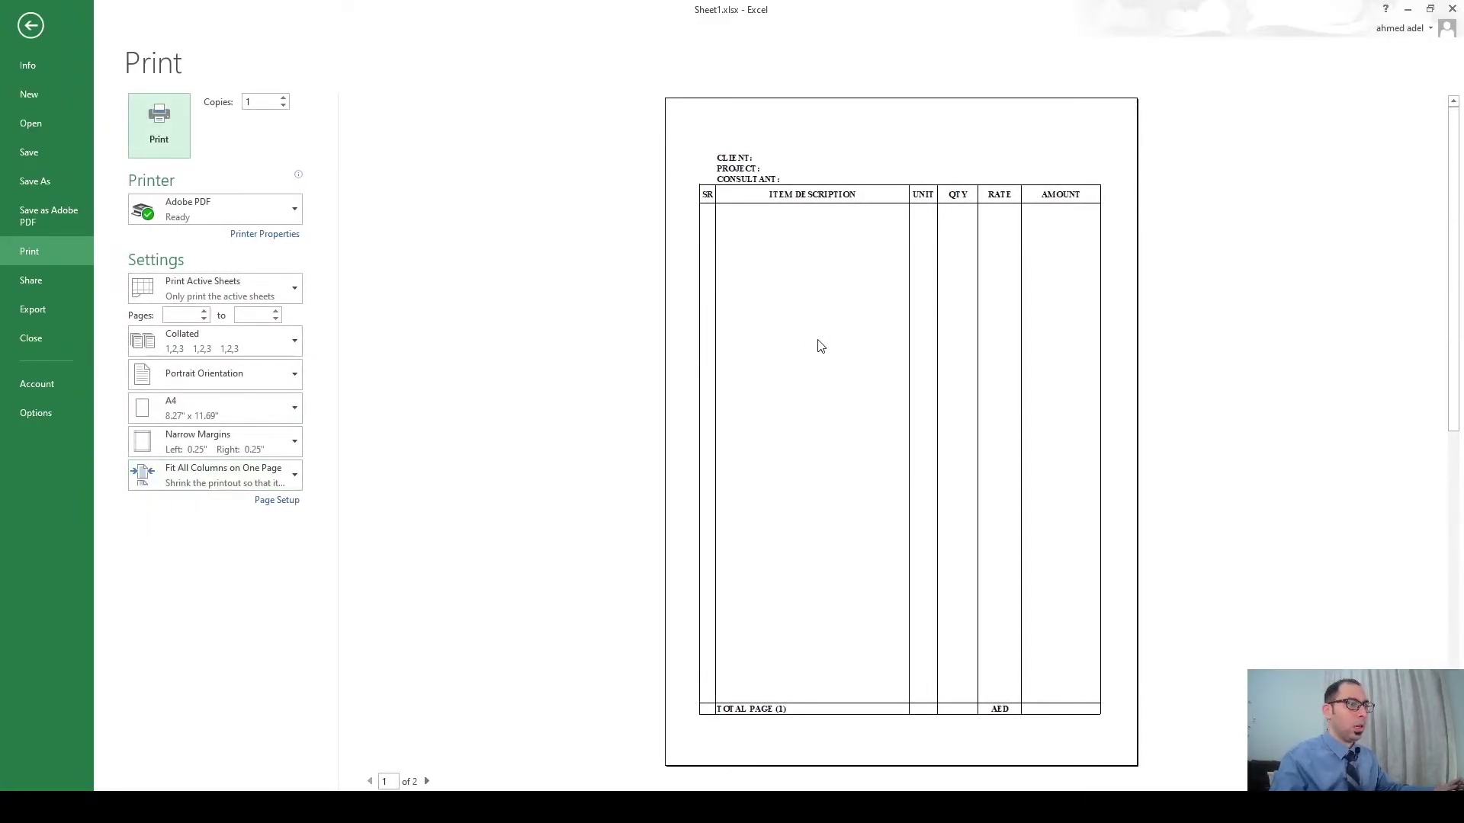
key("Escape")
left_click(5, 459)
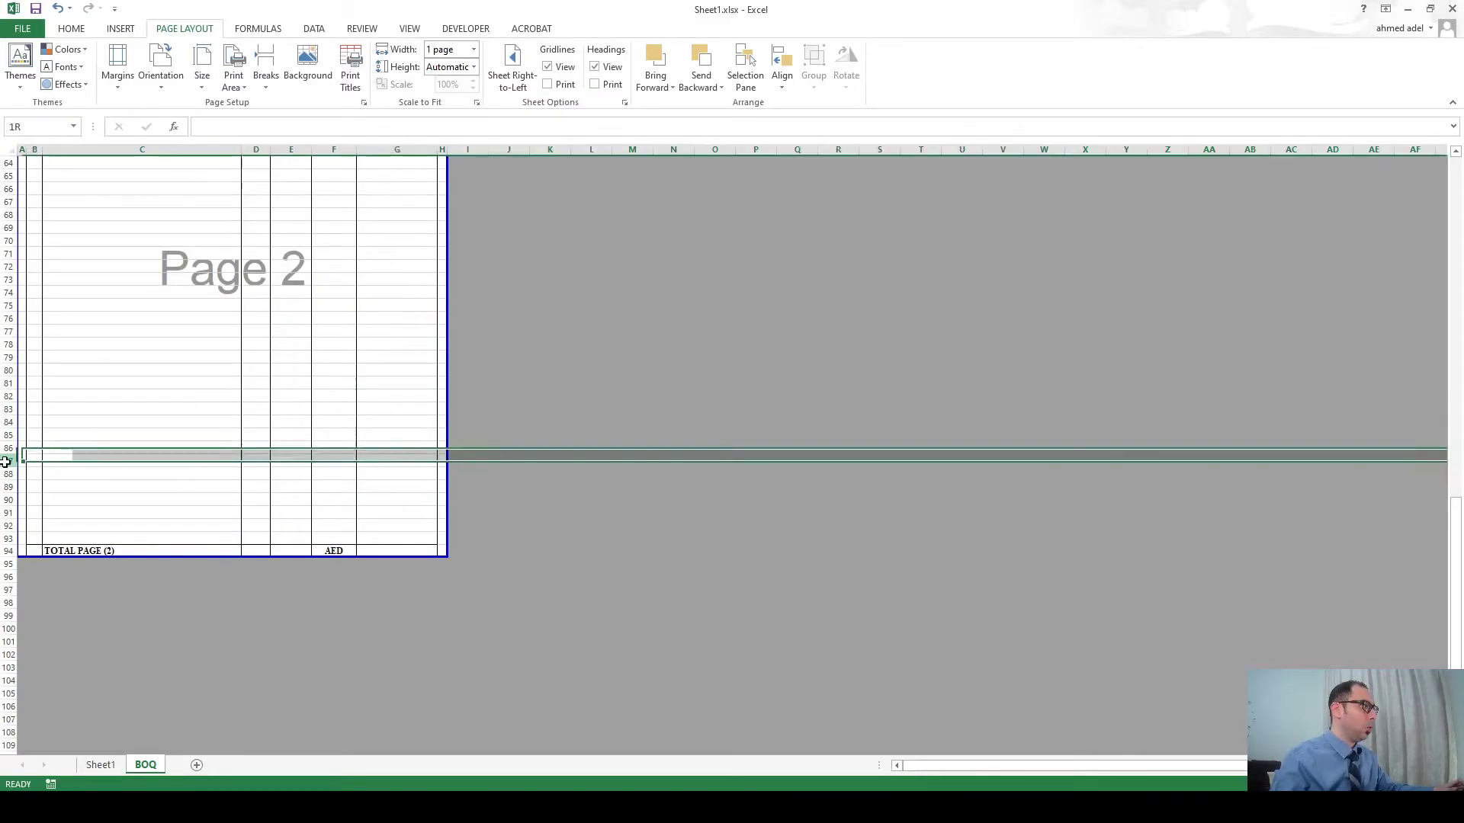
key("ctrl+shift+plus")
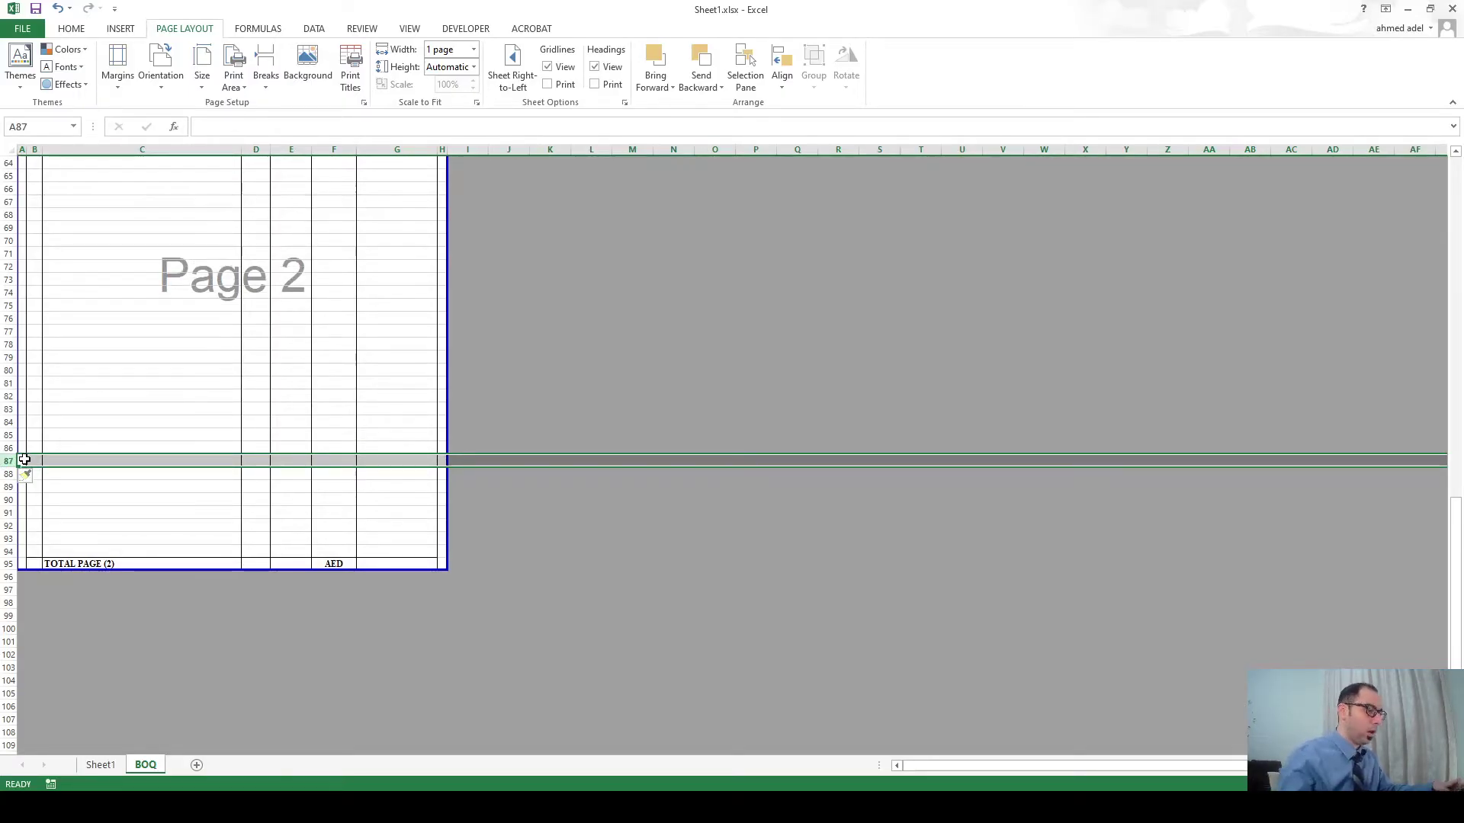
key("ctrl+p")
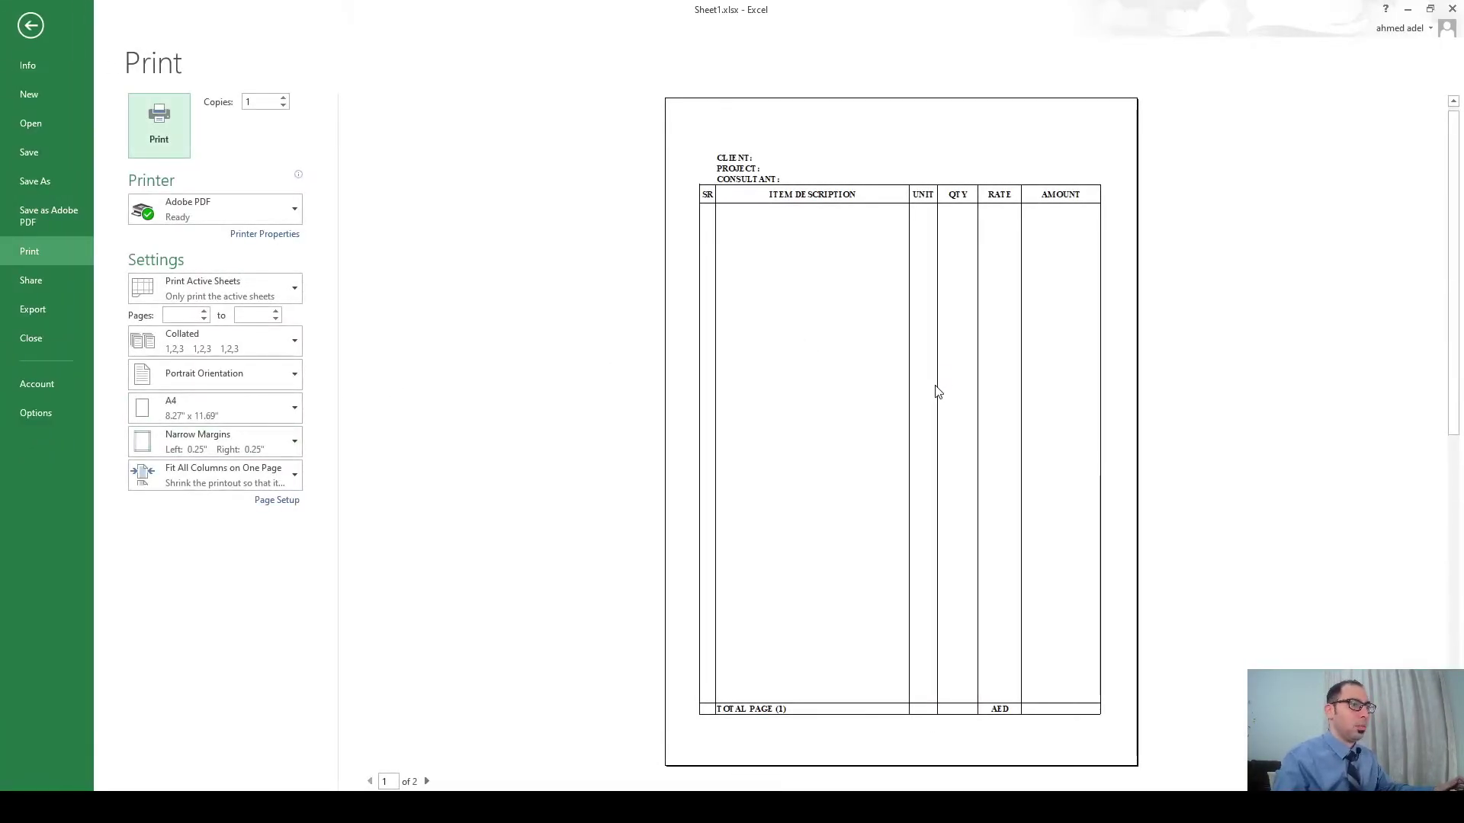
scroll(937, 392, "down", 2)
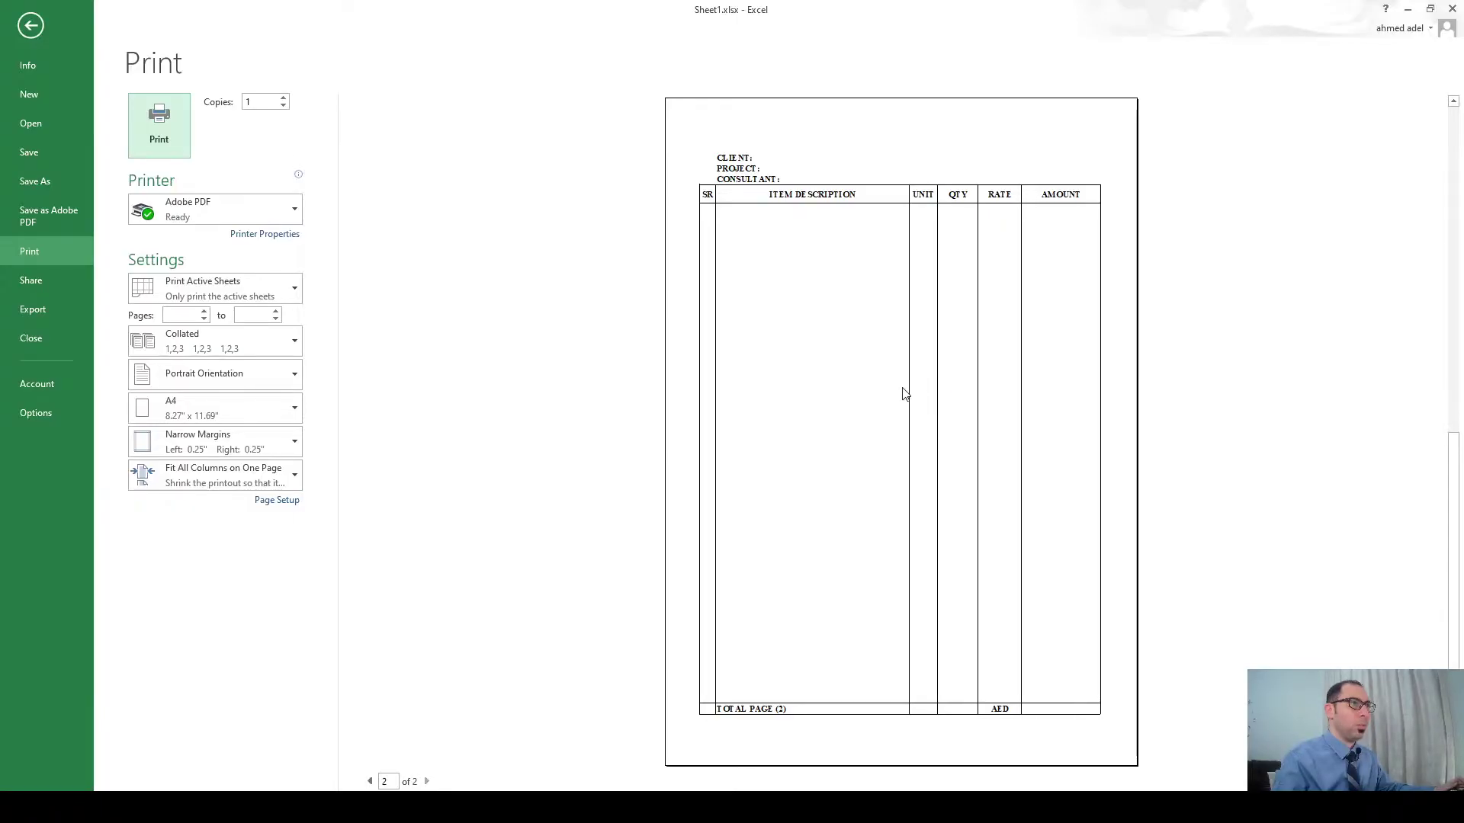
key("Escape")
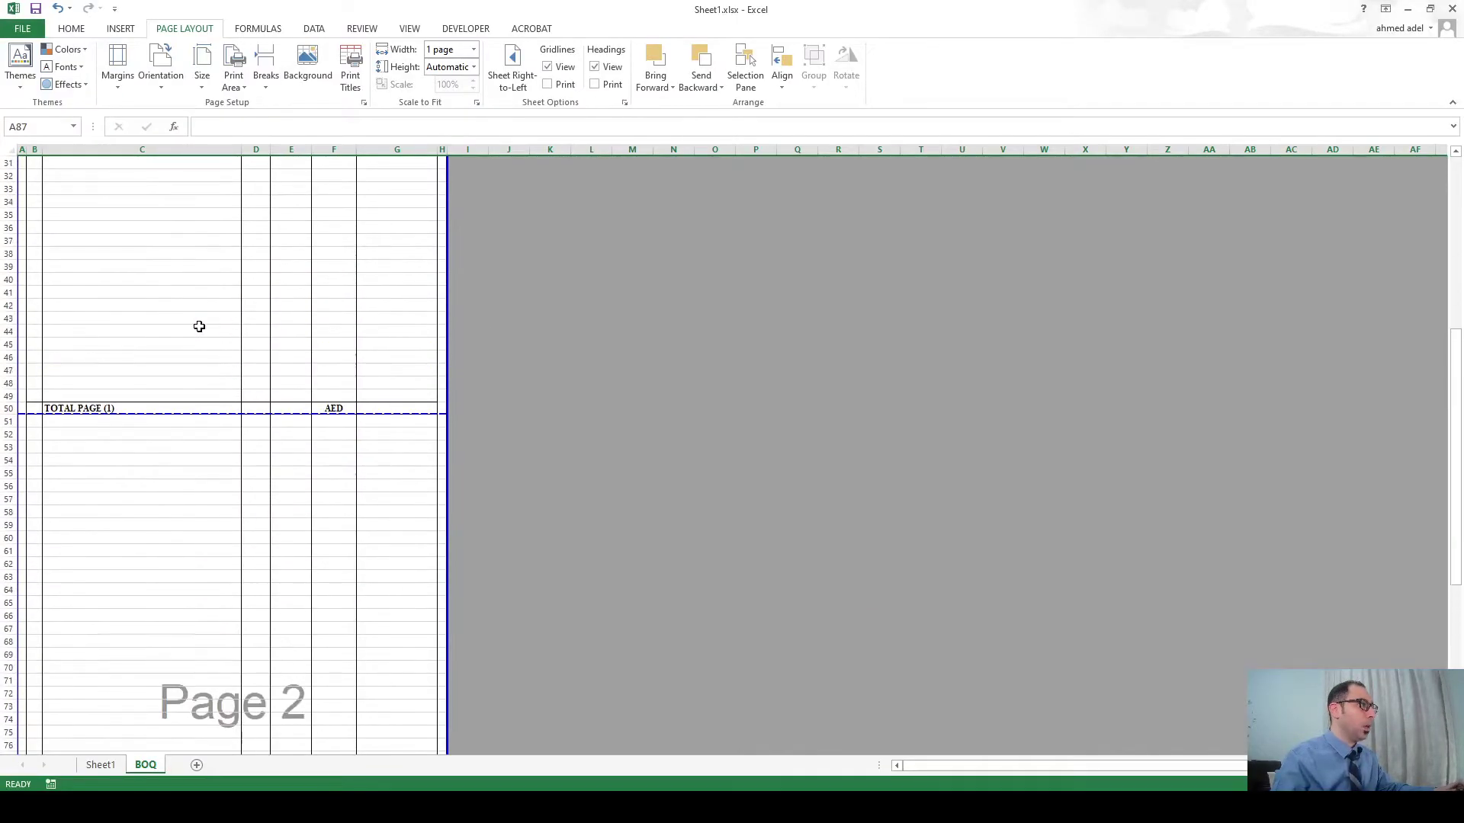
scroll(160, 313, "up", 10)
scroll(164, 343, "down", 3)
scroll(167, 382, "up", 3)
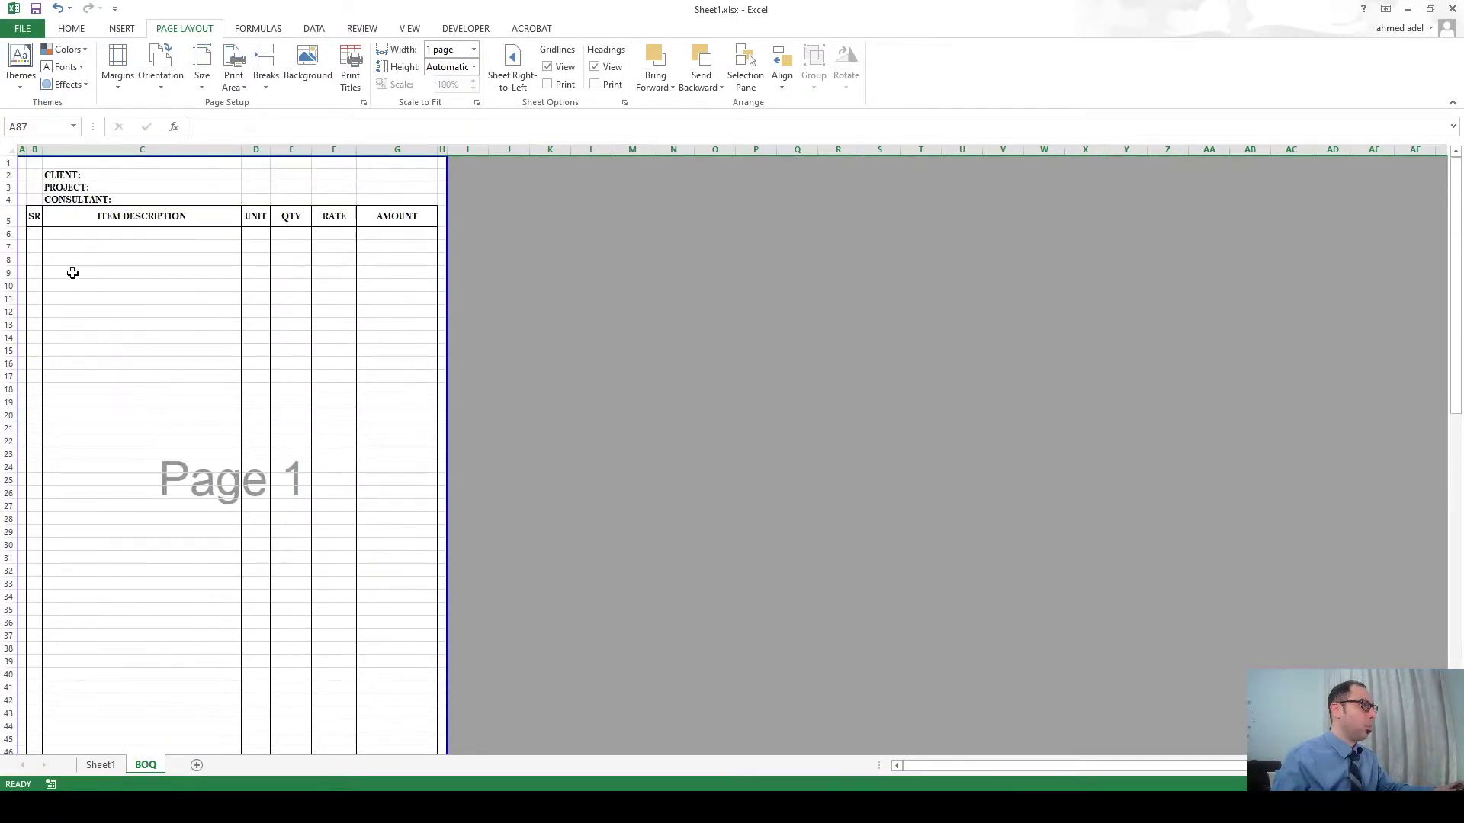
Type the heading 'Bill # 3 - Cocnerte Works' into cell C7.
left_click(78, 248)
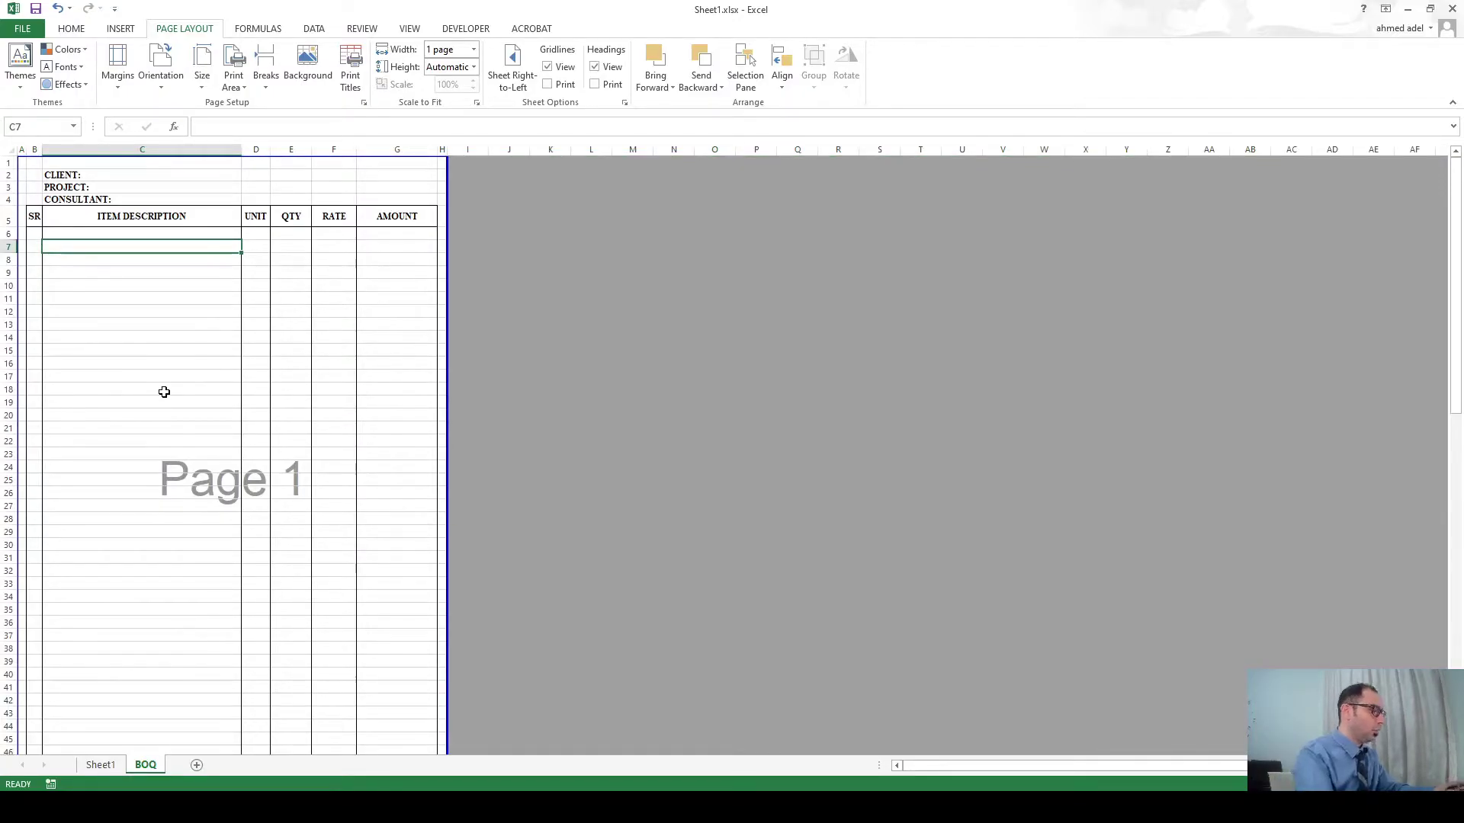
type("Suppl")
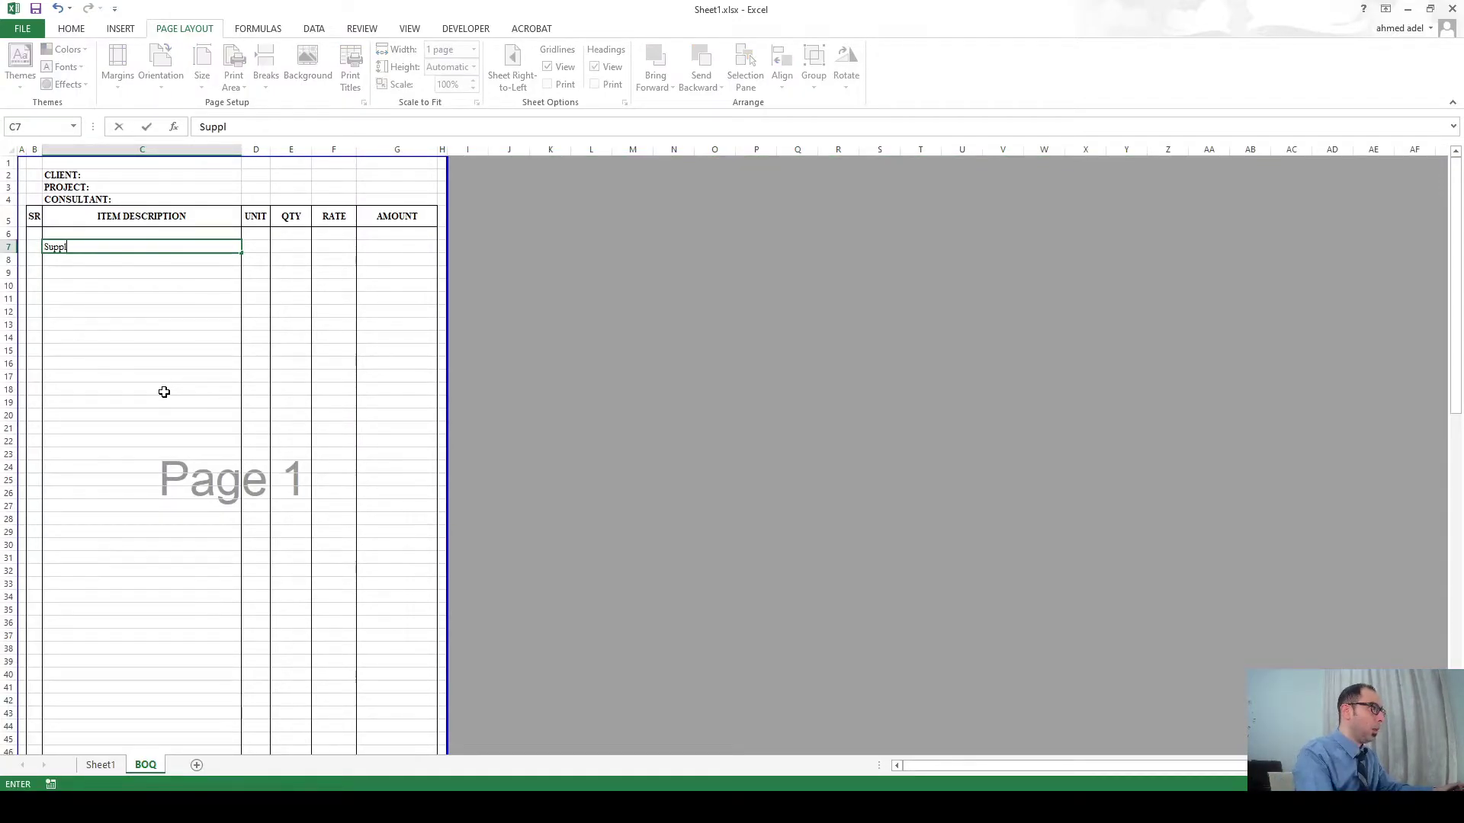
key("Escape")
type("Bill # 3 - Cocnerte Works")
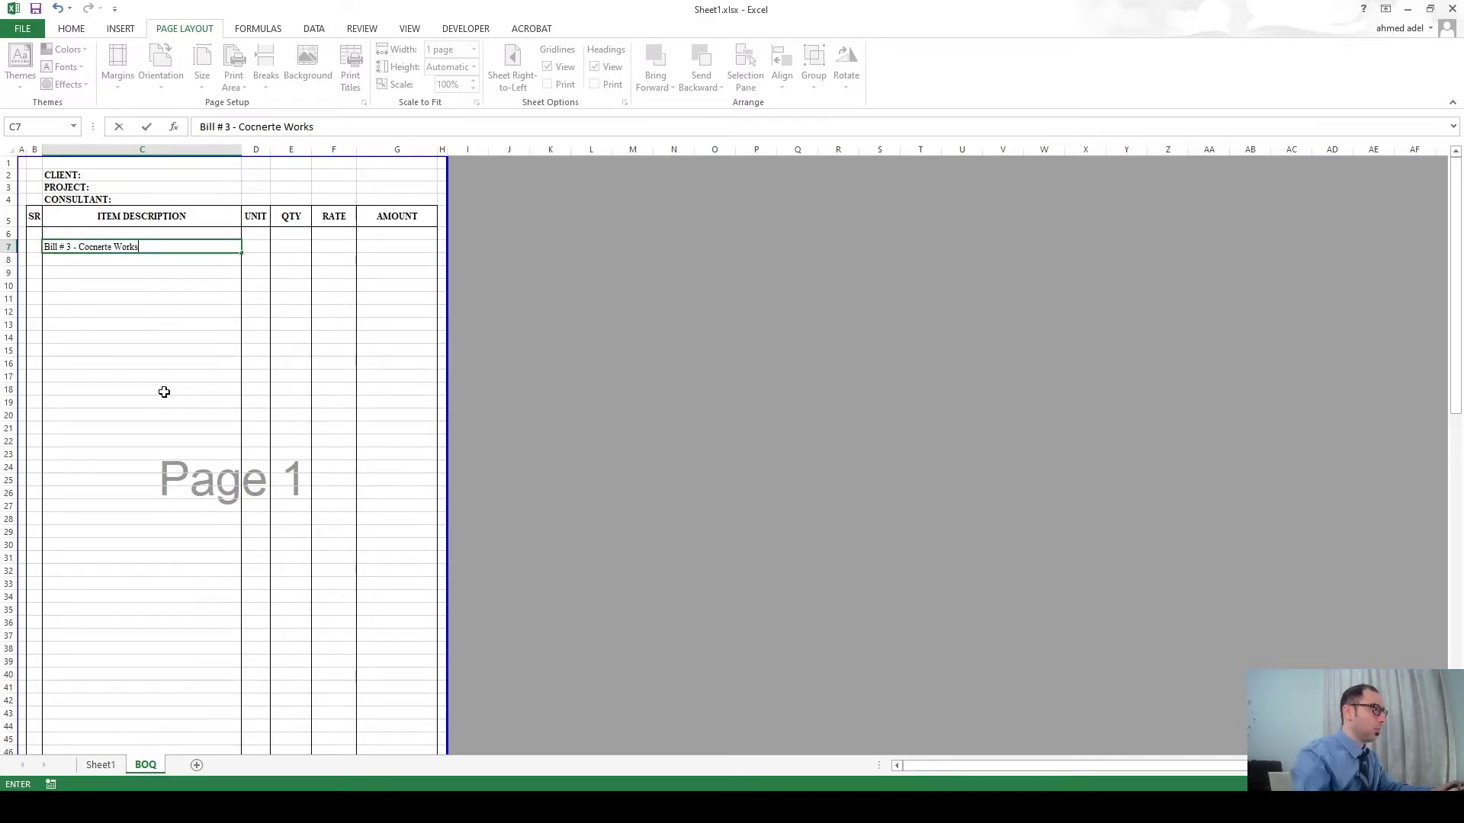
left_click(122, 324)
Make row 7 bold and underlined from the Home tab.
left_click(9, 246)
left_click(71, 29)
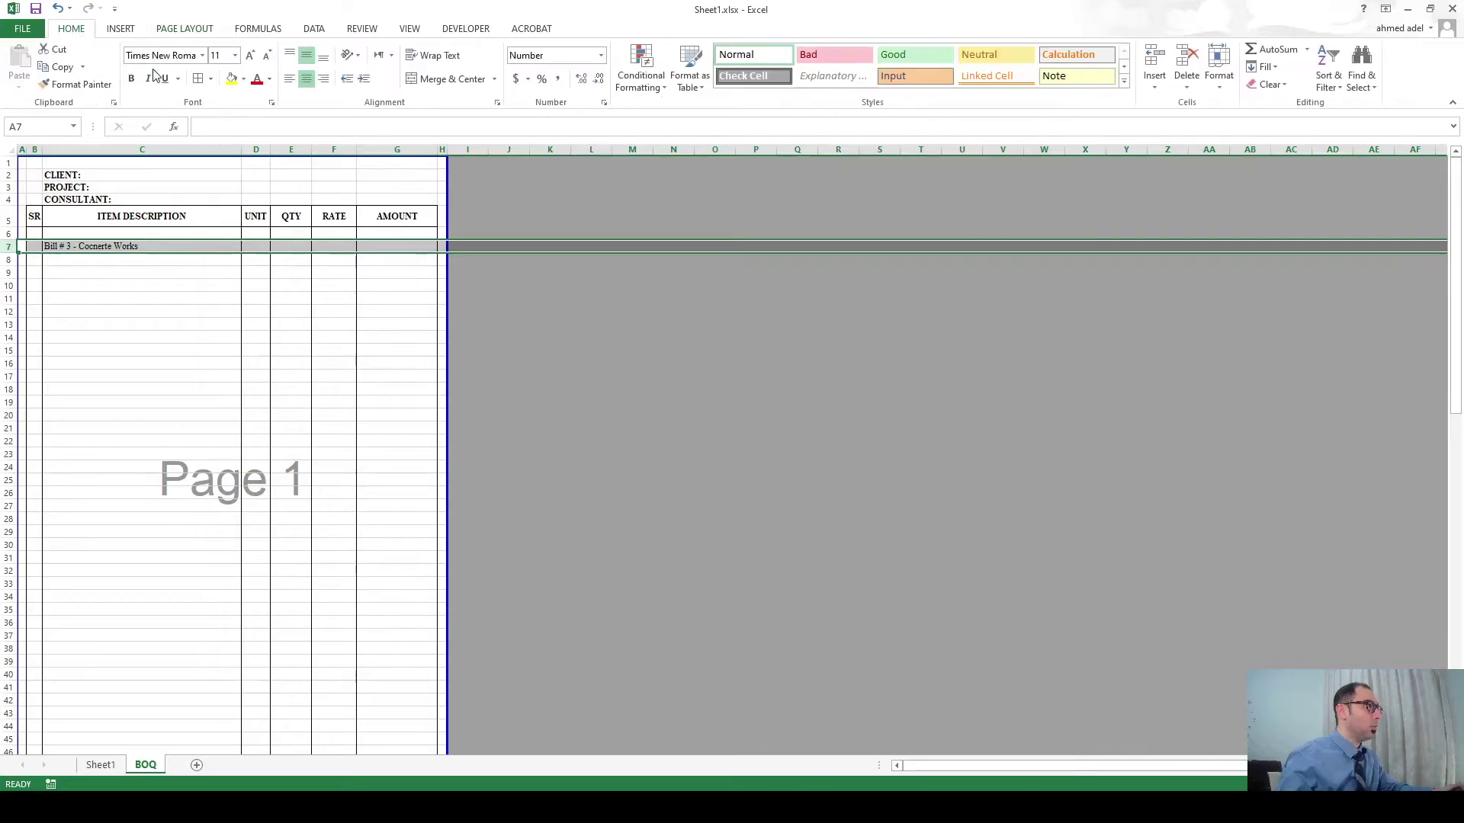
left_click(132, 79)
left_click(165, 79)
left_click(122, 324)
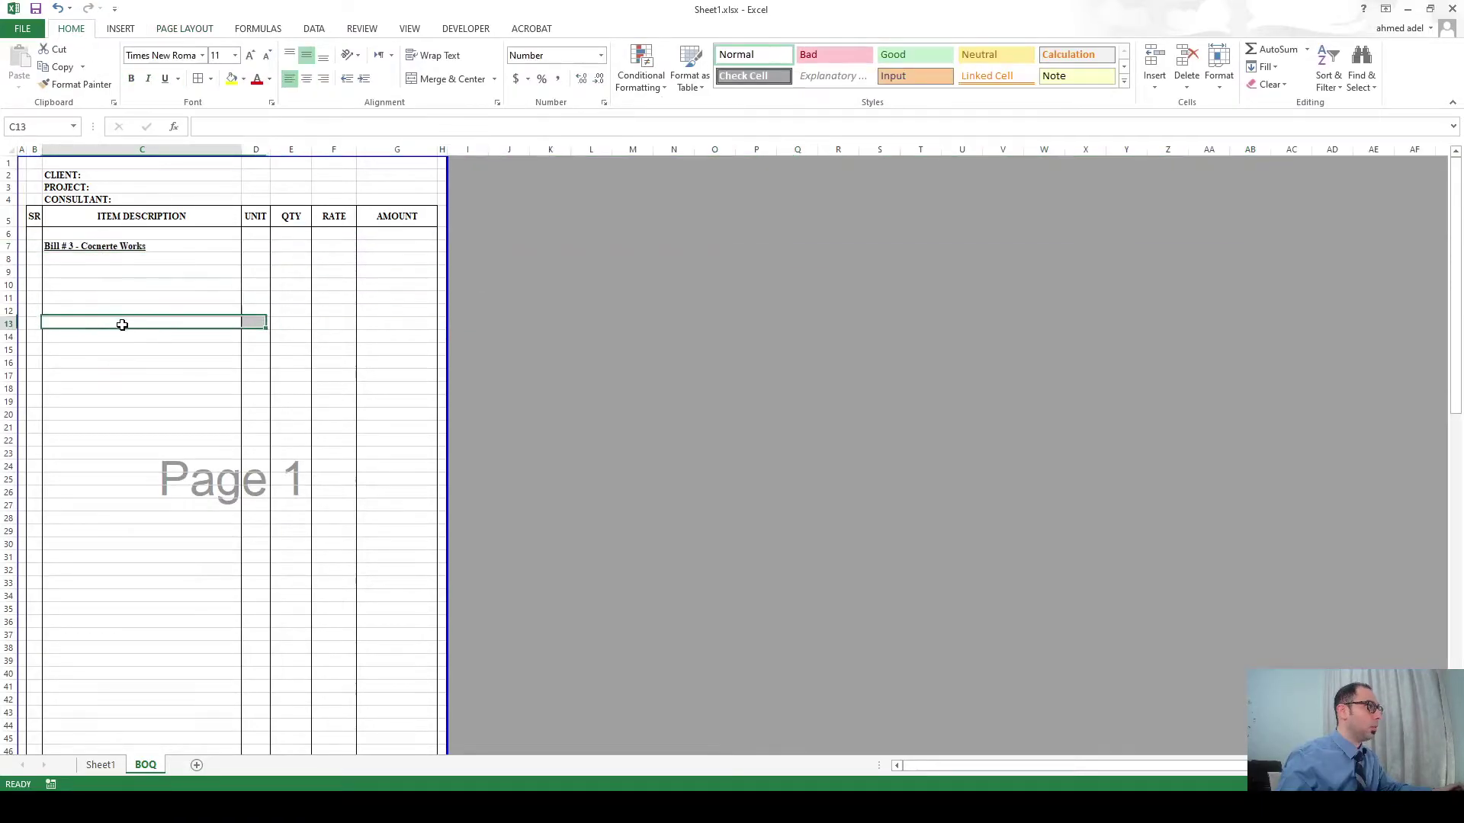
left_click(98, 273)
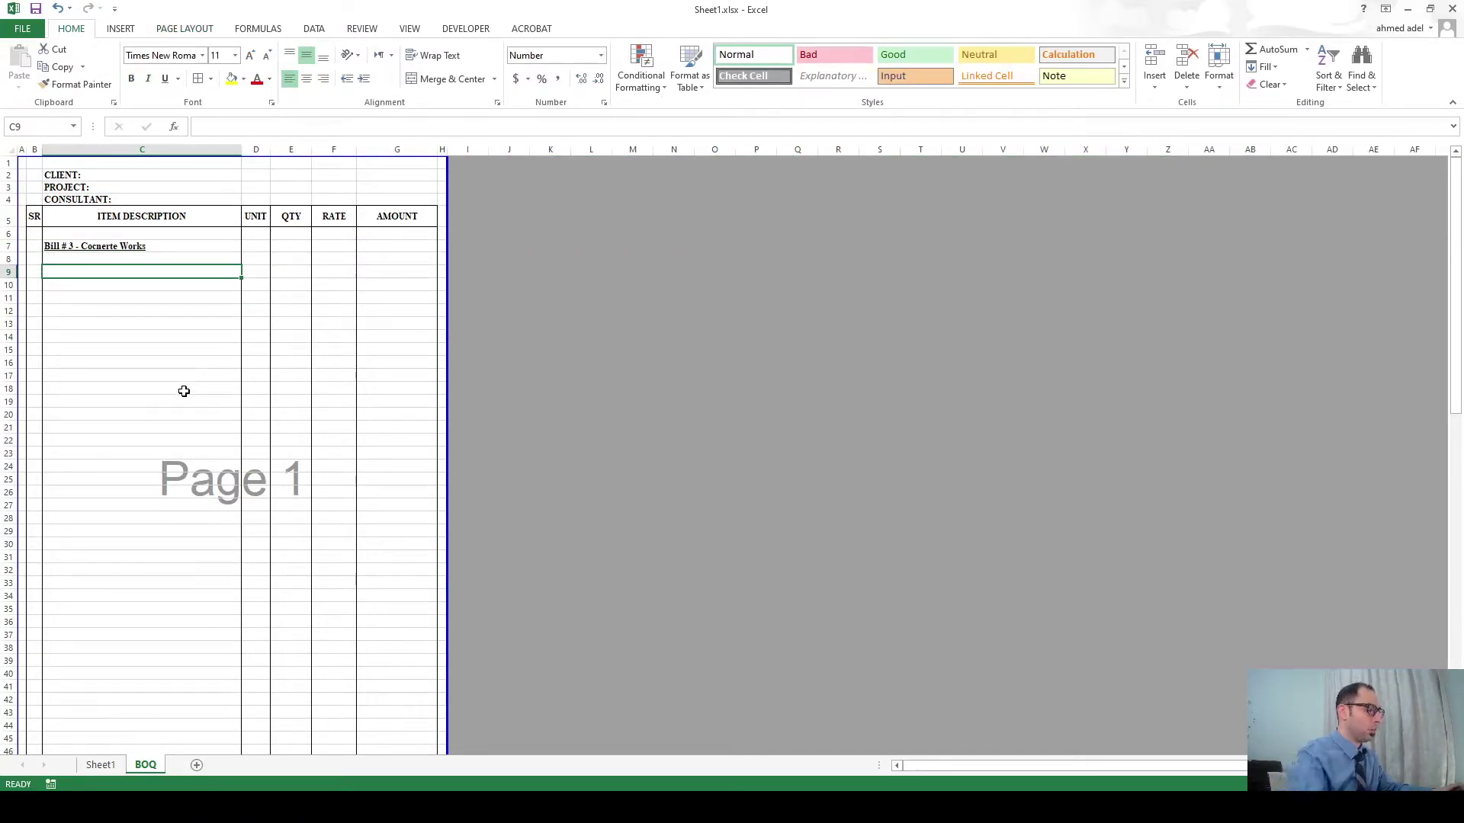
Type the C9 description 'Supply & cast reinforced concrete elements… specs and engineer's approval'.
type("Supply &")
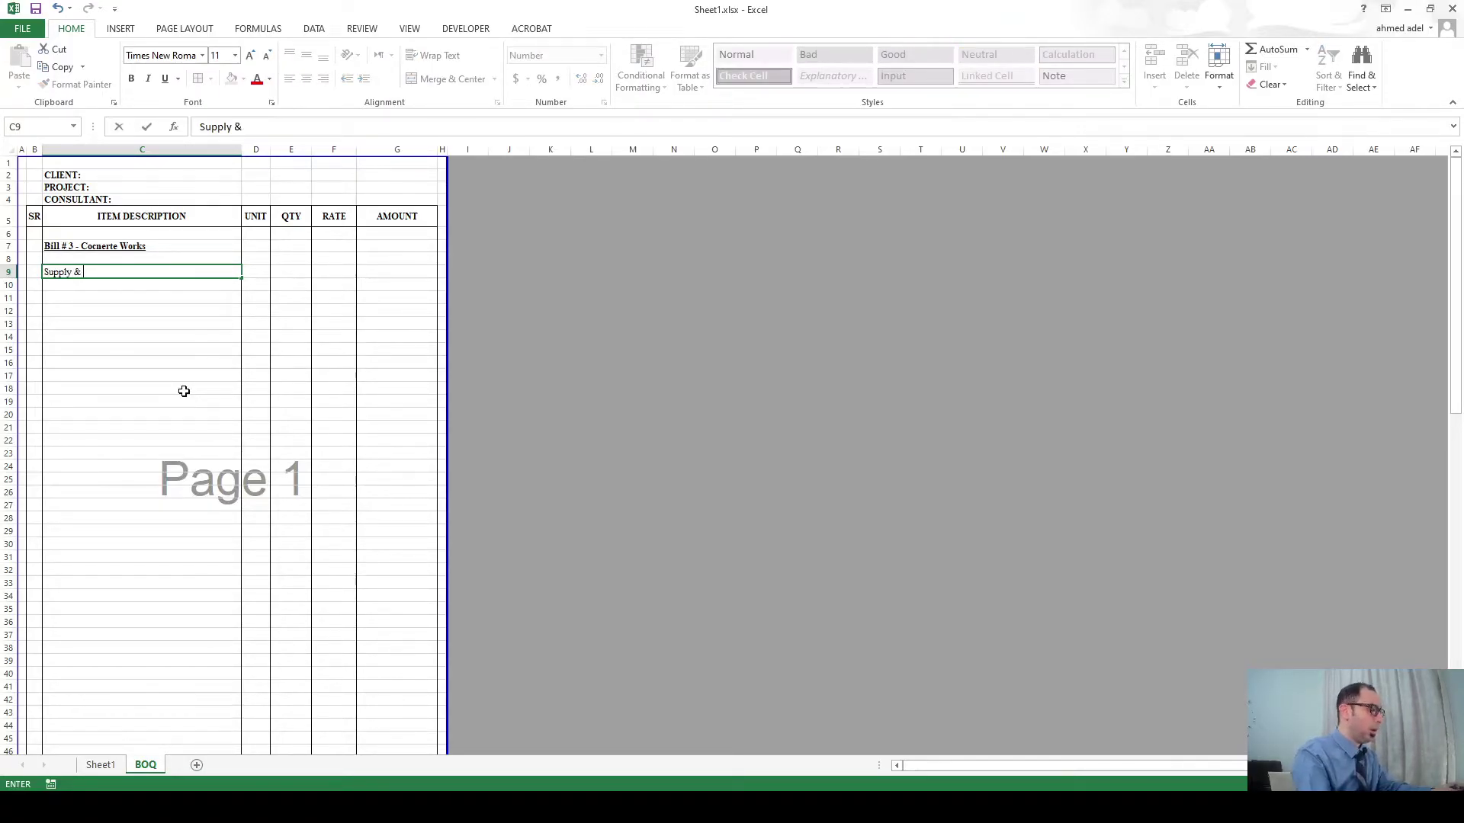
type(" cast reinforced concre")
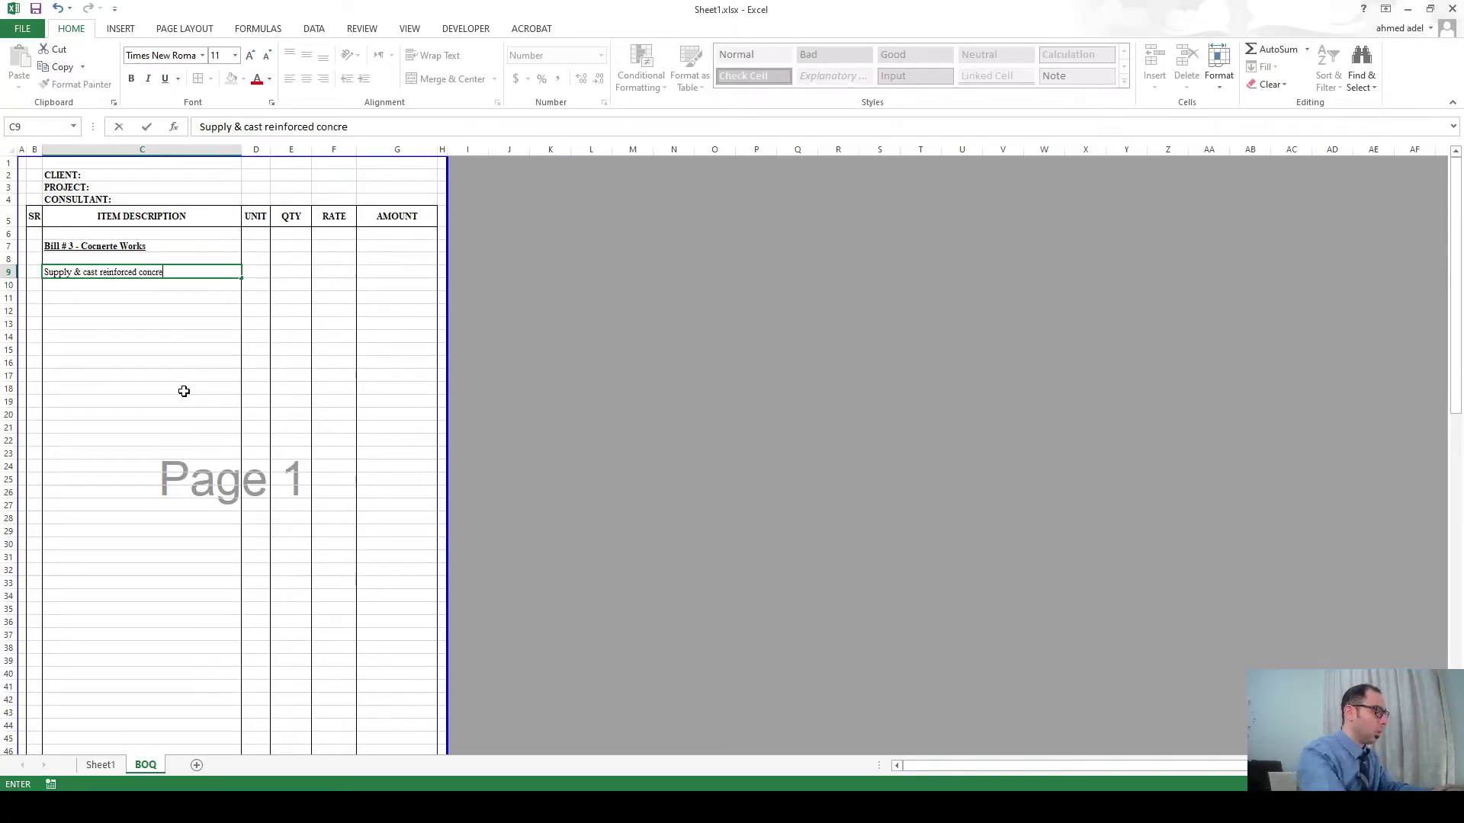
type("te elements inclusing all required manpower, shuttering, steel,")
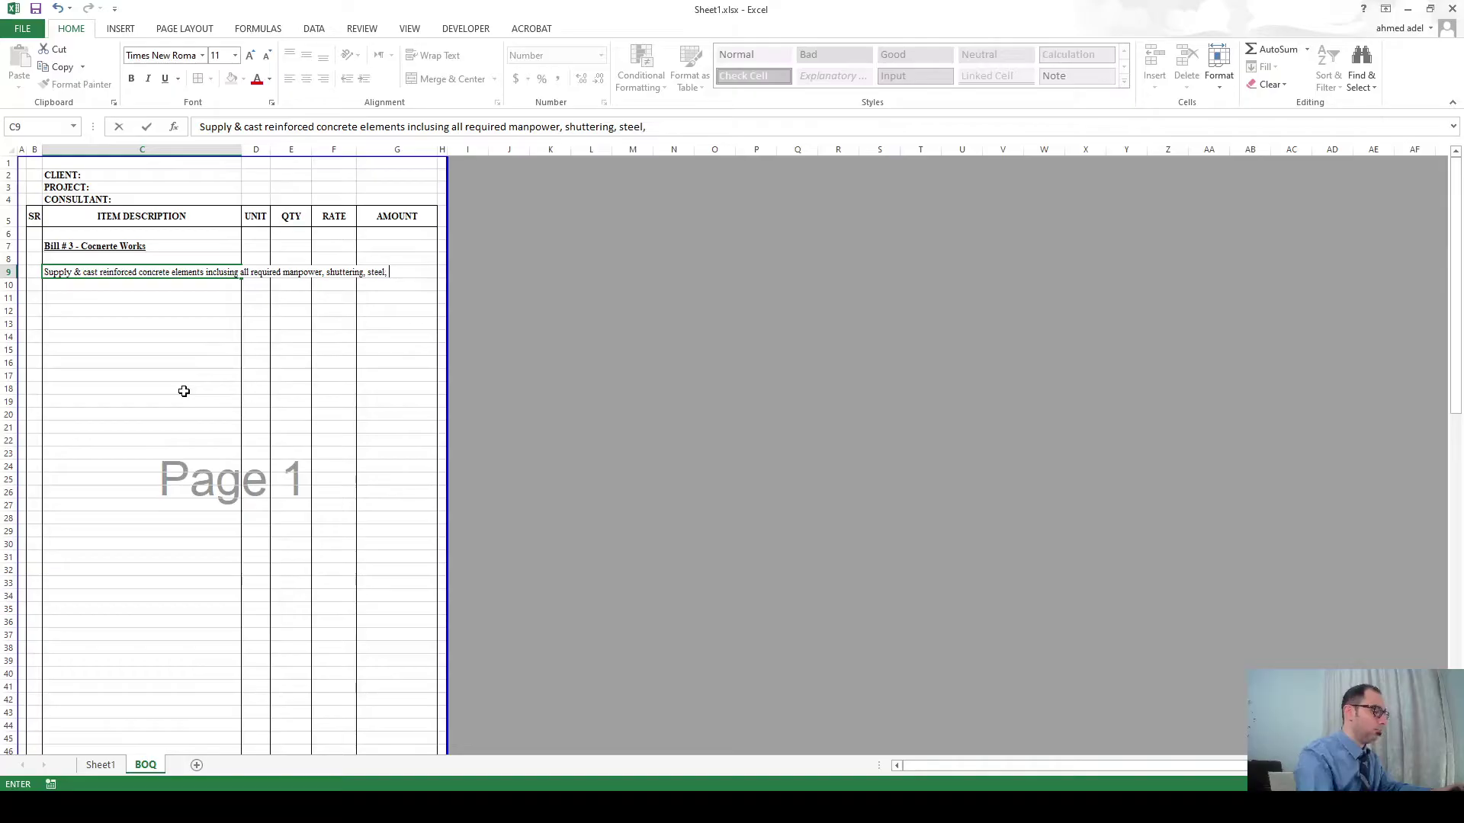
type("rete and")
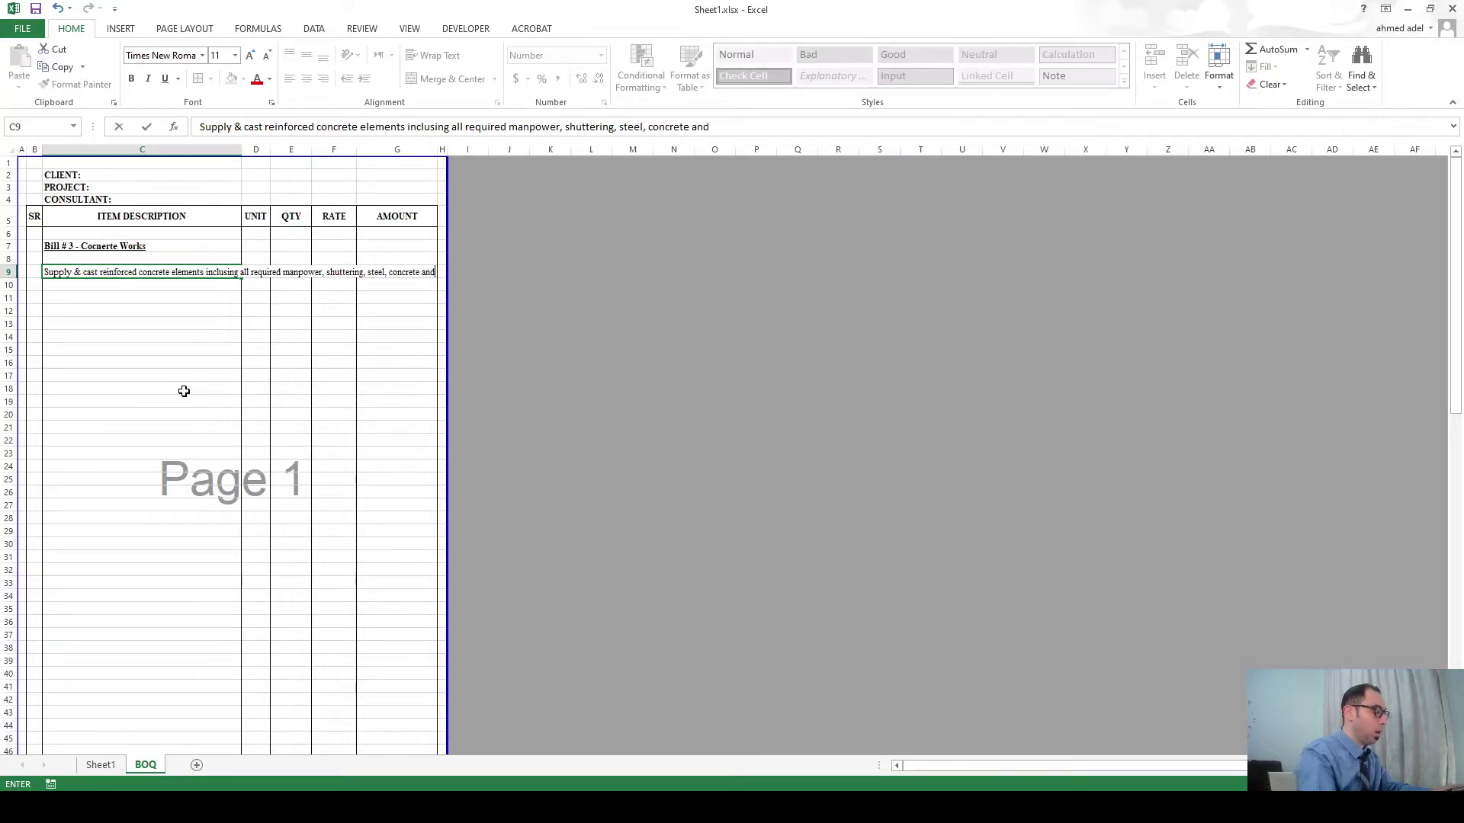
type(" required")
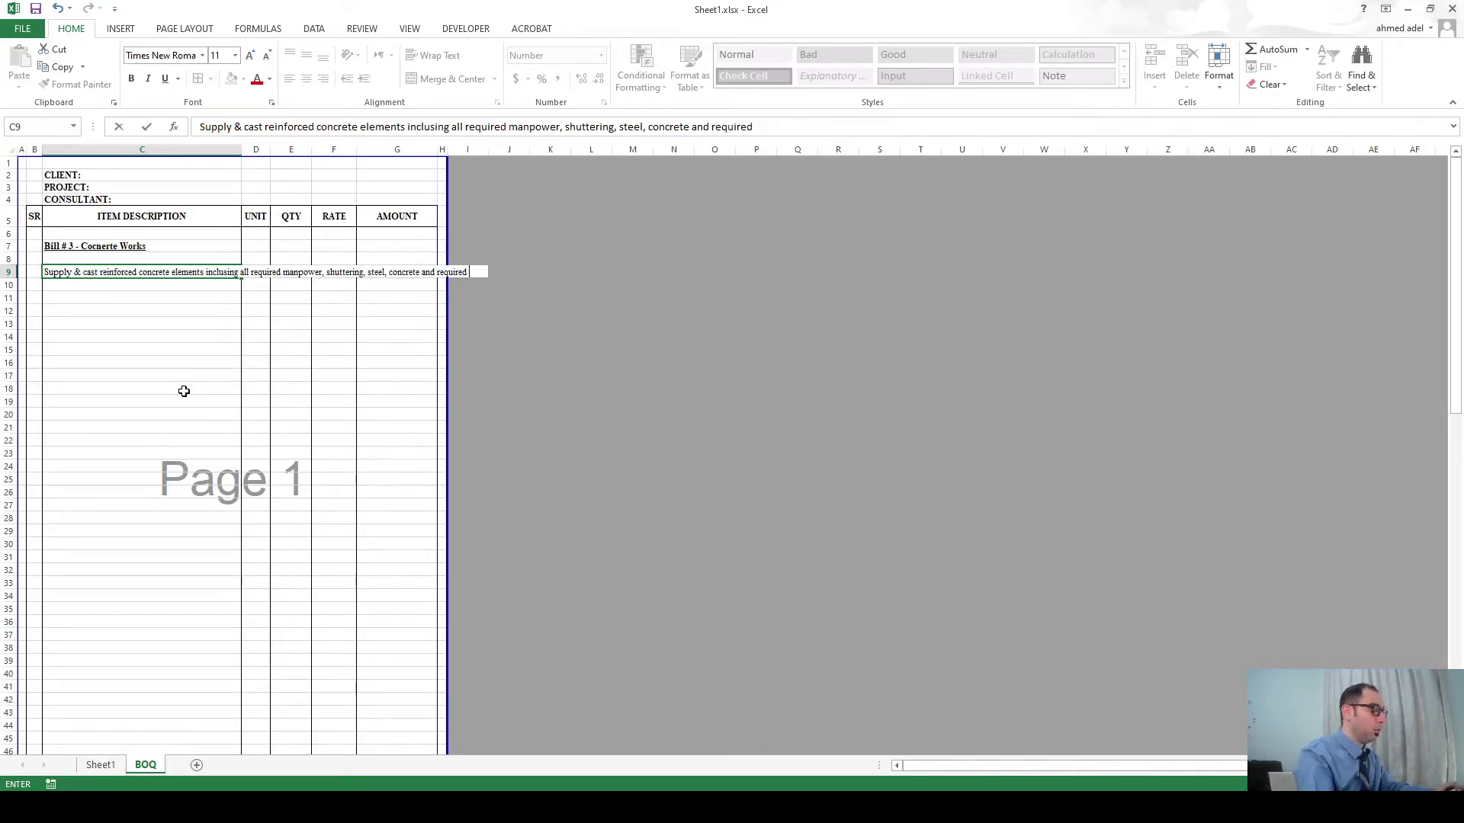
type(" fitting and")
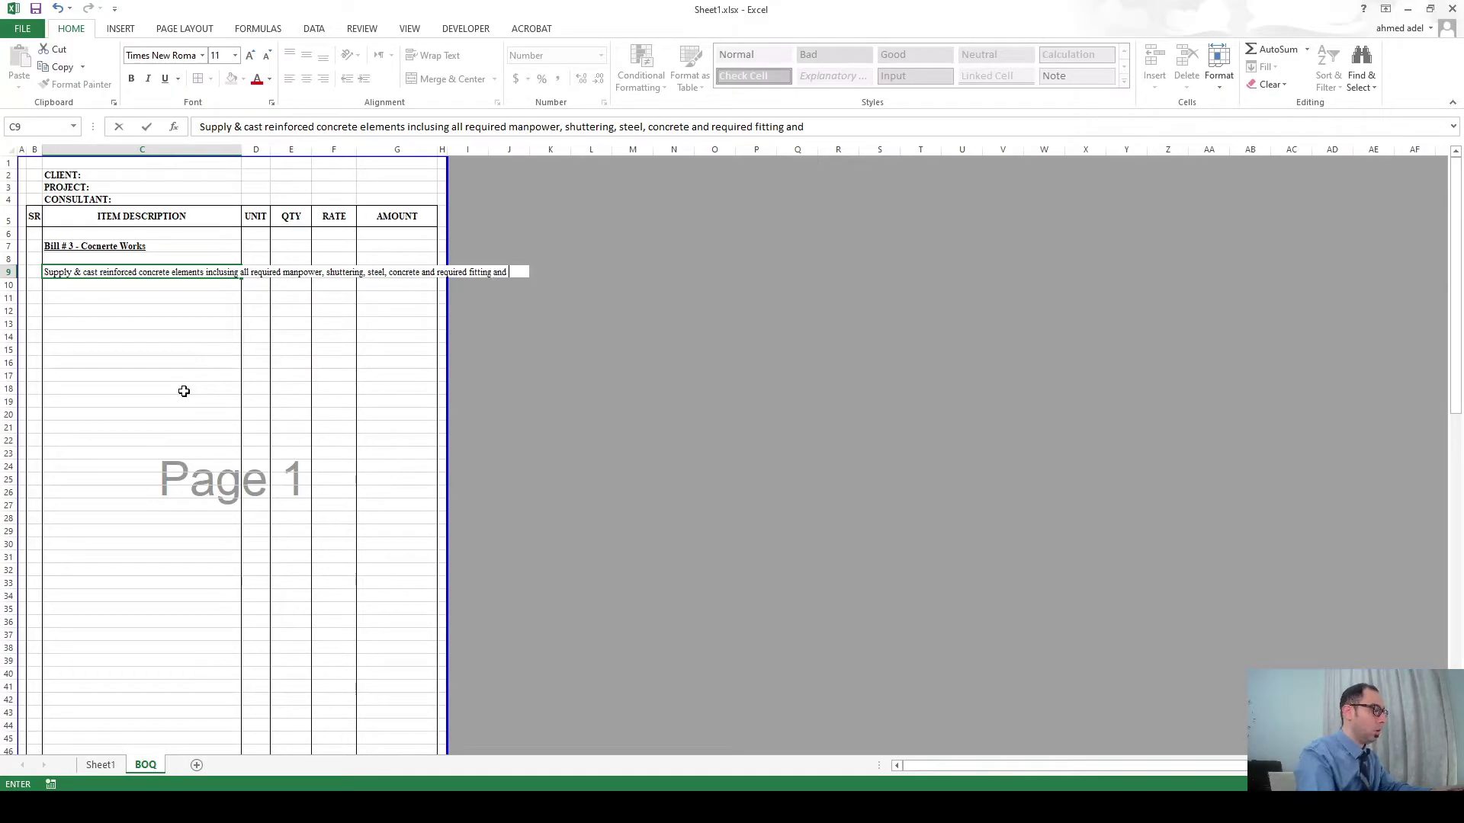
type(" accesorries")
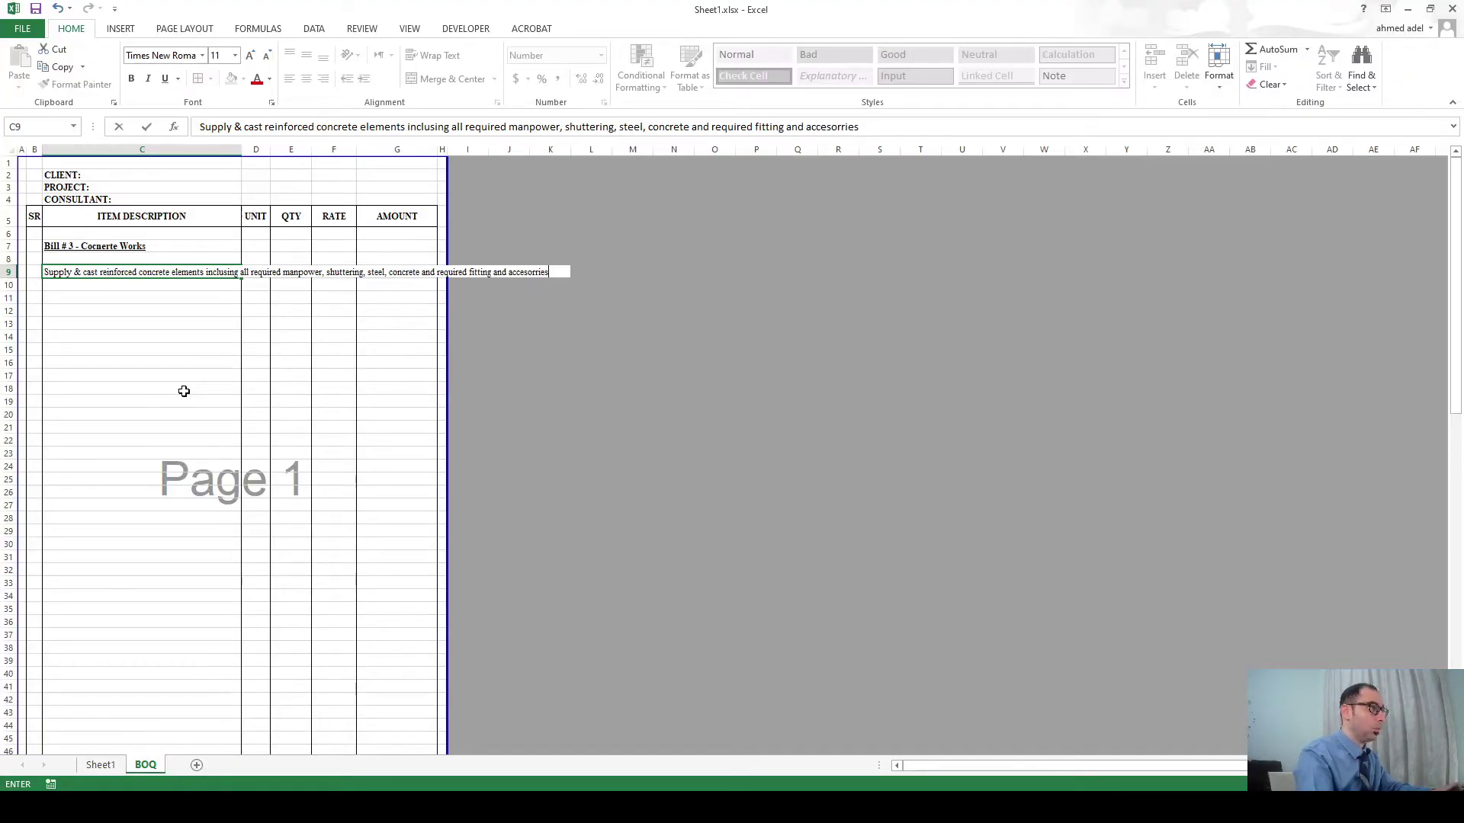
type(". All as per")
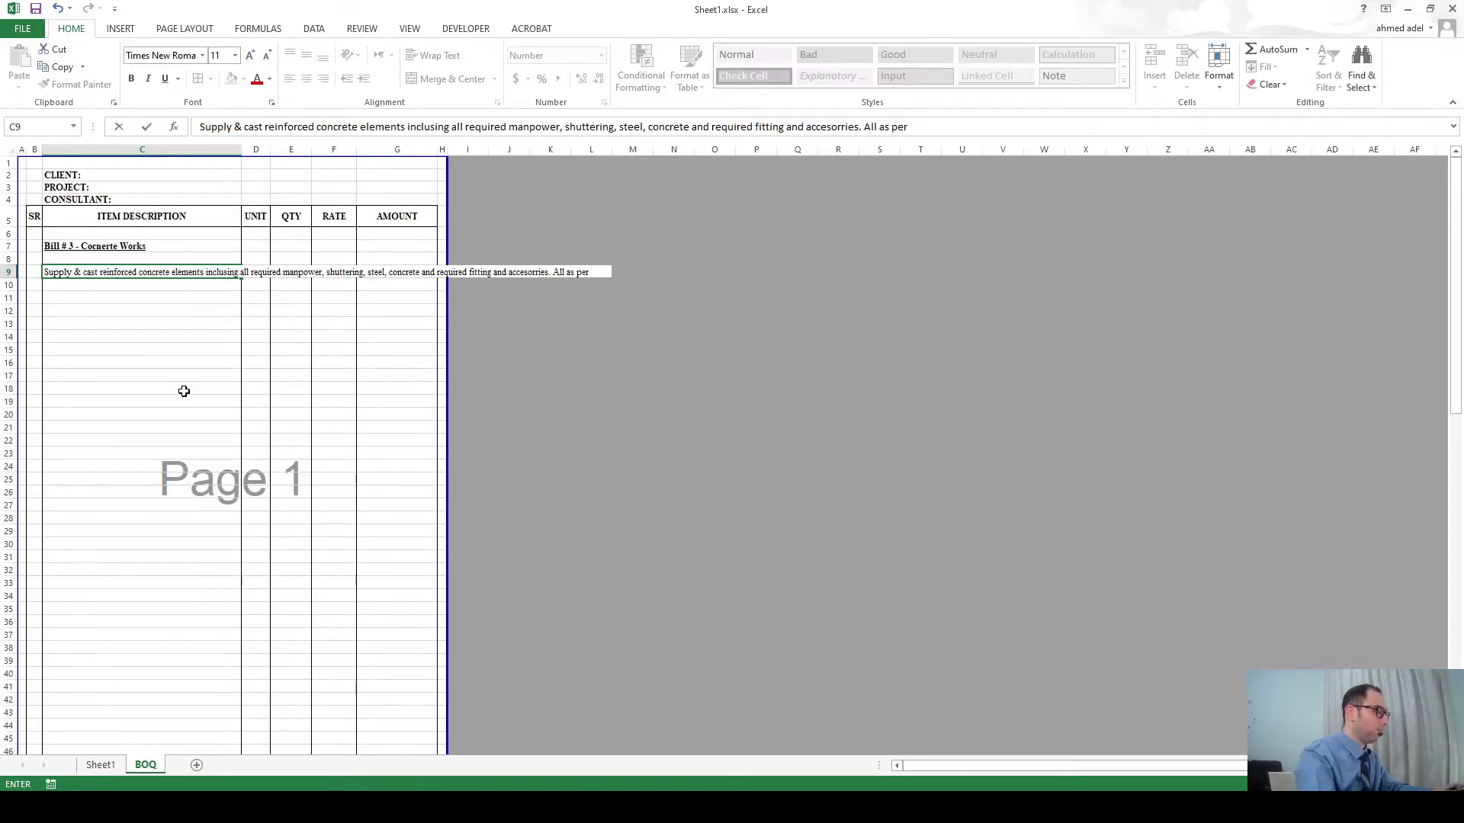
type(" project dr")
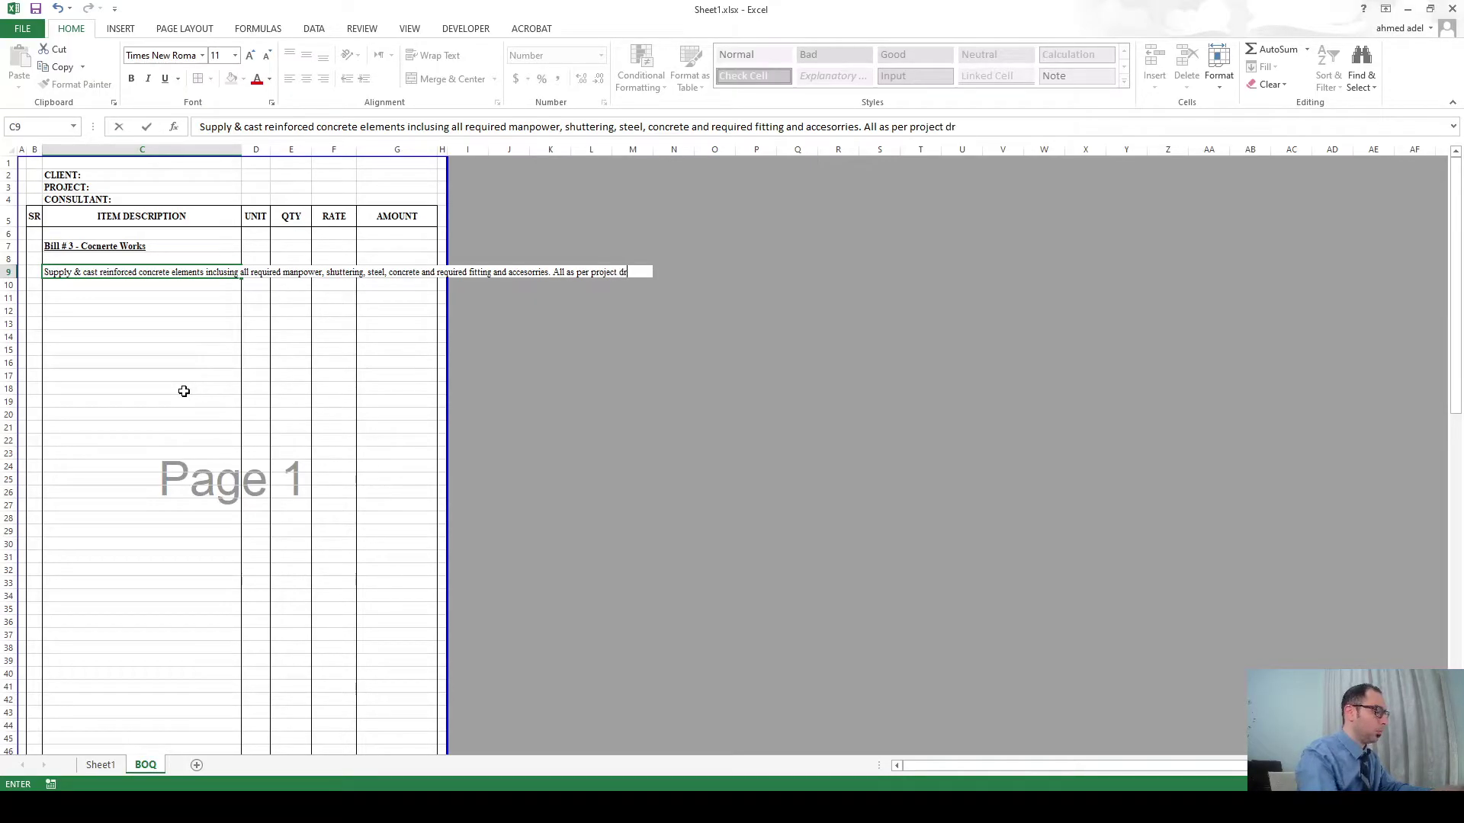
type("awings, spe")
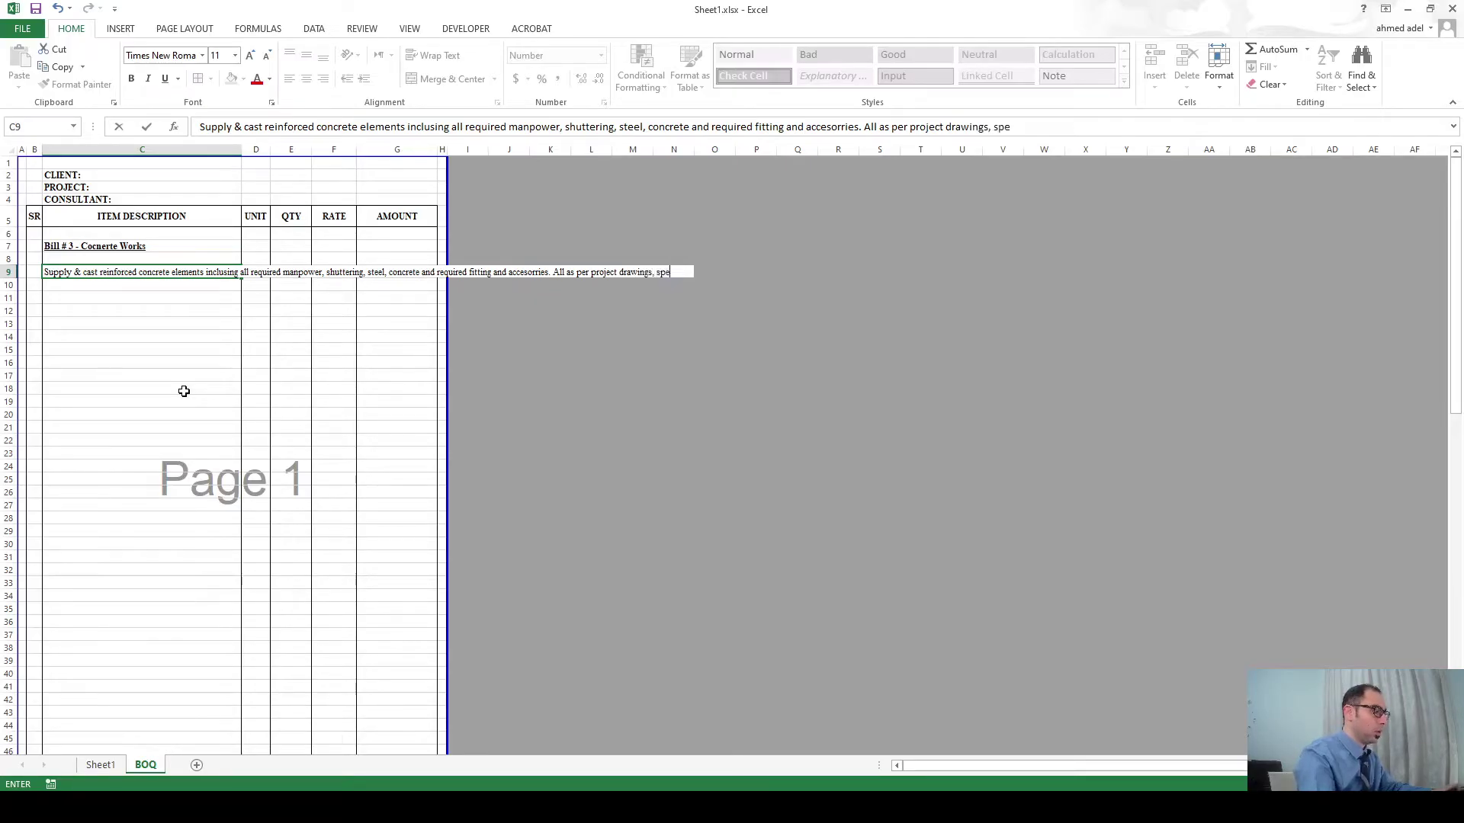
type("cs and engine")
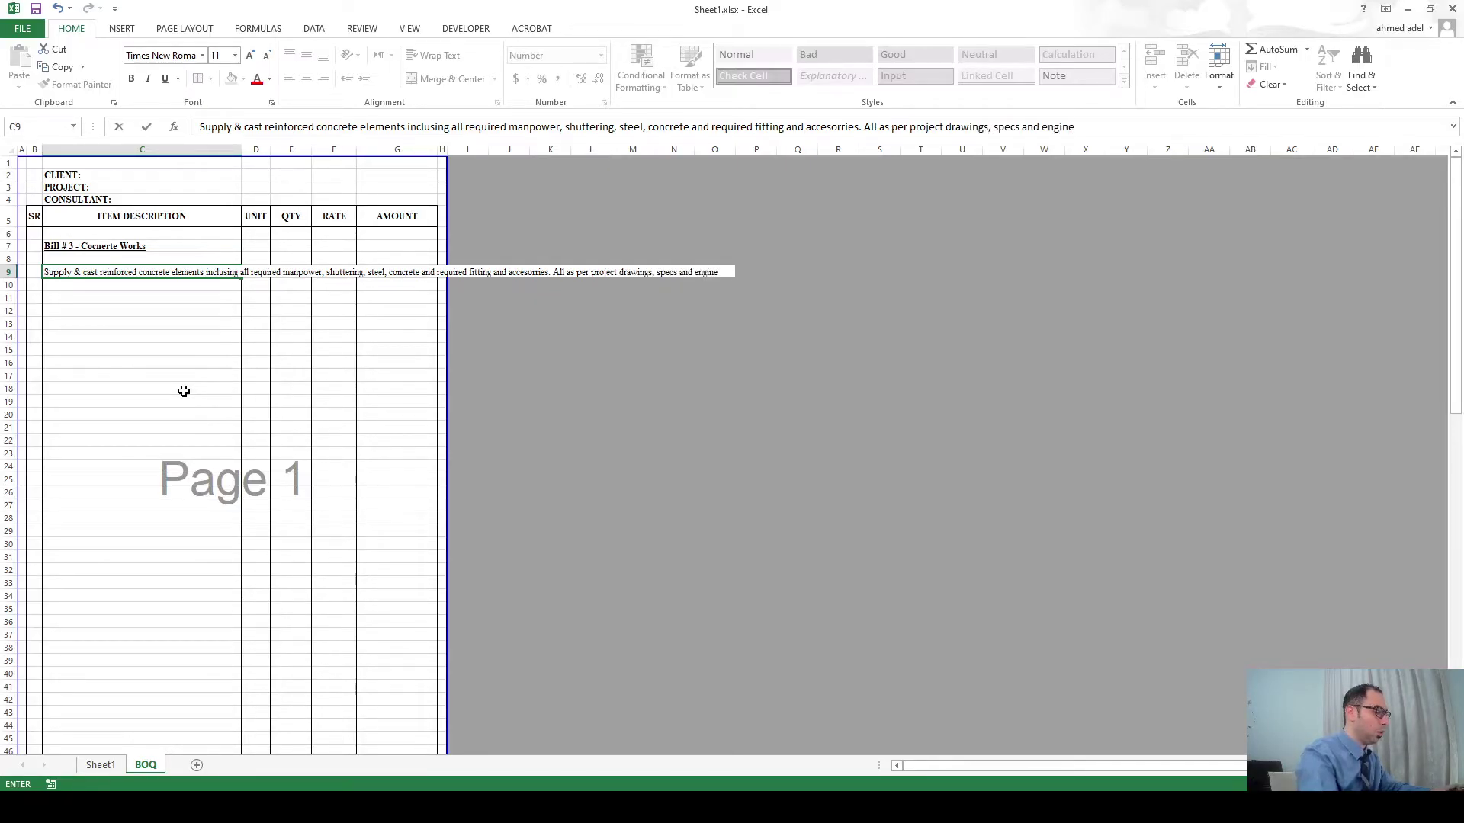
type("er's approval")
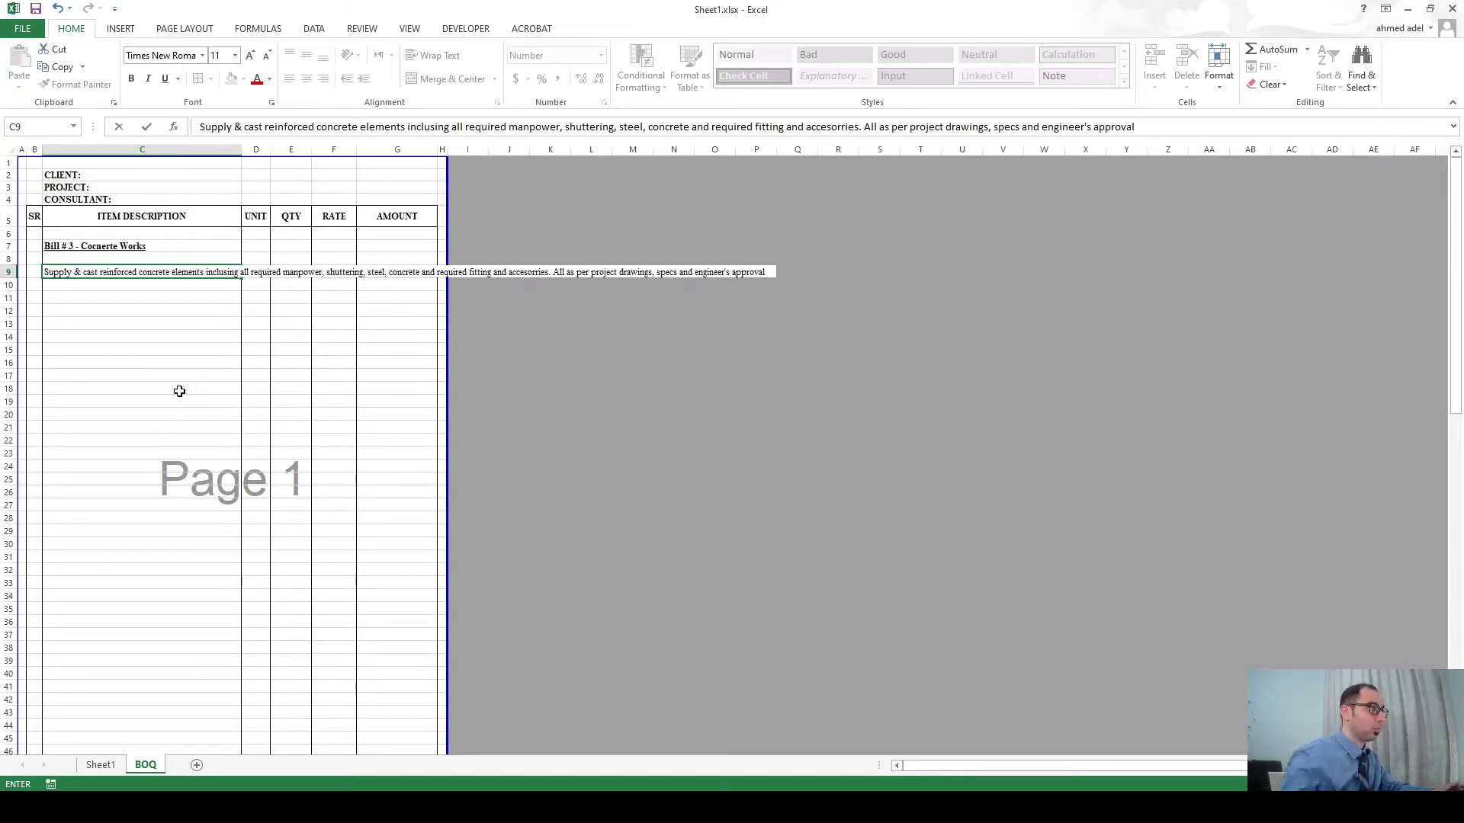
Apply Wrap Text and bold to the description in cell C9.
left_click(180, 391)
left_click(118, 273)
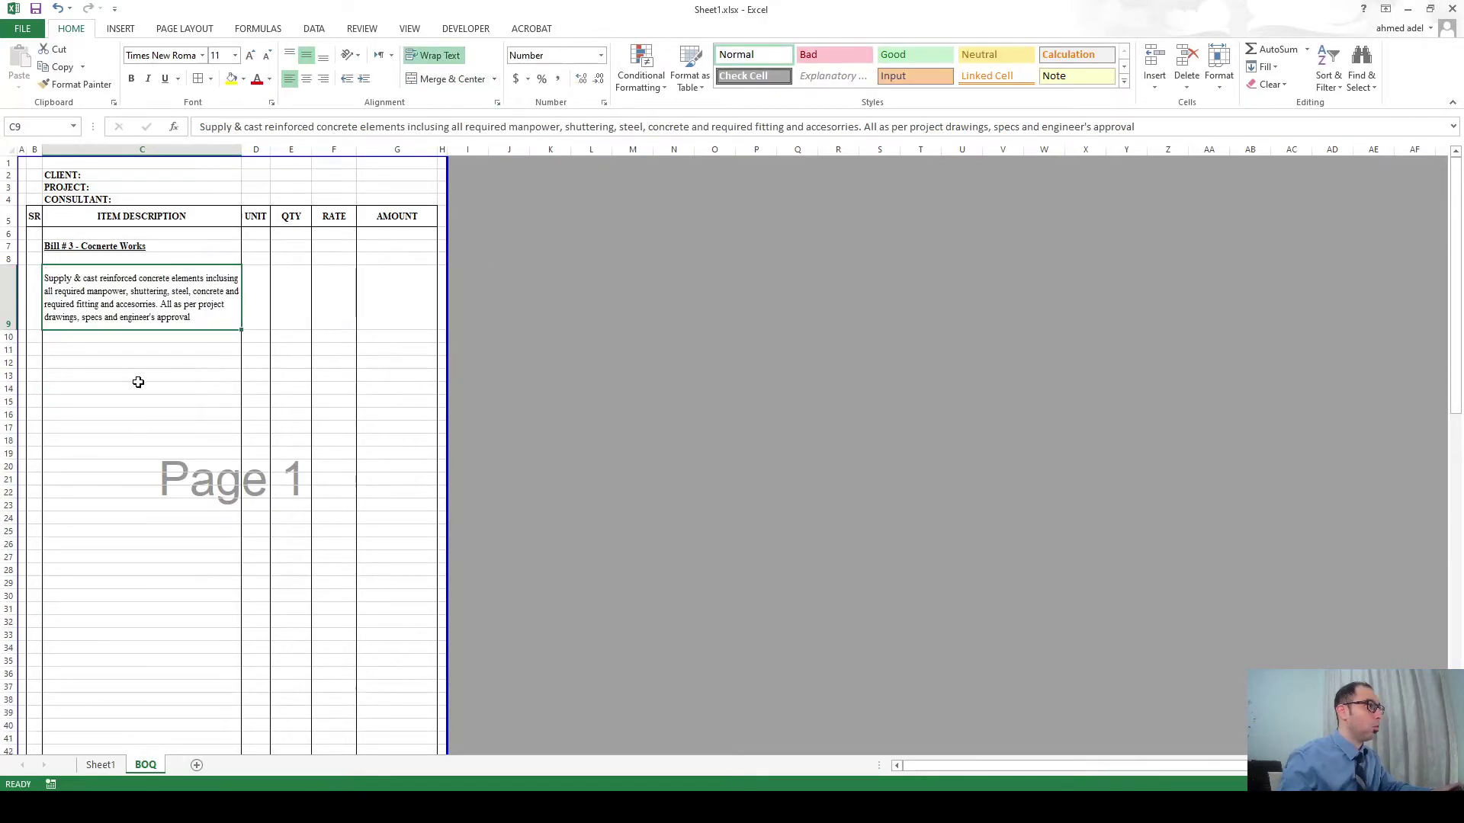
left_click(175, 429)
key("ctrl+Up")
key("ctrl+b")
left_click(133, 397)
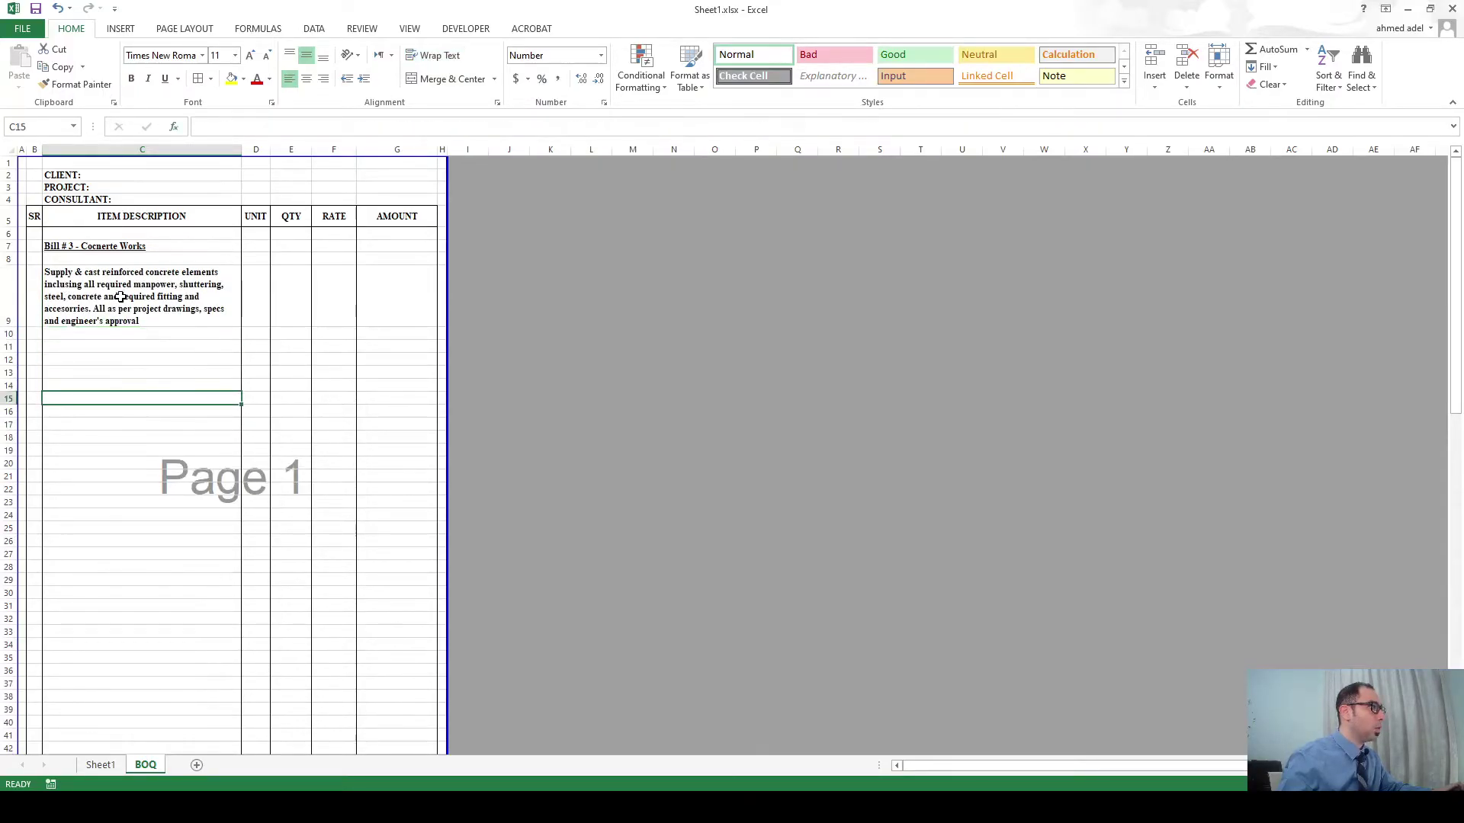
Fix 'inclusing' to 'including', add 'all' before 'required', and replace 'as per' with 'in accordance with'.
double_click(69, 283)
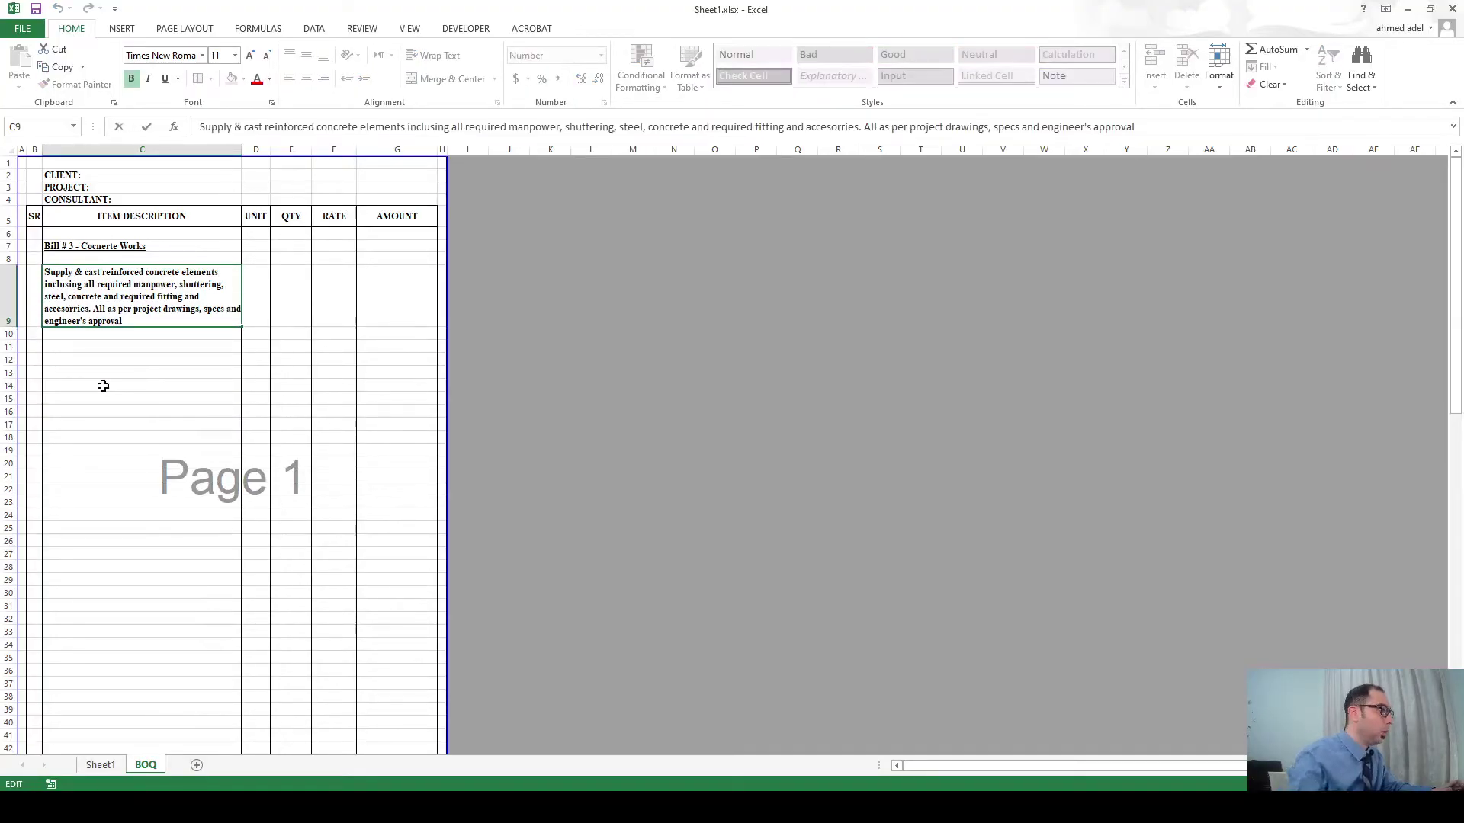
key("BackSpace")
type("d")
key("Return")
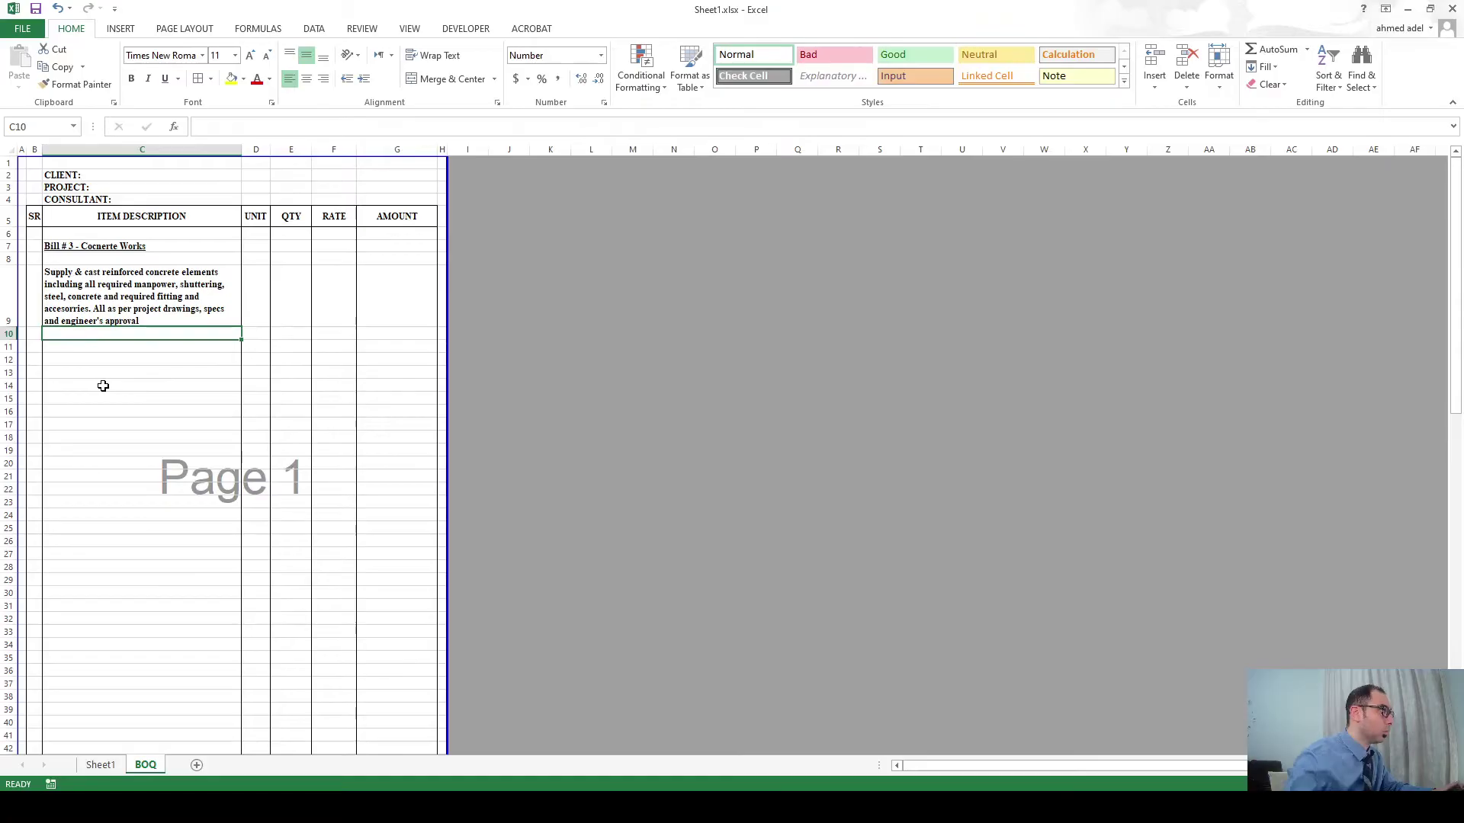
double_click(120, 299)
type("all")
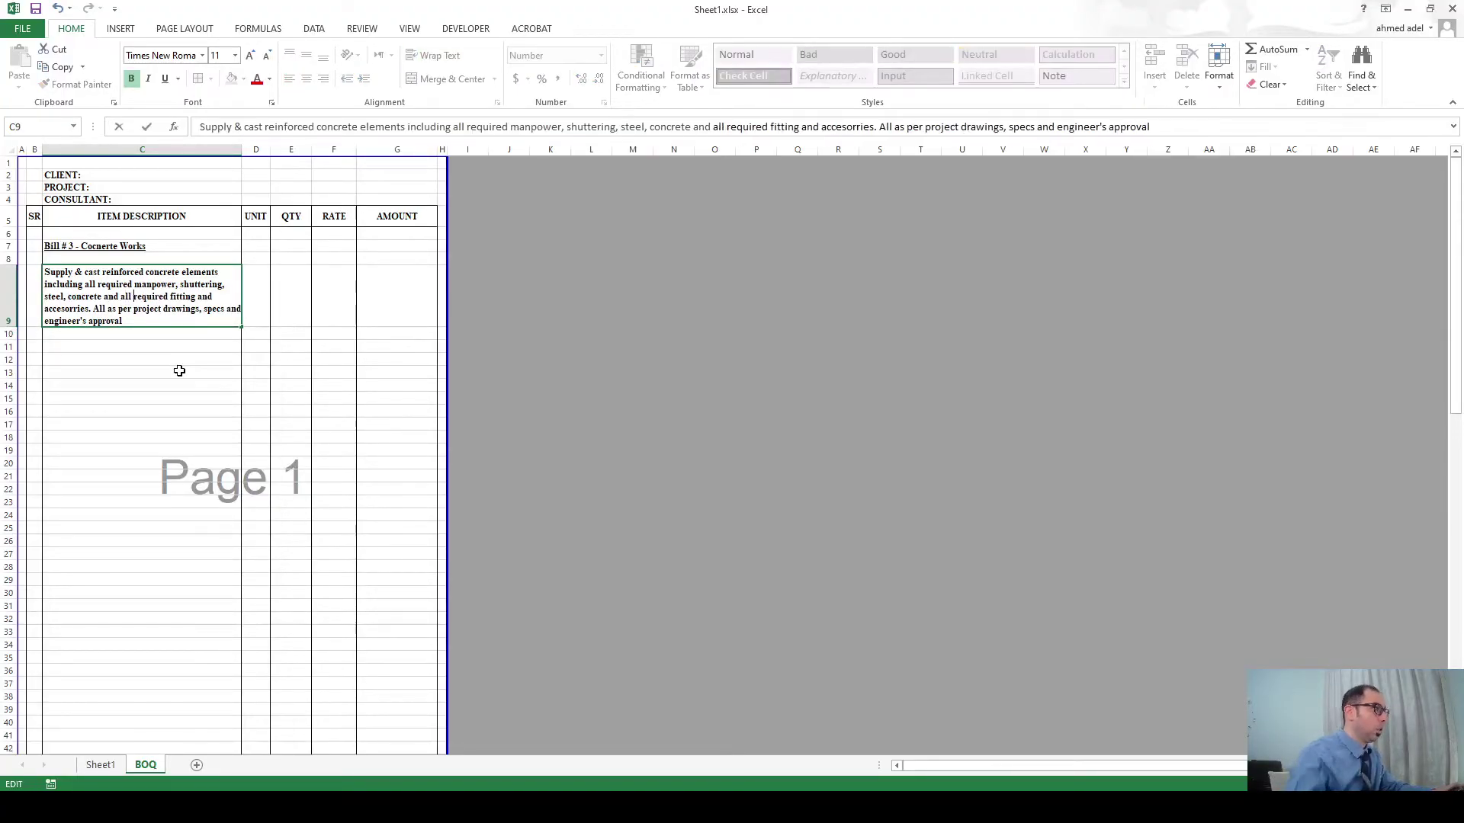
left_click(137, 395)
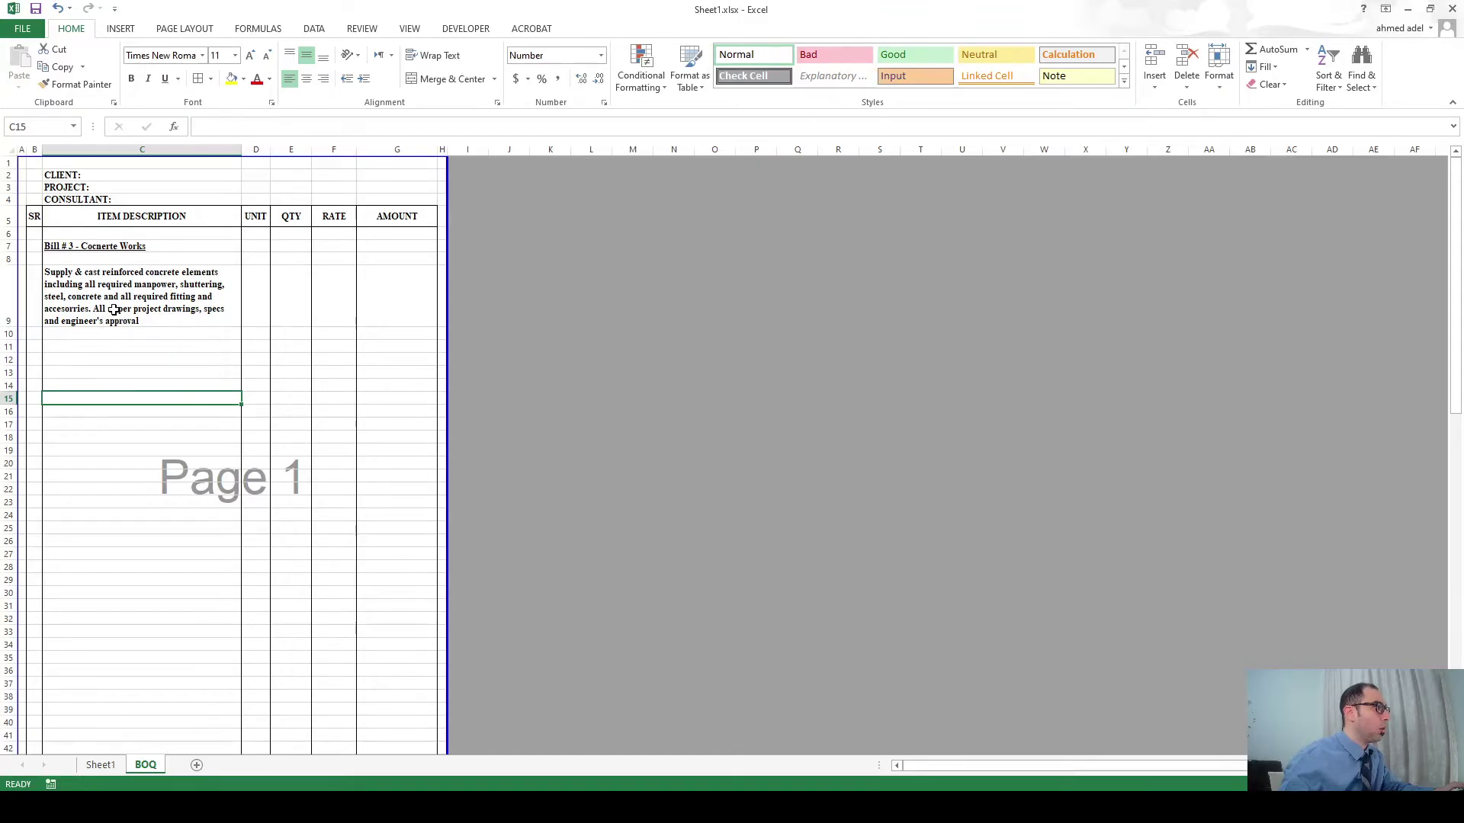
double_click(113, 310)
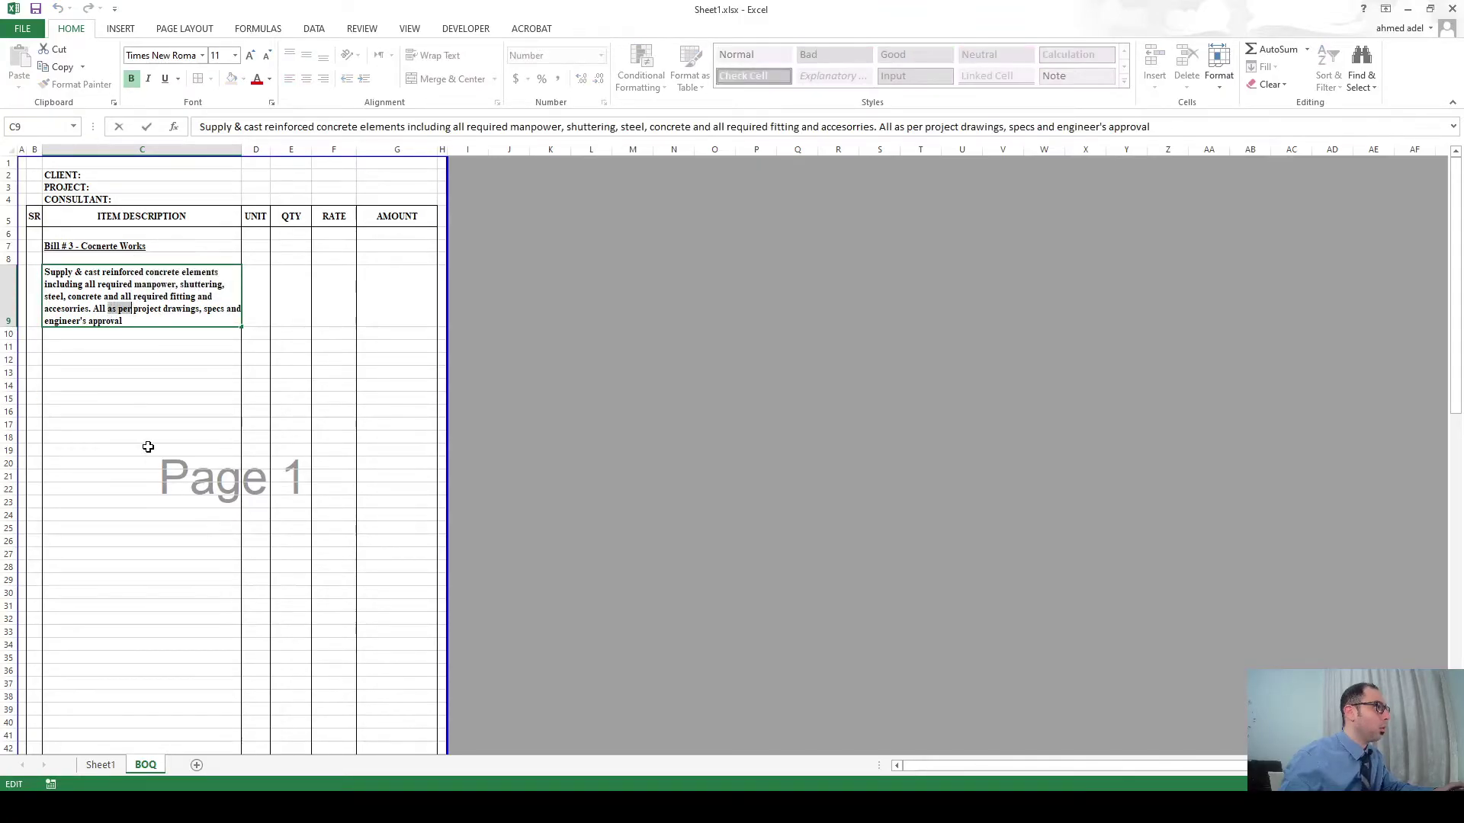
key("BackSpace")
key("BackSpace")
key("BackSpace")
key("BackSpace")
key("BackSpace")
key("BackSpace")
type("in accordance")
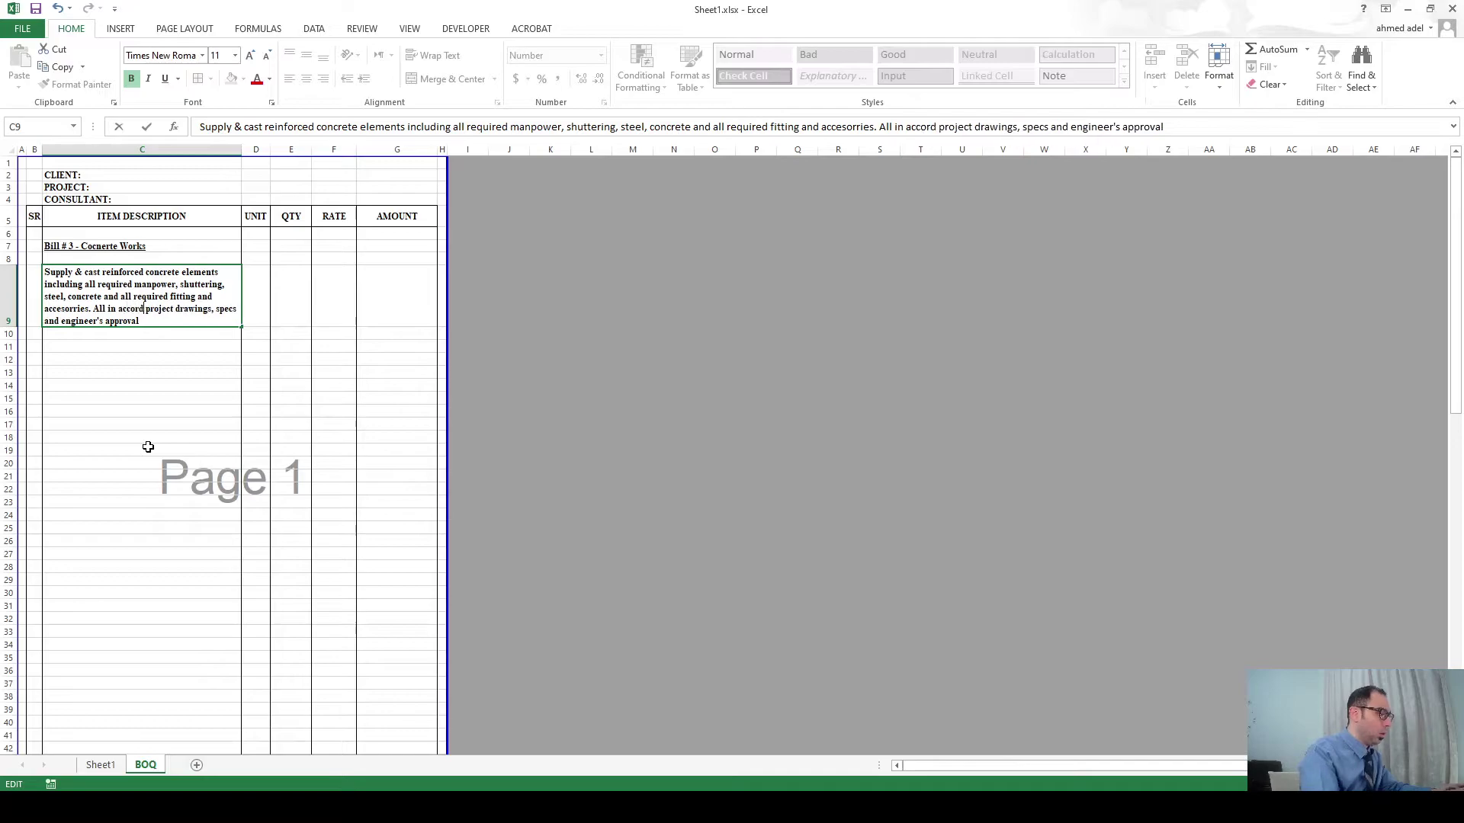
type(" with")
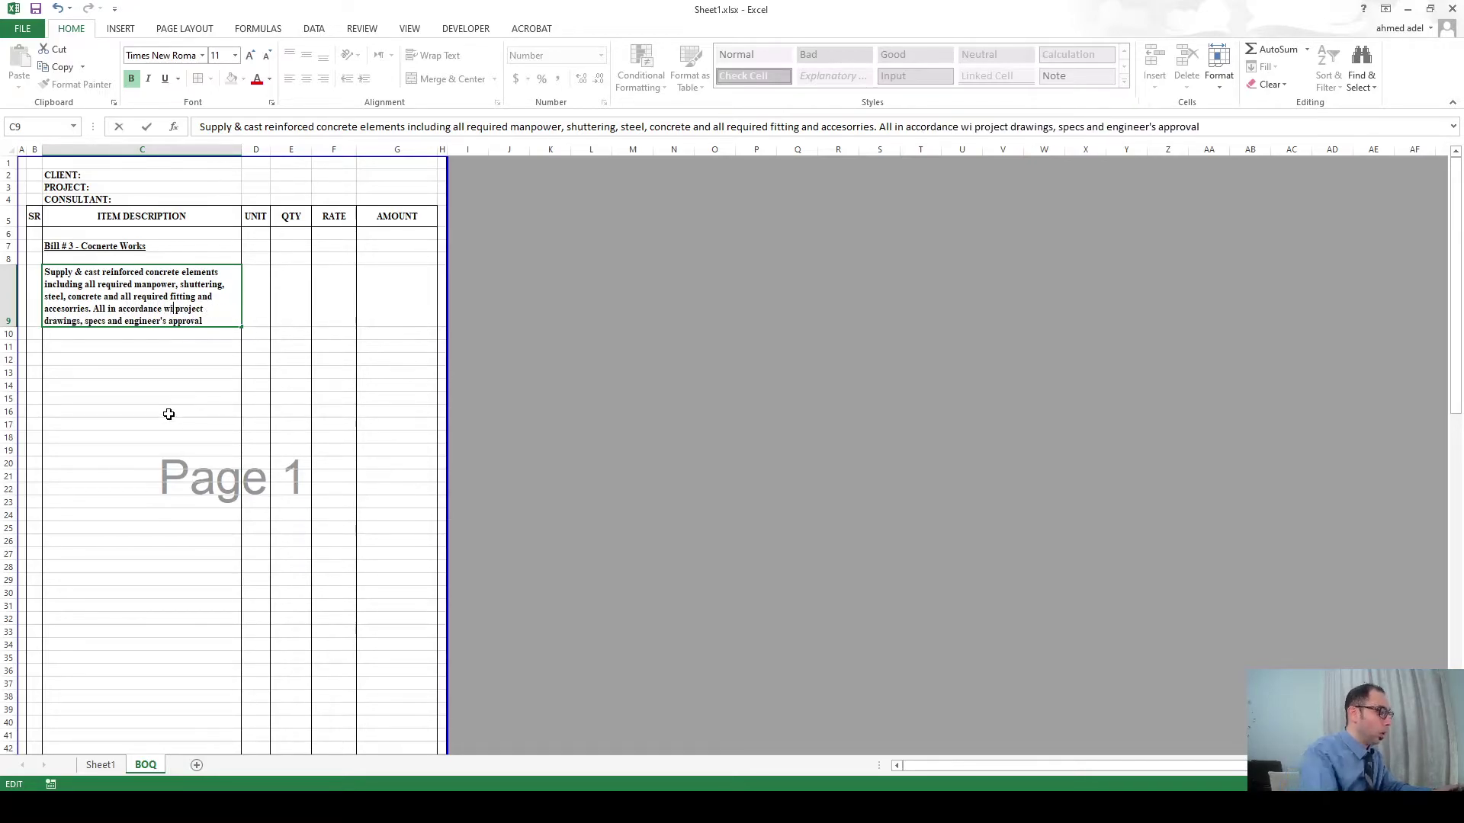
Delete rows from row 39 so TOTAL PAGE (1) ends page 1, then check the print preview.
left_click(148, 401)
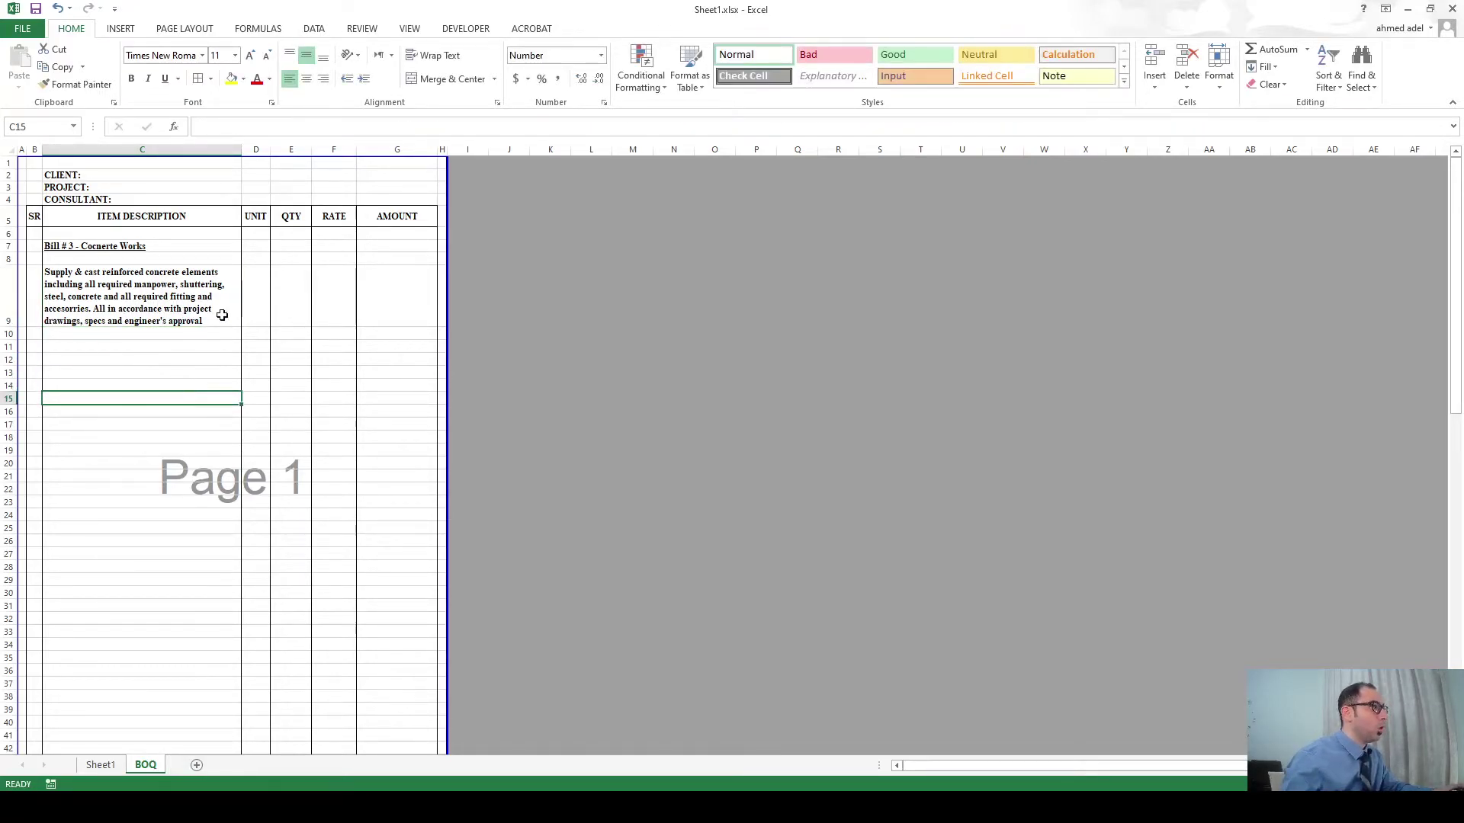
scroll(157, 403, "down", 6)
left_click(10, 422)
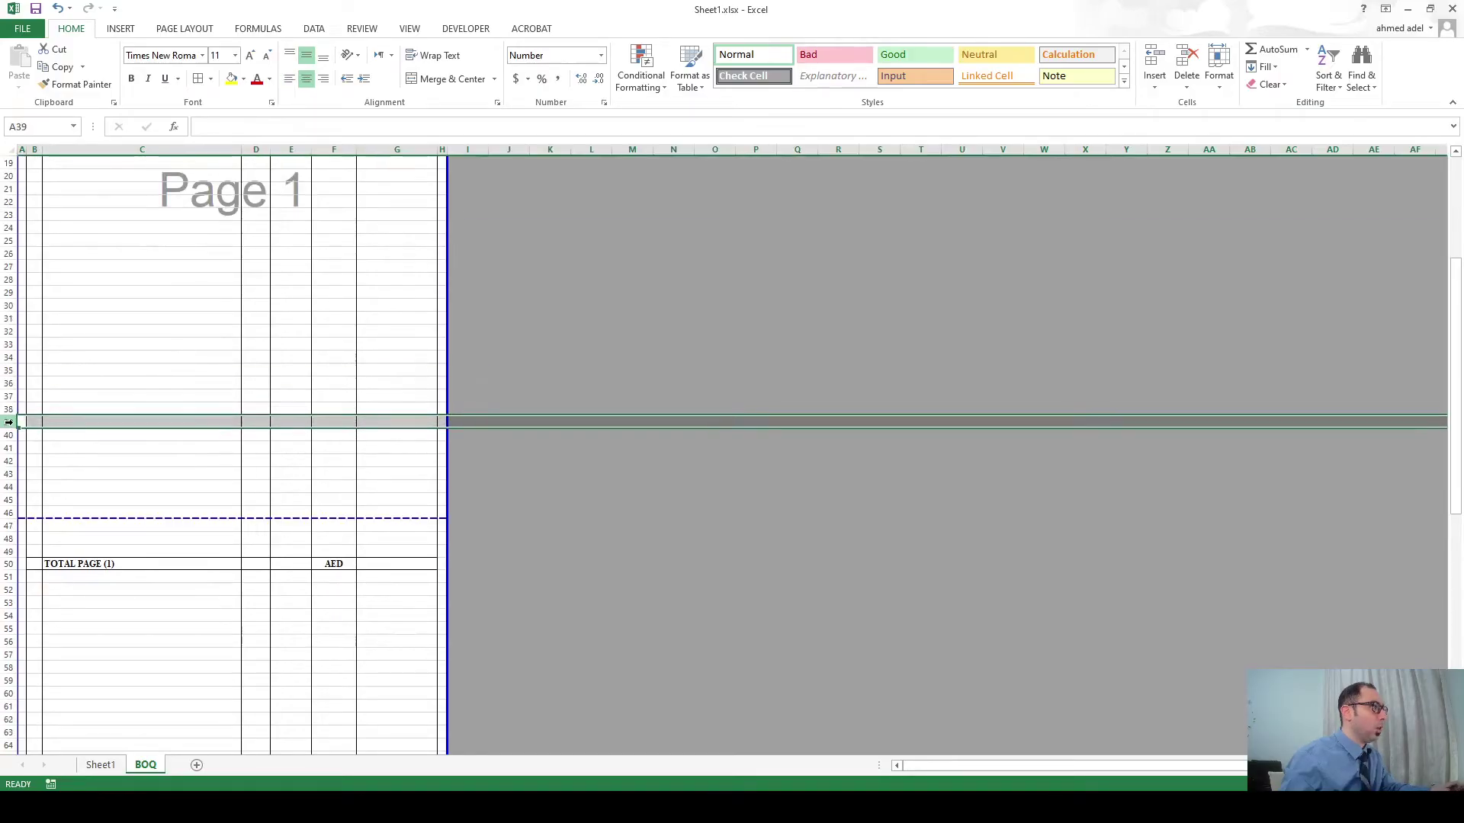
key("ctrl+minus")
key("ctrl+minus")
key("ctrl+minus")
key("ctrl+minus")
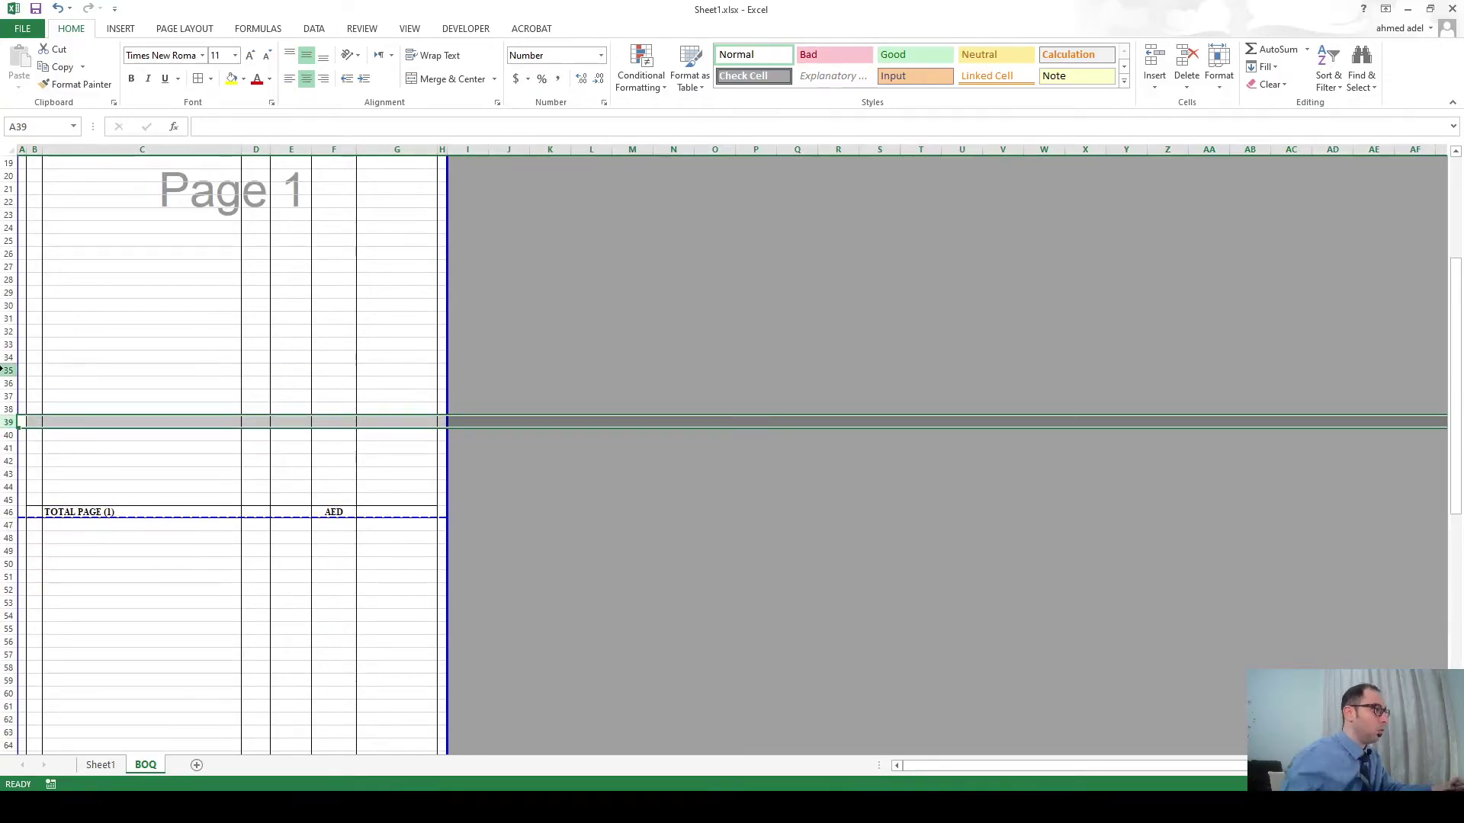
key("ctrl+p")
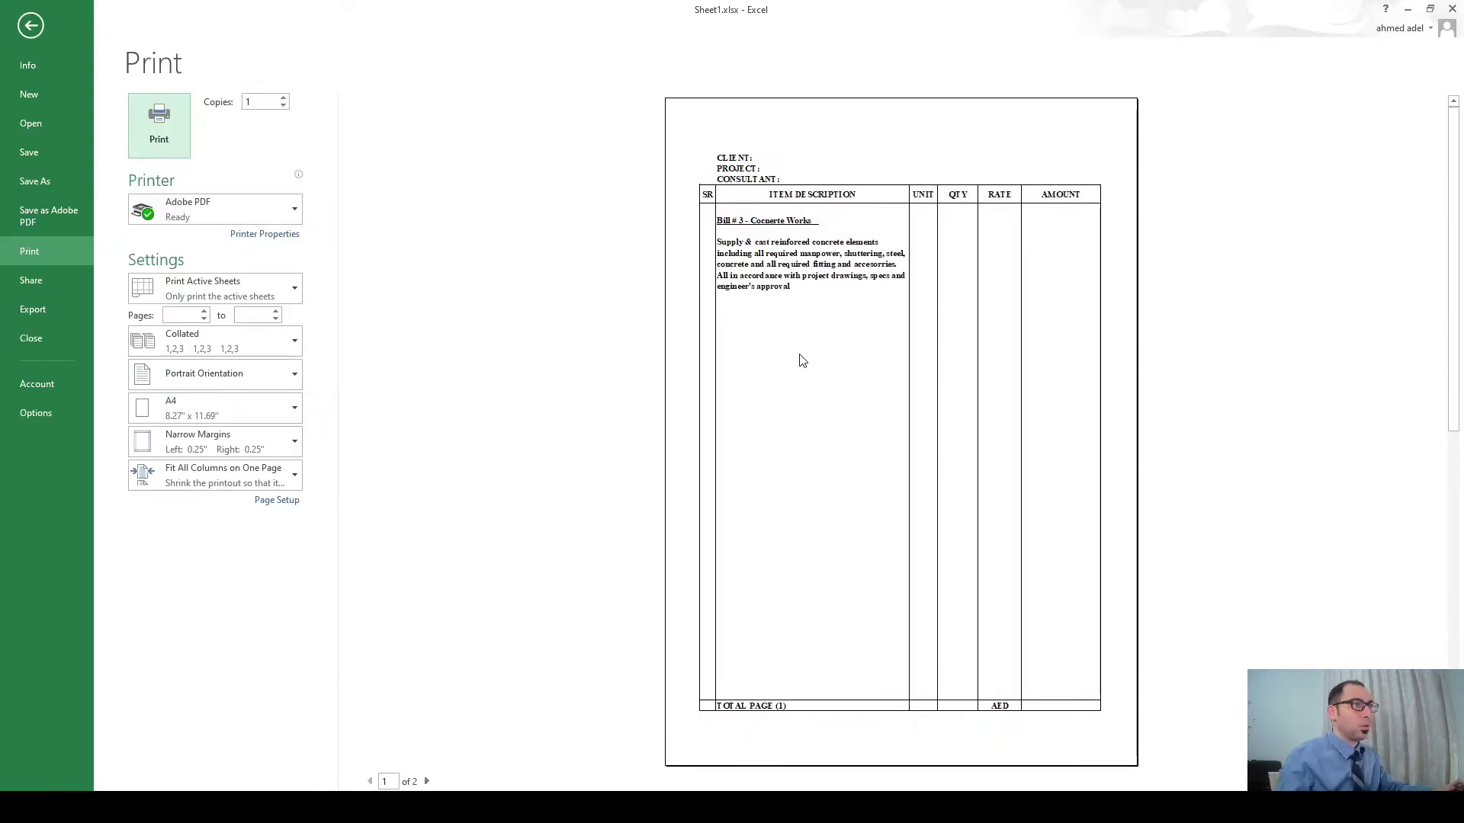
key("Escape")
scroll(320, 366, "up", 7)
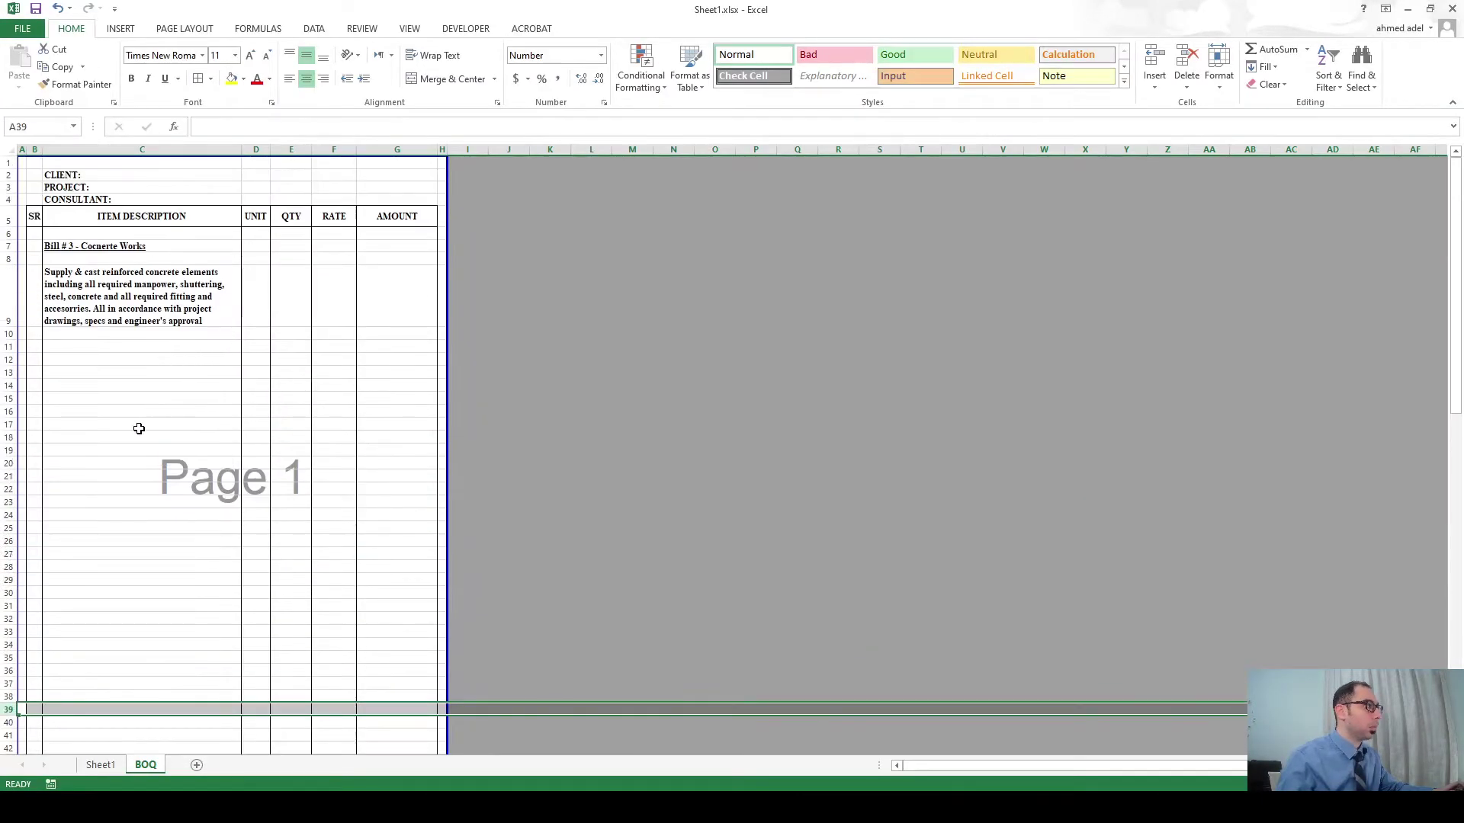
Enter the letter 'a' in cell B11 of the SR column.
left_click(34, 350)
type("a")
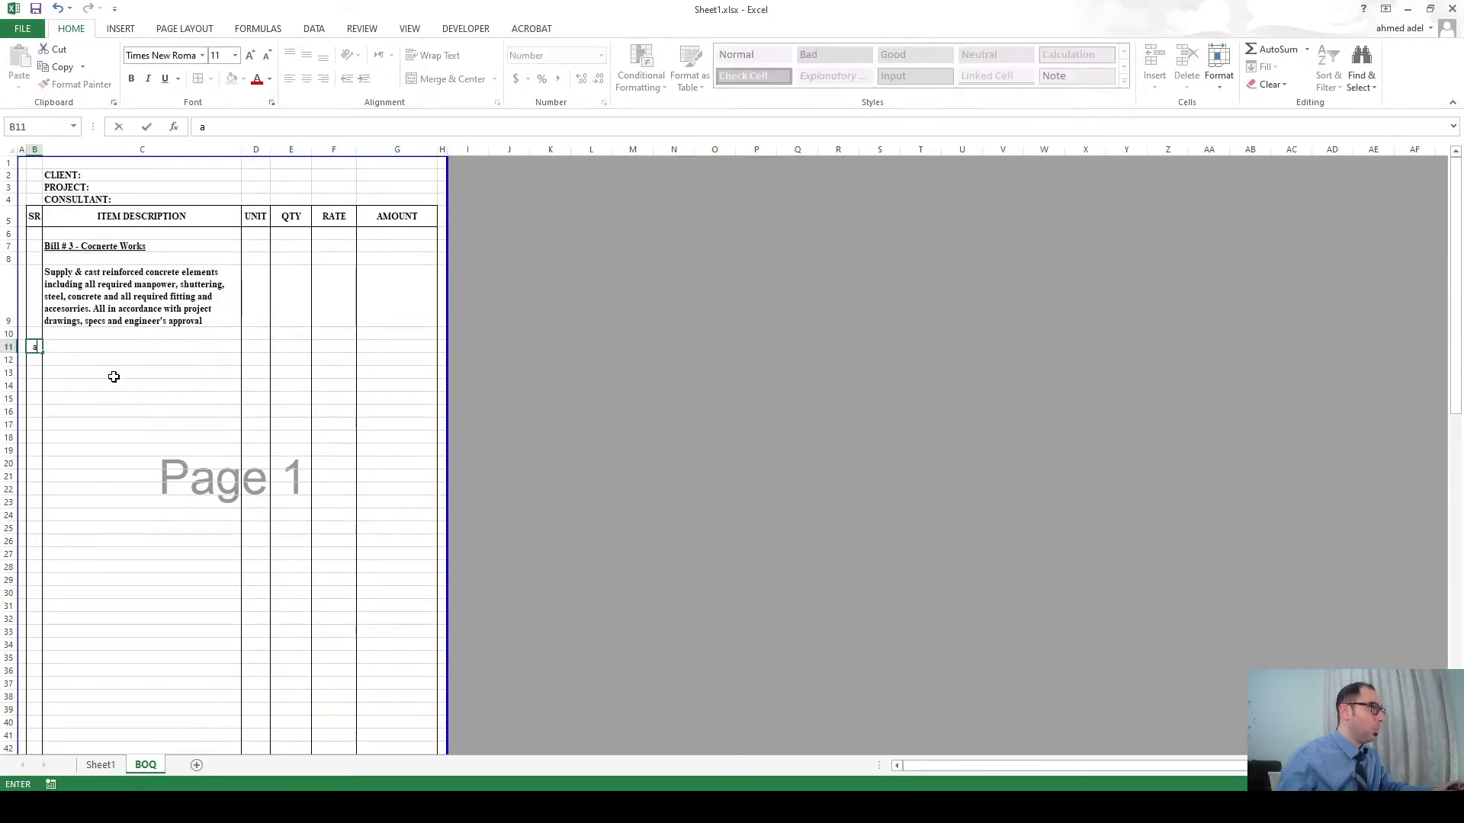
left_click(62, 381)
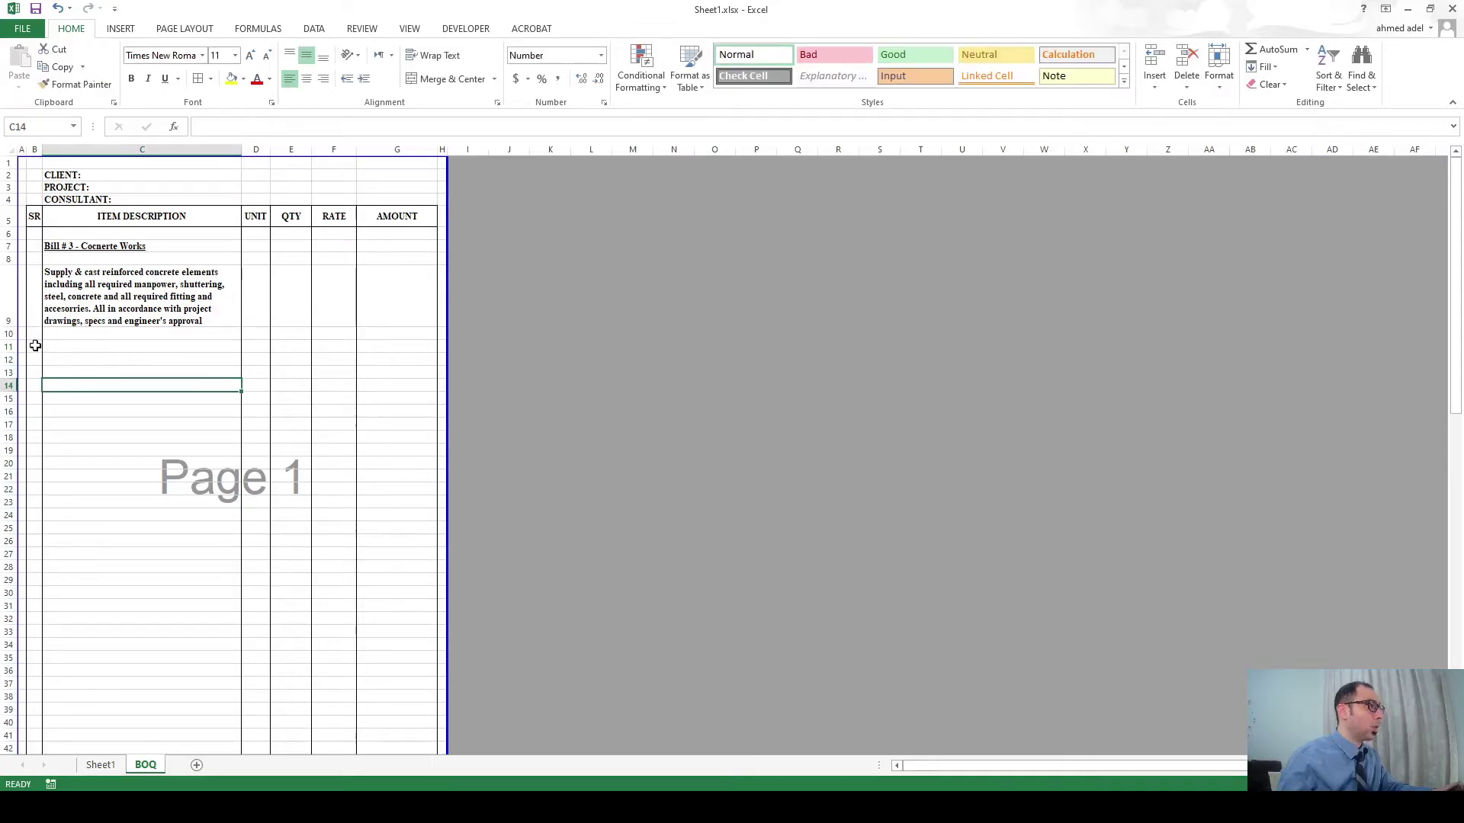
left_click(35, 346)
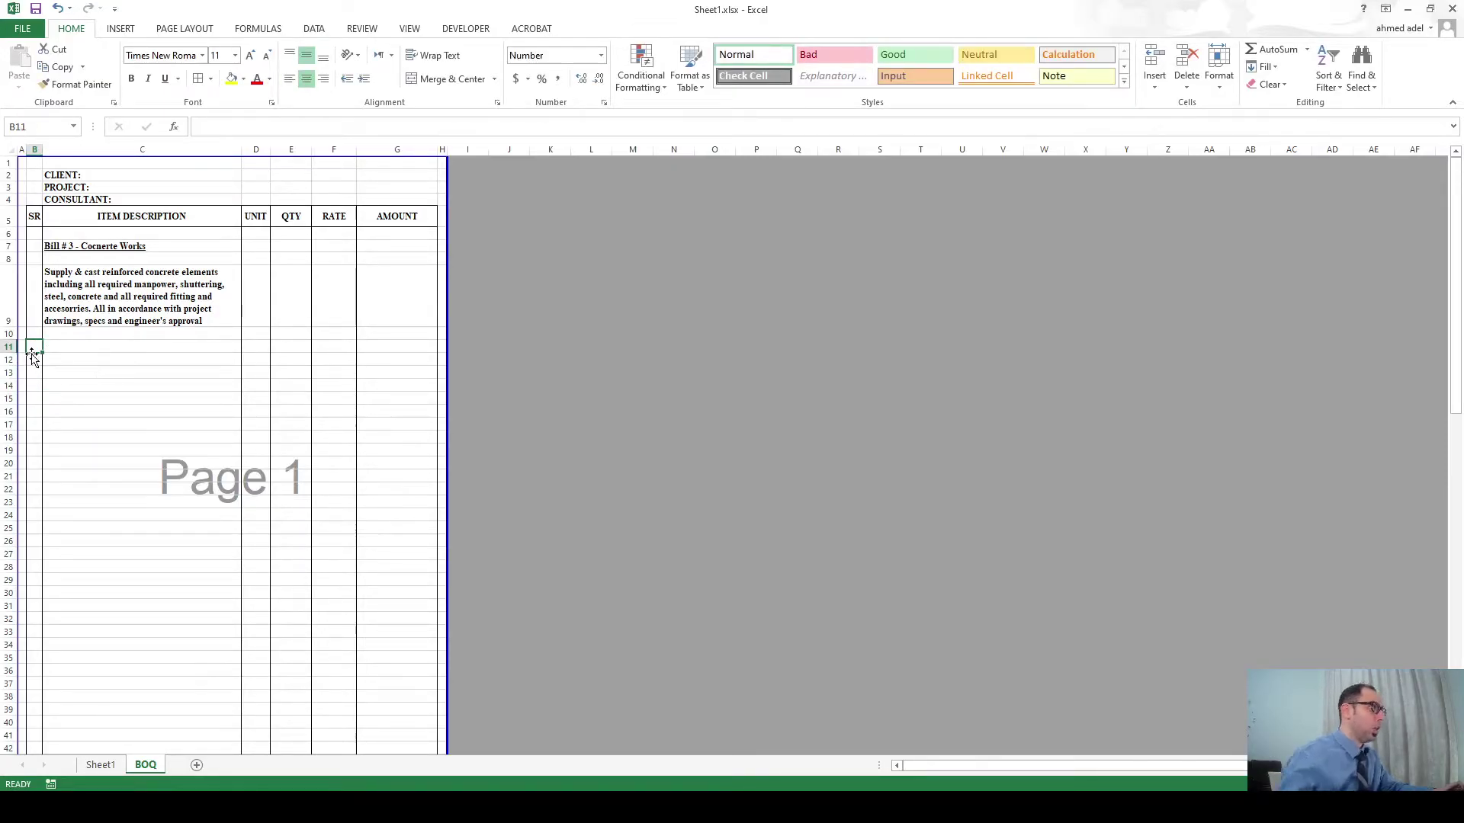
Clear B11 and review Sheet1's PILE CAPS through COLUMNS quantities.
key("Delete")
left_click(74, 350)
left_click(100, 765)
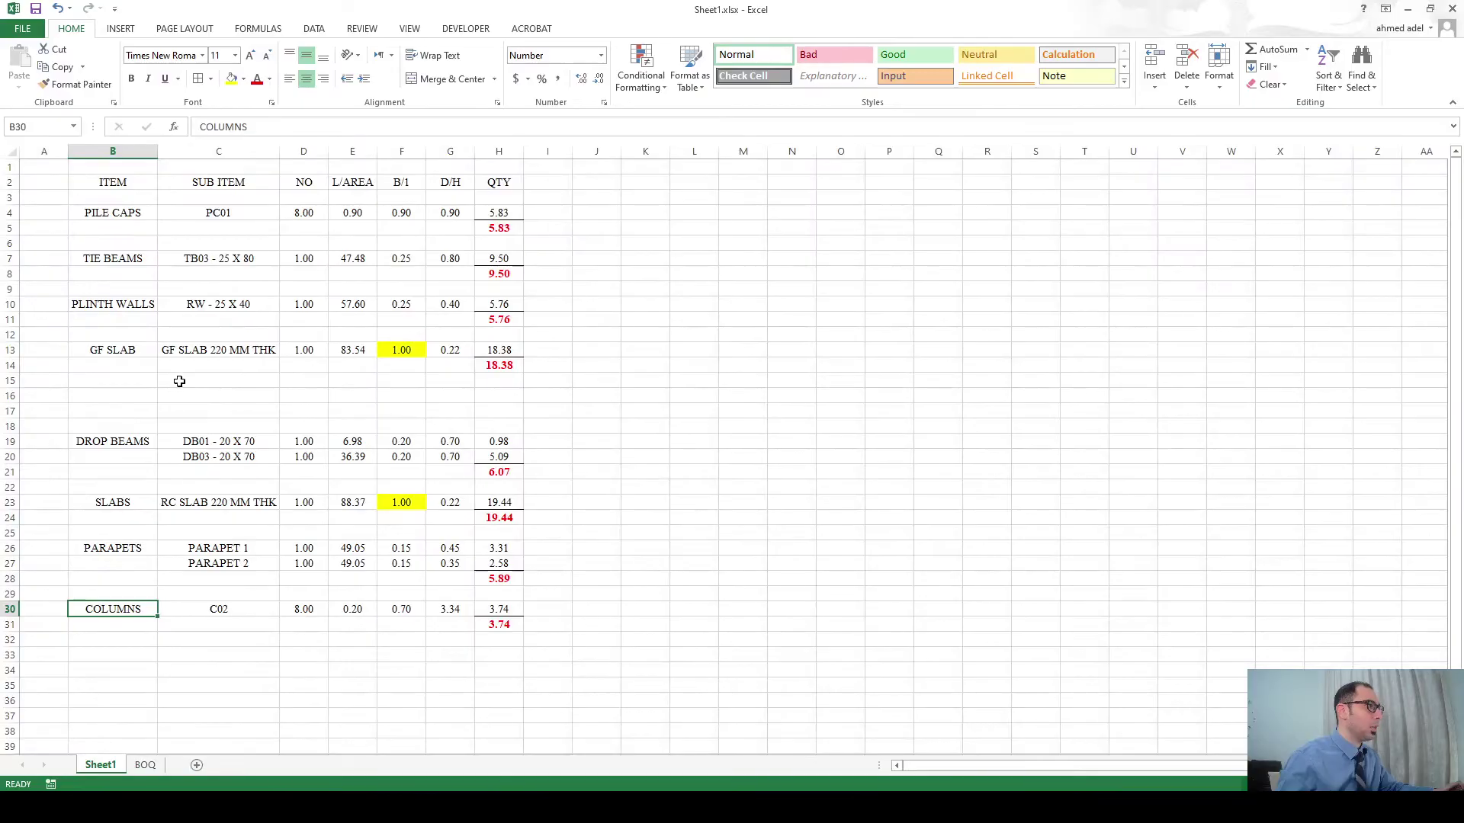
left_click_drag(114, 213, 503, 371)
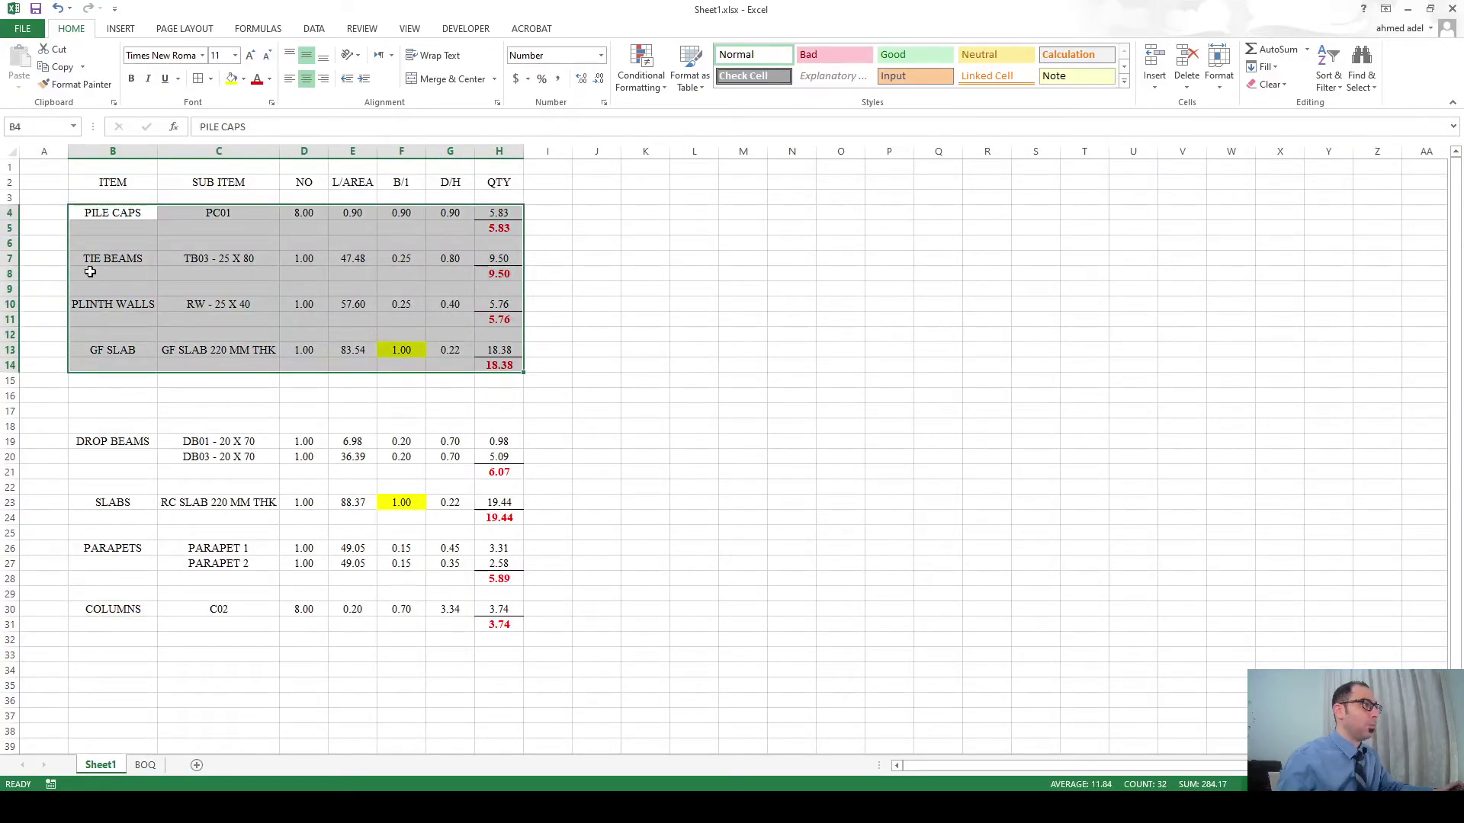
left_click_drag(131, 445, 501, 617)
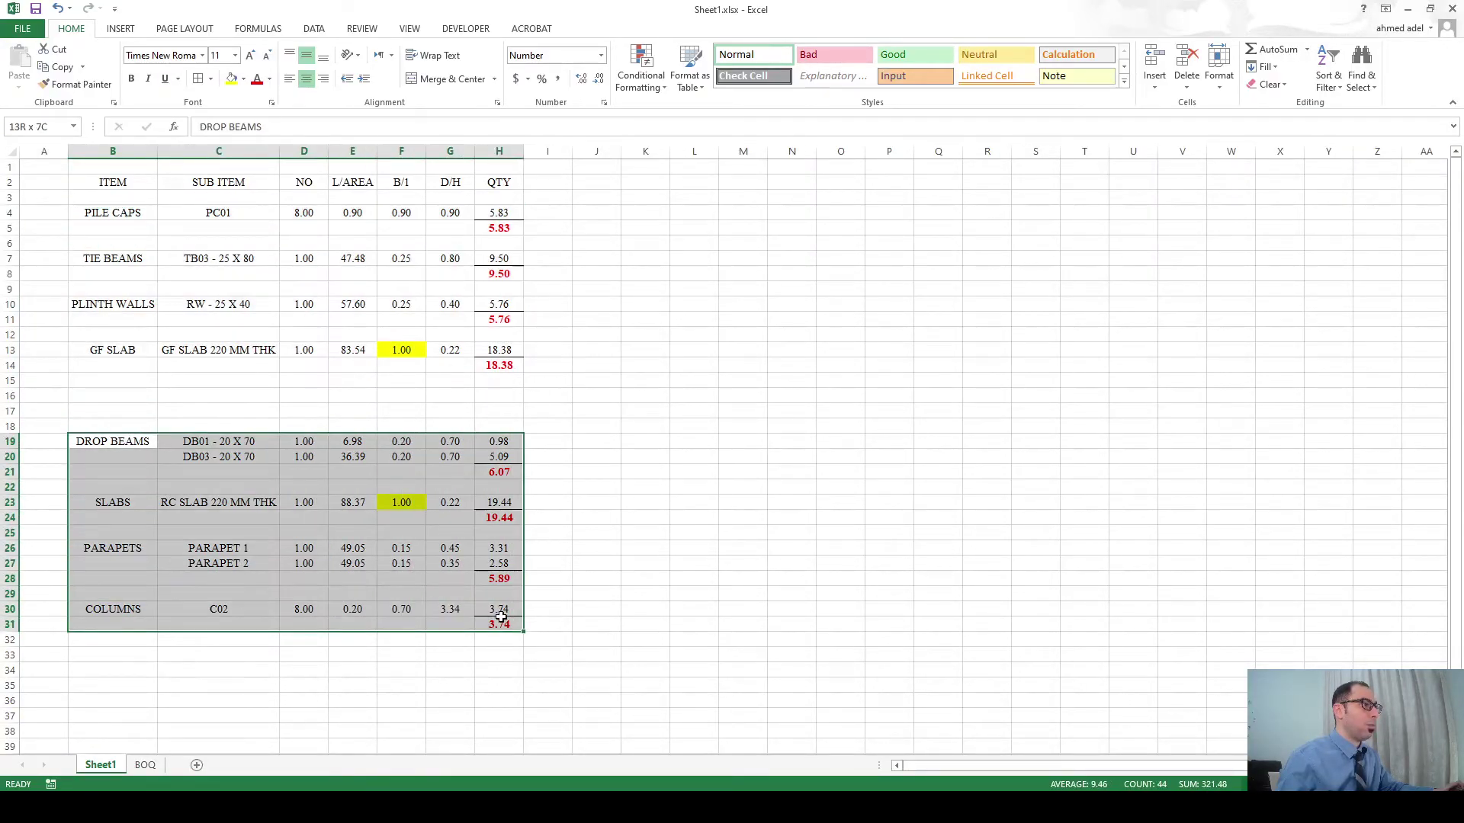
left_click(145, 764)
Enter 'Substructure' in C11 and make row 11 bold and underlined.
type("Su")
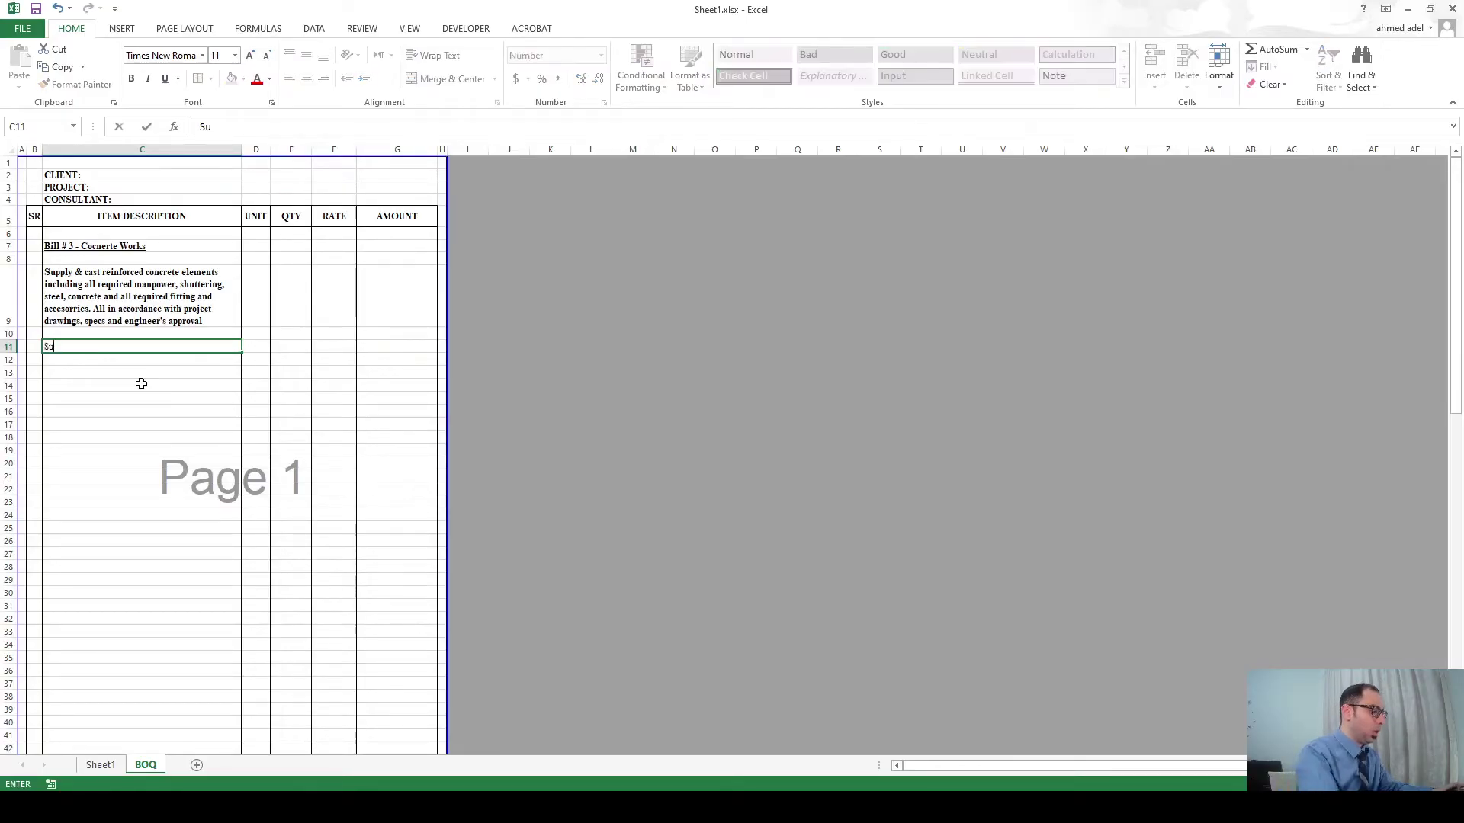
type("bstructure")
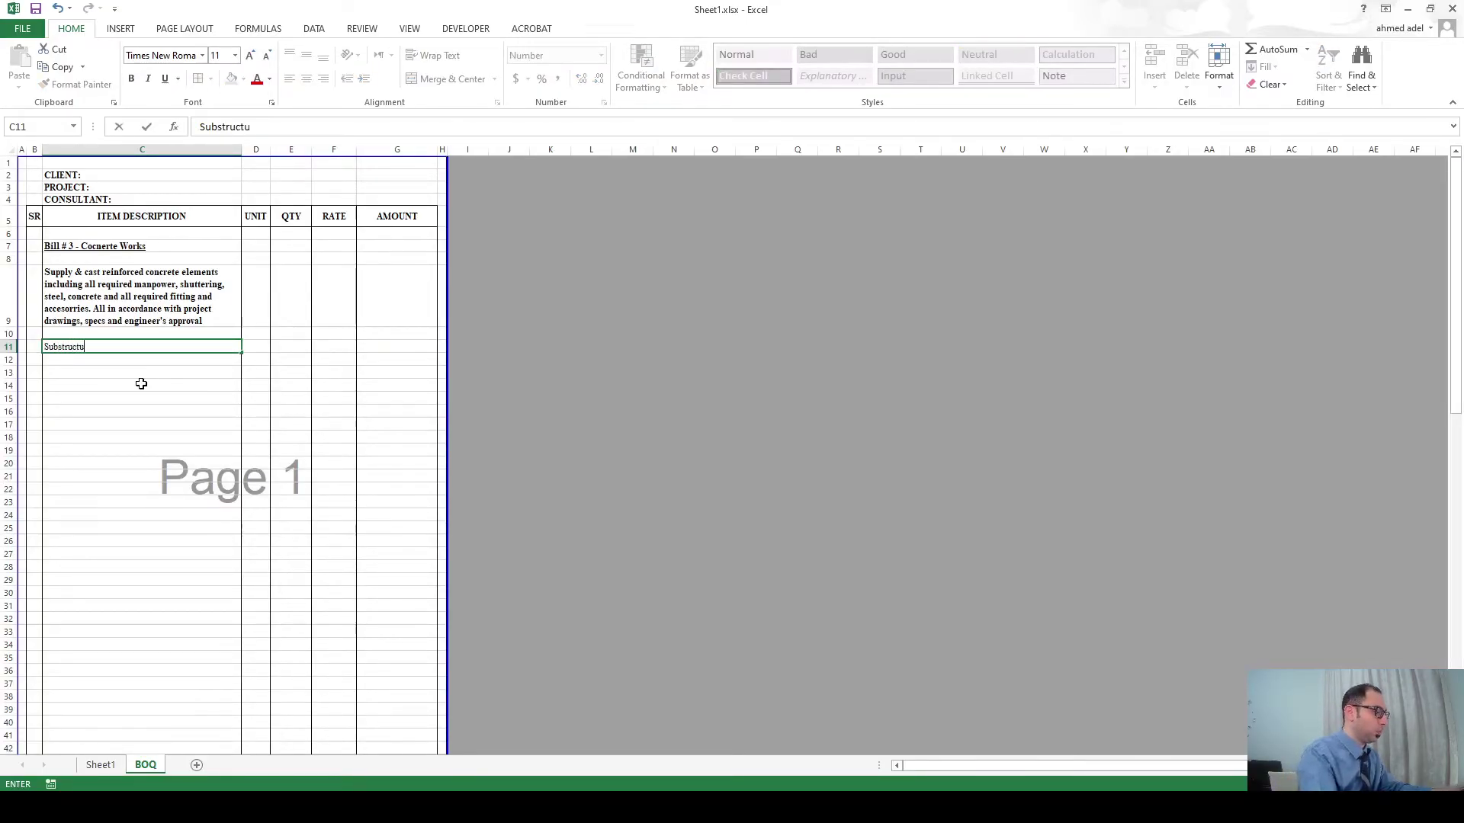
left_click(208, 410)
left_click(9, 346)
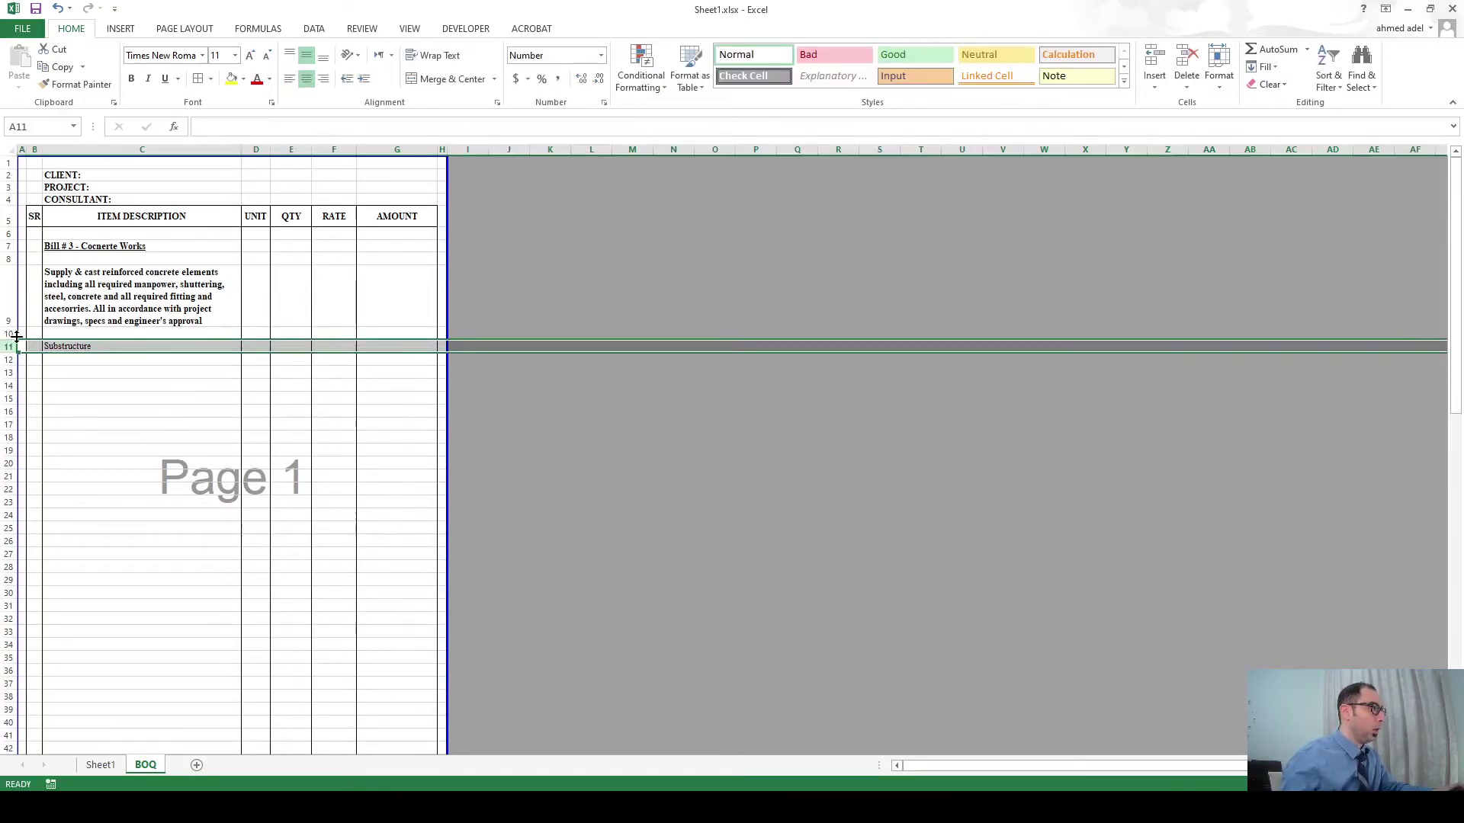
left_click(131, 78)
left_click(165, 78)
left_click(99, 395)
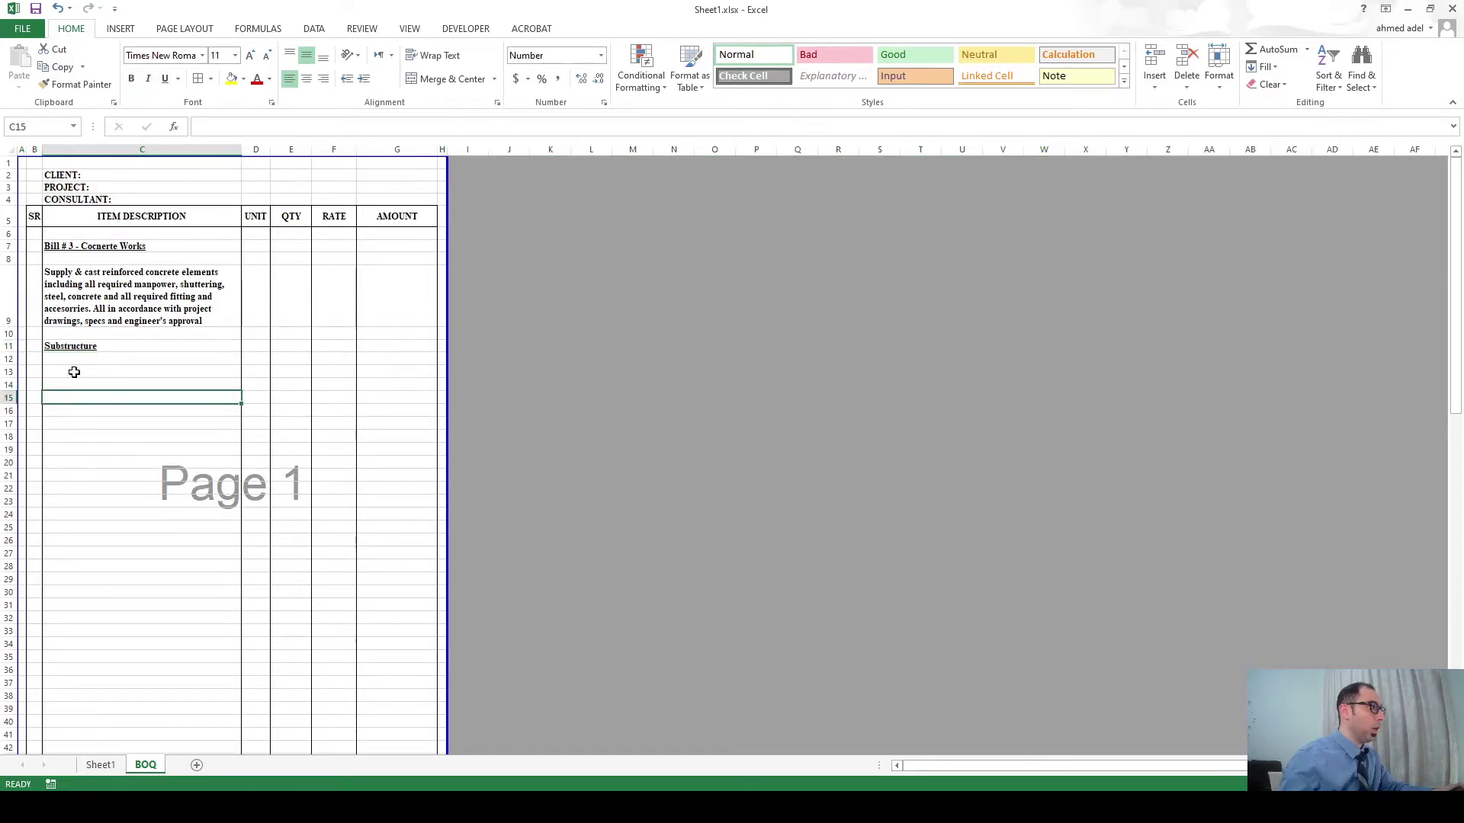
left_click(74, 372)
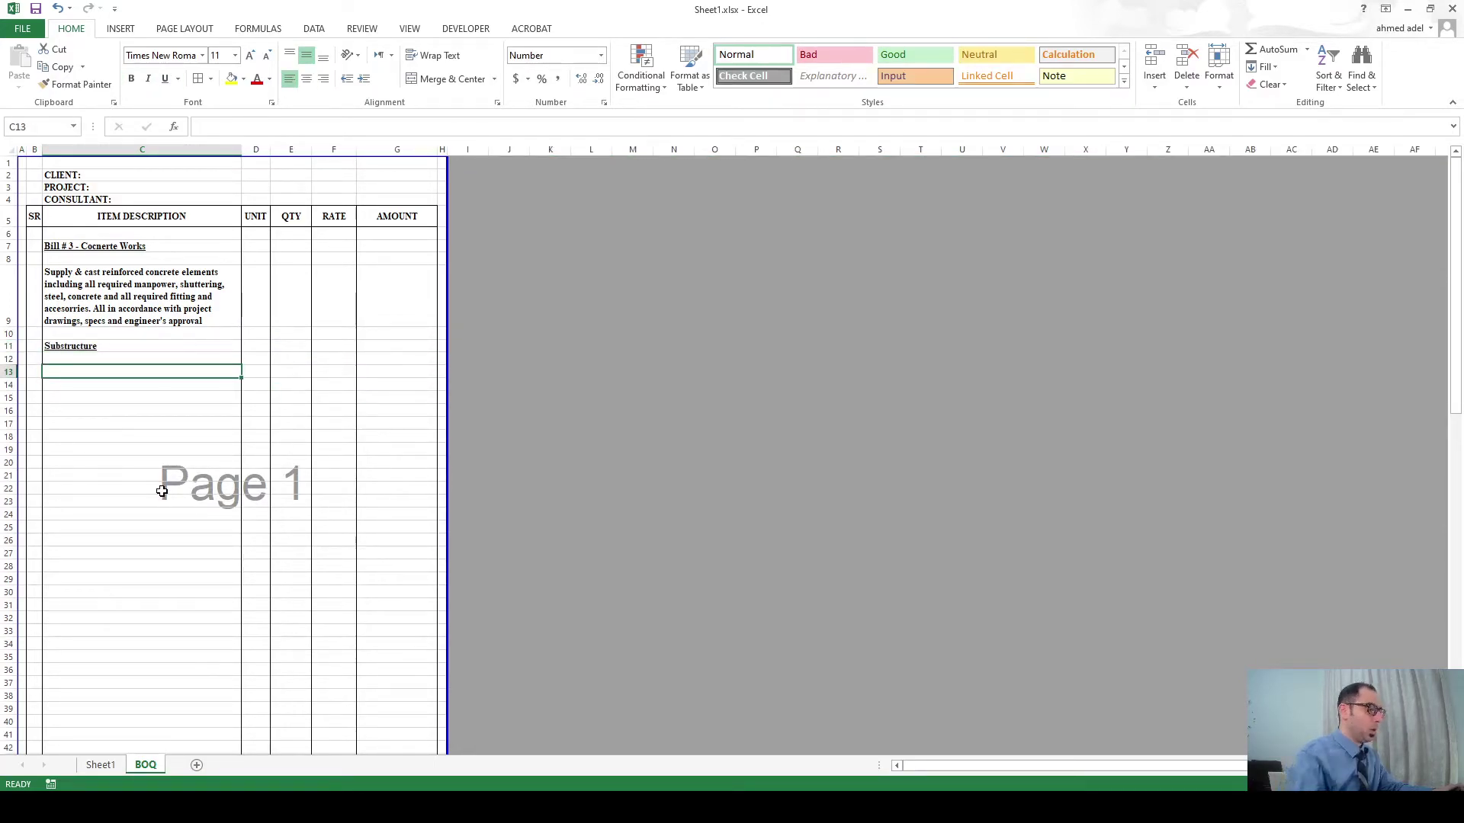
Using Sheet1's item names, enter RC pile caps, RC tie beams, RC plinth walls and RC GF slab in C13–C19.
left_click(101, 766)
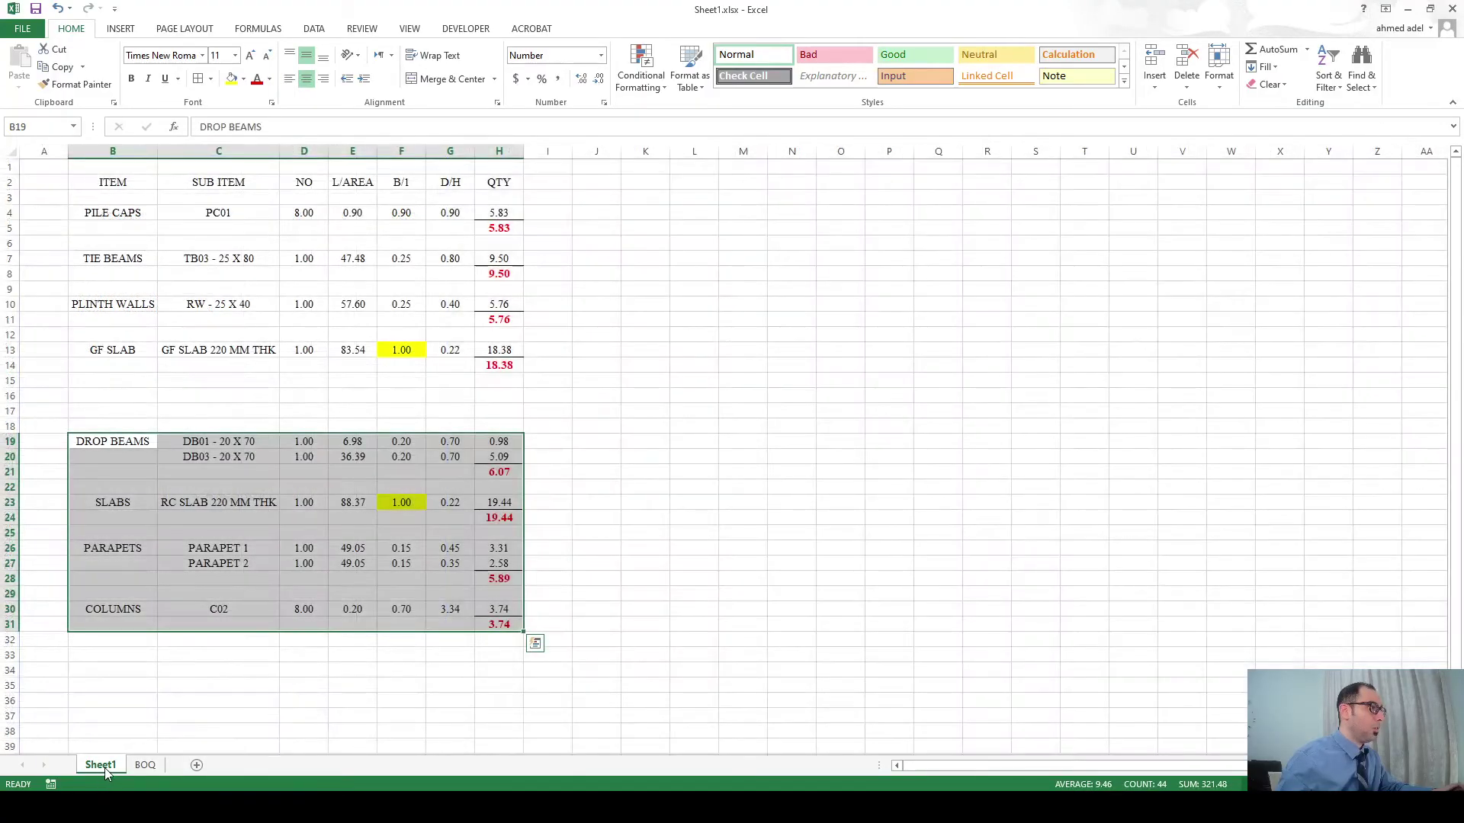
left_click_drag(129, 214, 113, 353)
left_click(145, 766)
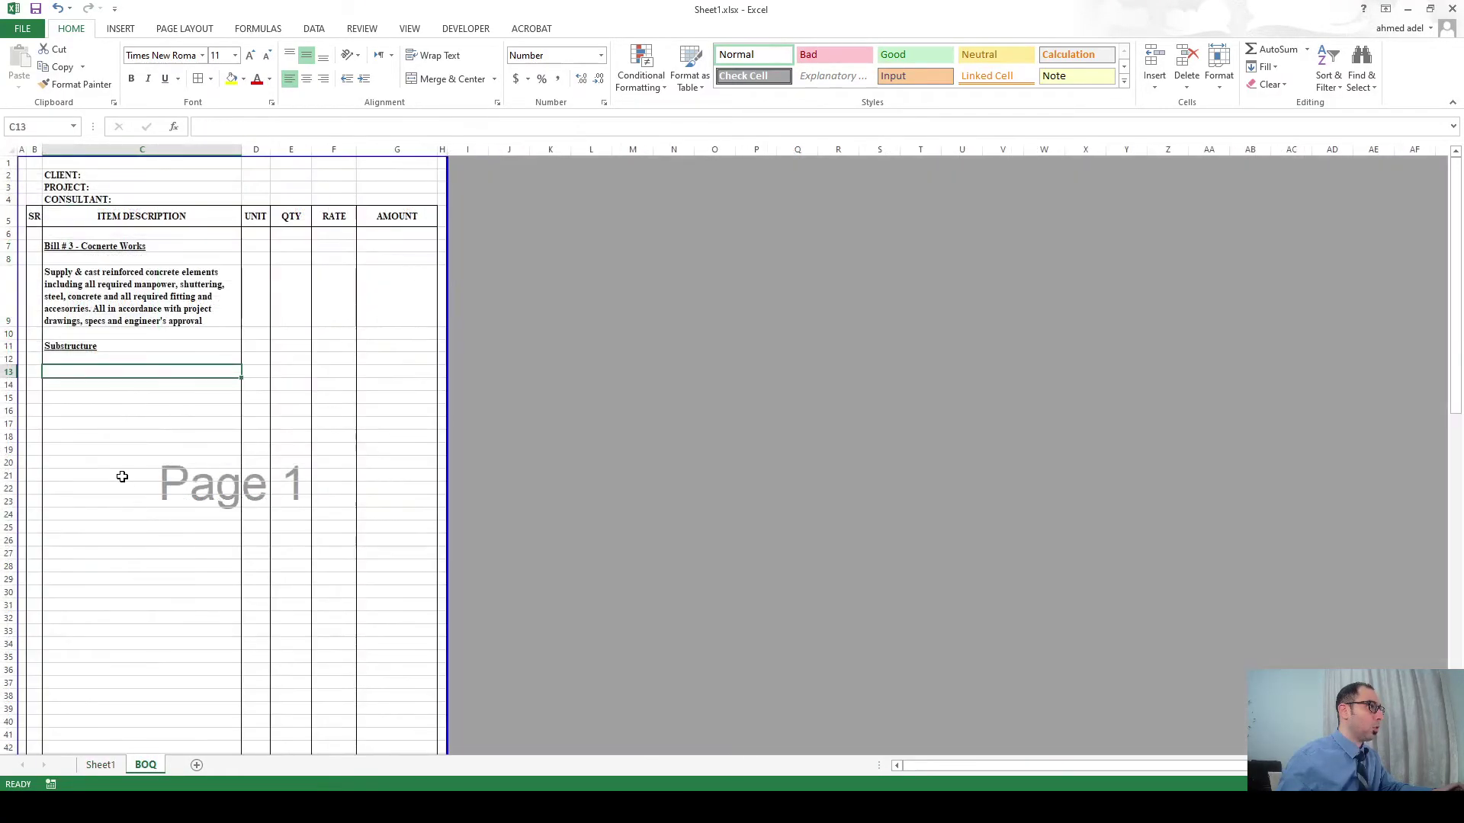
type("RC pile caps")
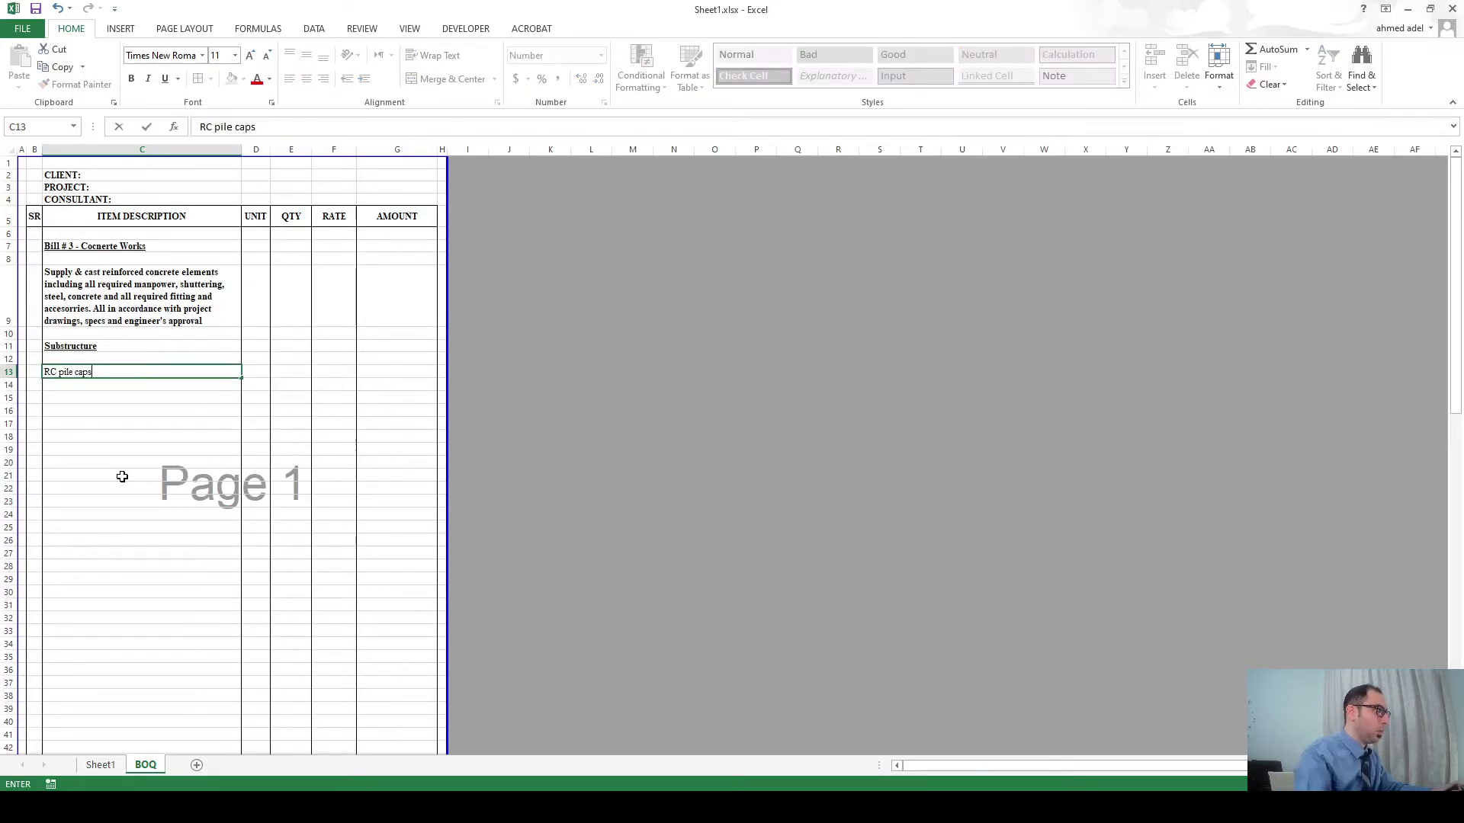
key("Return")
key("Return")
type("RC tie")
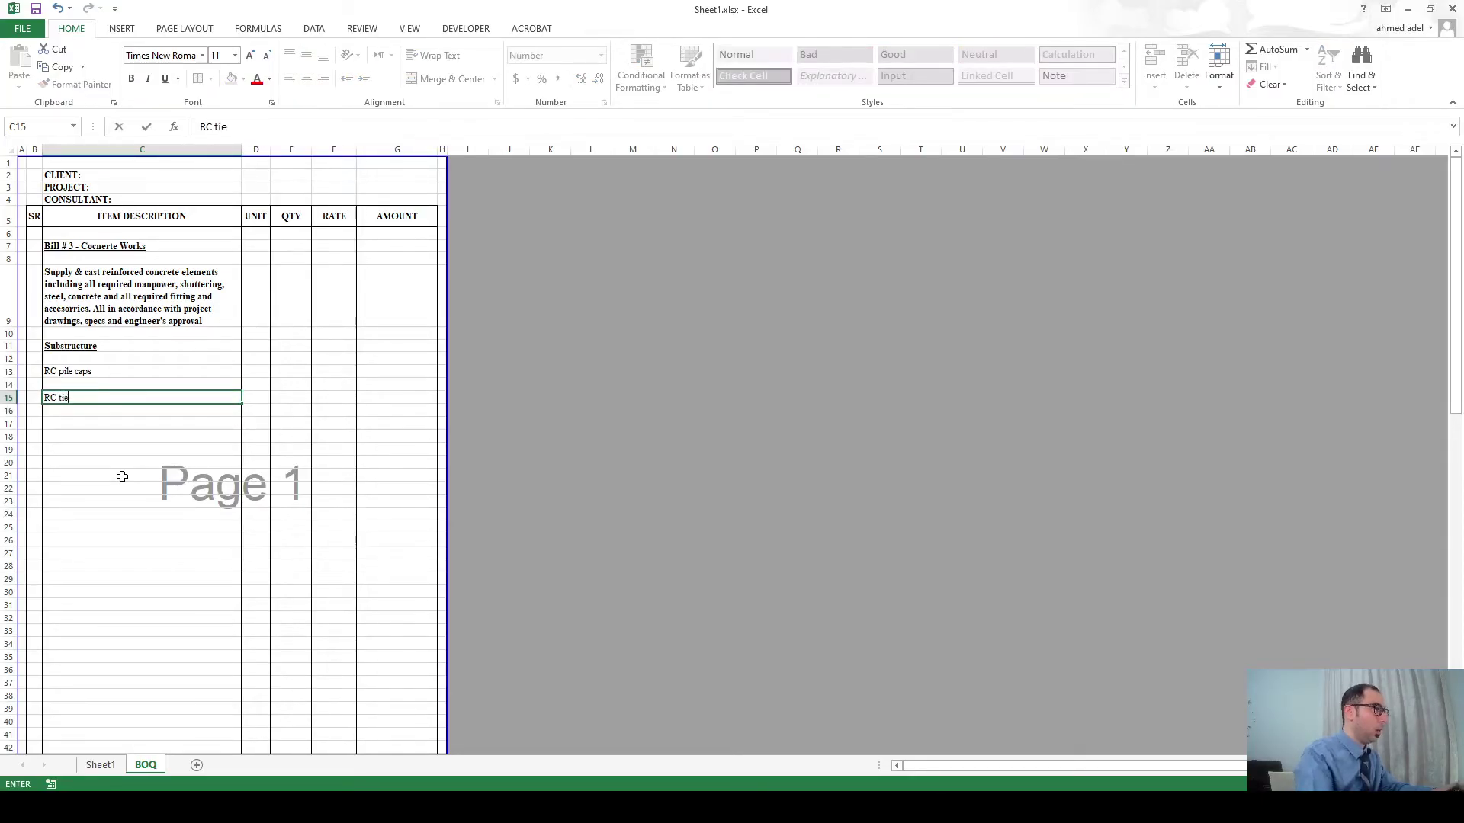
type(" beams")
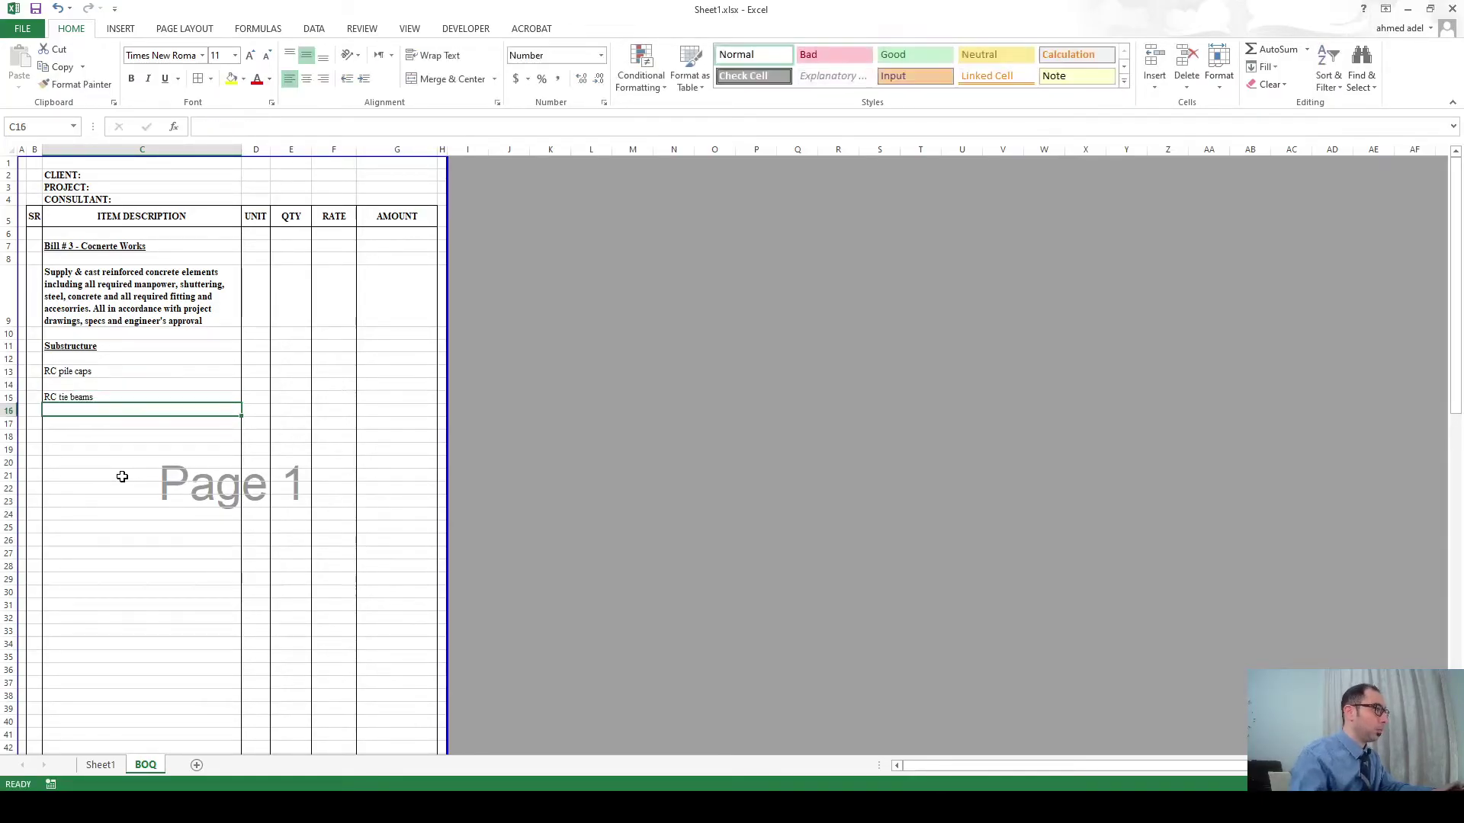
key("Return")
key("Return")
type("RC")
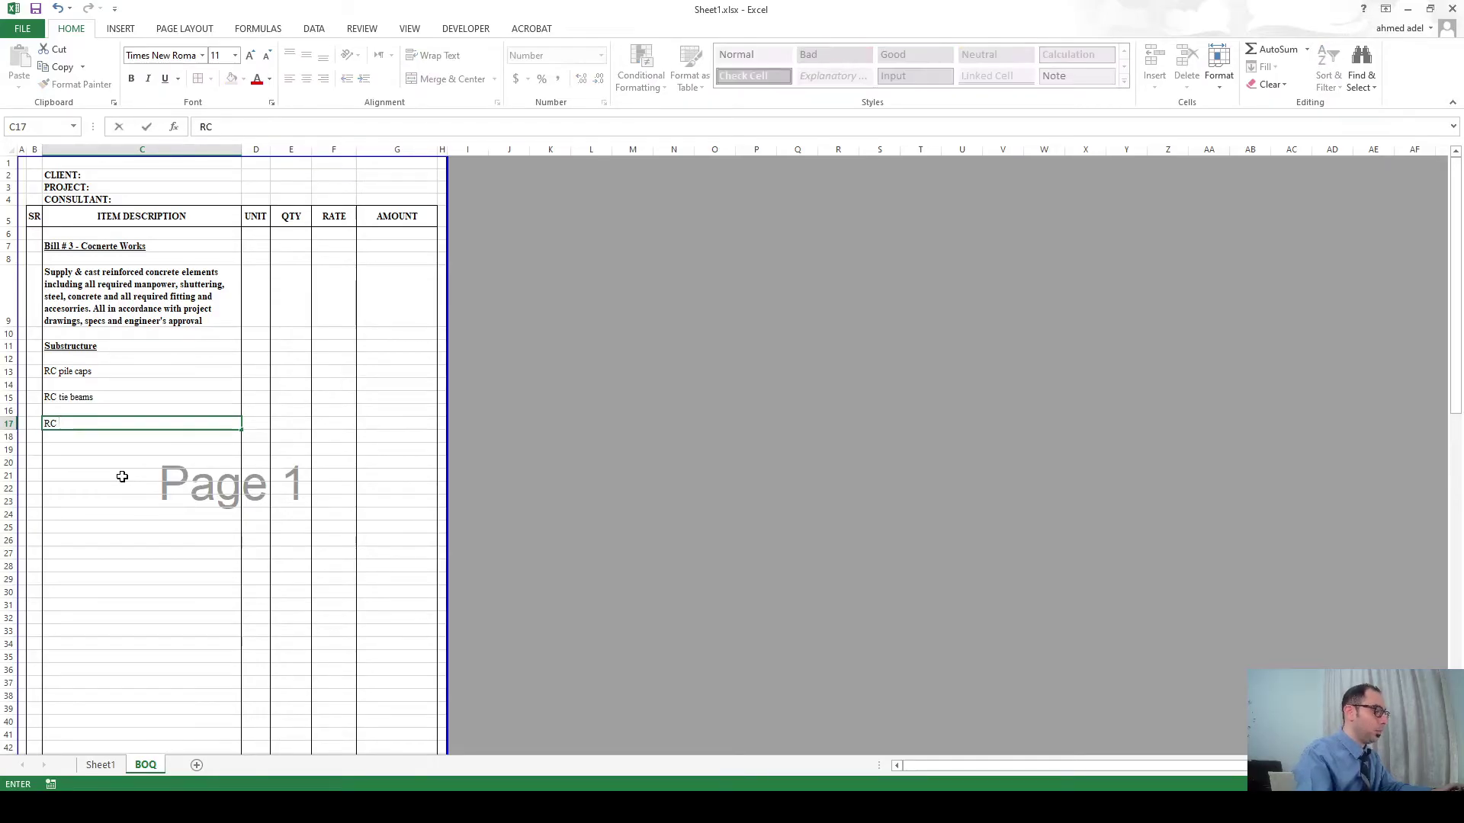
type(" plinth walls")
key("Return")
key("Return")
type("R")
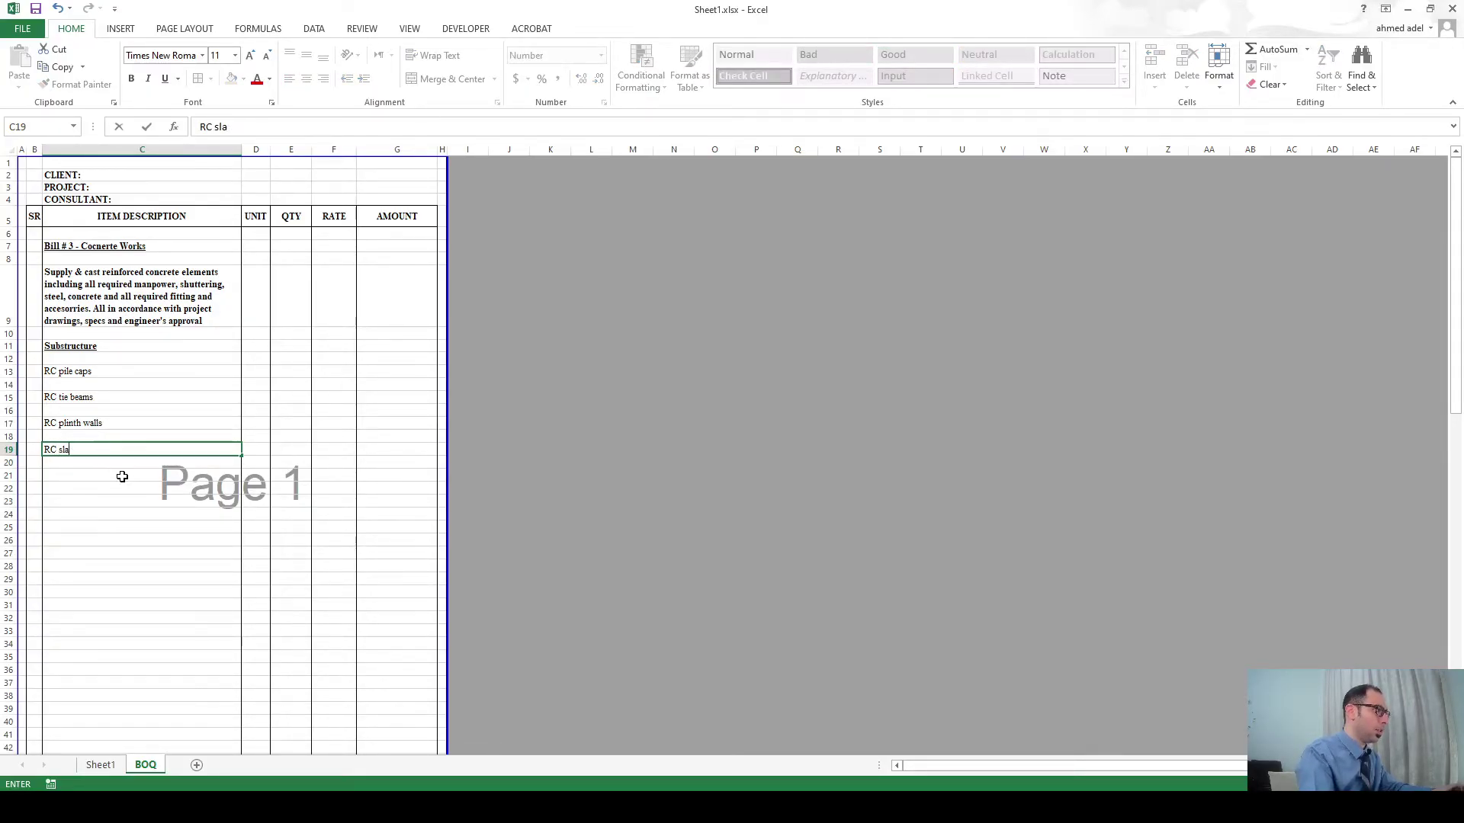
type("C GF sla")
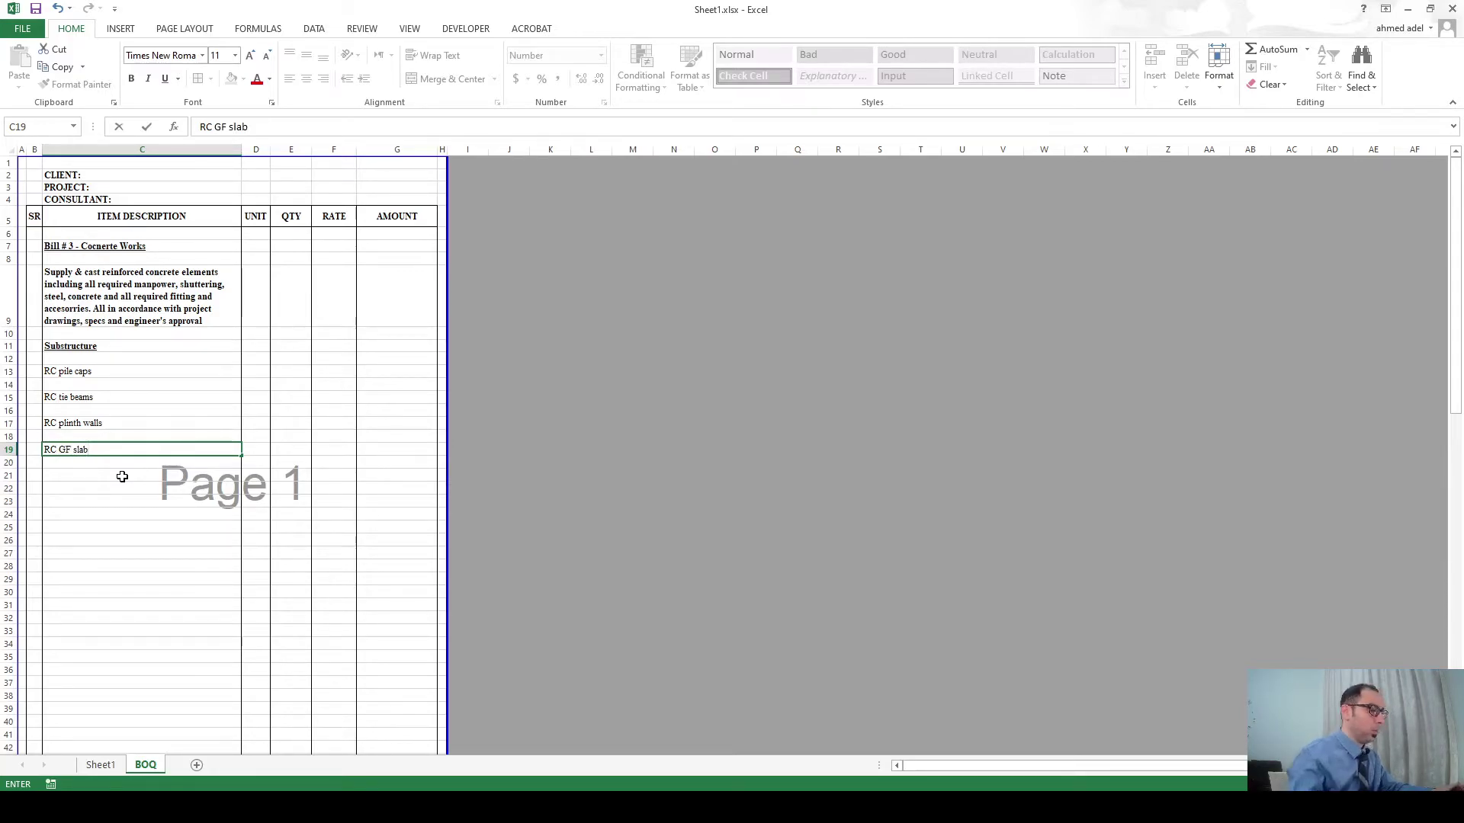
key("Return")
Enter m³ in D13 for RC pile caps, with the 3 formatted as superscript.
left_click(259, 370)
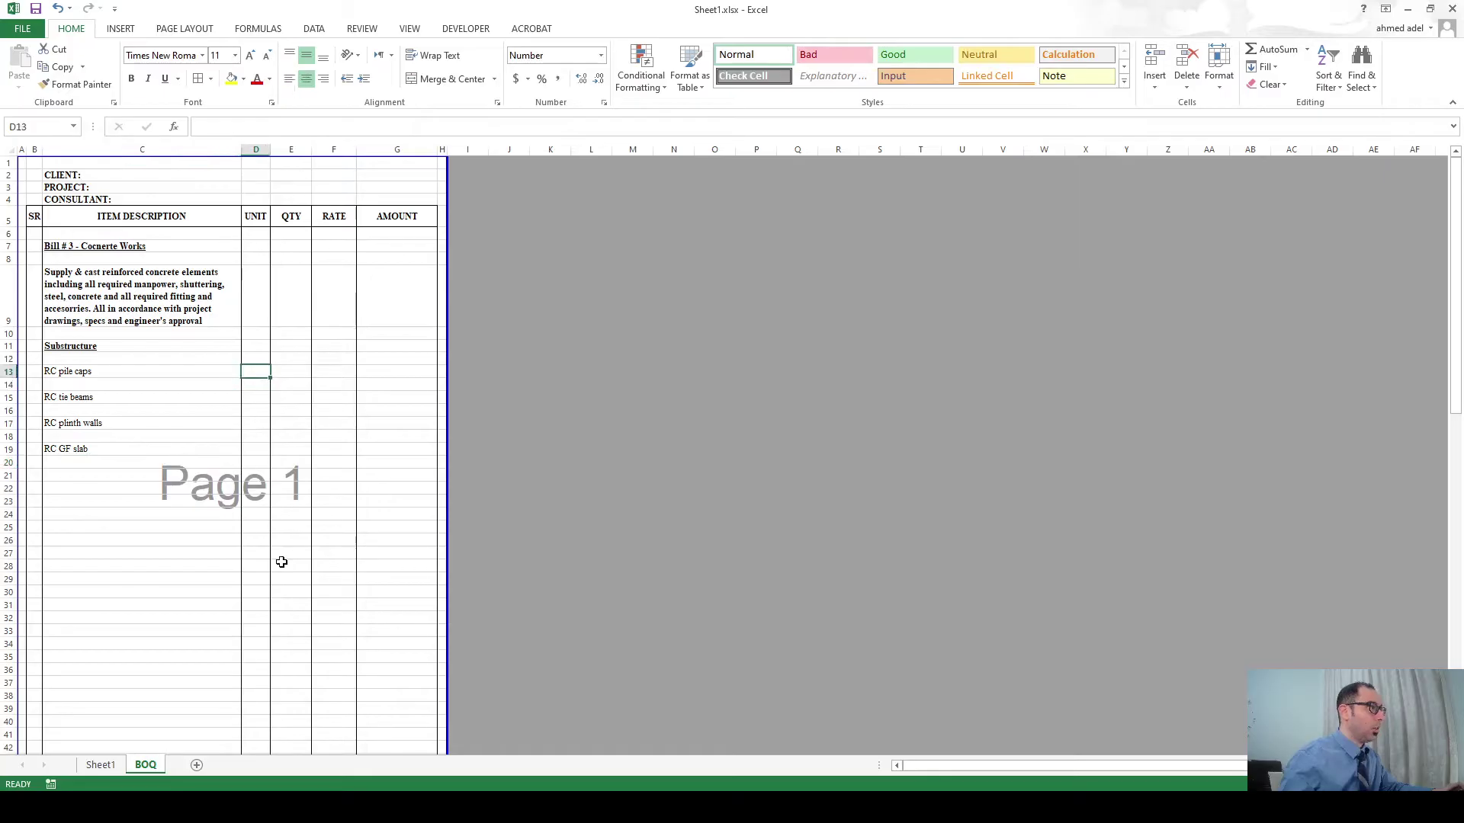
type("m3")
key("Tab")
key("Left")
key("F2")
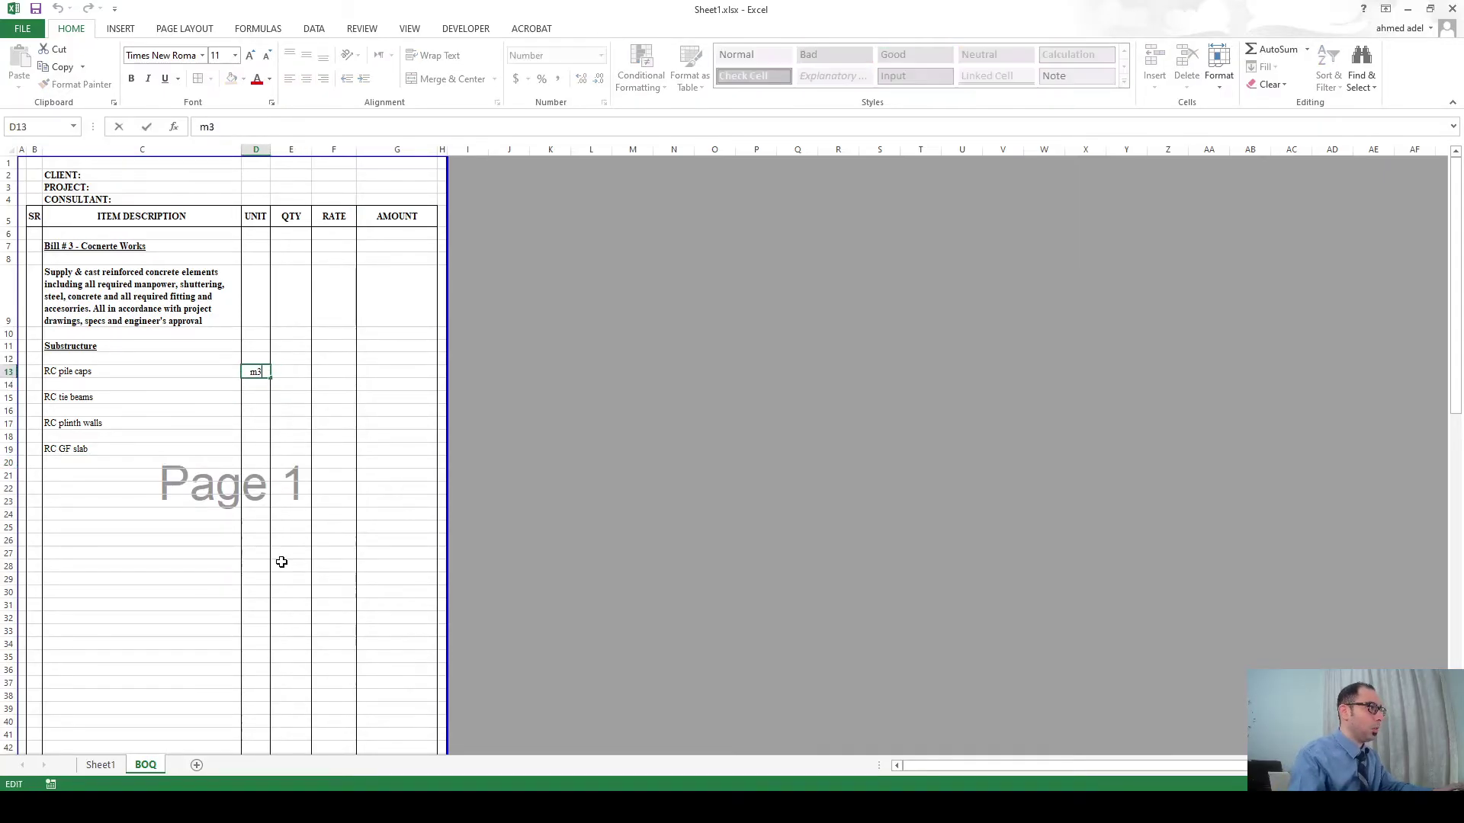
right_click(259, 372)
left_click(305, 459)
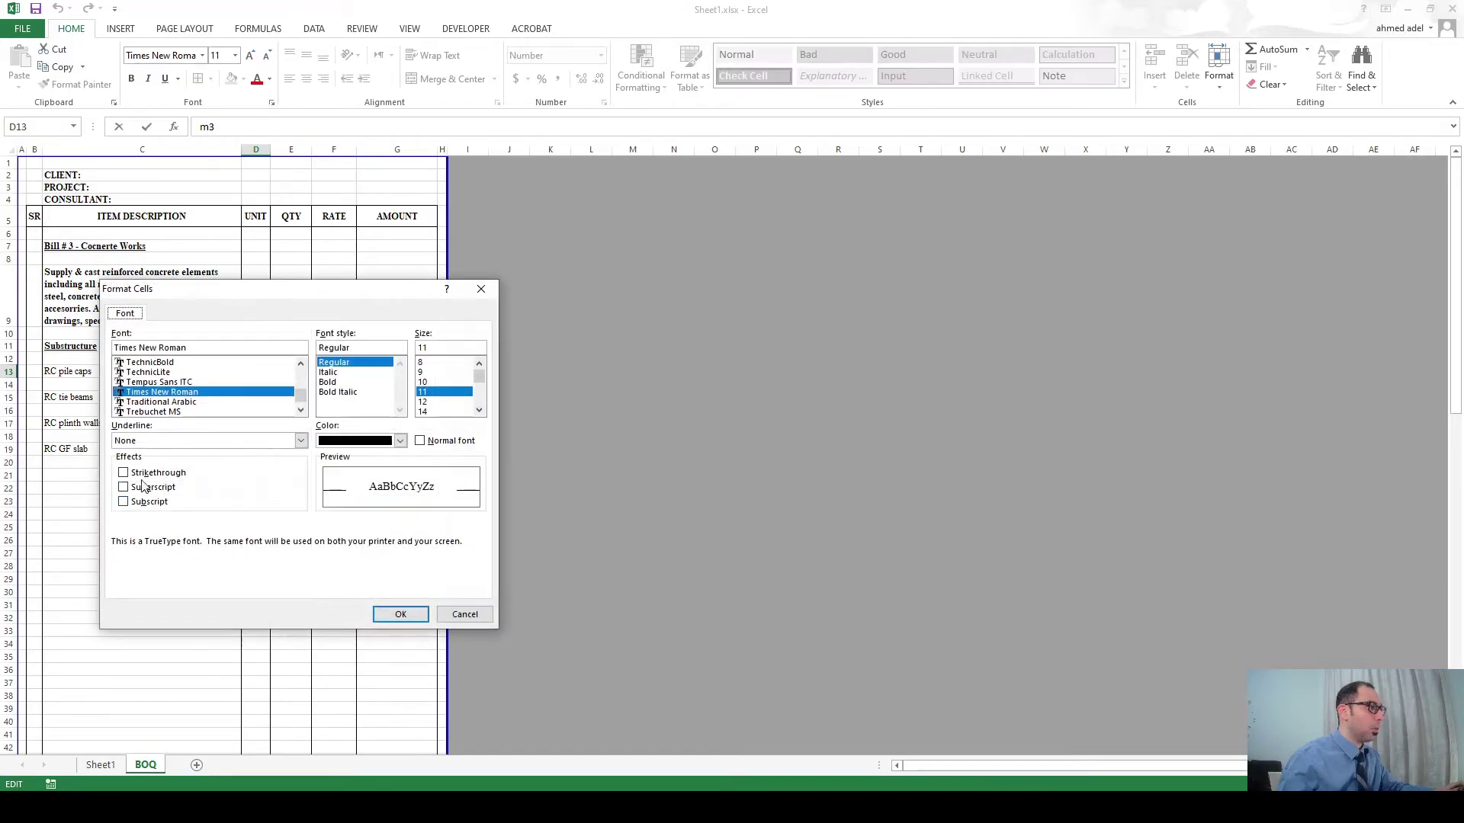
left_click(141, 488)
left_click(400, 614)
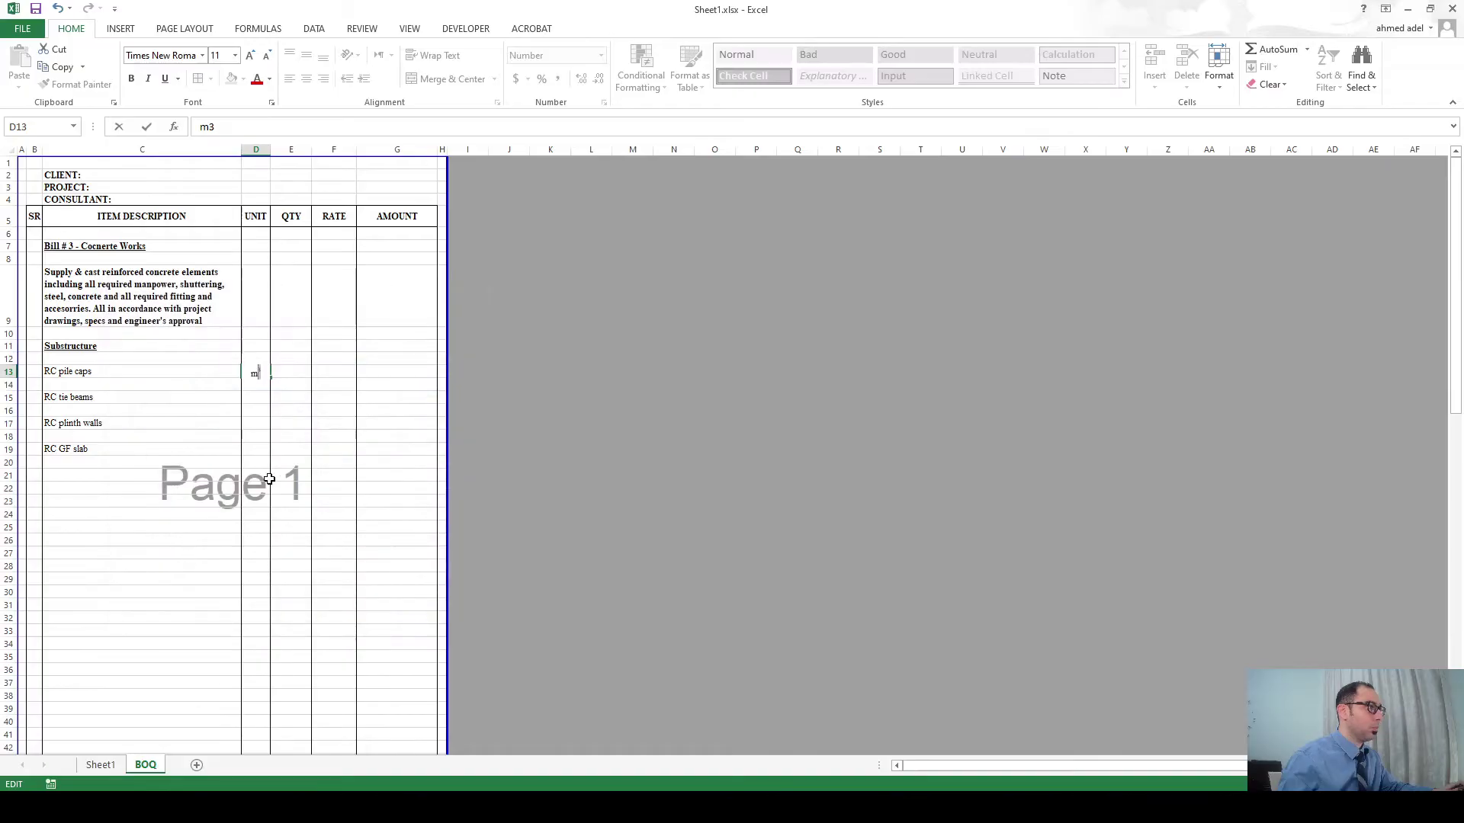
left_click(333, 477)
Copy the m³ unit into D15, D17 and D19, then copy Substructure heading row 11.
left_click(261, 374)
key("ctrl+c")
left_click(250, 400)
left_click(250, 425, "ctrl")
left_click(252, 452, "ctrl")
key("Return")
left_click(235, 510)
left_click(9, 347)
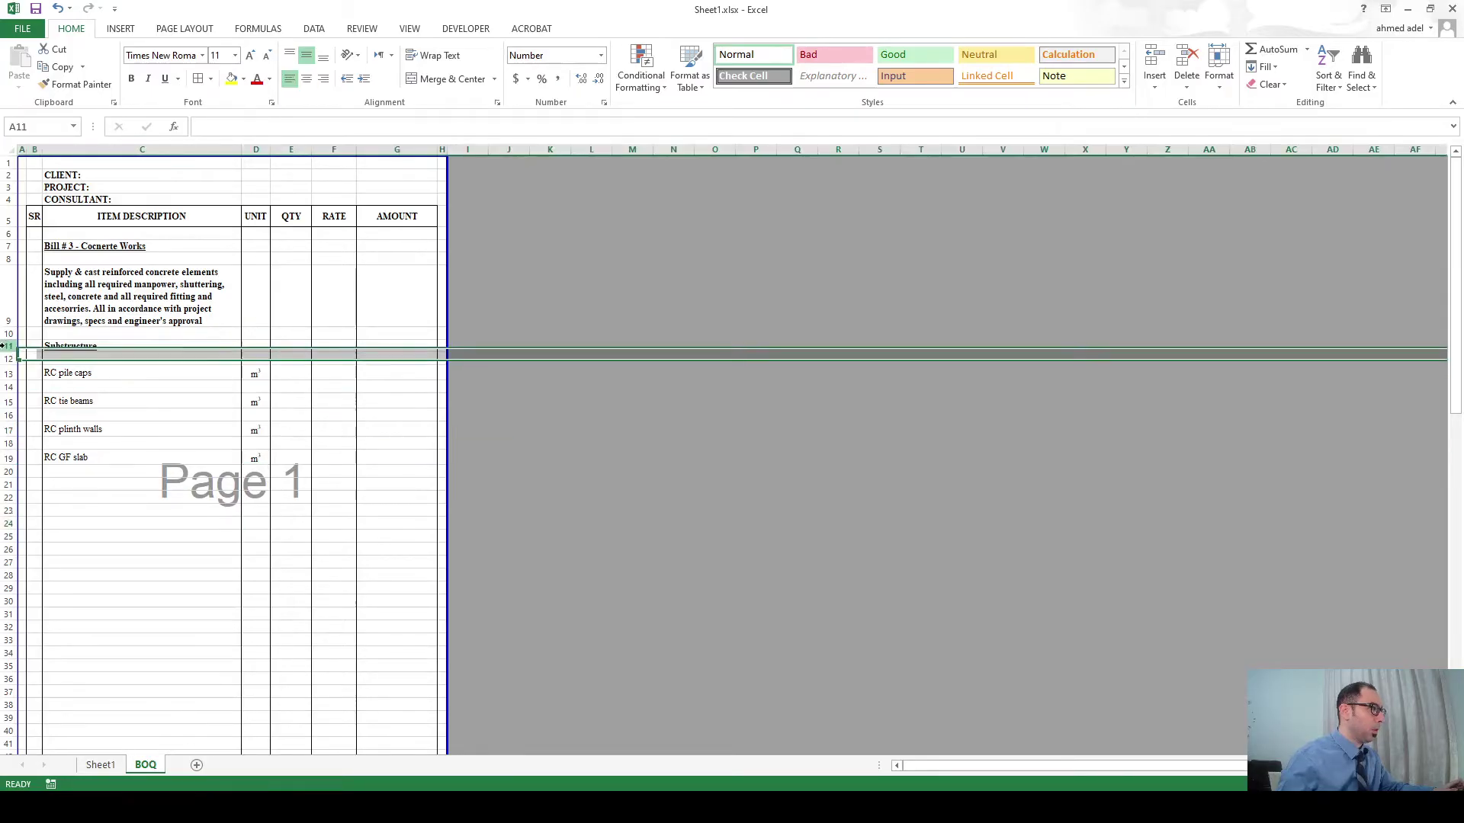
key("ctrl+c")
Paste the heading row into row 21 and rename it Super structure.
left_click(8, 485)
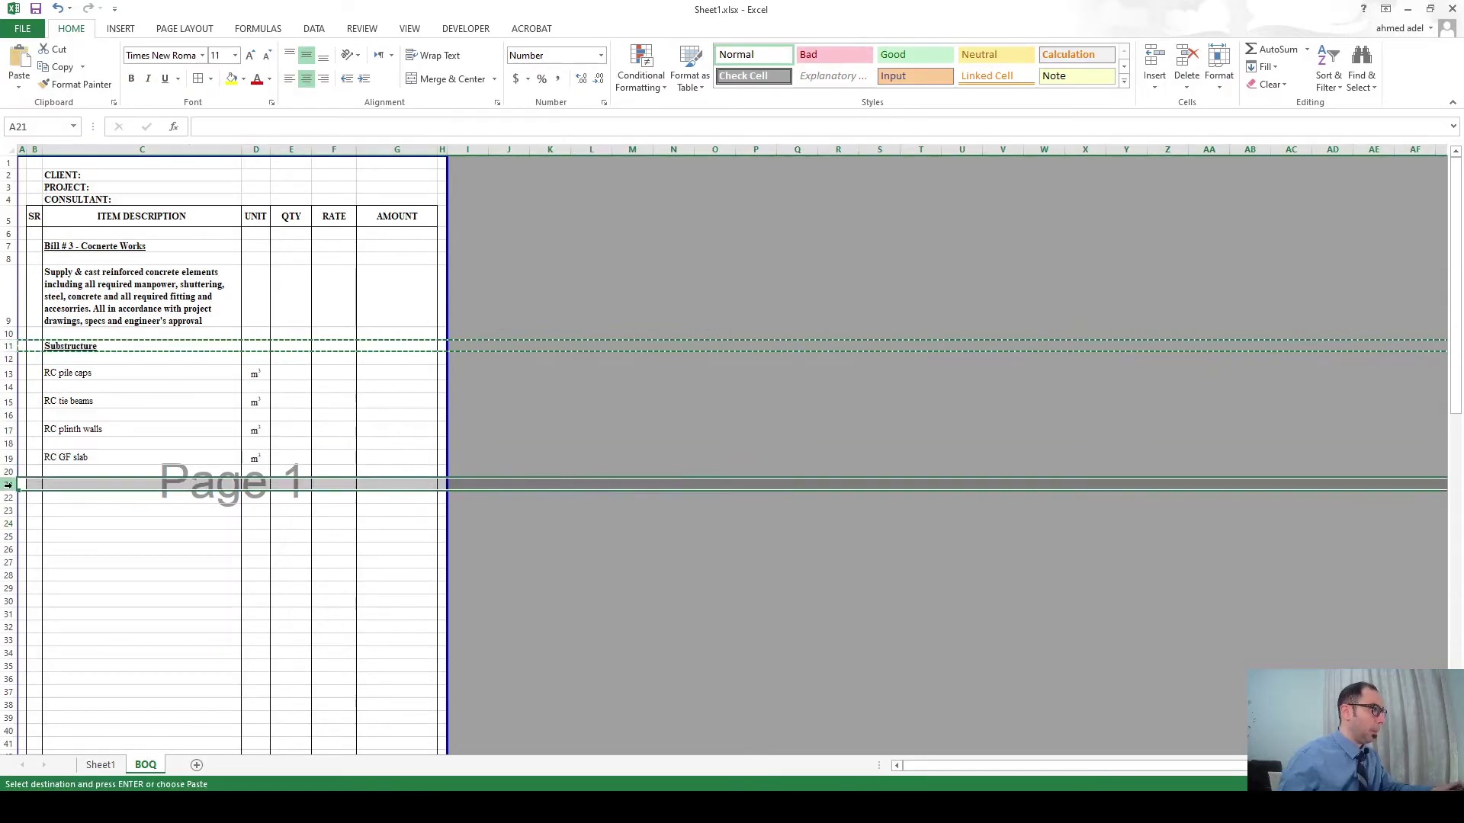
key("Return")
double_click(58, 483)
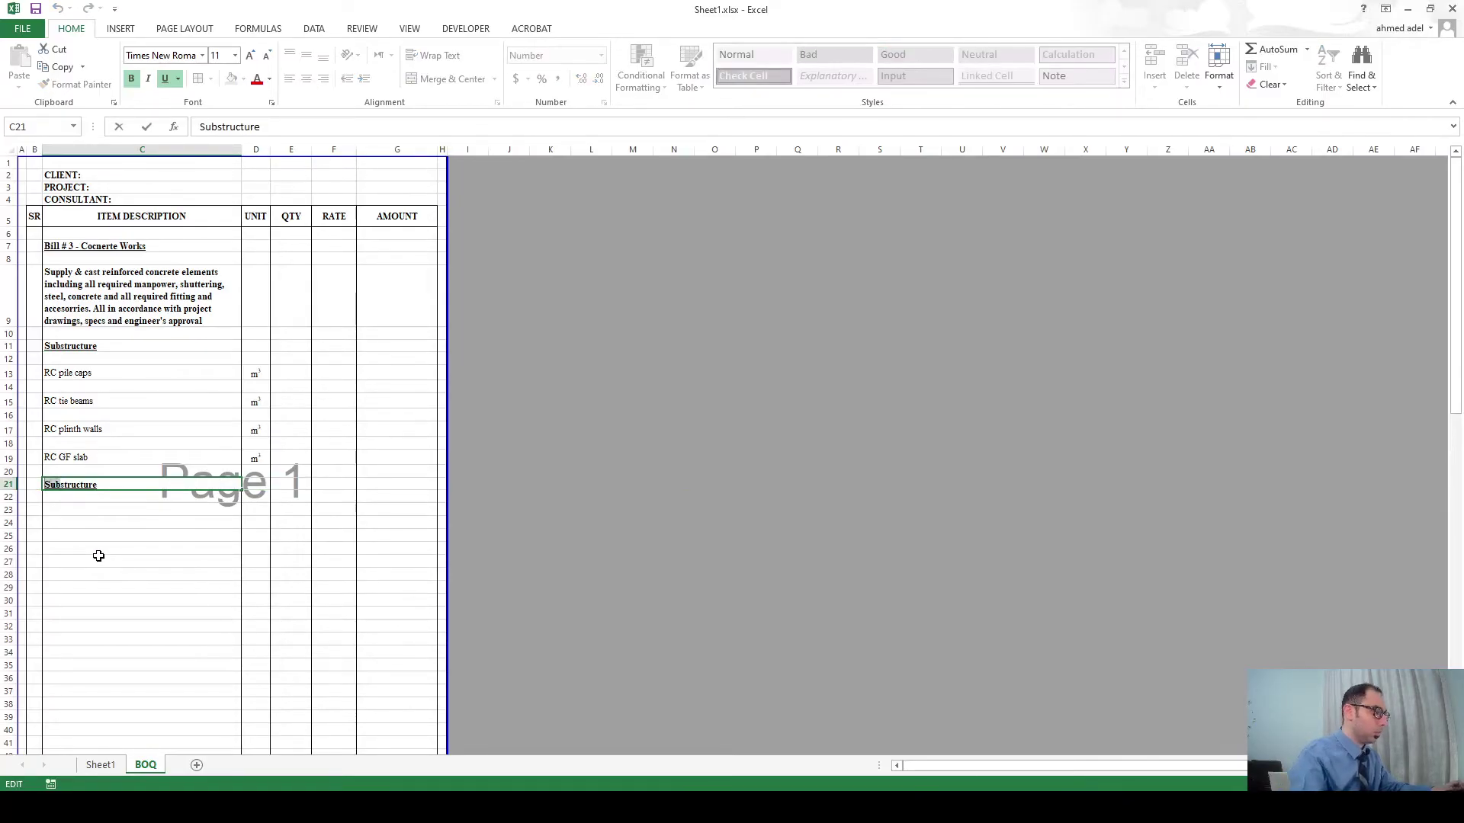
type("Super")
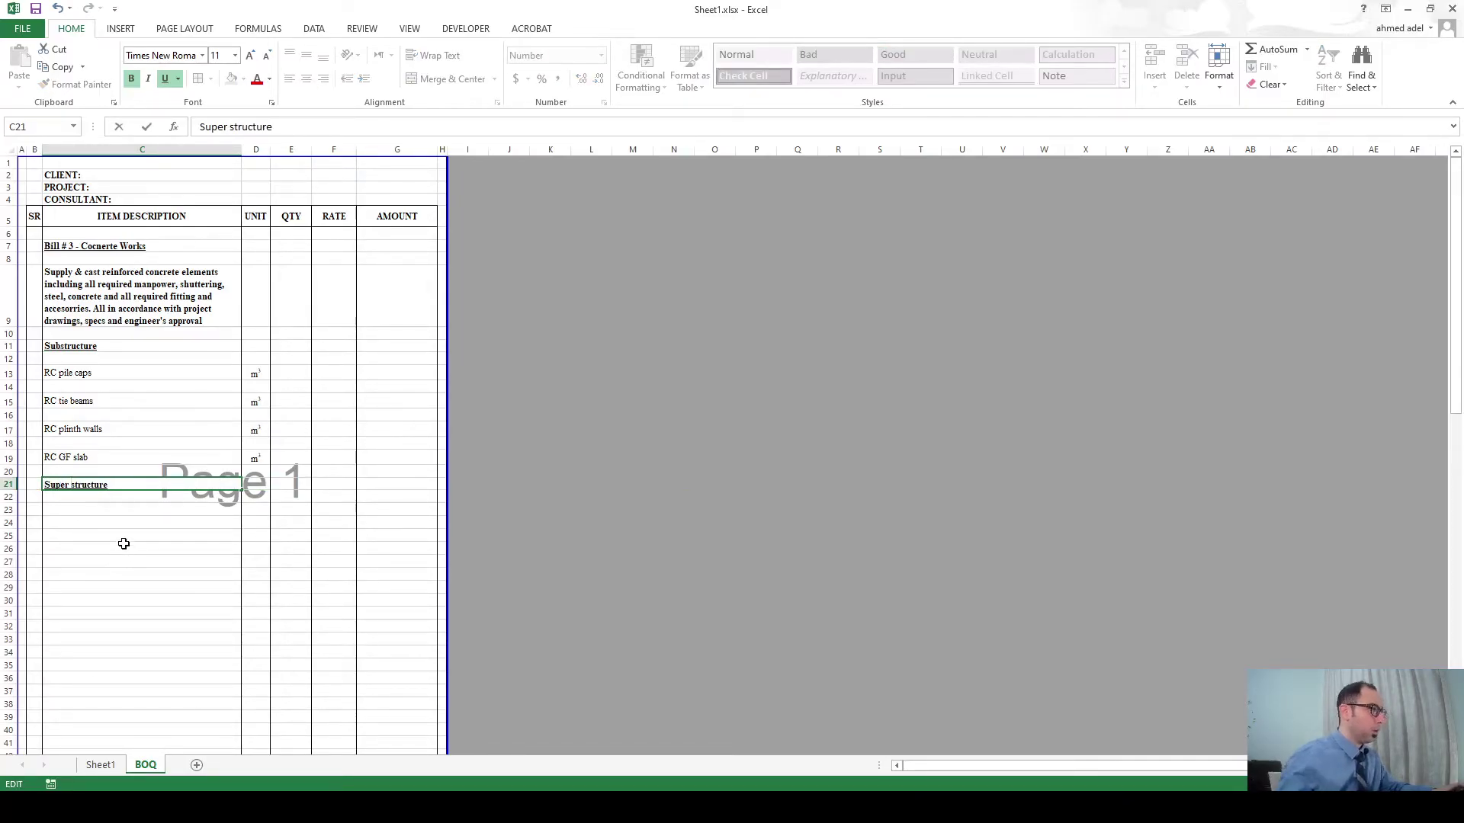
left_click(124, 543)
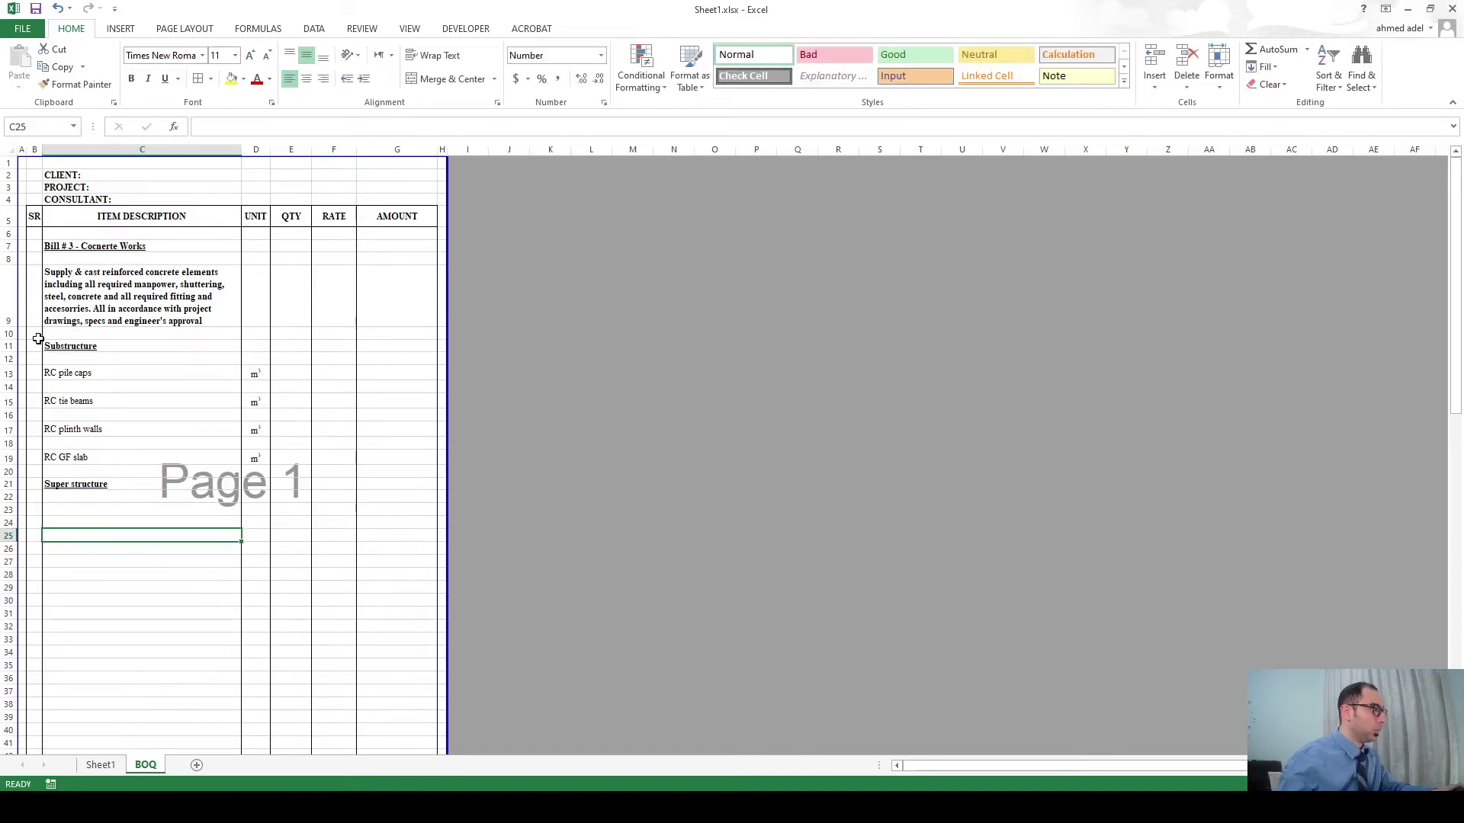
Insert two rows above RC pile caps and add PCC for foundations with unit m³ in row 13.
left_click(36, 374)
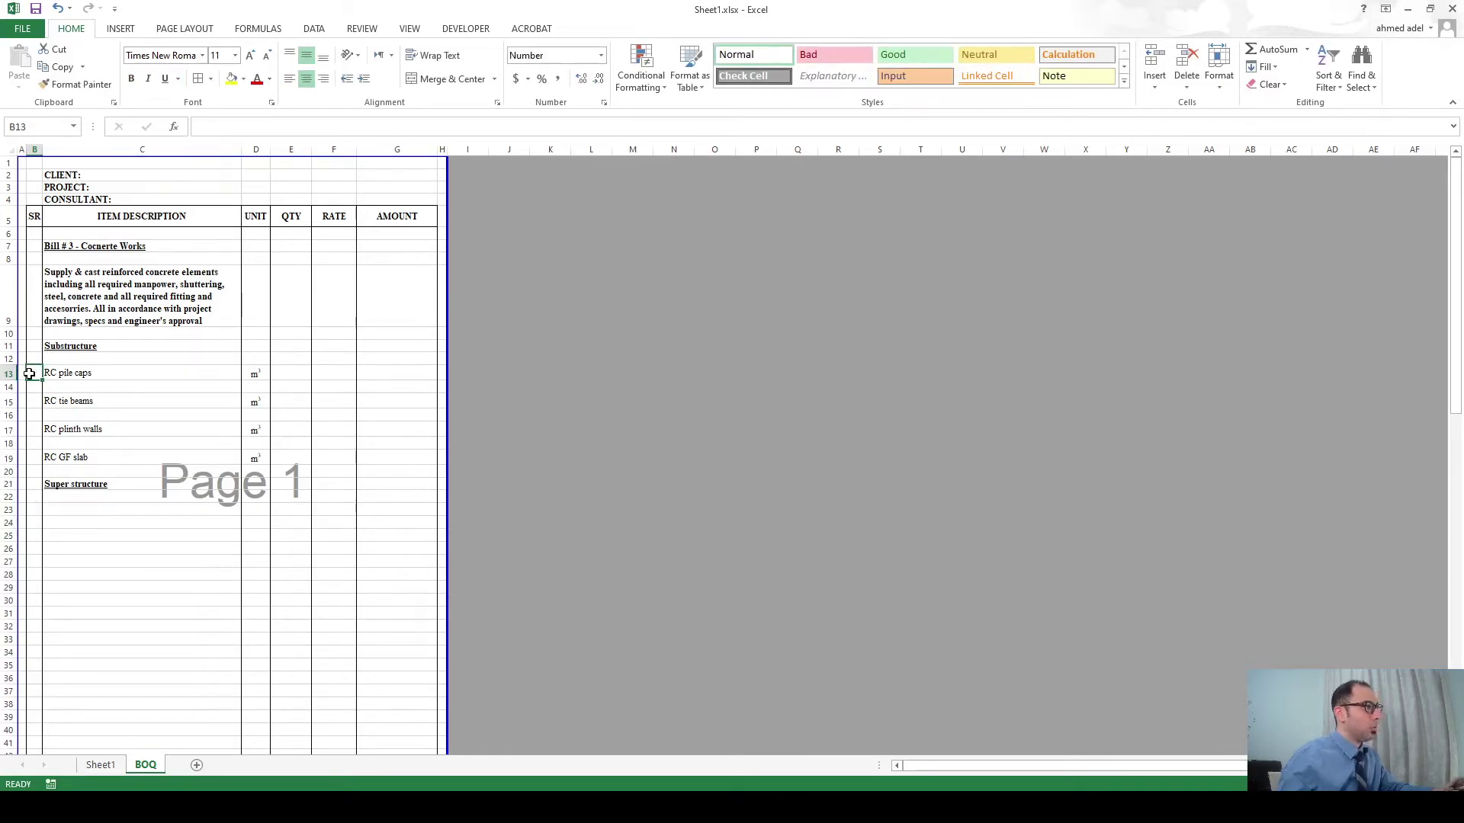
left_click(9, 373)
key("ctrl+shift+equal")
key("ctrl+shift+equal")
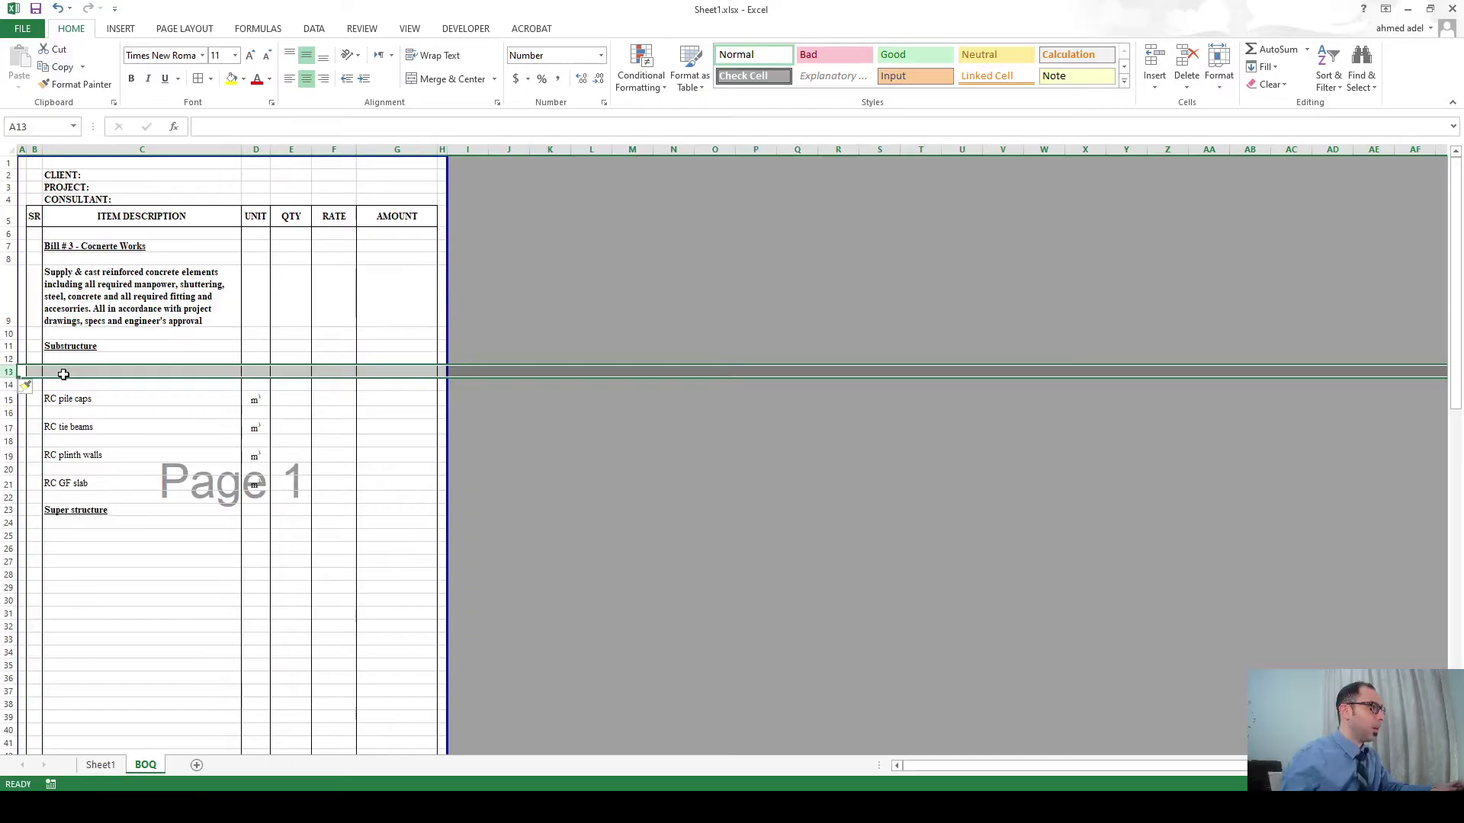
left_click(64, 375)
type("PCC for foundations")
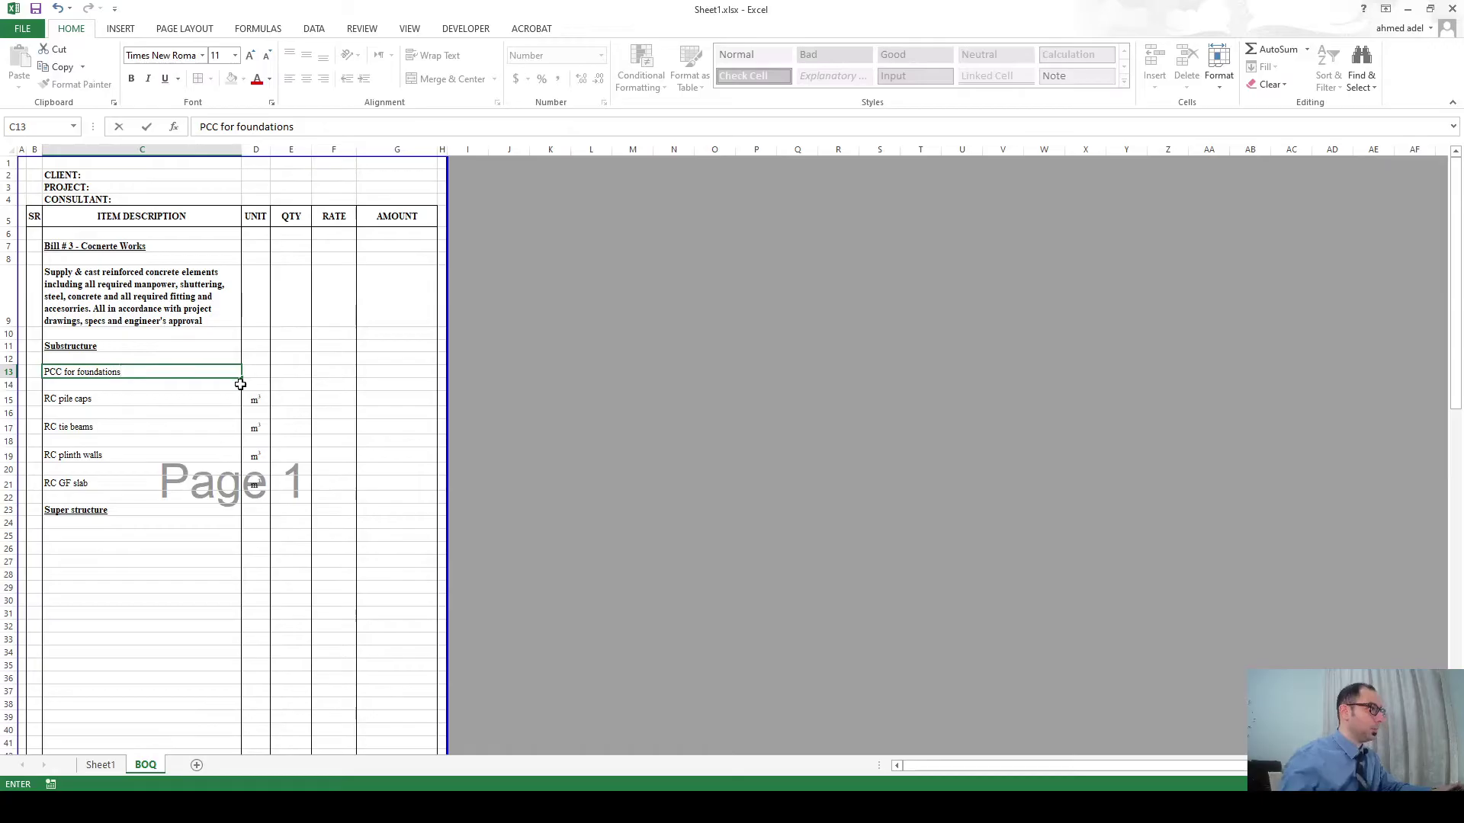
left_click(255, 372)
left_click(254, 399)
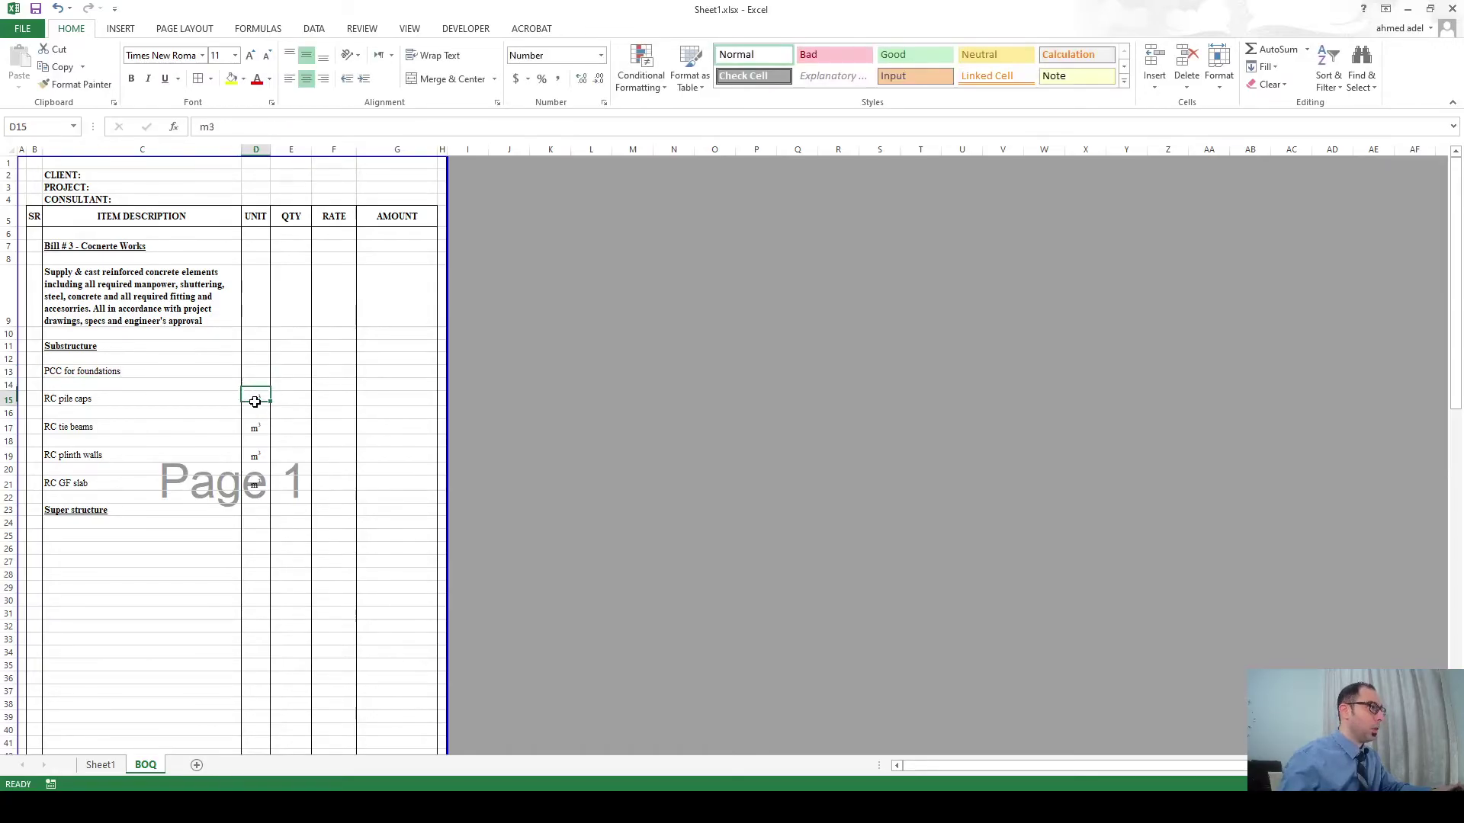
key("ctrl+c")
left_click(260, 370)
key("Return")
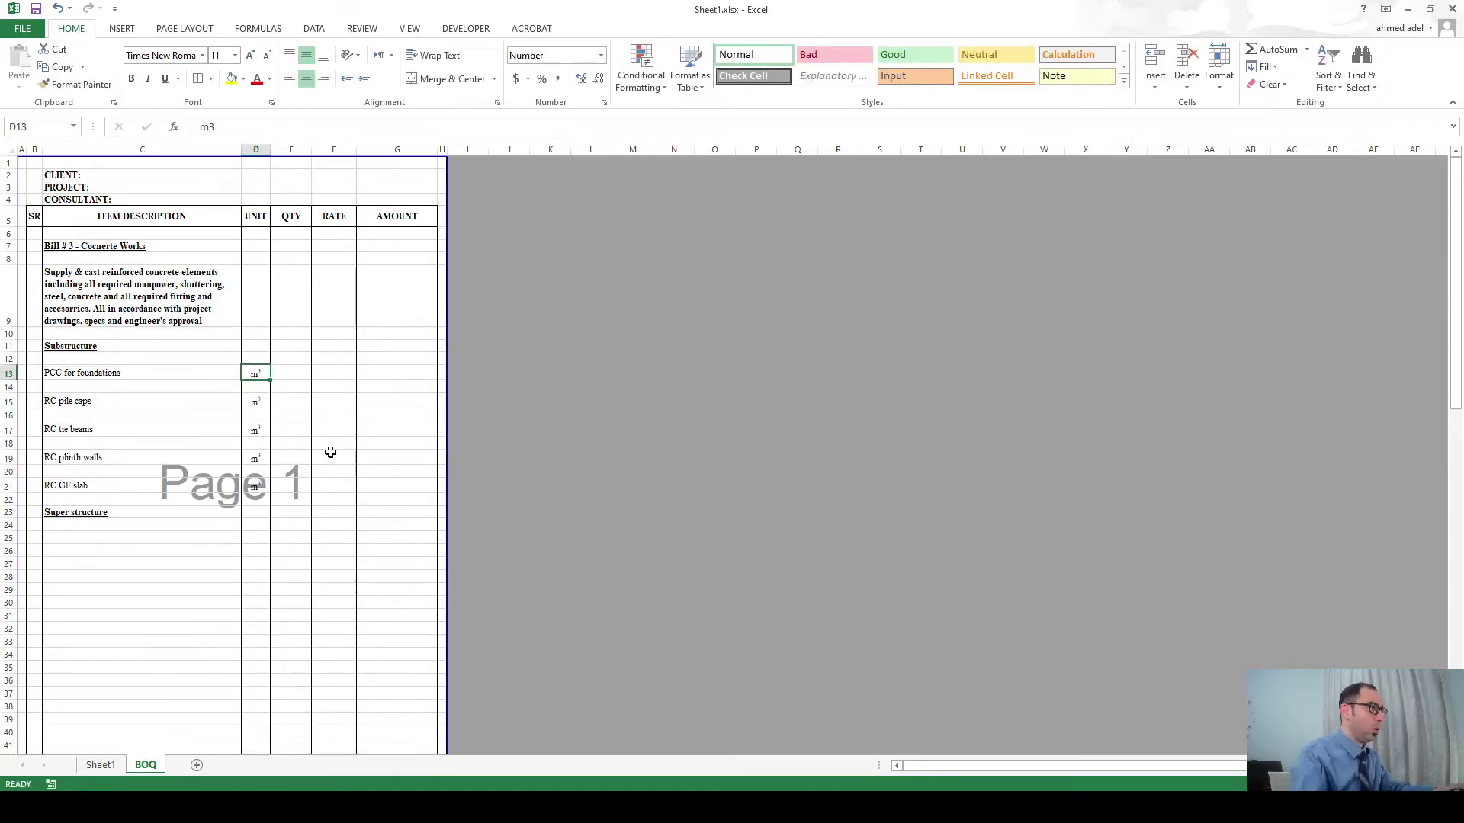
List RC columns, RC beams, RC slabs and RC parapets under Super structure.
left_click(62, 538)
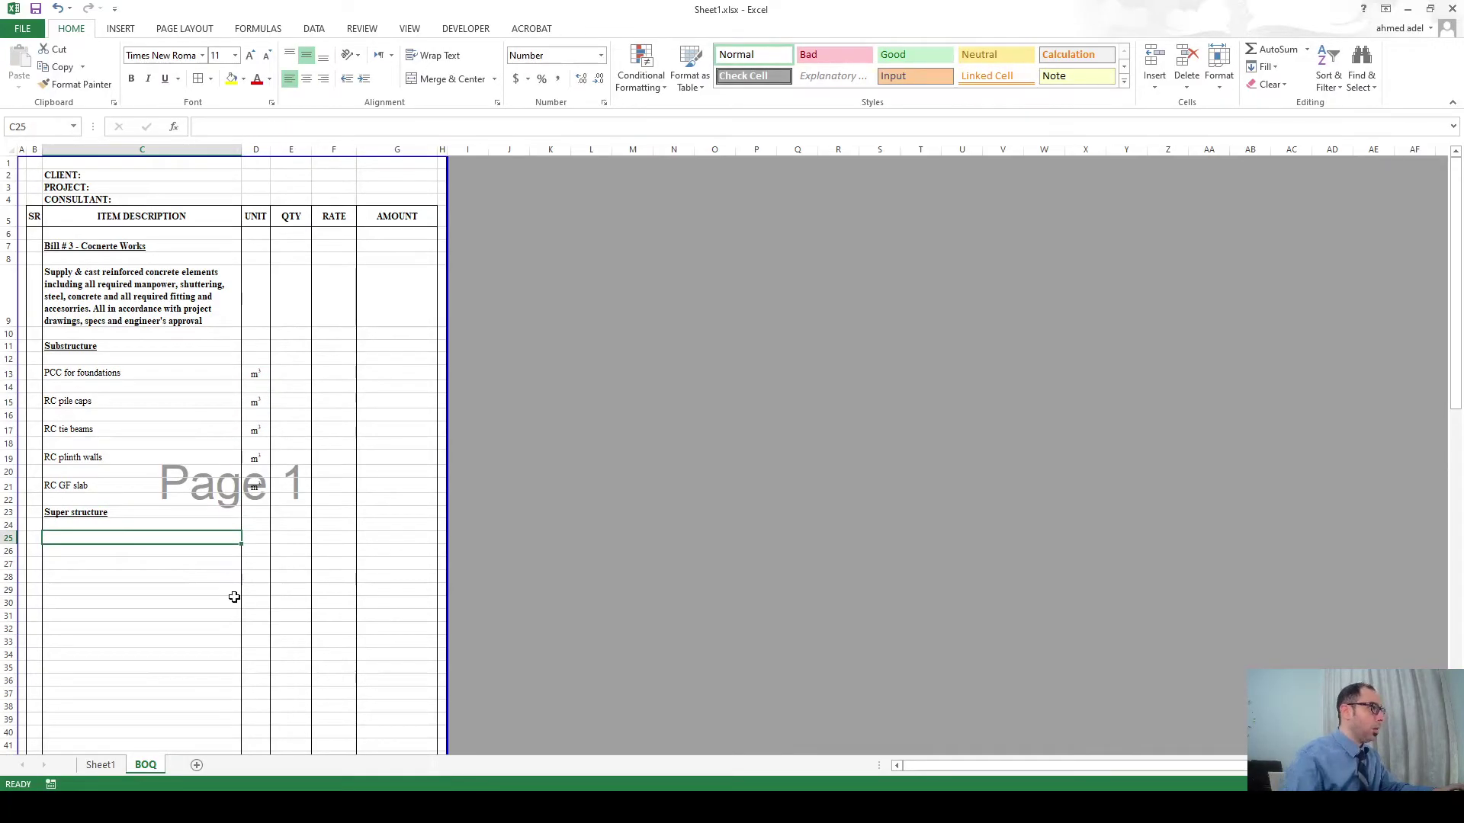
type("R")
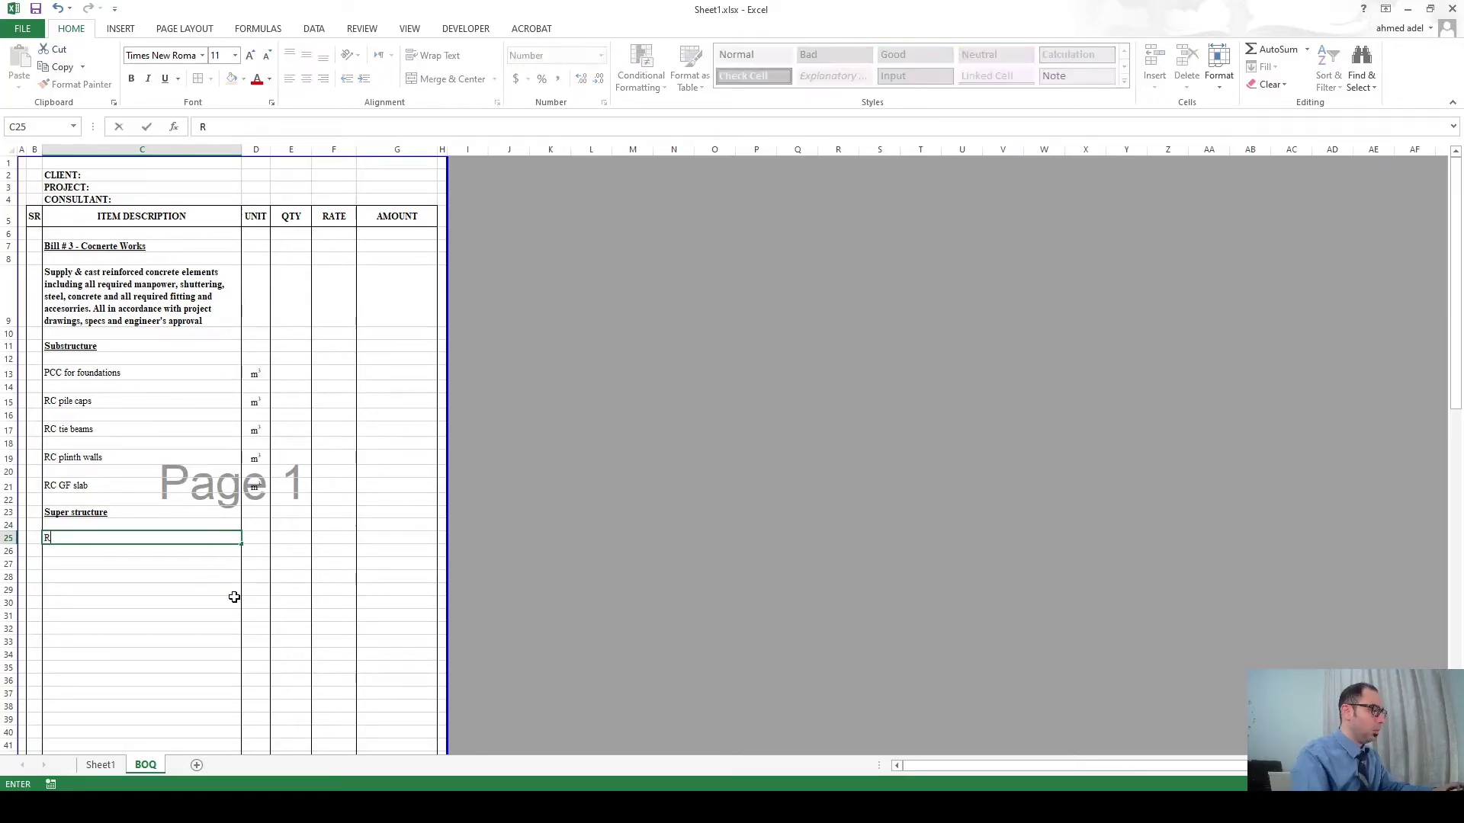
type("C columns")
key("Return")
key("Return")
type("RC be")
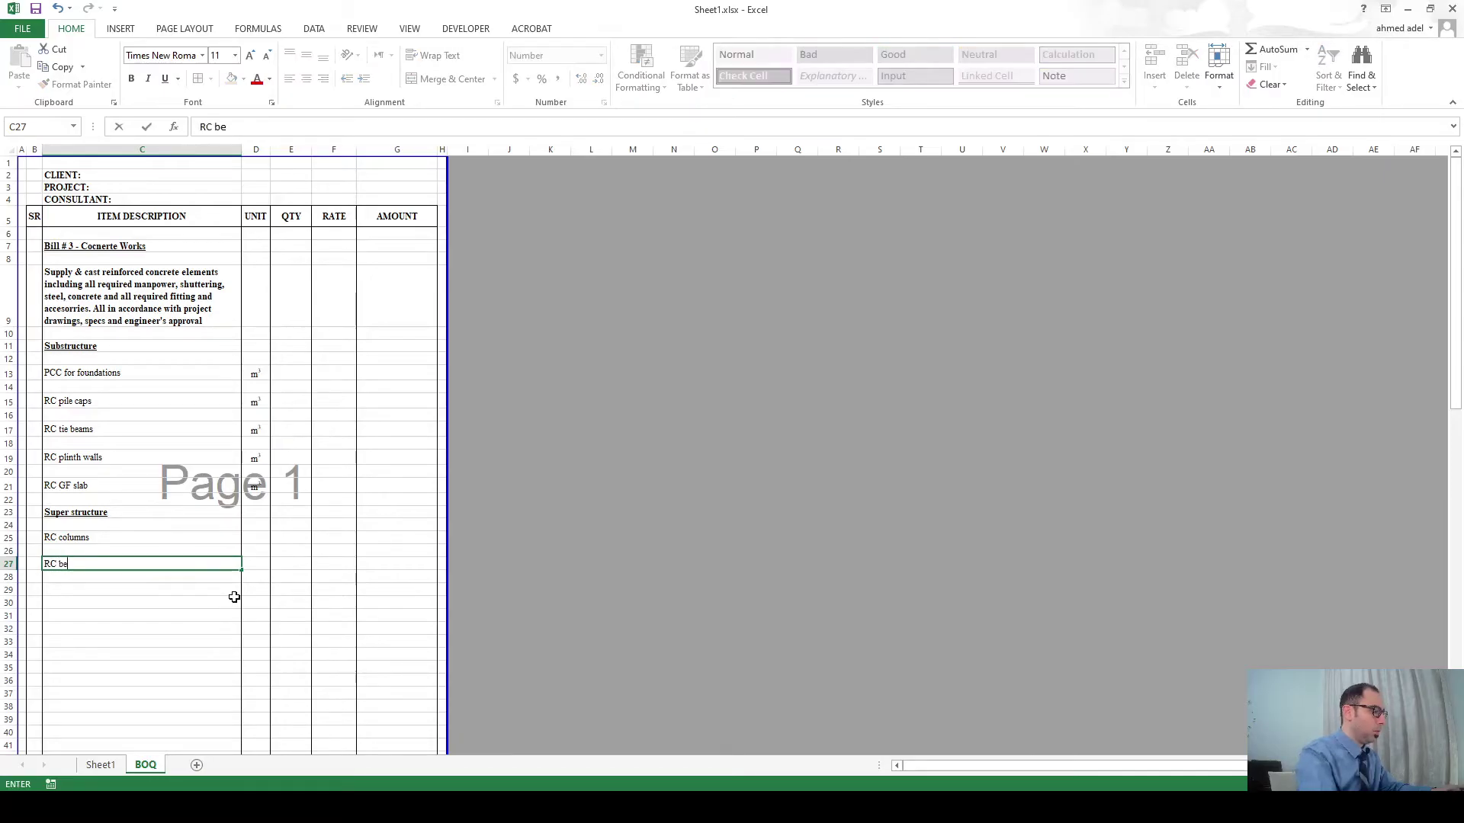
type("ams")
key("Return")
key("Return")
type("RC s")
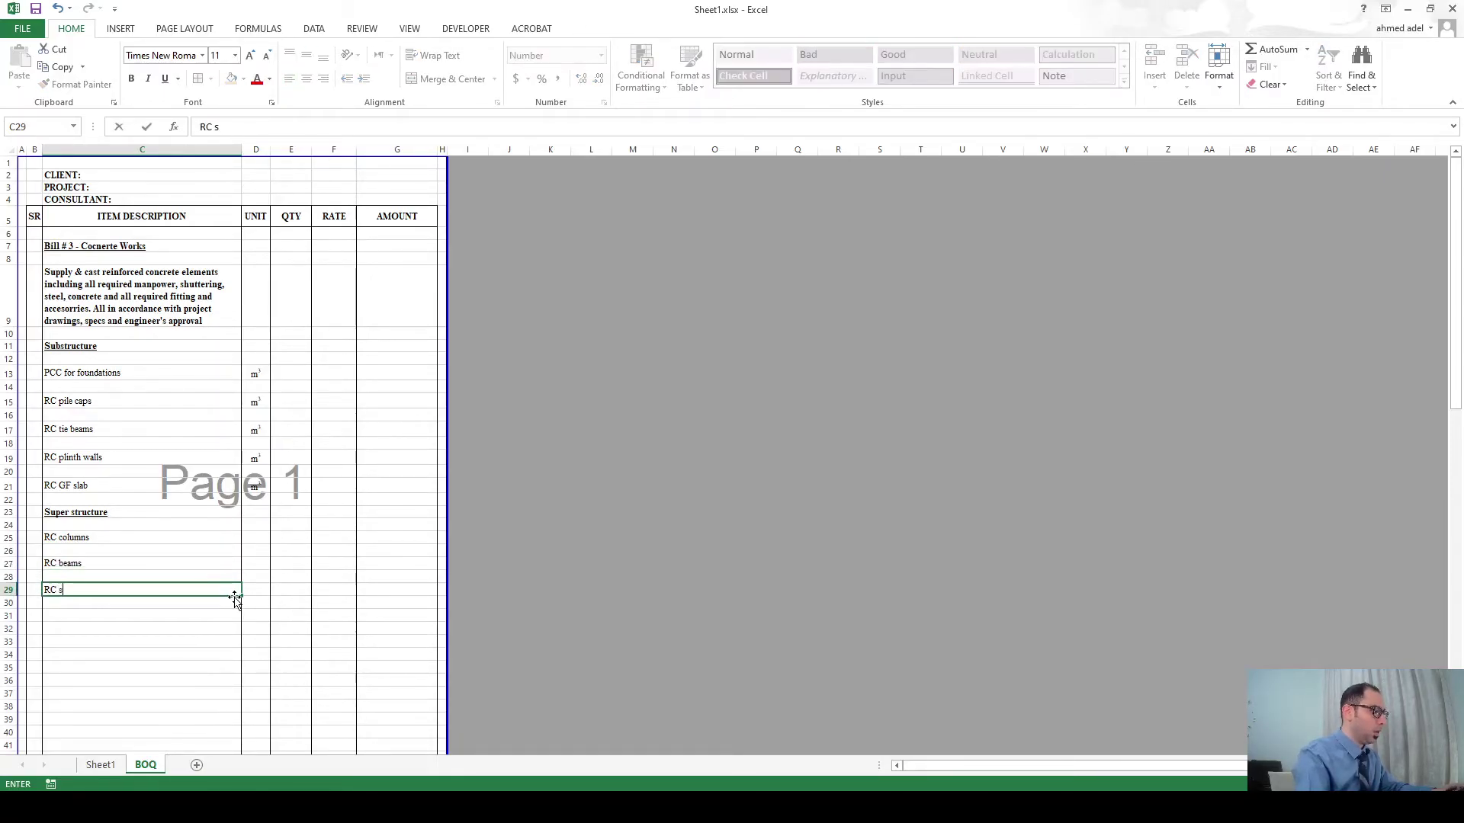
type("labs")
key("Return")
key("Return")
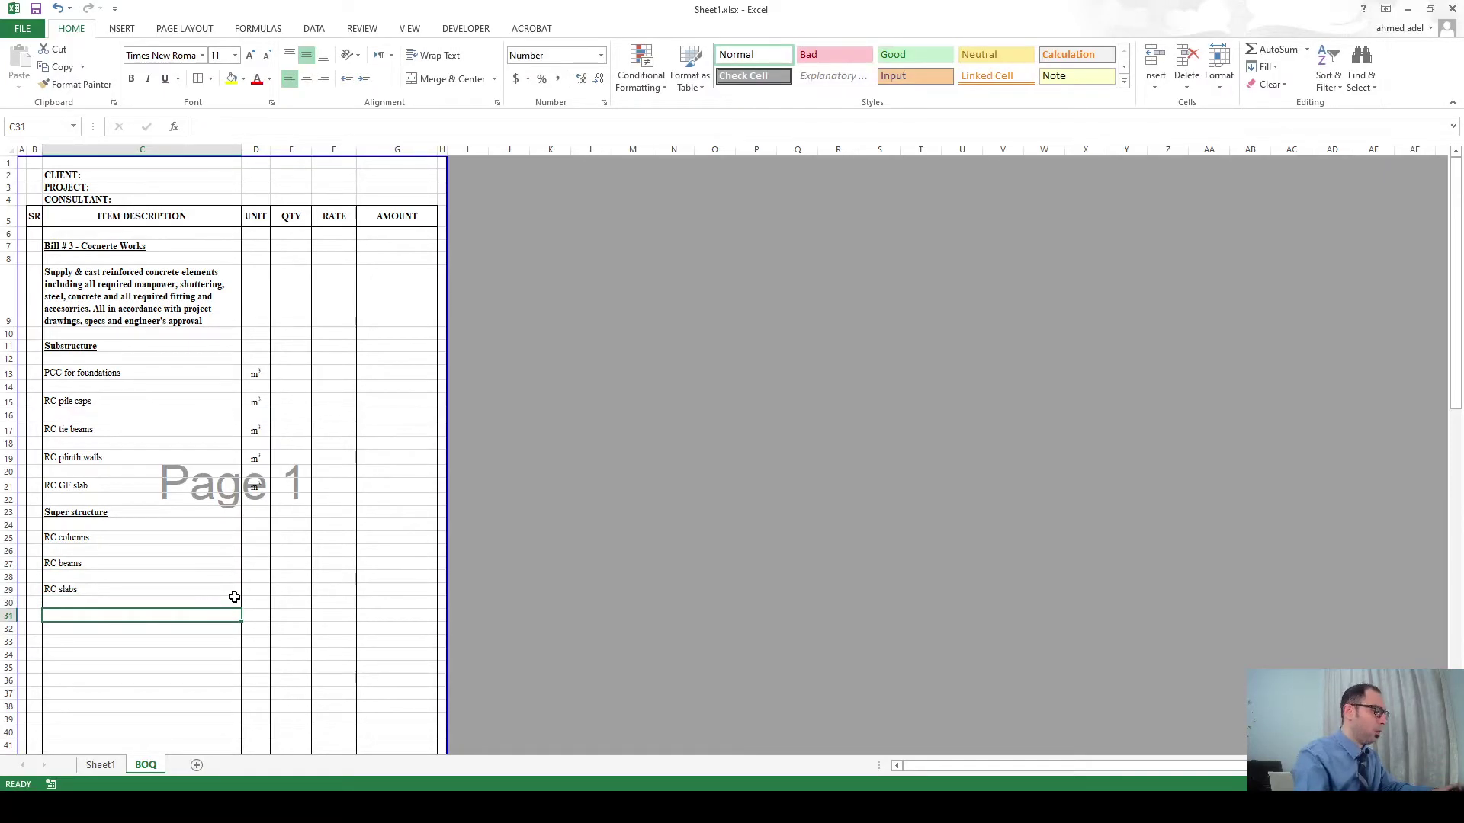
type("RC parapets")
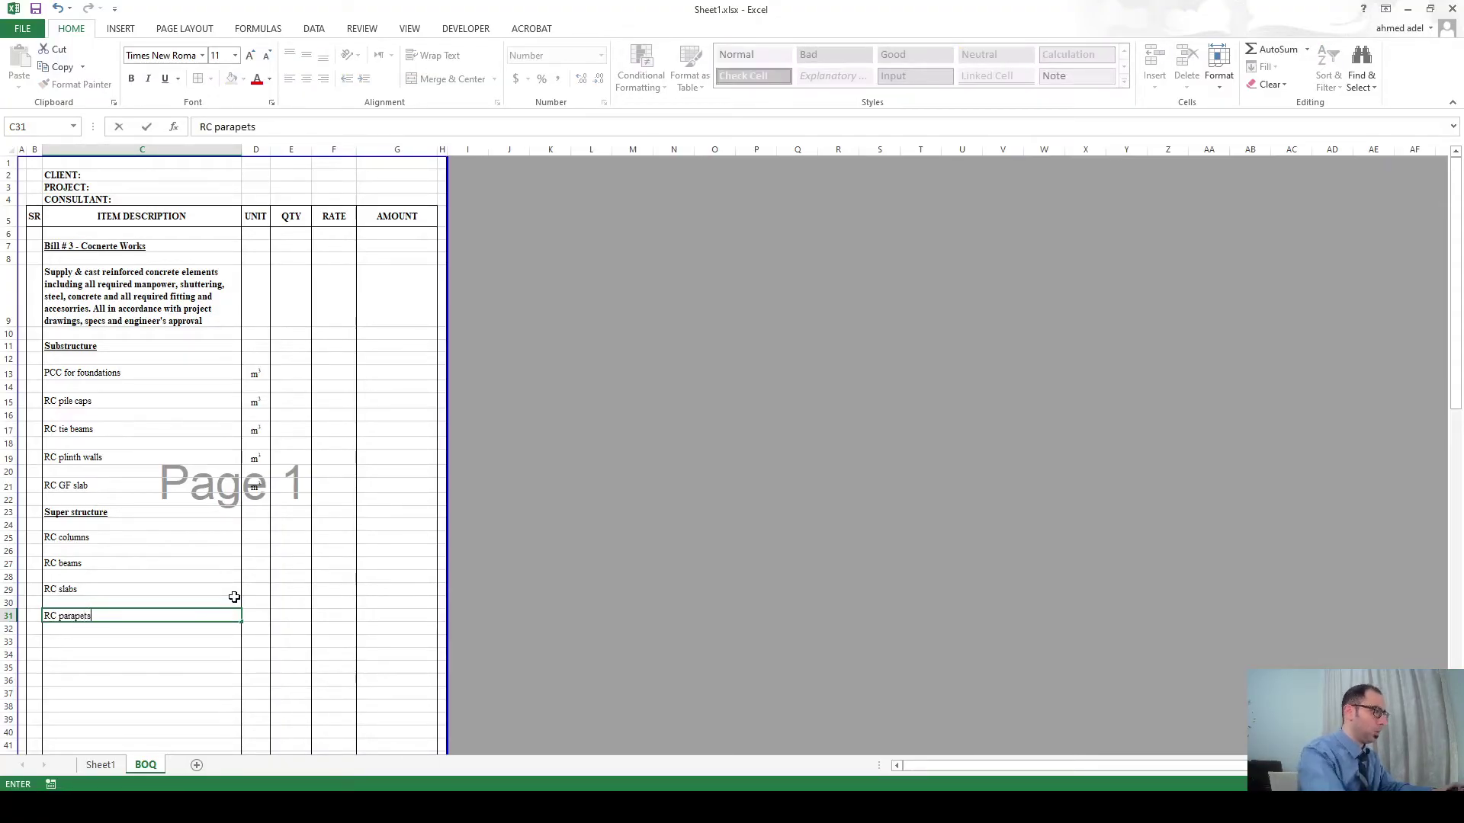
Copy the m³ unit into D25, D27, D29 and D31.
left_click(254, 487)
key("ctrl+c")
left_click(247, 540)
left_click(255, 564, "ctrl")
left_click(254, 590, "ctrl")
left_click(254, 617, "ctrl")
key("Return")
left_click(392, 523)
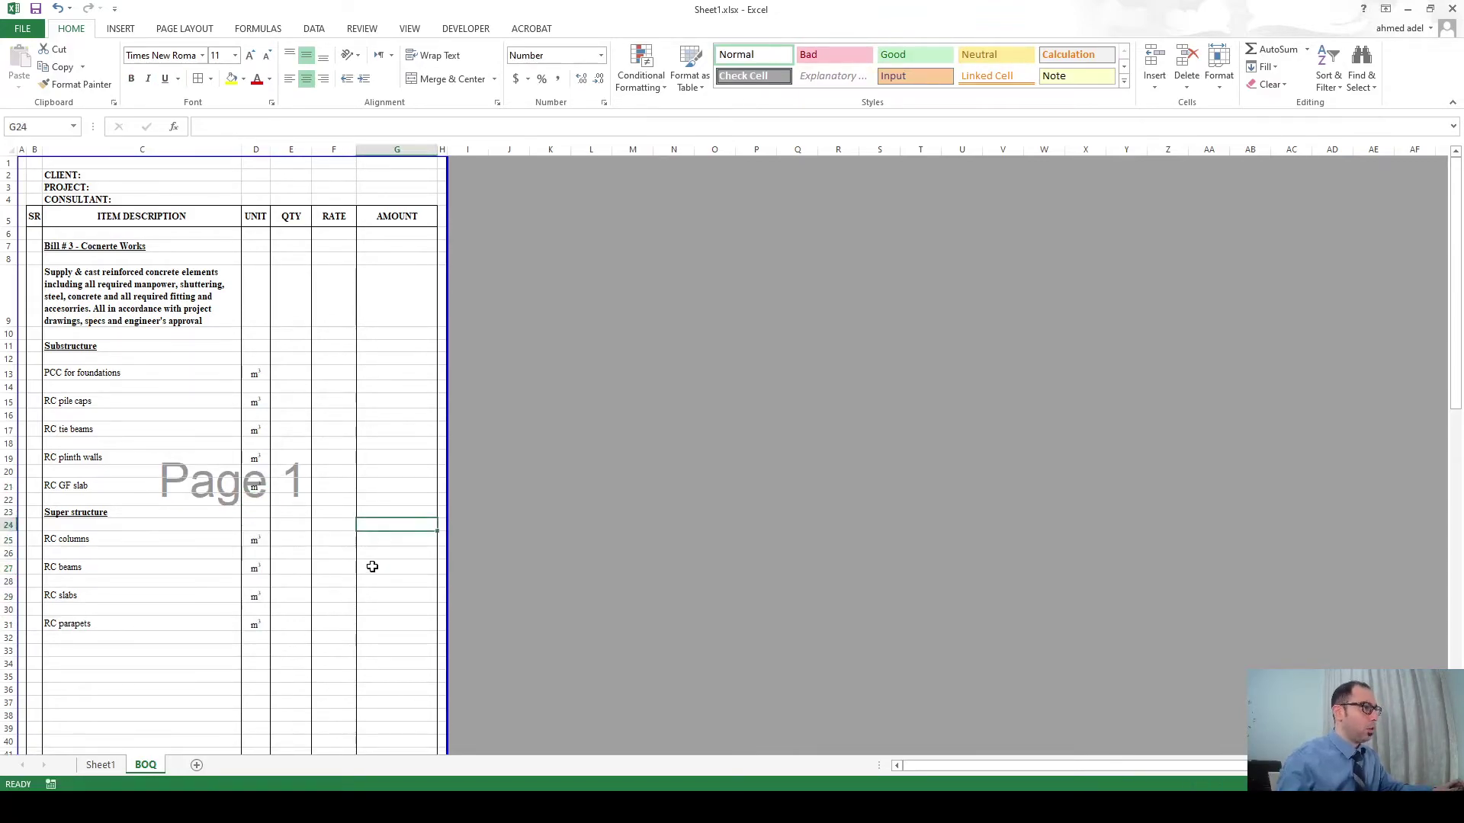
Delete three blank rows so TOTAL PAGE (1) sits at row 45, and check page 1 in print preview.
scroll(305, 416, "down", 5)
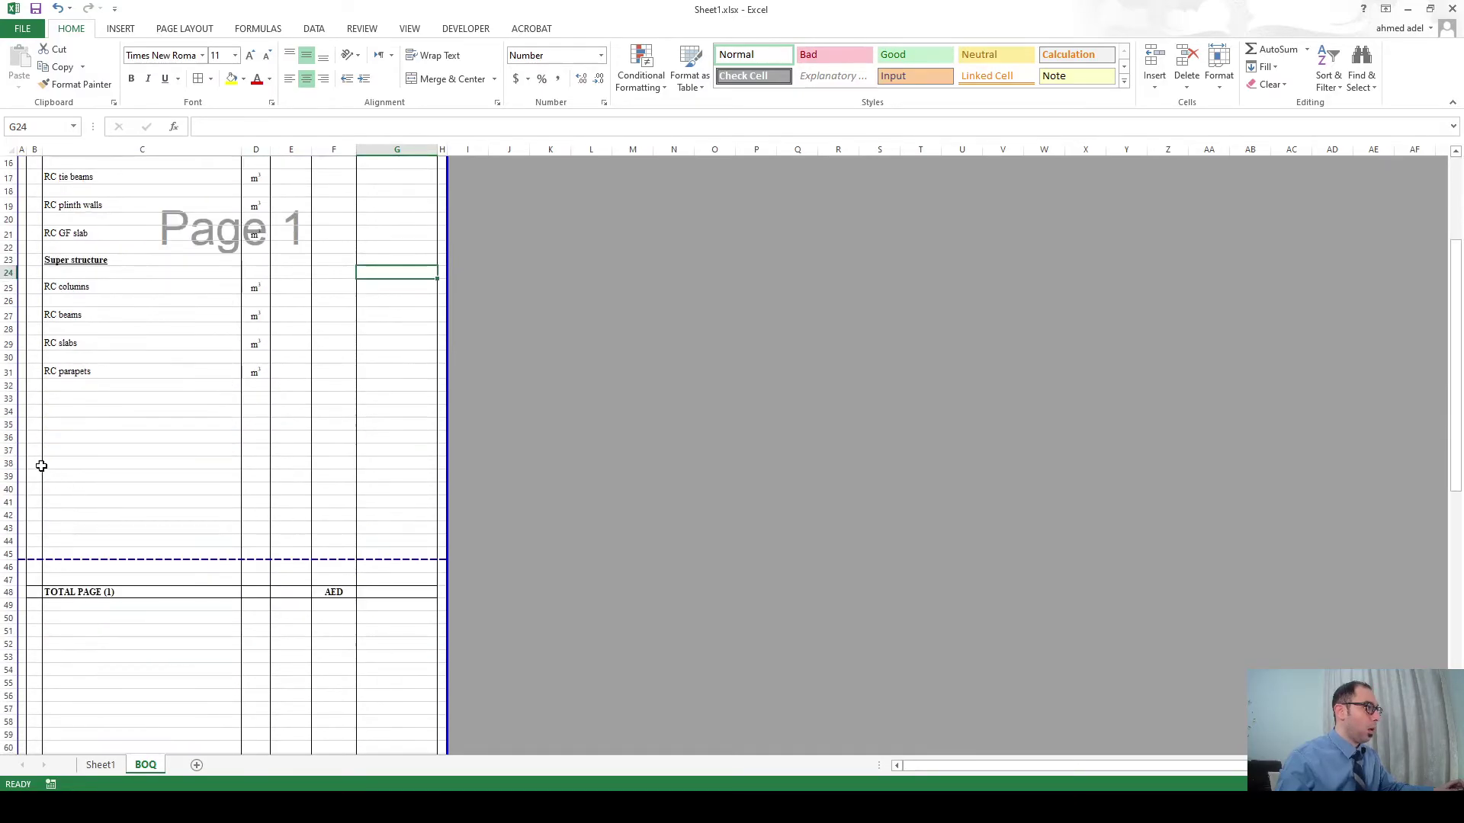
left_click(3, 451)
key("ctrl+minus")
key("ctrl+minus")
key("ctrl+minus")
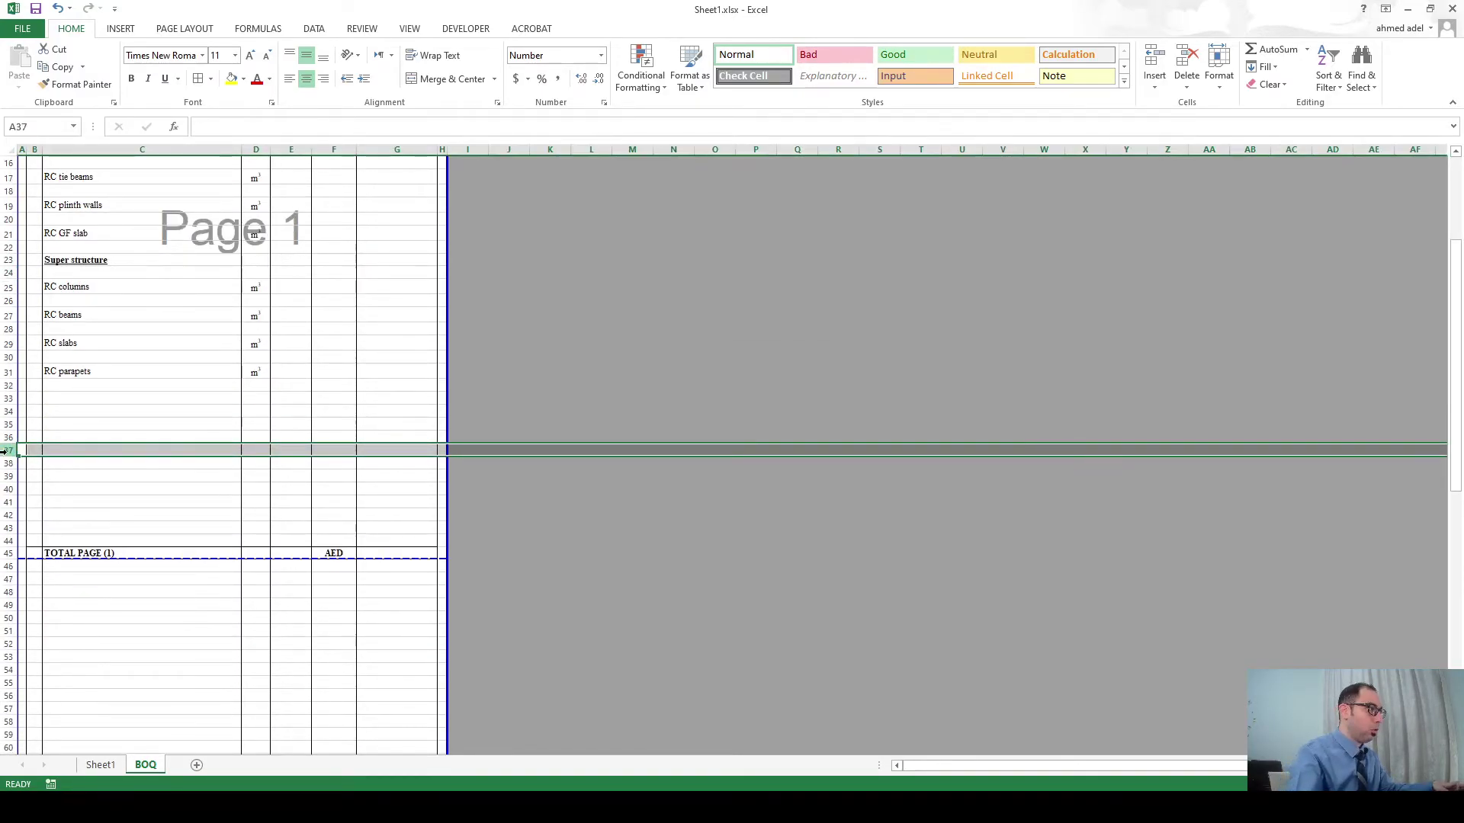
key("ctrl+p")
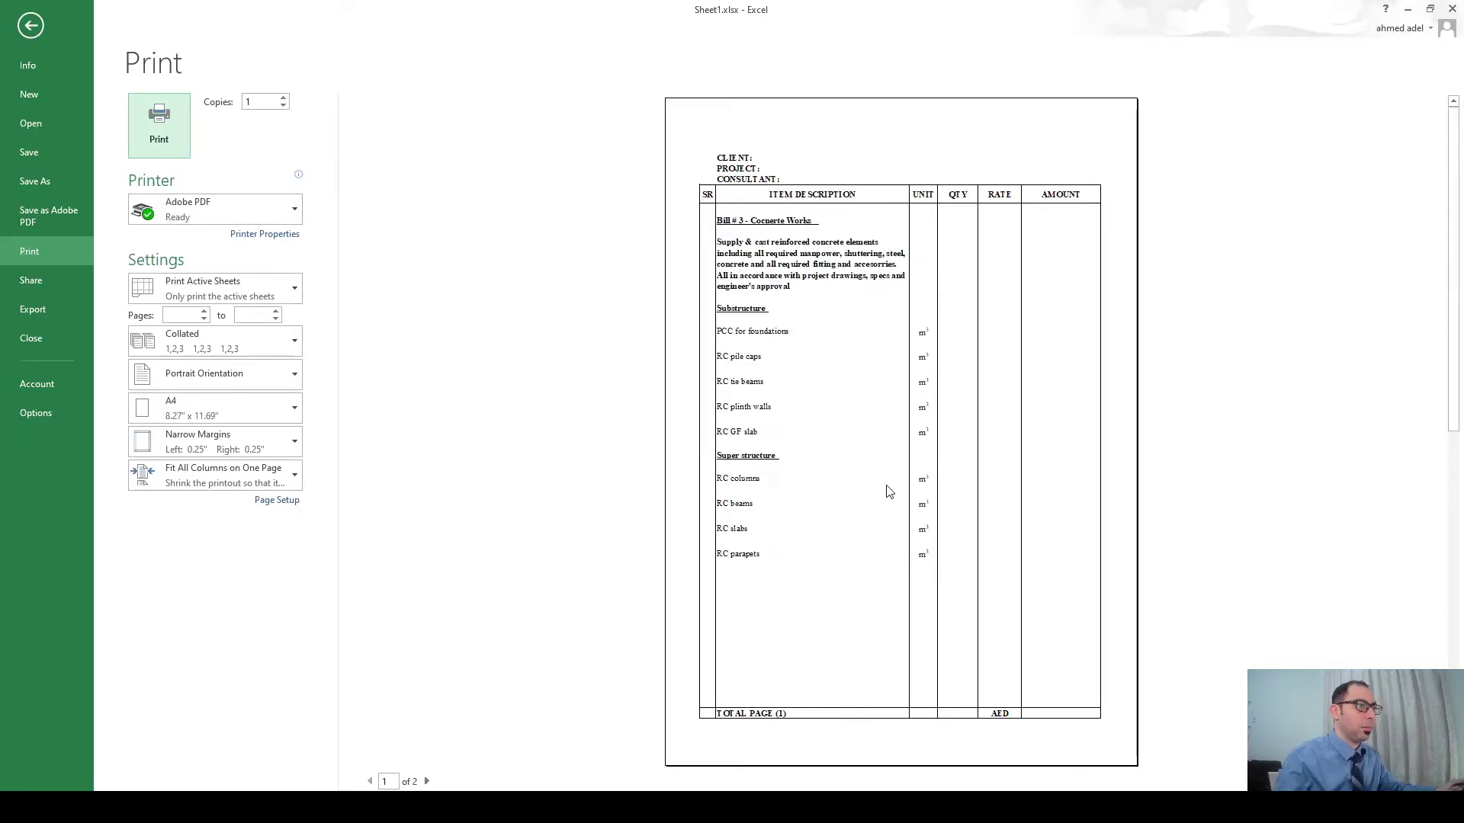
key("Escape")
scroll(392, 438, "up", 6)
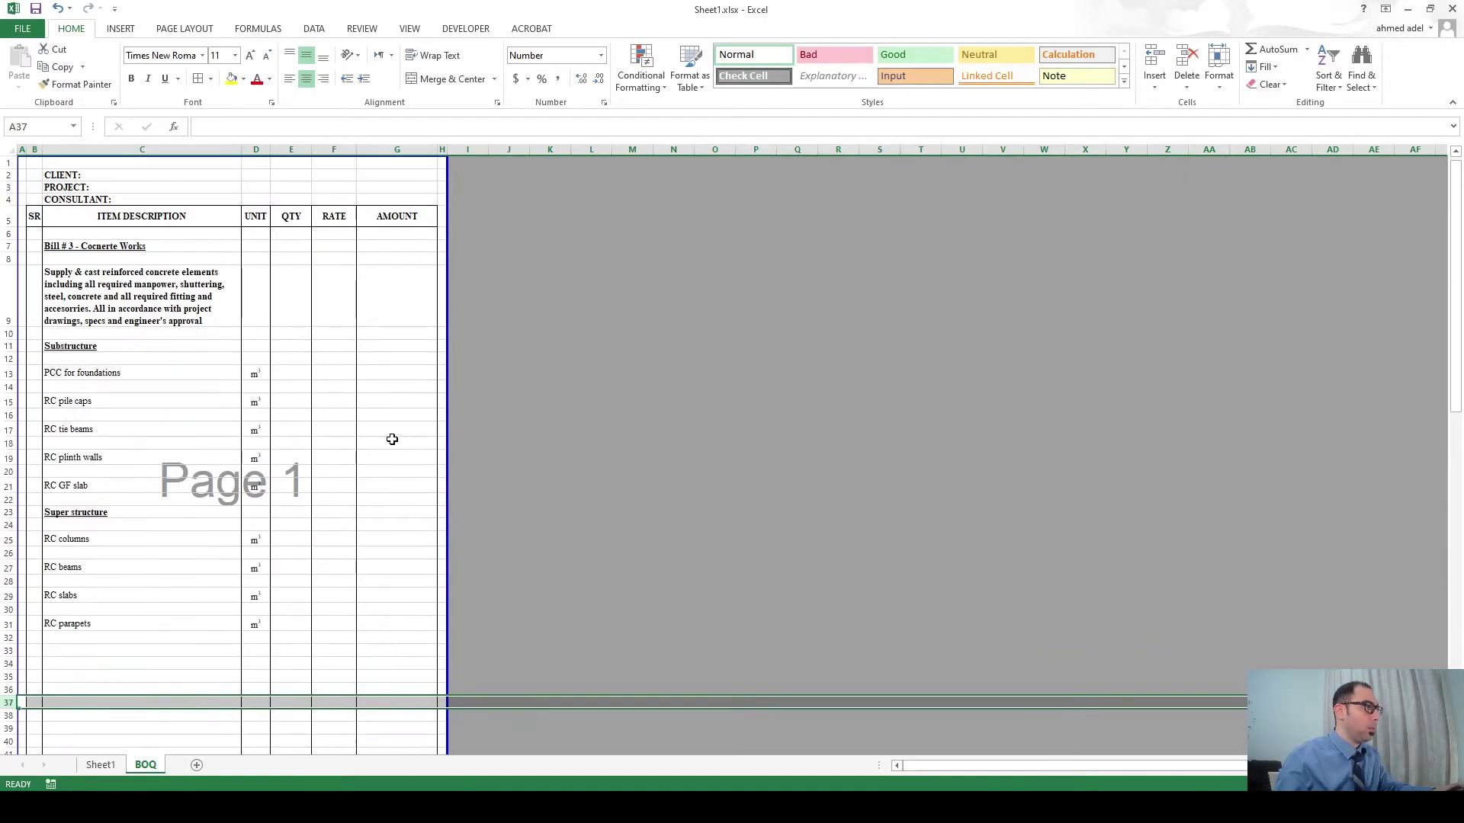
Enter CEILING.MATH formulas referencing Sheet1 H5 and H8 in quantity cells E13 and E15.
left_click(291, 376)
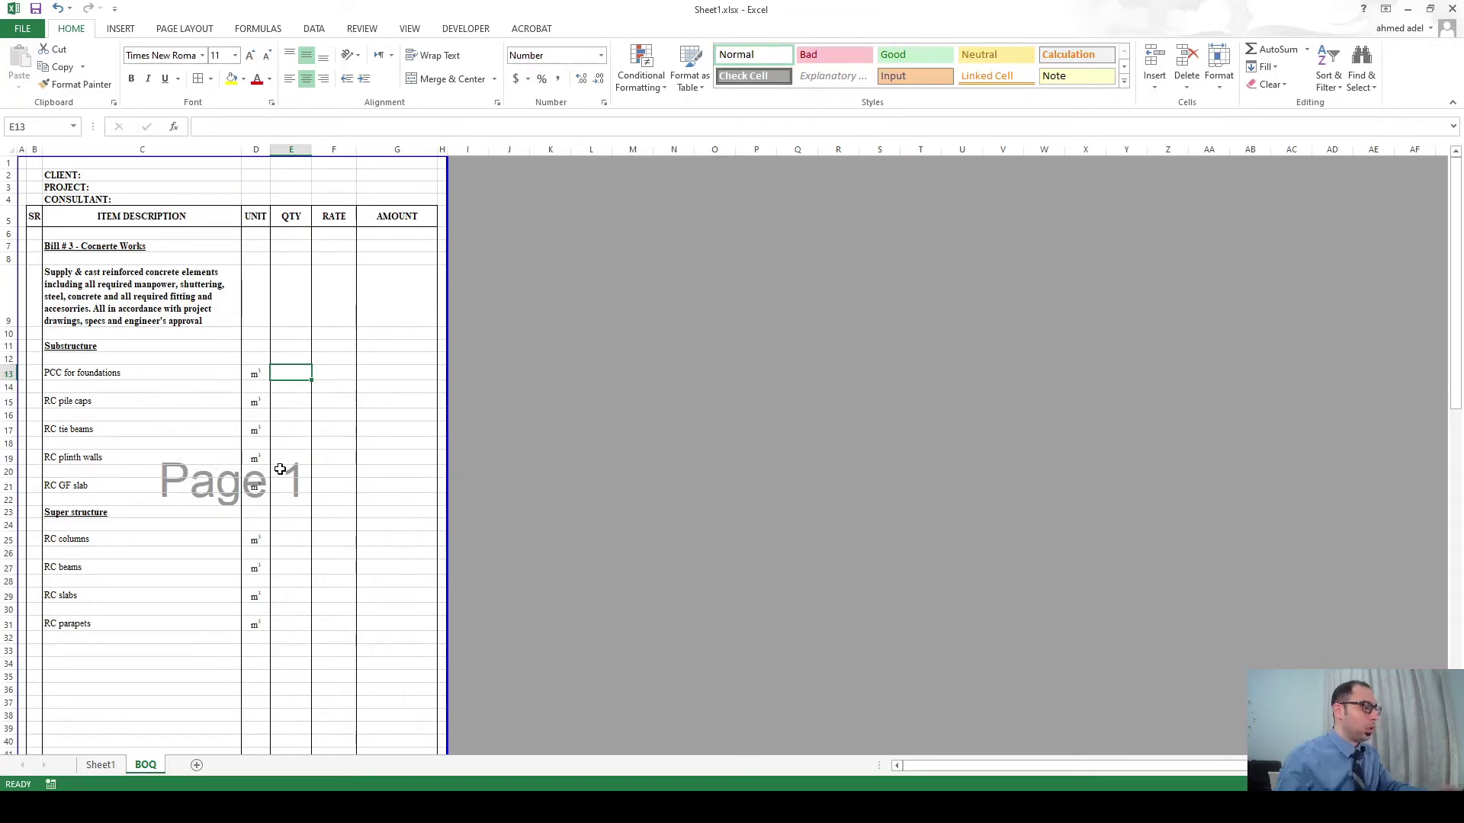
type("=c")
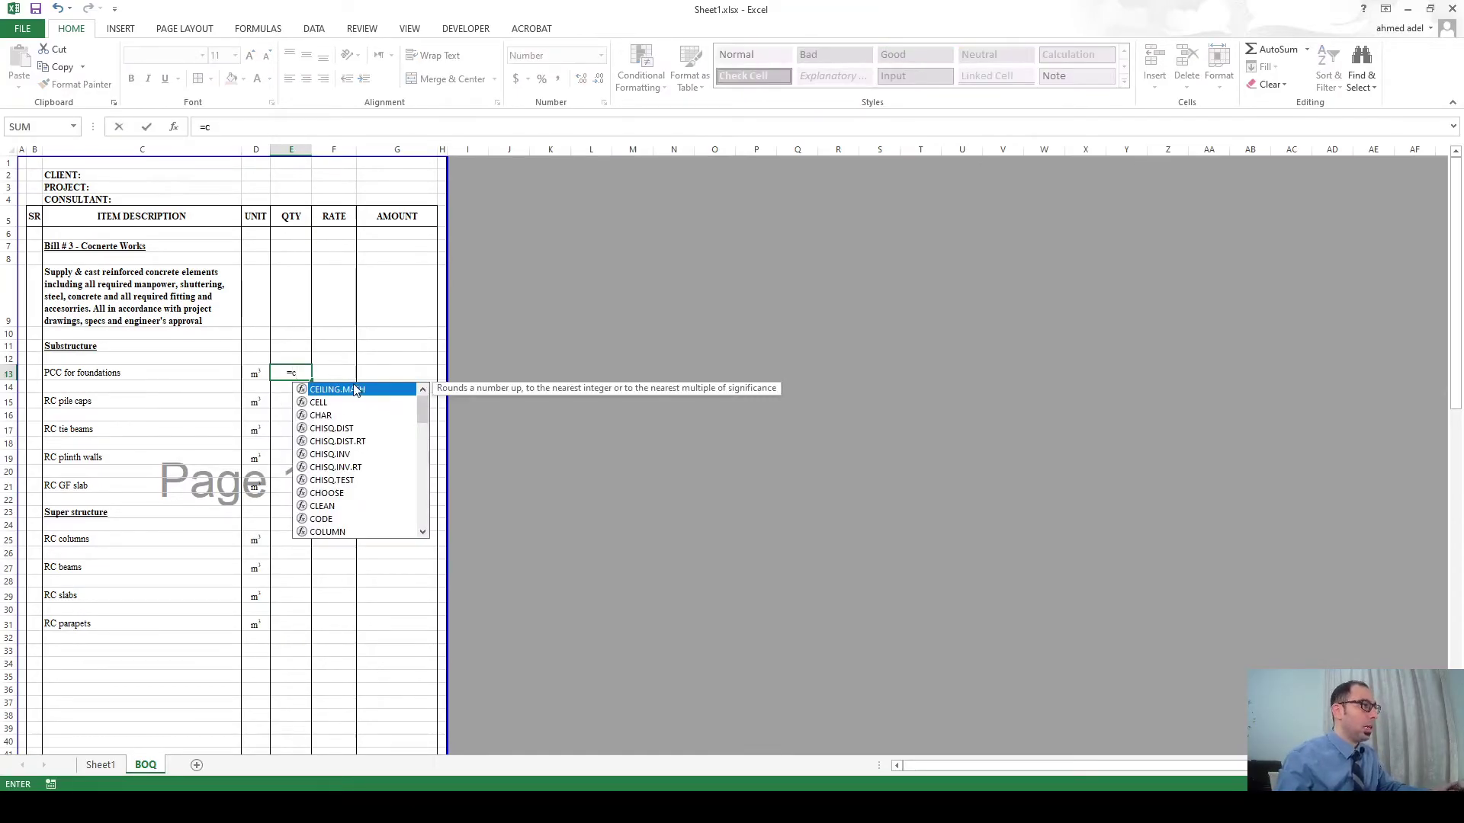
double_click(342, 391)
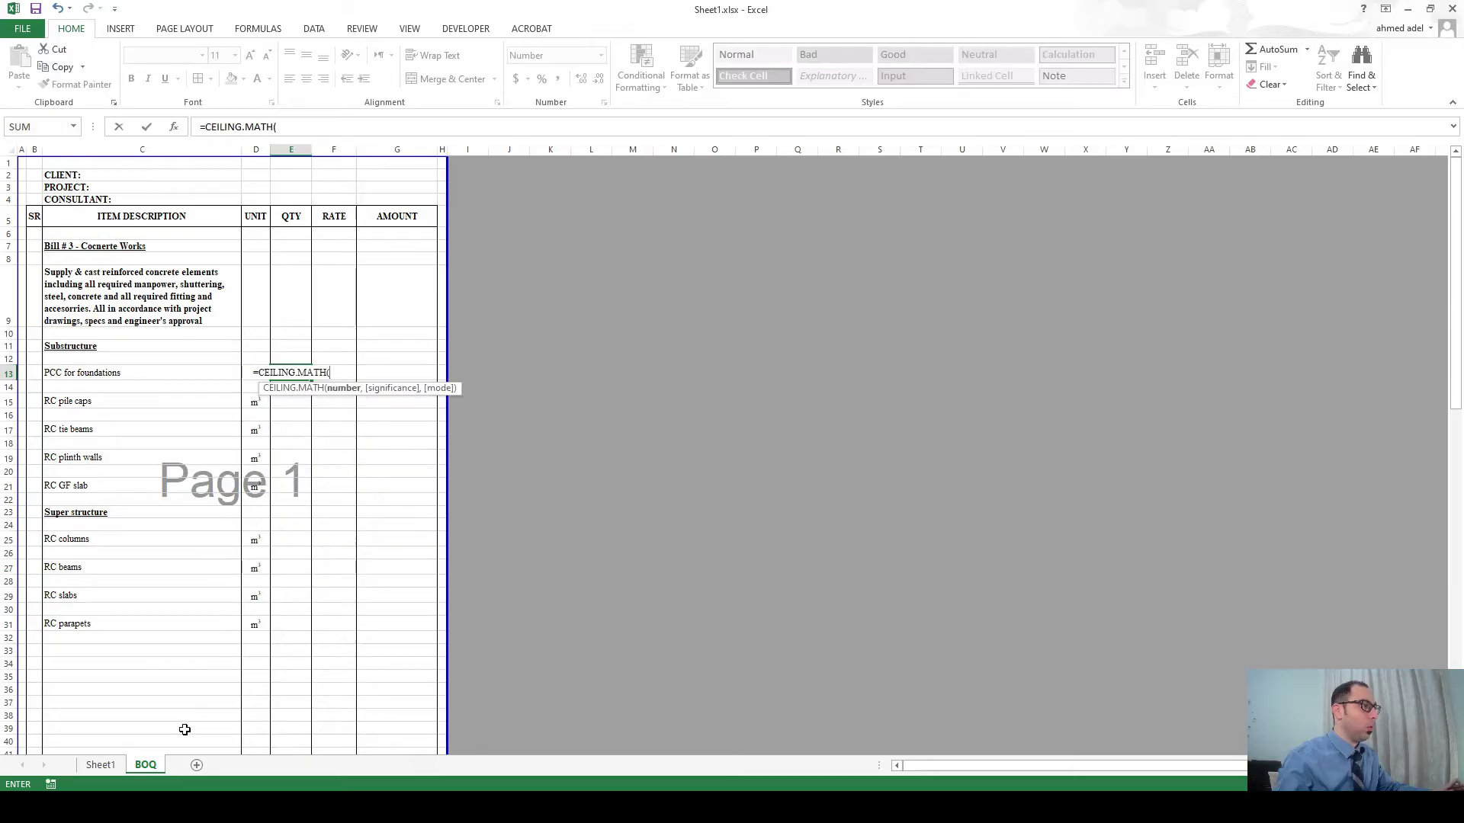
left_click(100, 765)
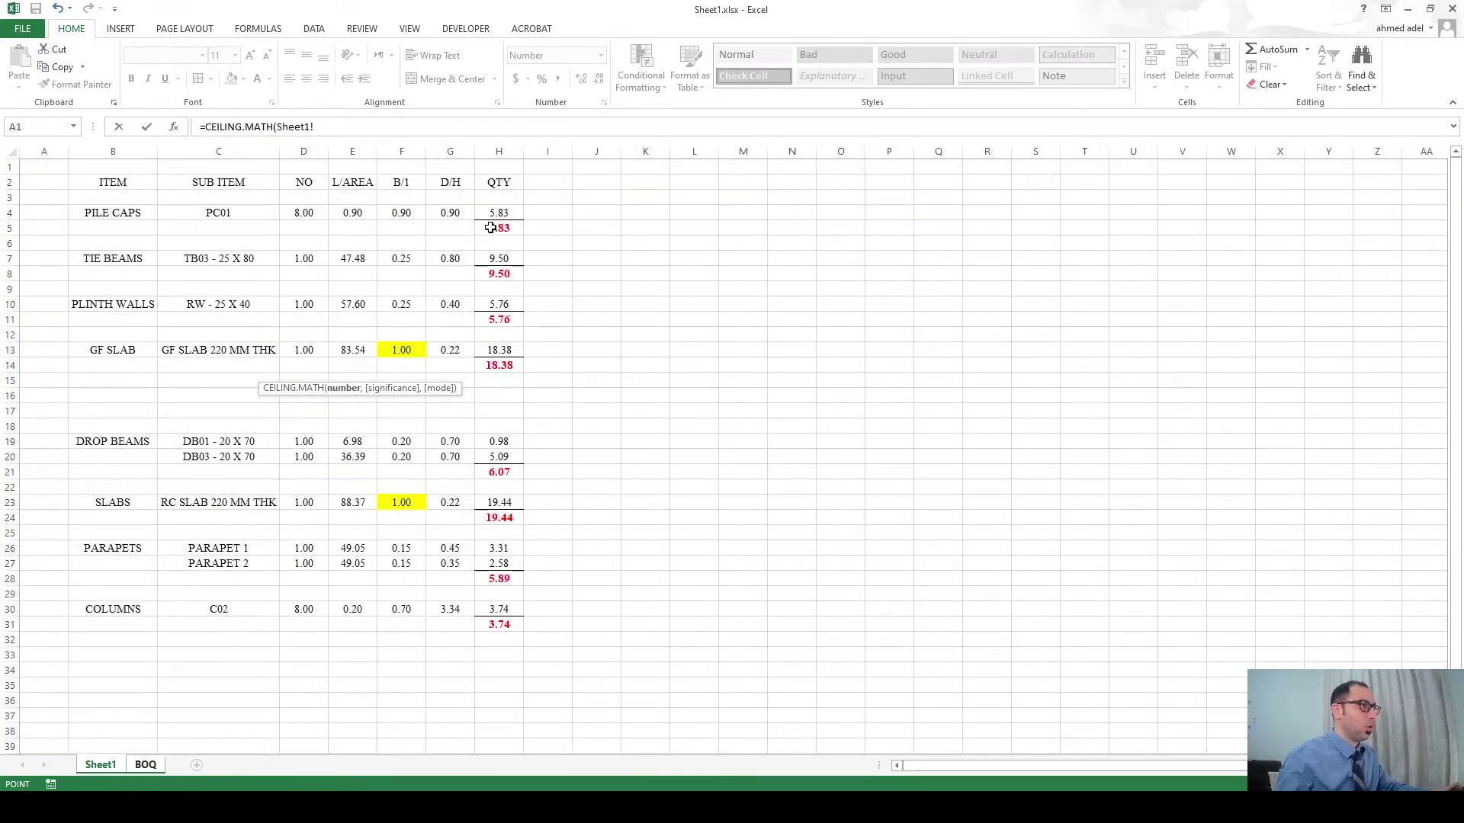
left_click(490, 228)
key("Return")
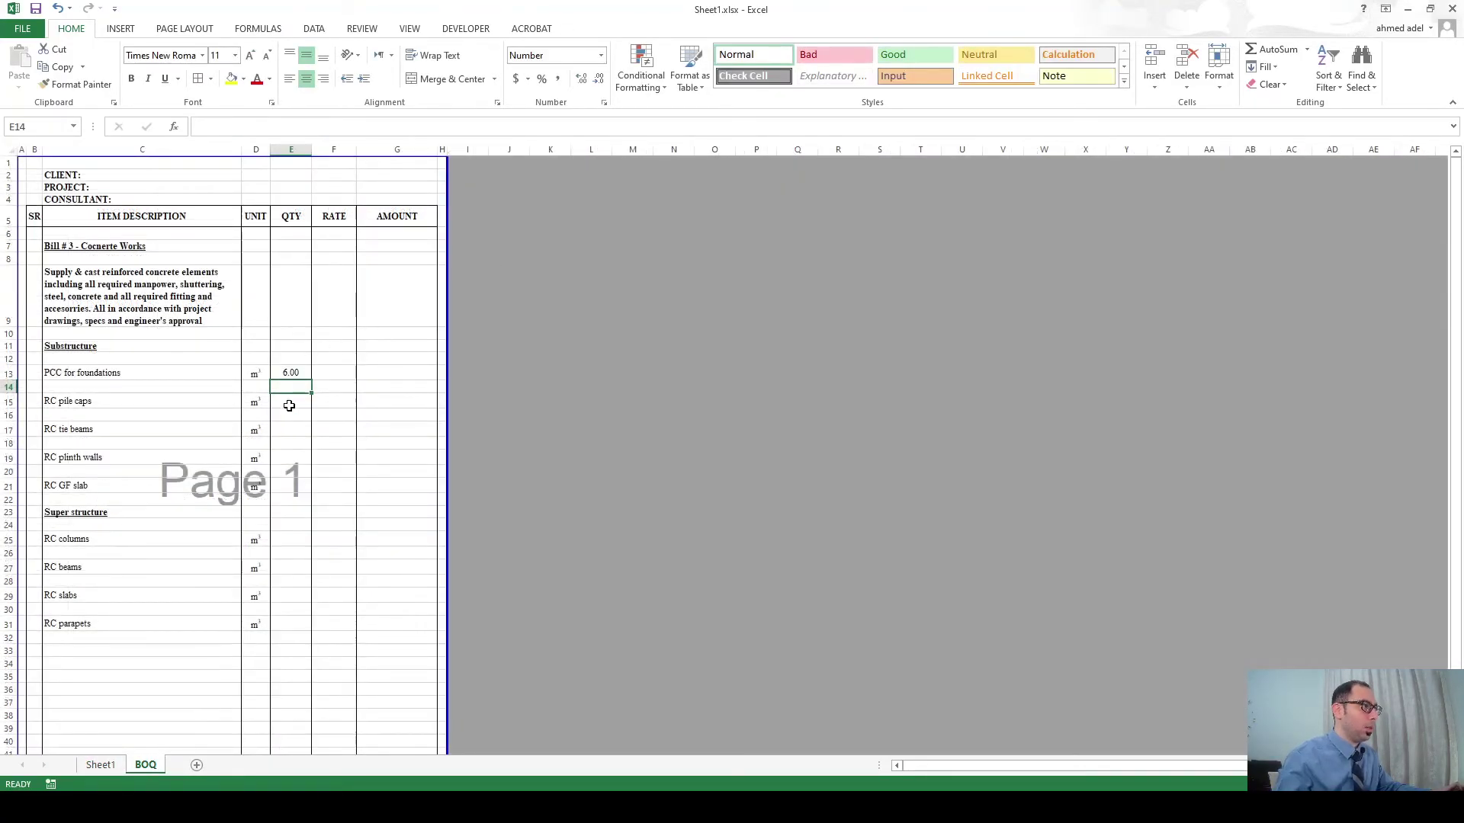
left_click(289, 406)
type("=c")
key("Tab")
left_click(100, 765)
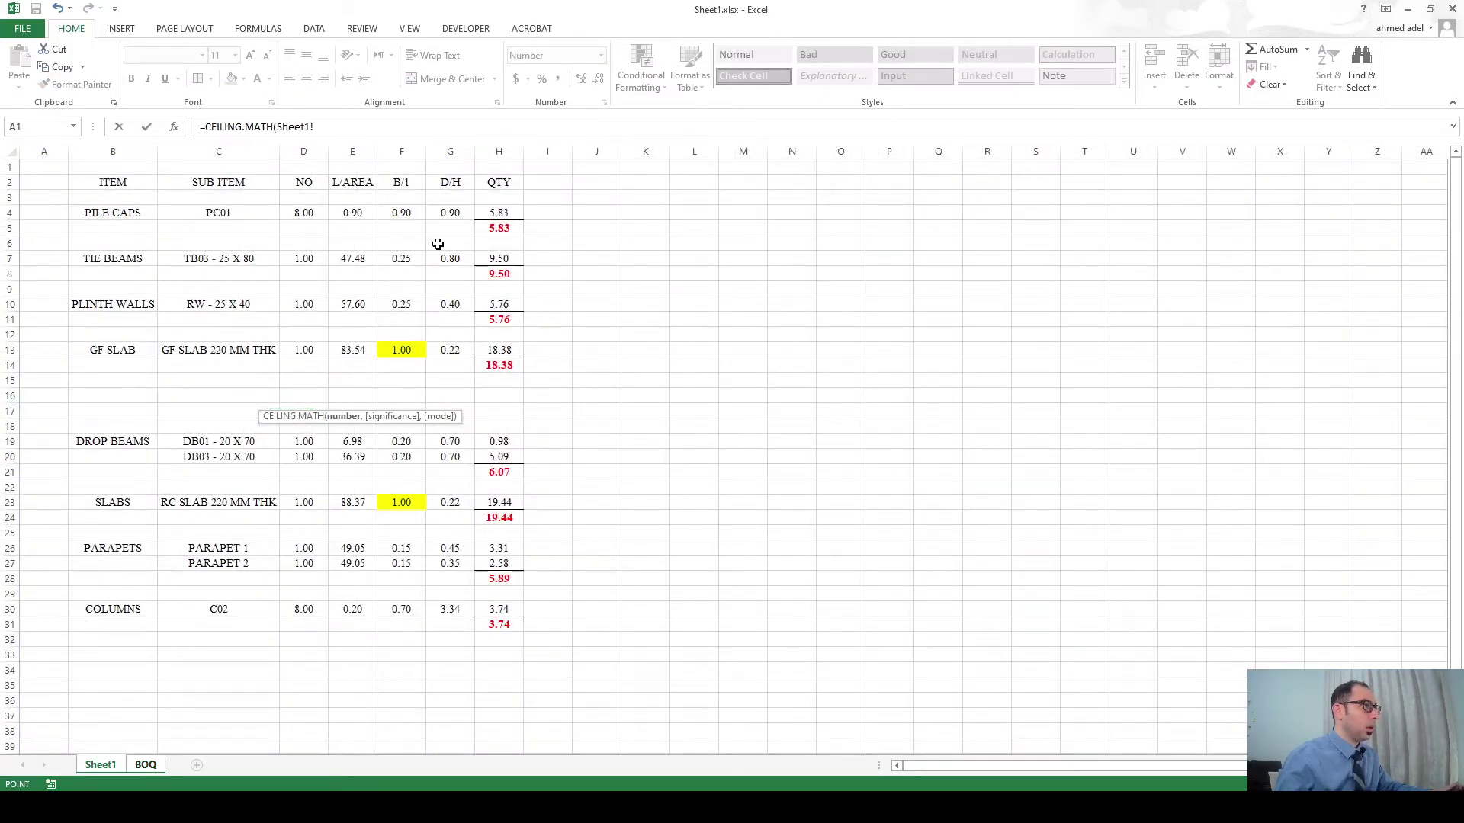
left_click(500, 276)
key("Return")
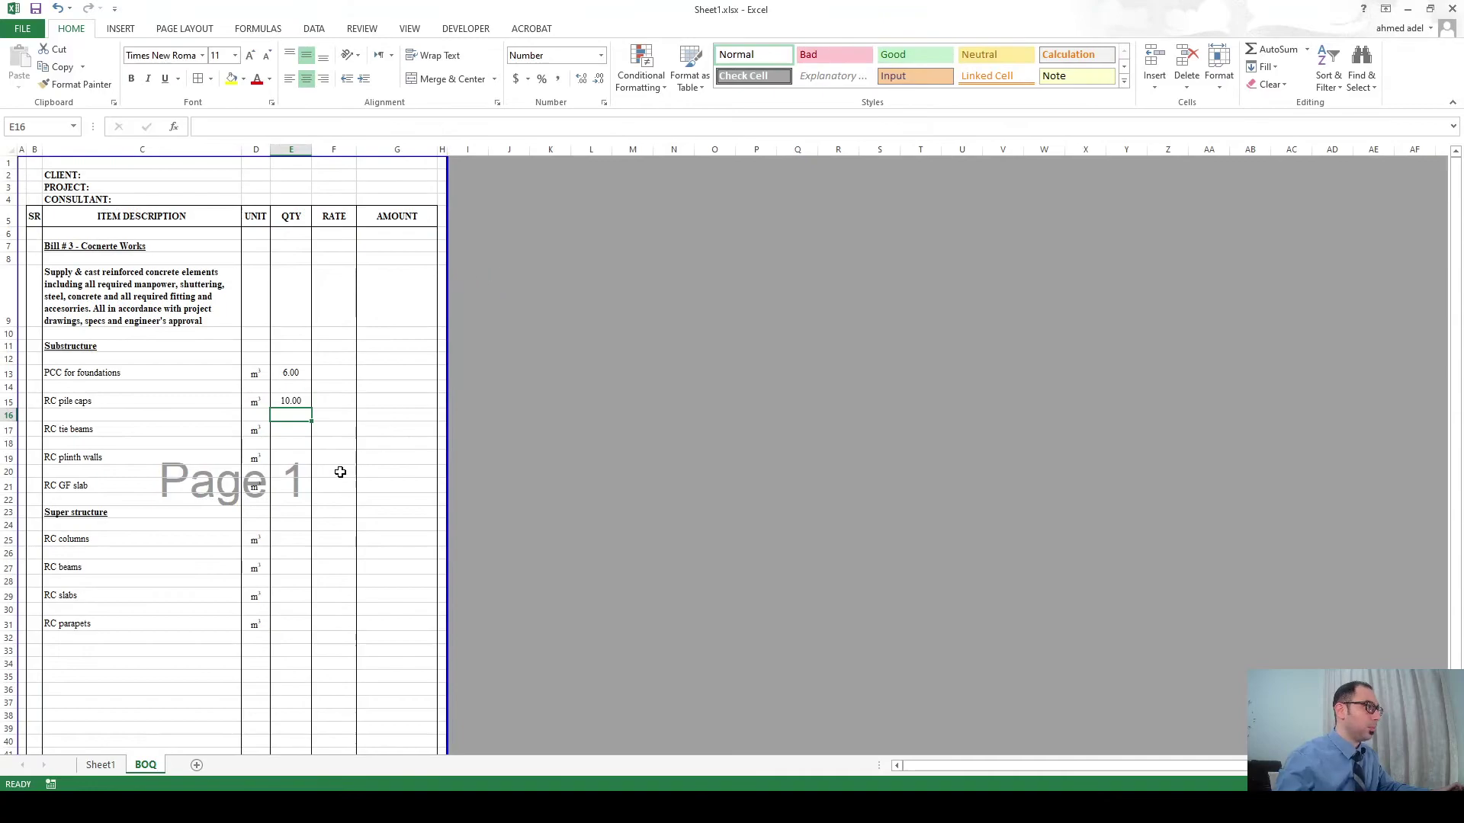
Clear the PCC quantity in E13 and correct the RC pile caps quantity to 6.00.
left_click(297, 372)
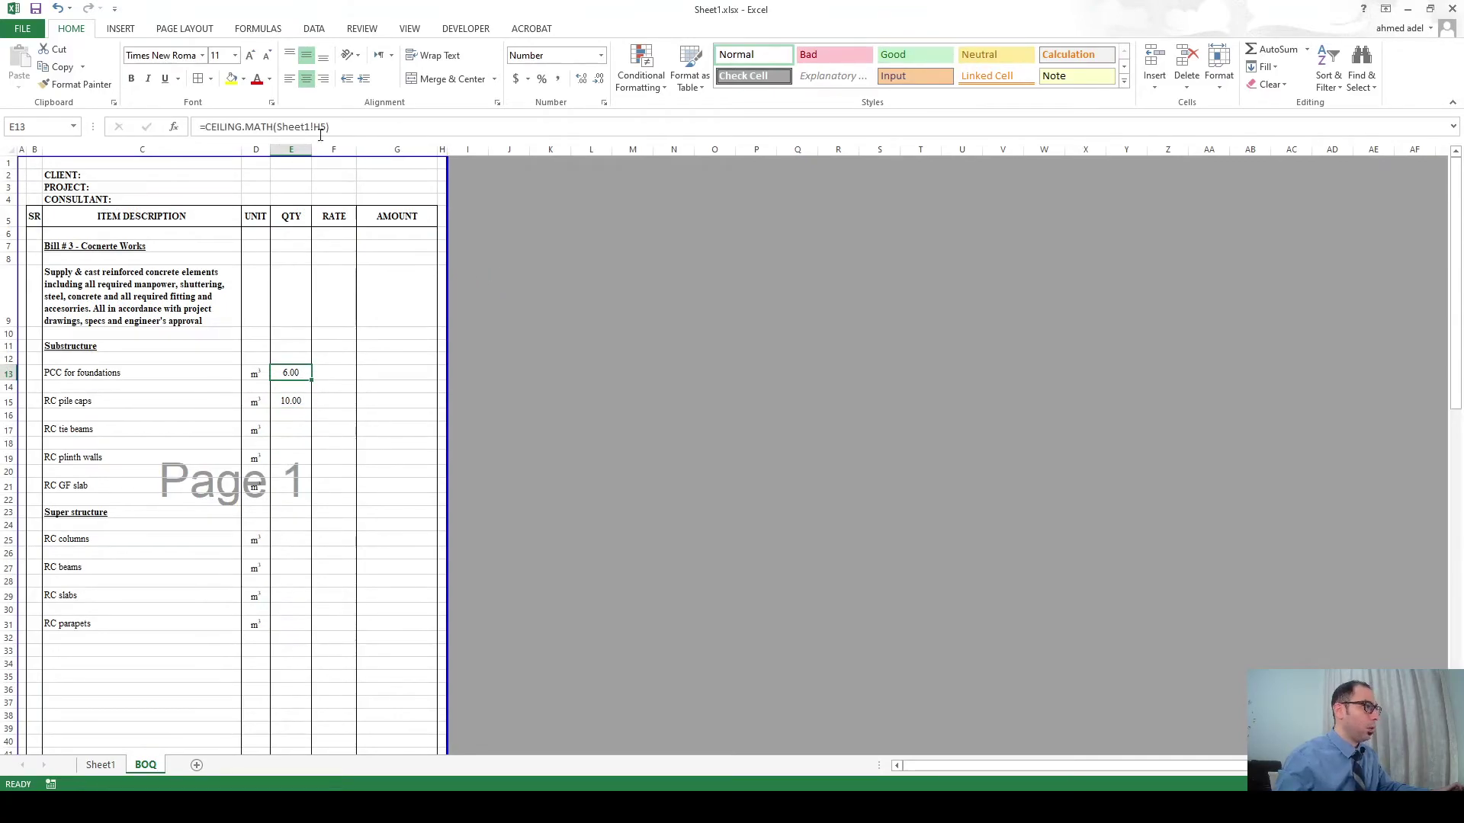
left_click(339, 128)
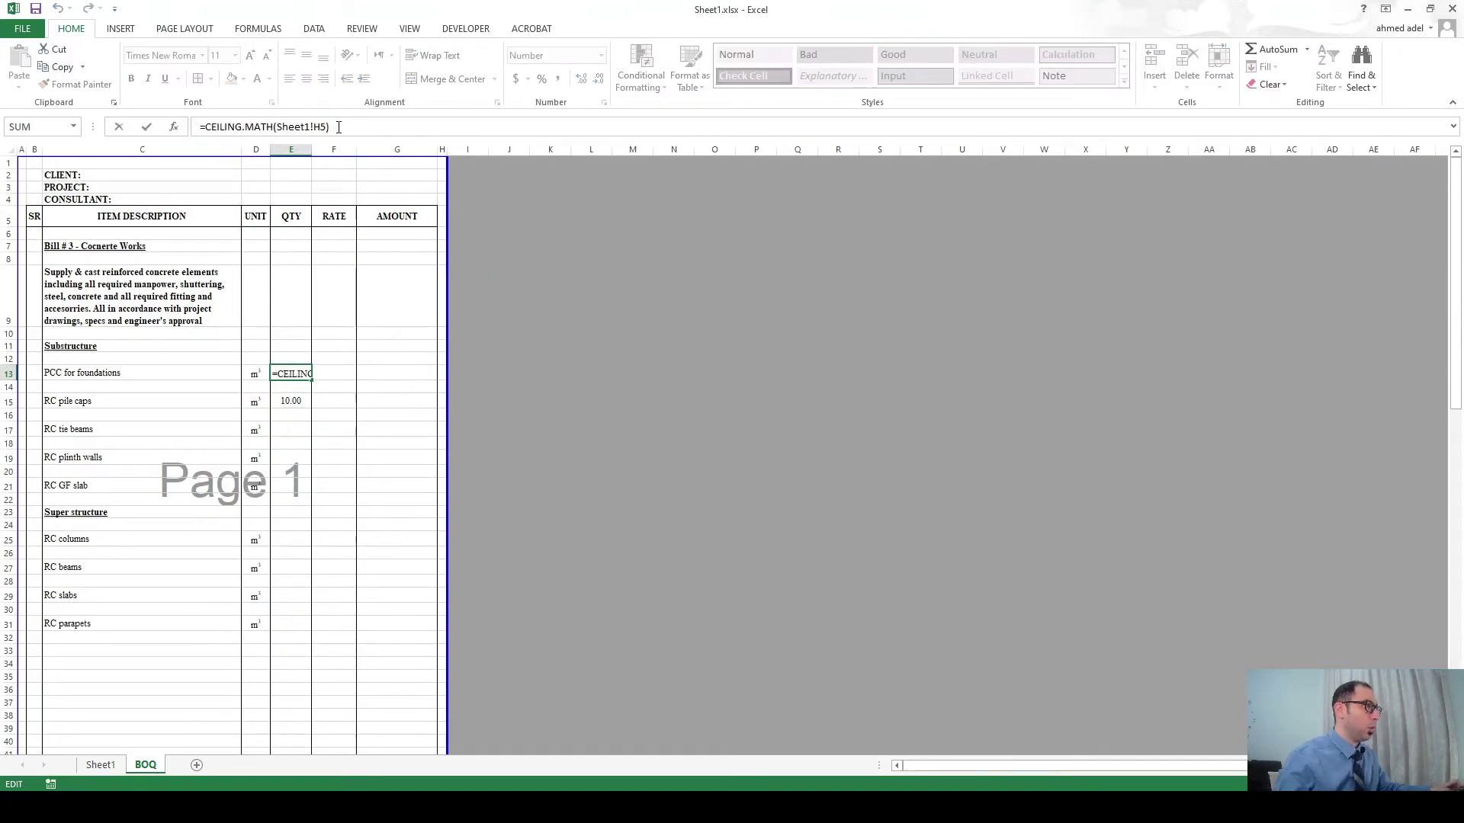
key("ctrl+a")
key("Delete")
key("Return")
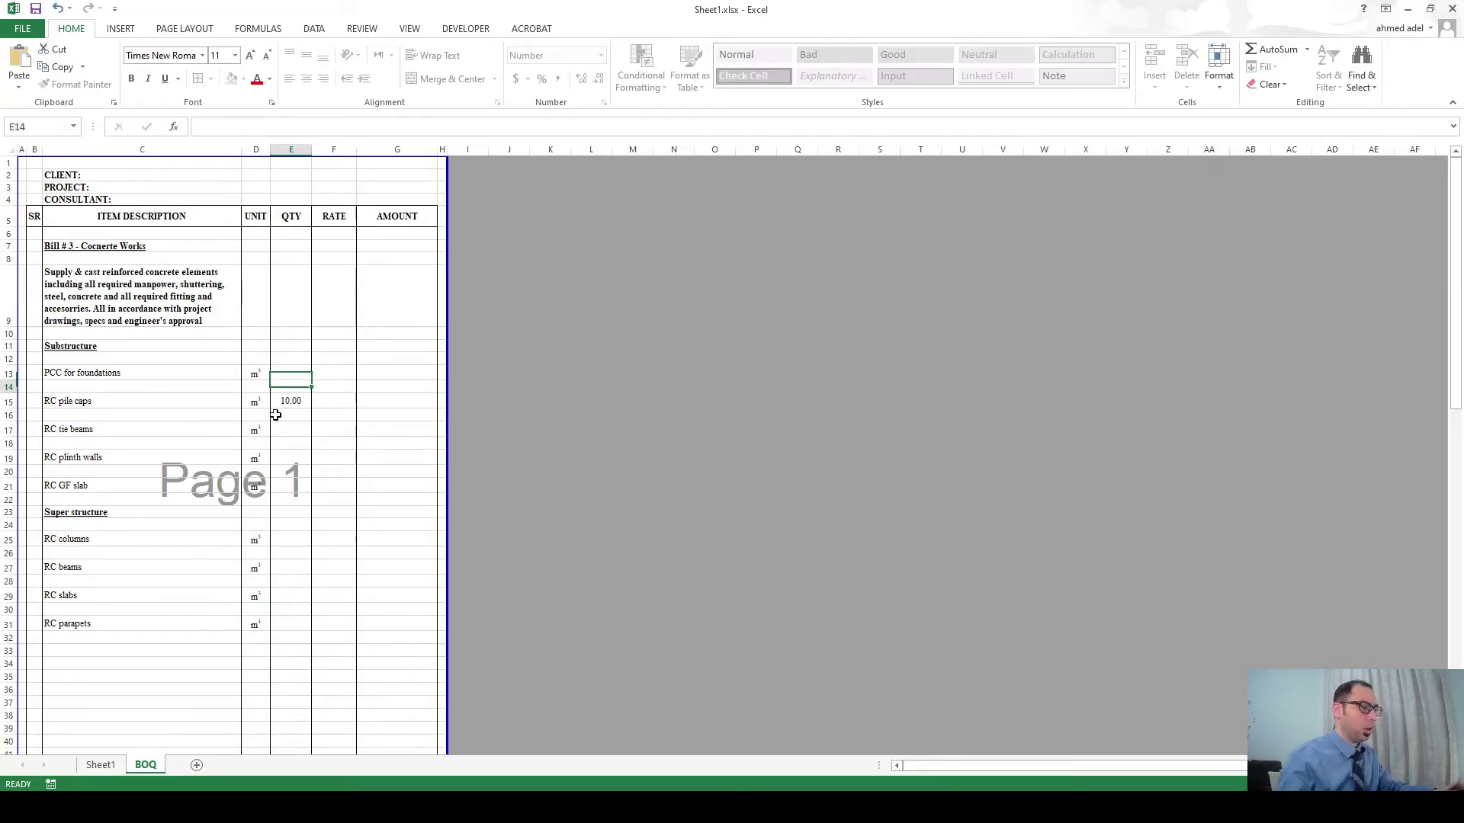
left_click(276, 404)
left_click_drag(329, 127, 193, 129)
key("Return")
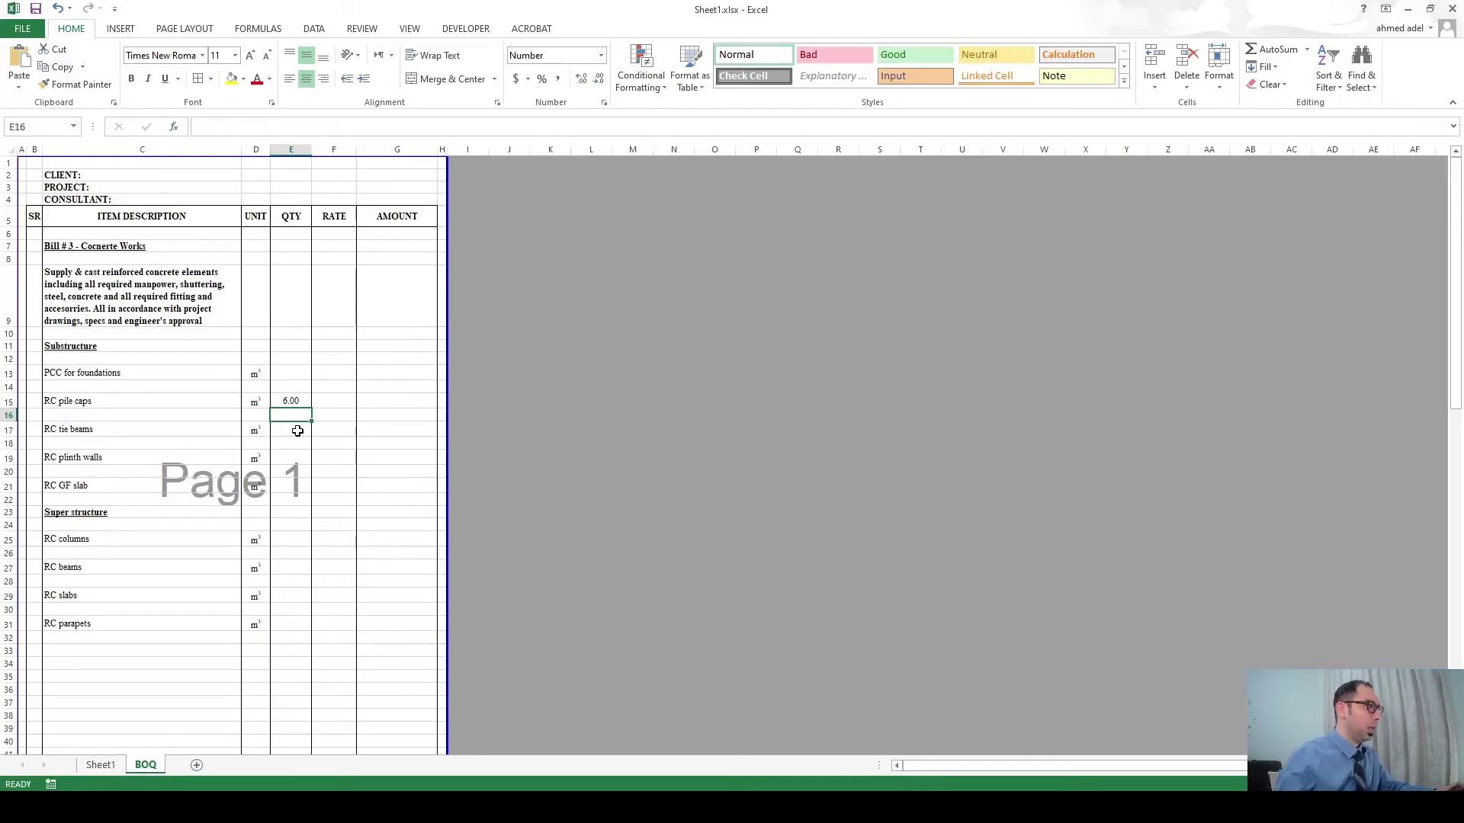
Fill RC tie beams, plinth walls and GF slab quantities with CEILING.MATH of Sheet1 H8, H11 and H14.
left_click(298, 431)
type("=c")
key("Tab")
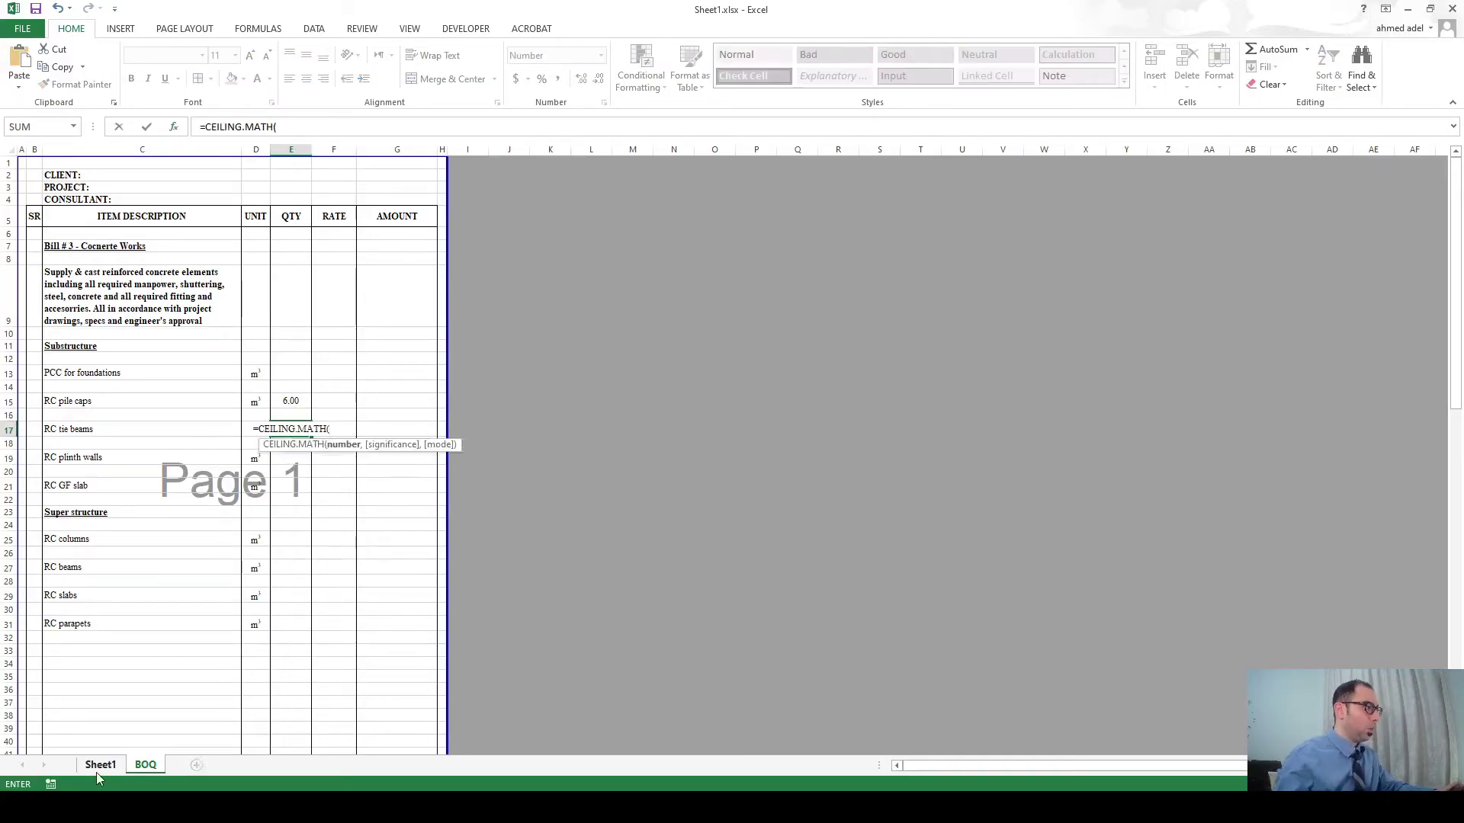
left_click(99, 766)
left_click(499, 274)
key("Return")
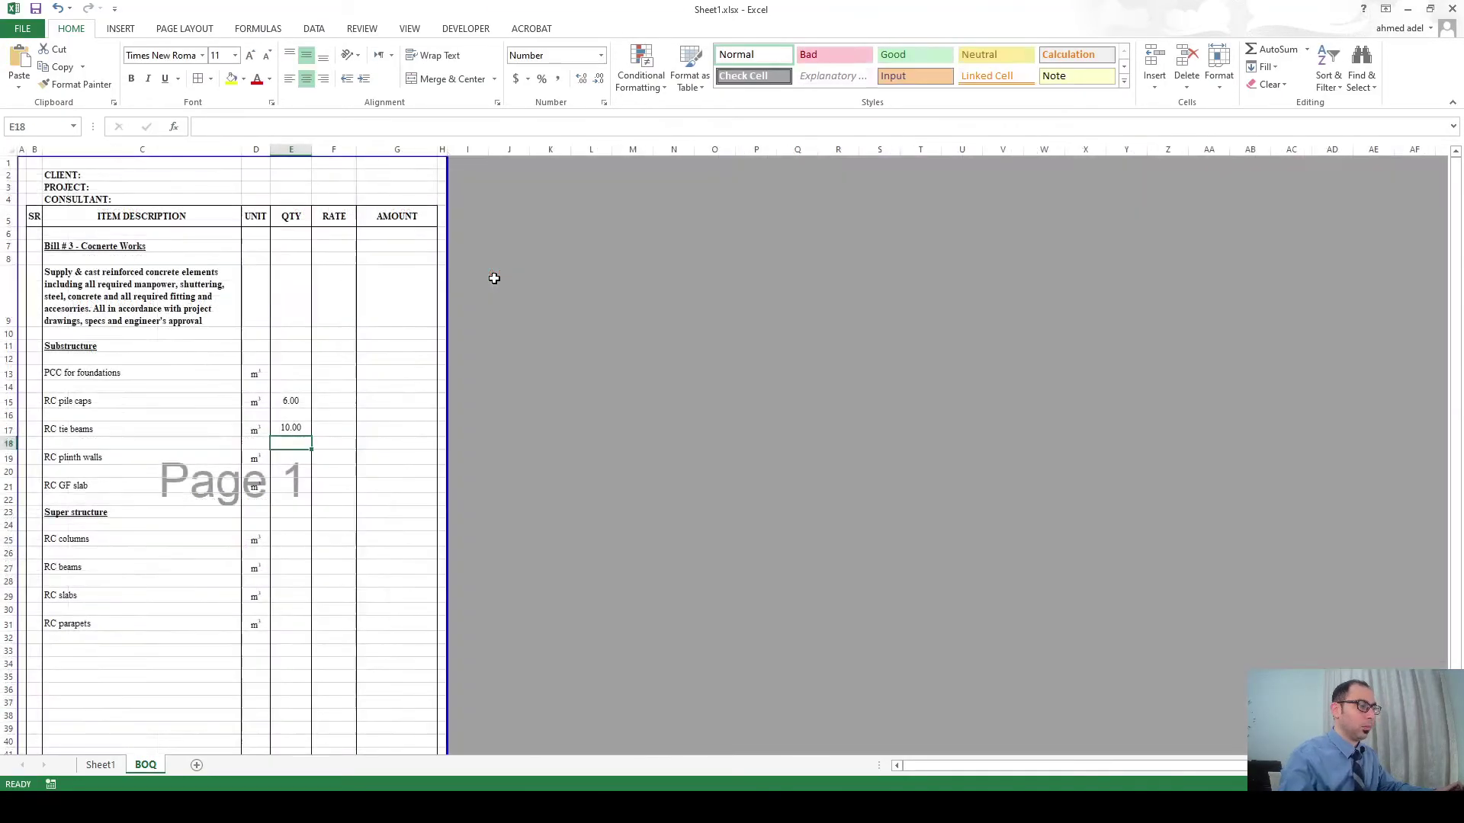
left_click(284, 457)
type("=c")
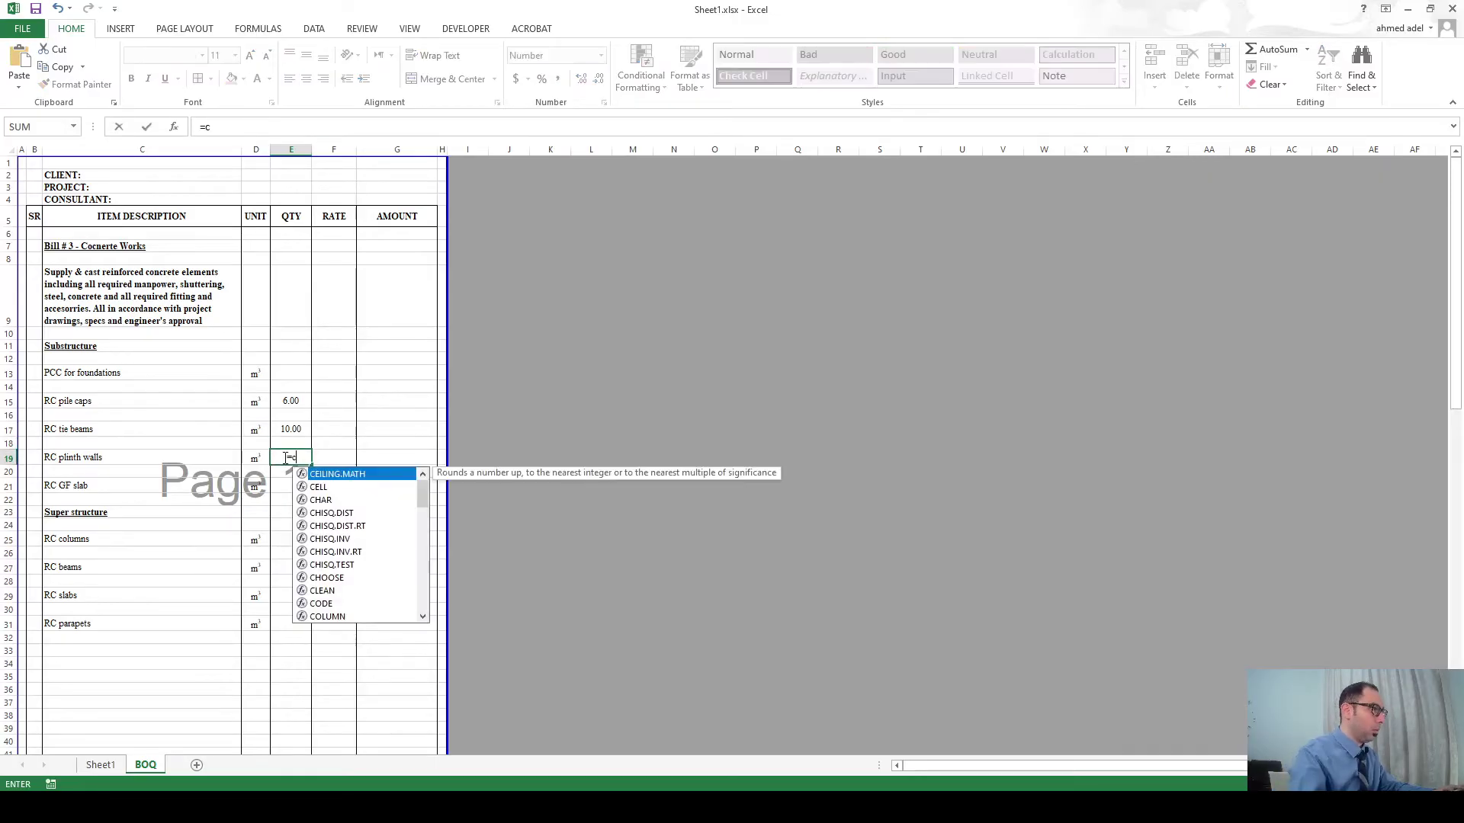
key("Tab")
left_click(100, 766)
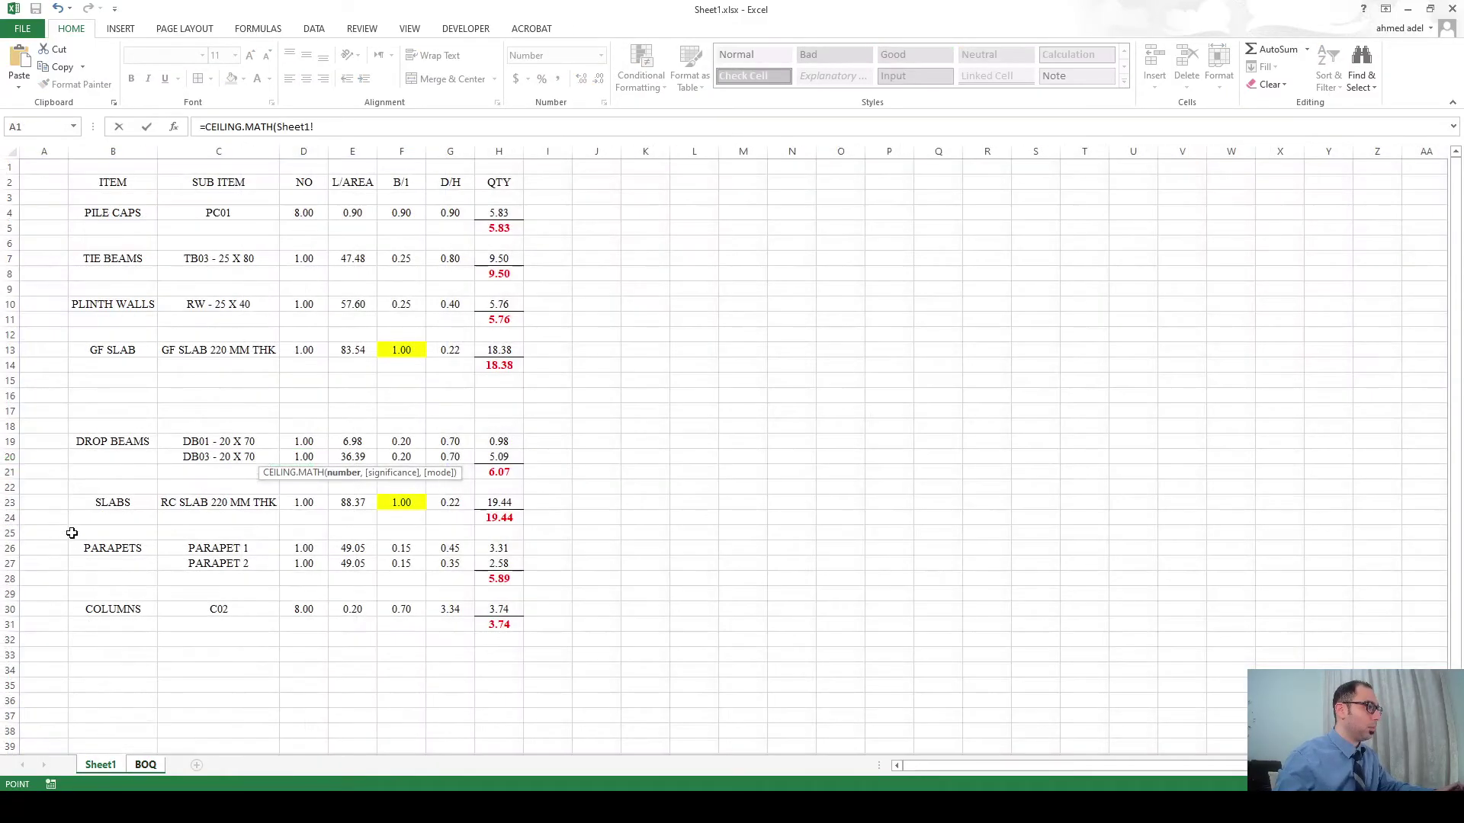
left_click(499, 320)
key("Return")
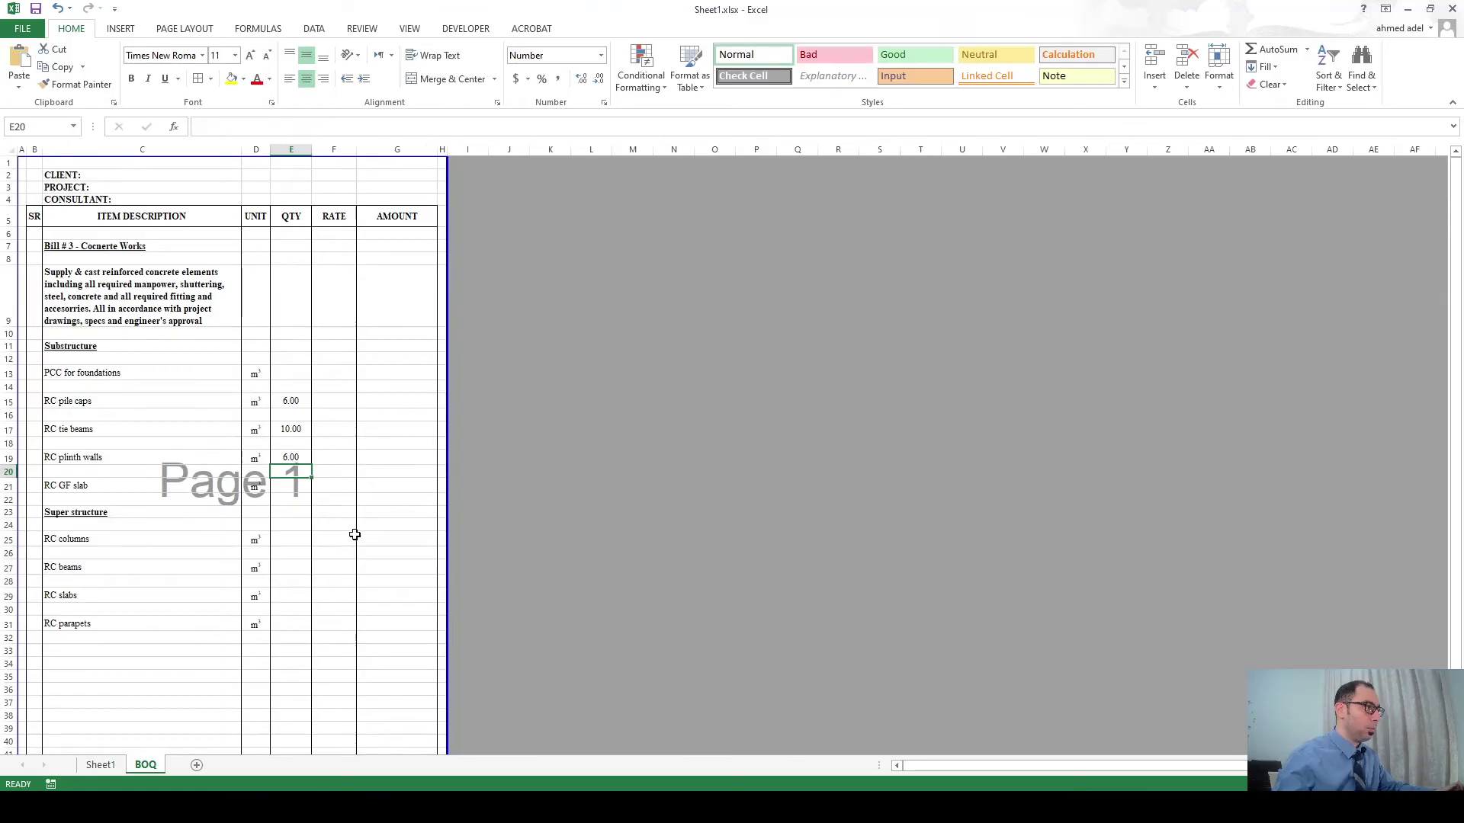
left_click(287, 488)
type("=c")
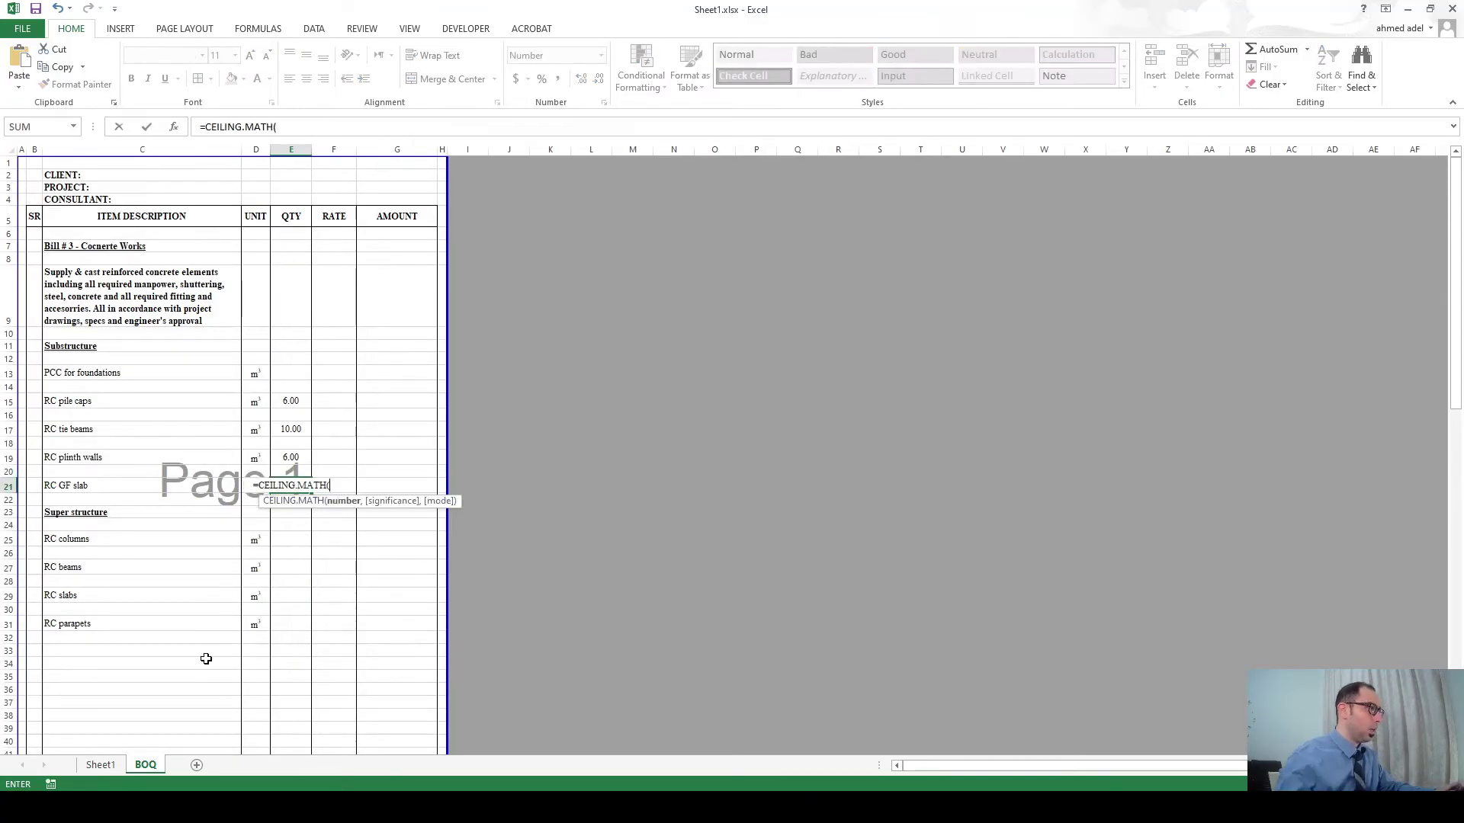
left_click(99, 765)
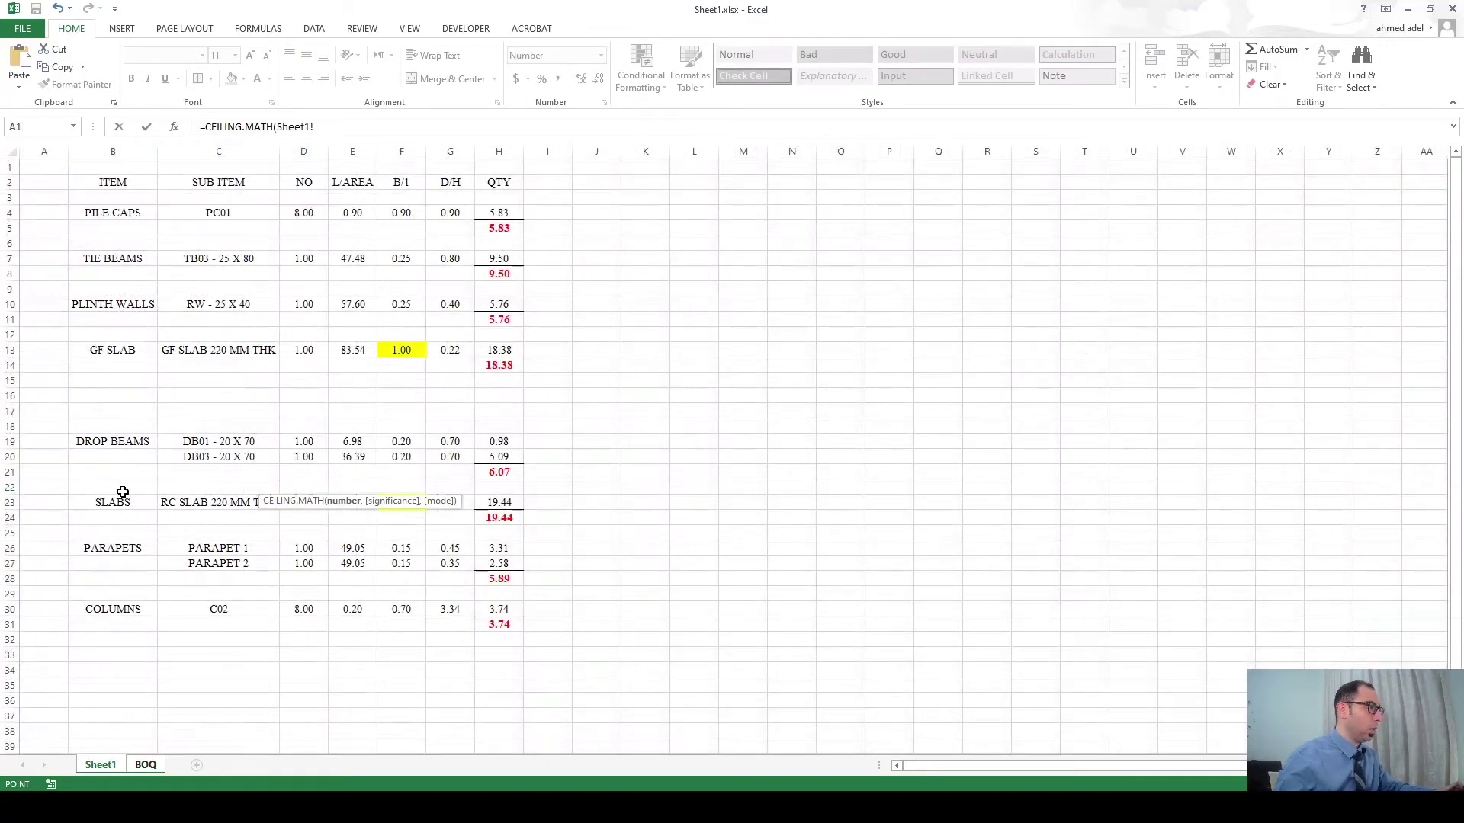
left_click(513, 364)
key("Return")
Fill RC columns, beams, slabs and parapets quantities with CEILING.MATH of Sheet1 H31, H21, H24 and H28.
left_click(286, 537)
type("=c")
key("Down")
key("Tab")
left_click(100, 765)
left_click(478, 627)
key("Return")
left_click(299, 578)
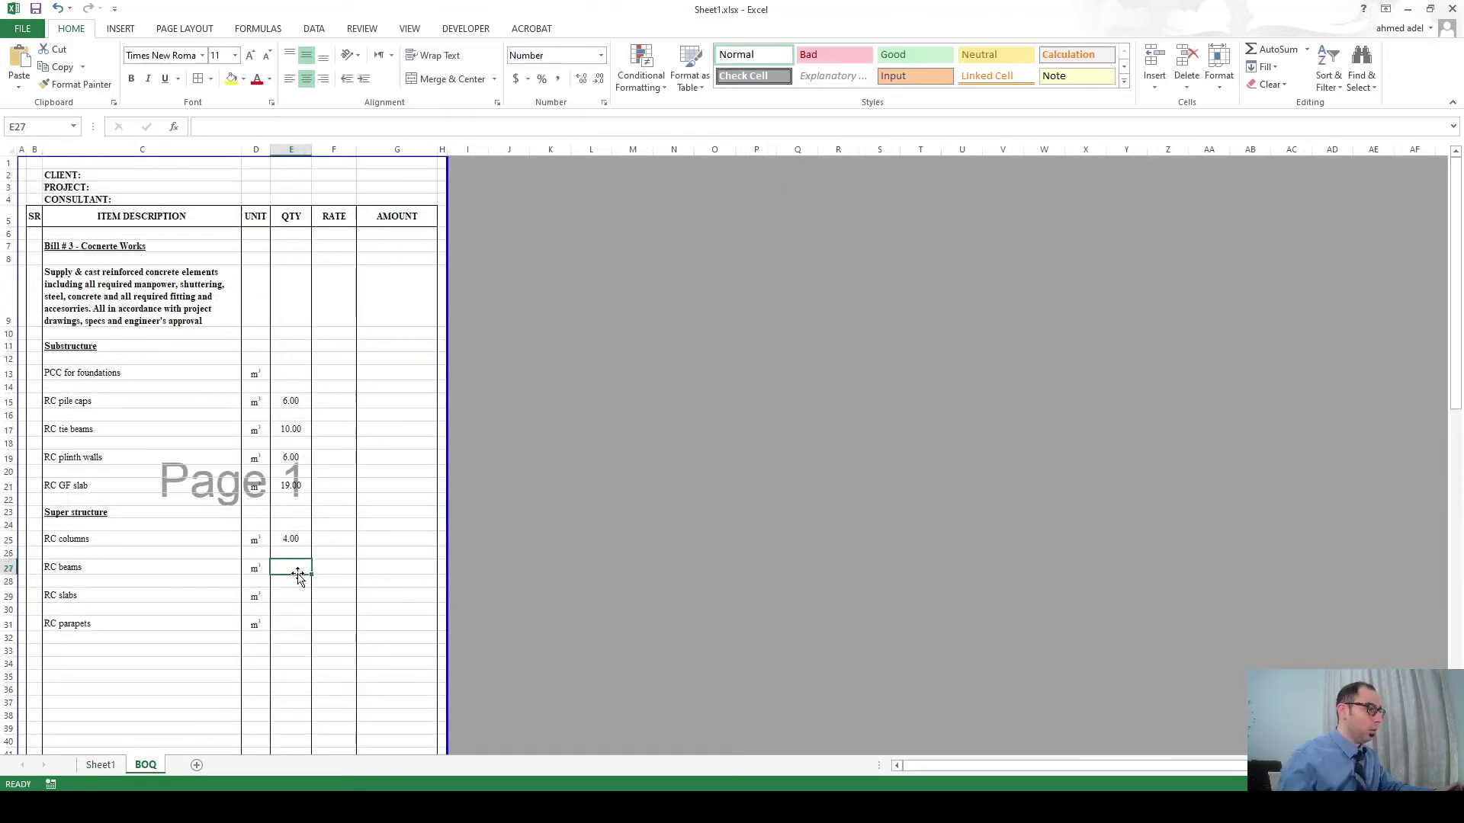
type("=c")
key("Down")
key("Tab")
left_click(100, 764)
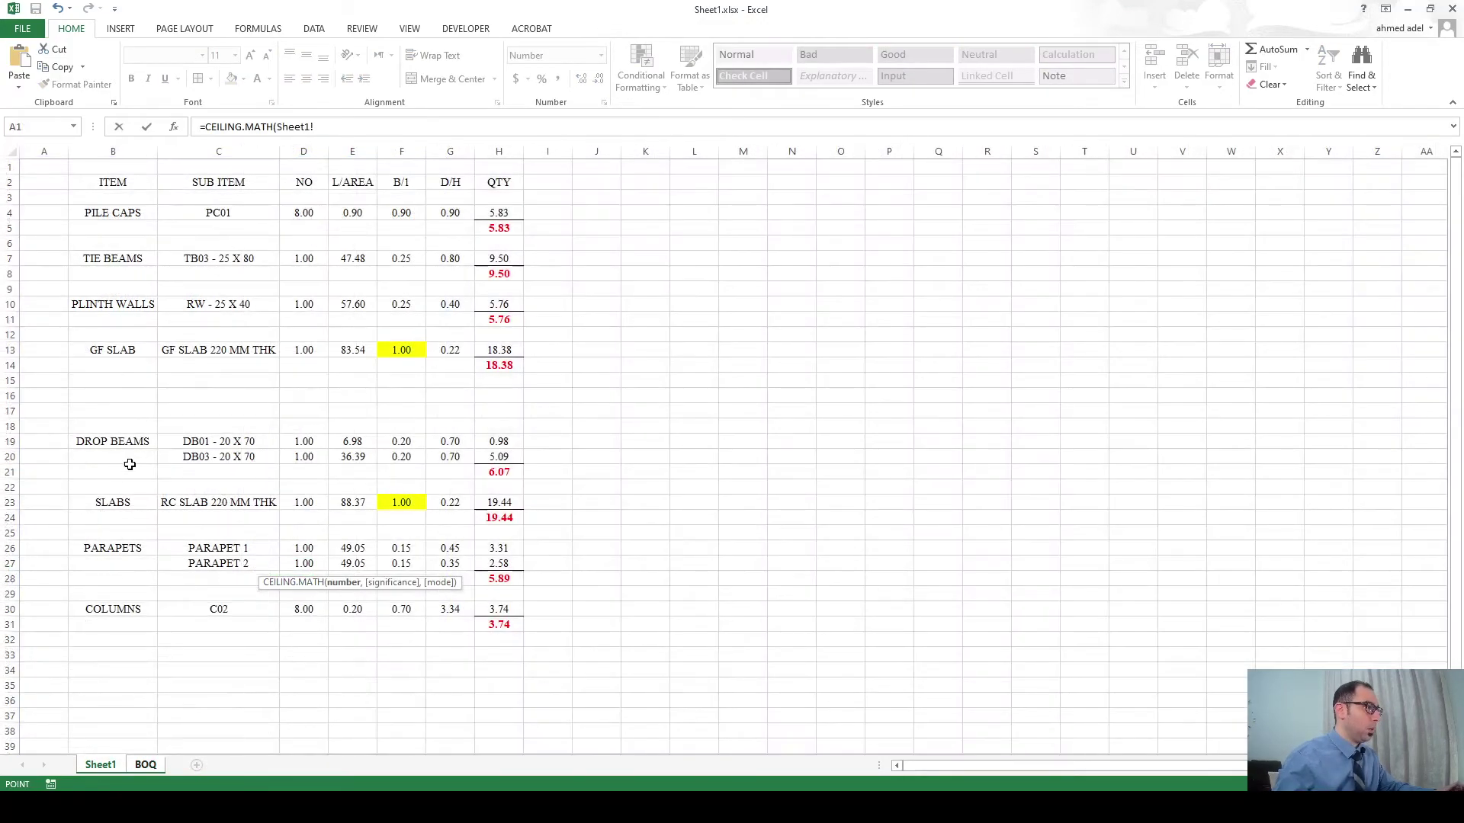
left_click(510, 473)
key("Return")
left_click(298, 598)
type("=c")
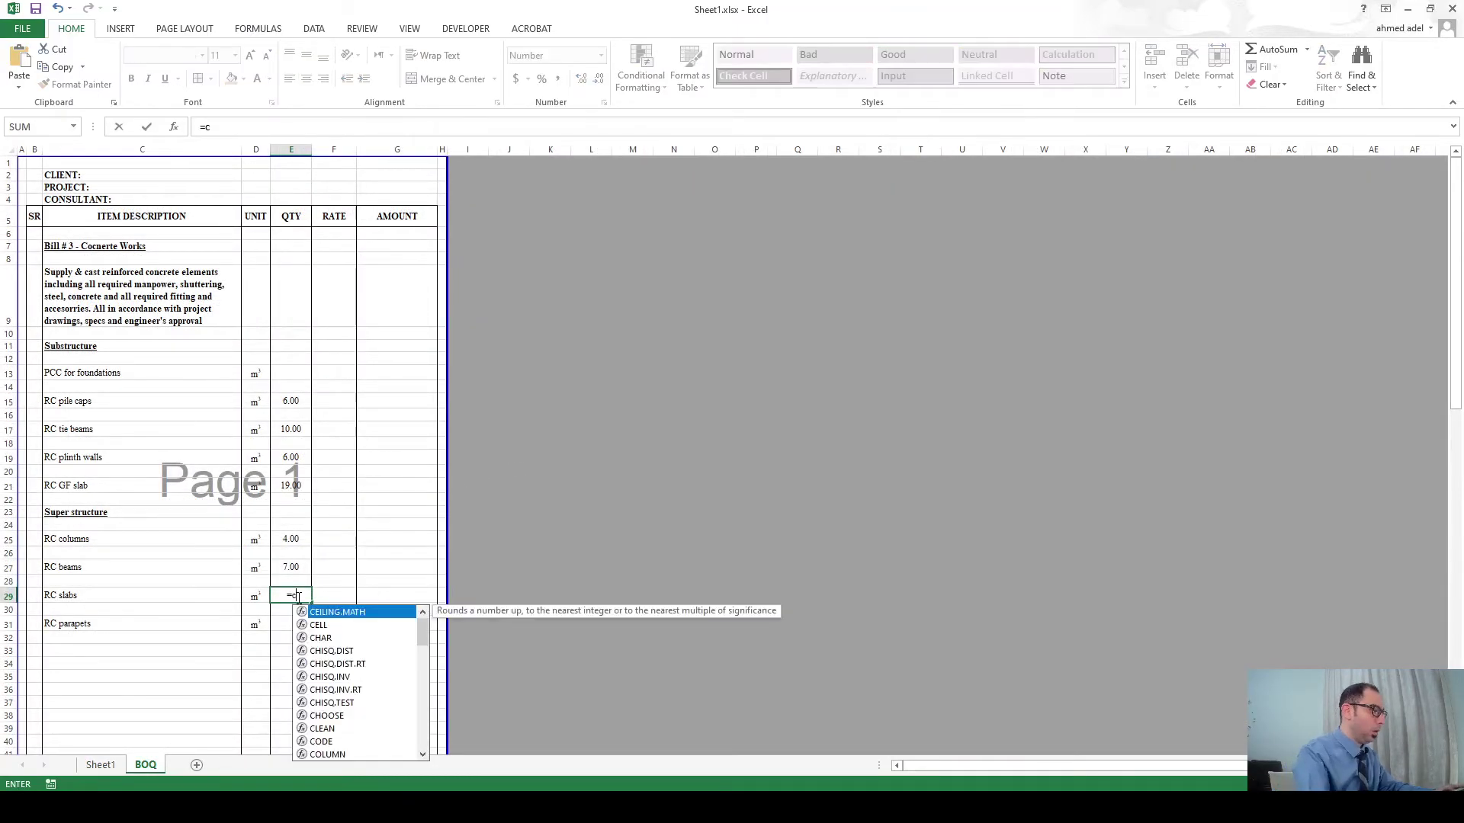
key("Down")
key("Tab")
left_click(100, 764)
left_click(505, 517)
key("Return")
left_click(292, 626)
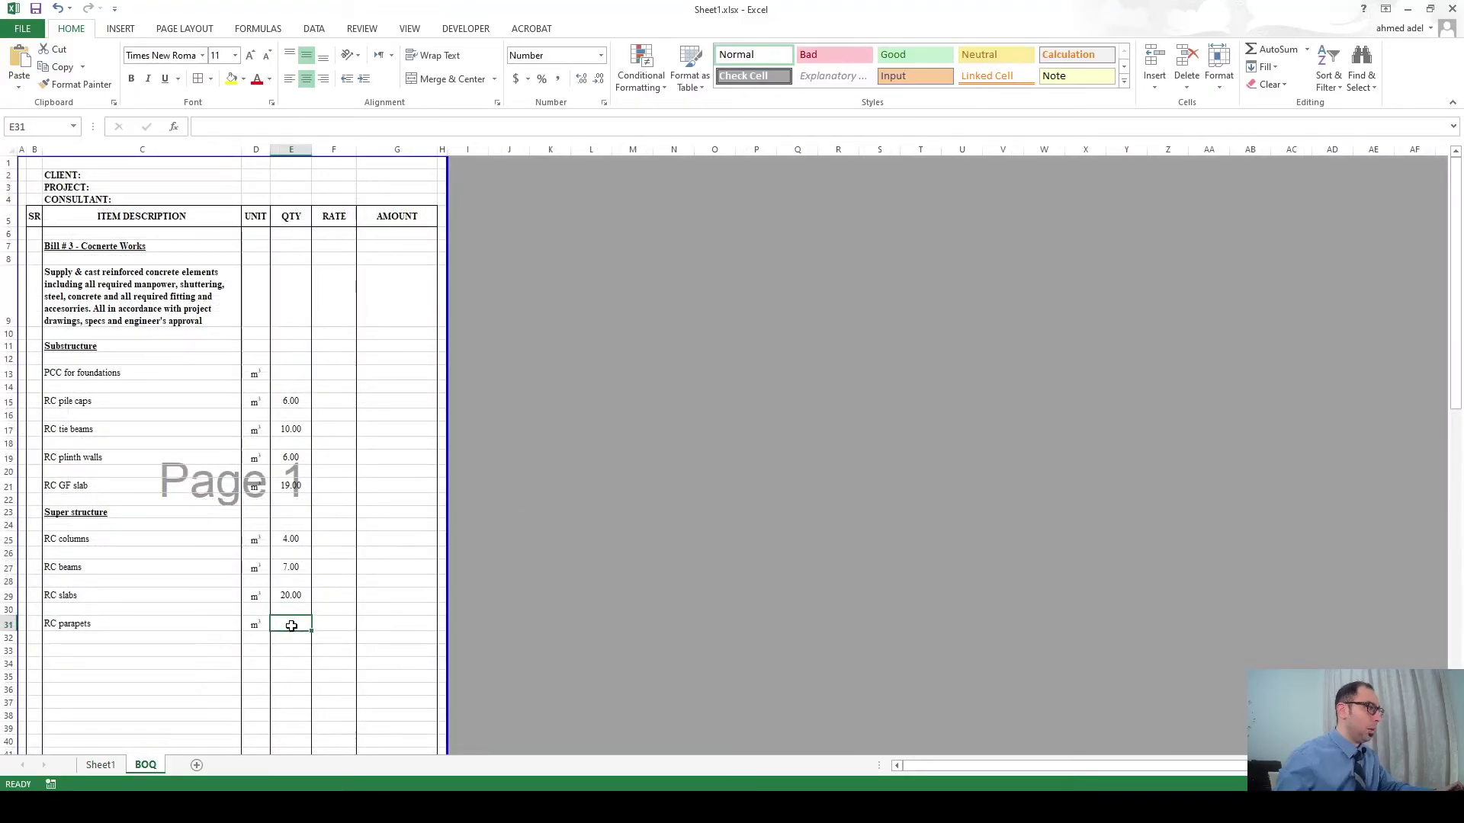
type("=c")
key("Down")
key("Tab")
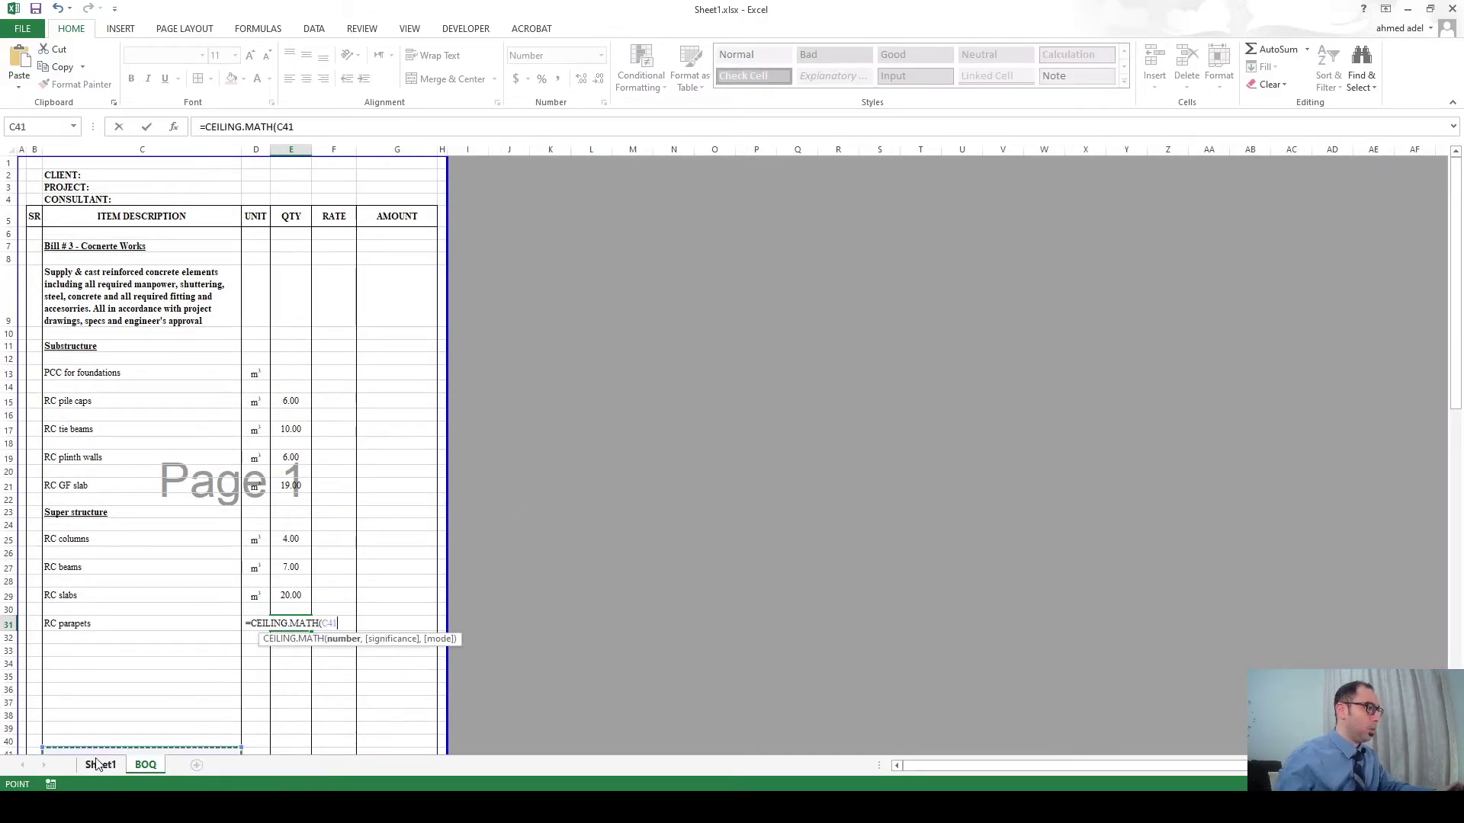
left_click(100, 765)
left_click(500, 578)
key("Return")
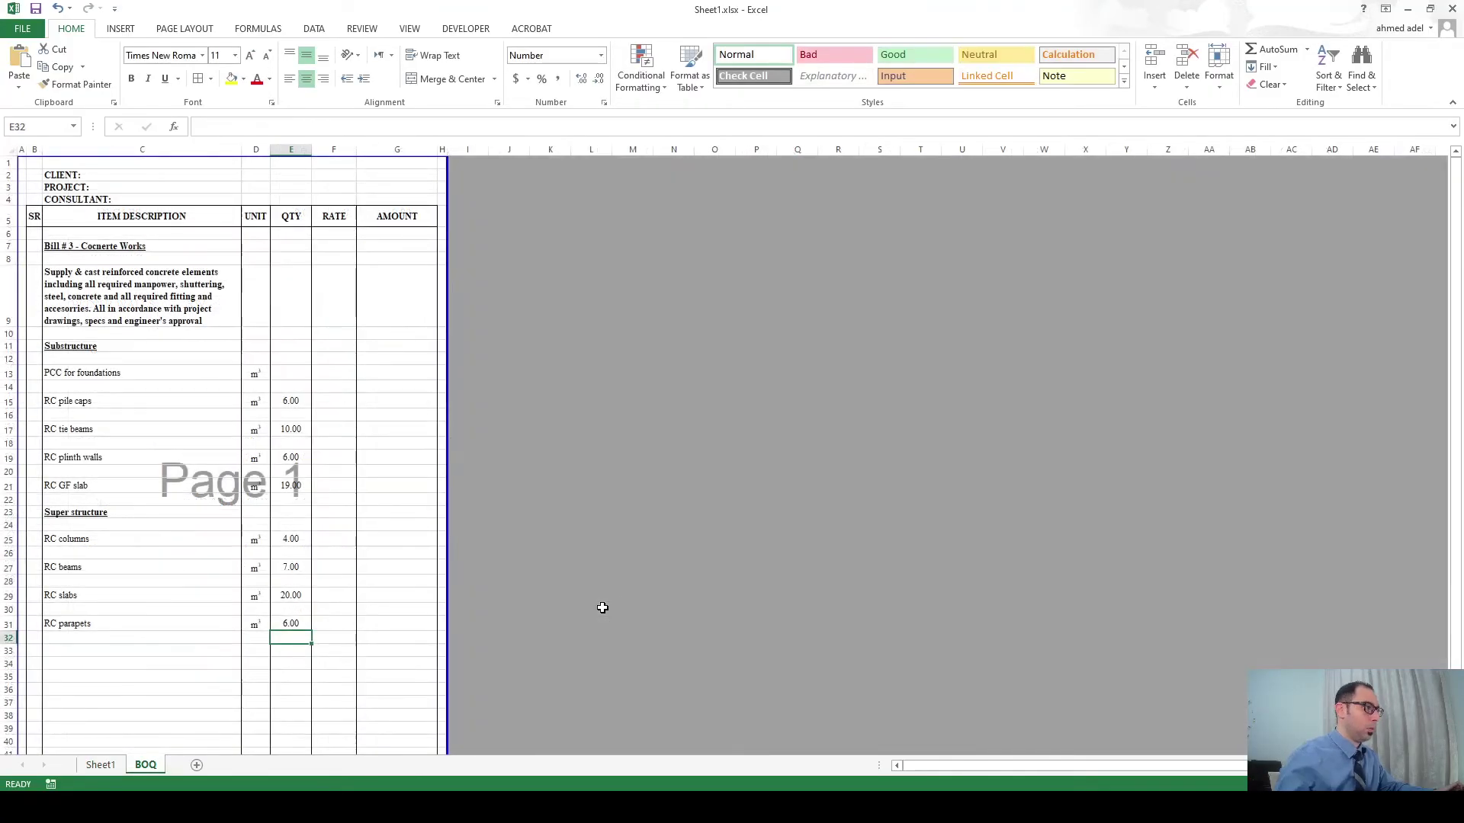
left_click(332, 395)
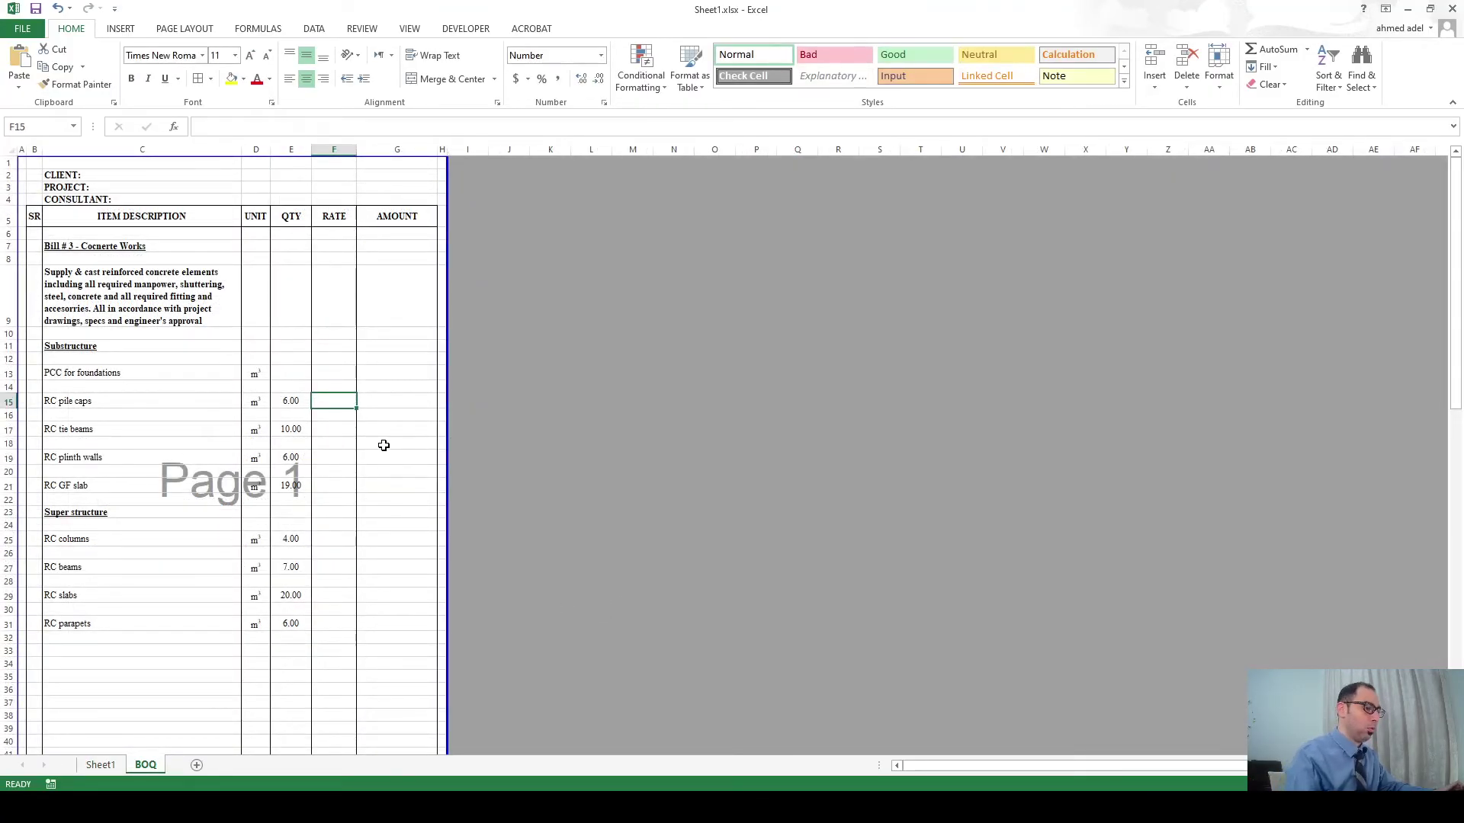
Enter rates of 1,000 for RC pile caps (corrected from 950), 1,100 for tie beams, 1,150 for plinth walls.
type("95")
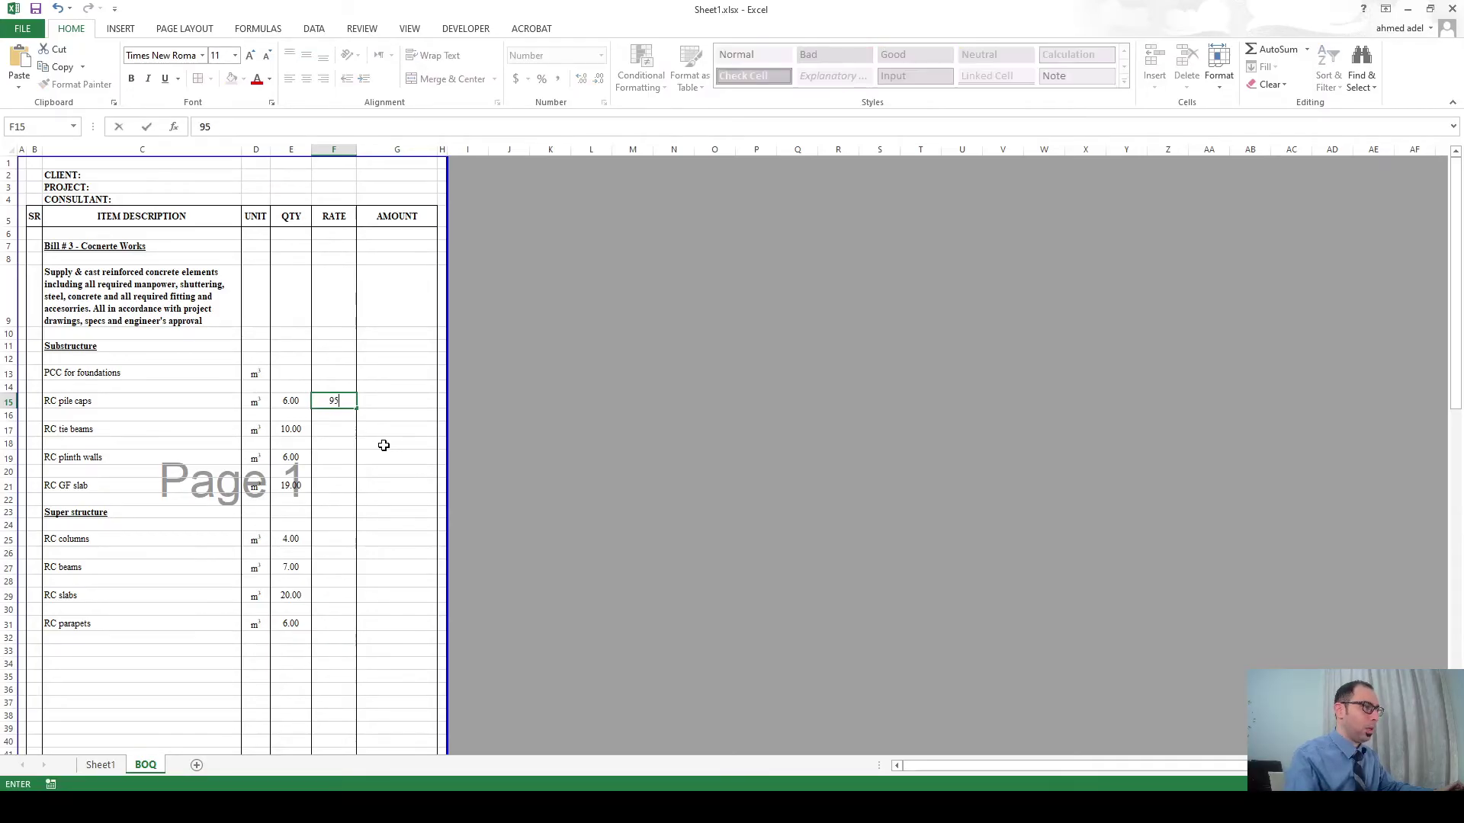
type("0")
key("Return")
key("Up")
type("1000")
key("Return")
key("Down")
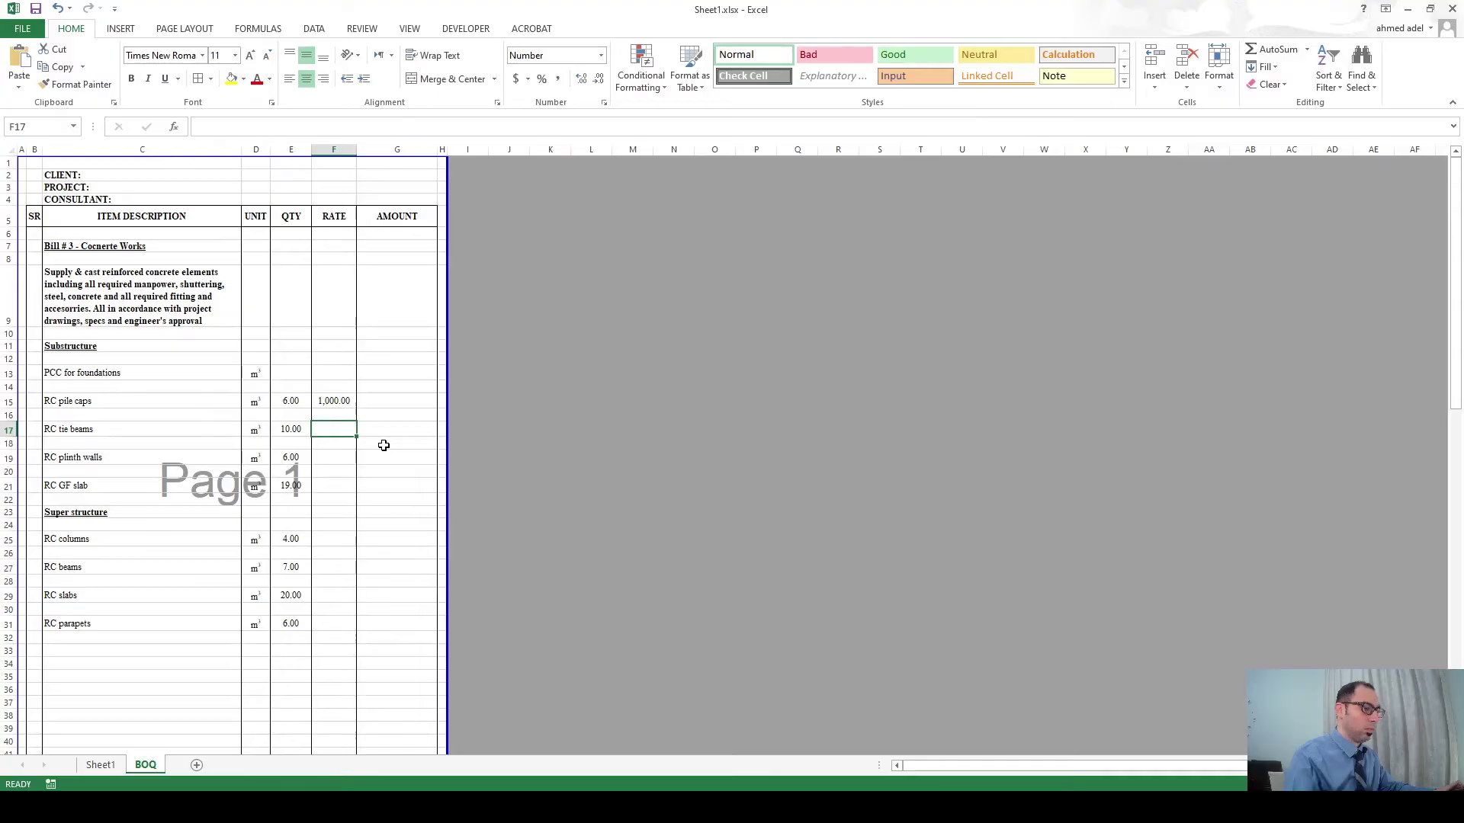
type("1,100")
key("Return")
key("Down")
type("1150")
key("Return")
Enter rates: GF slab 950, RC columns 1,200, beams 1,100, slabs 1,050, parapets 1,000.
key("Down")
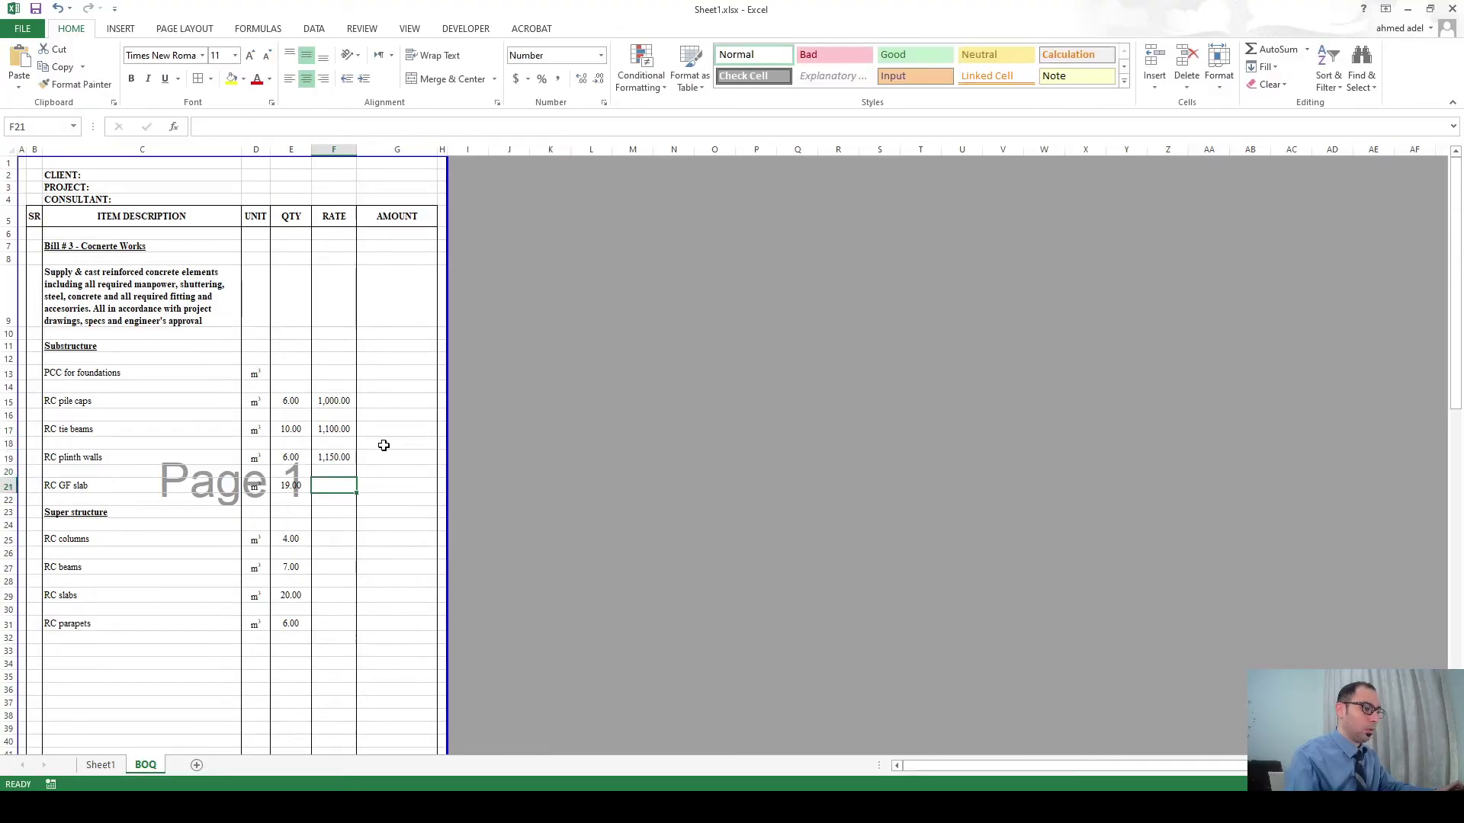
type("950")
key("Return")
key("Down")
key("Down")
key("Down")
type("1,2")
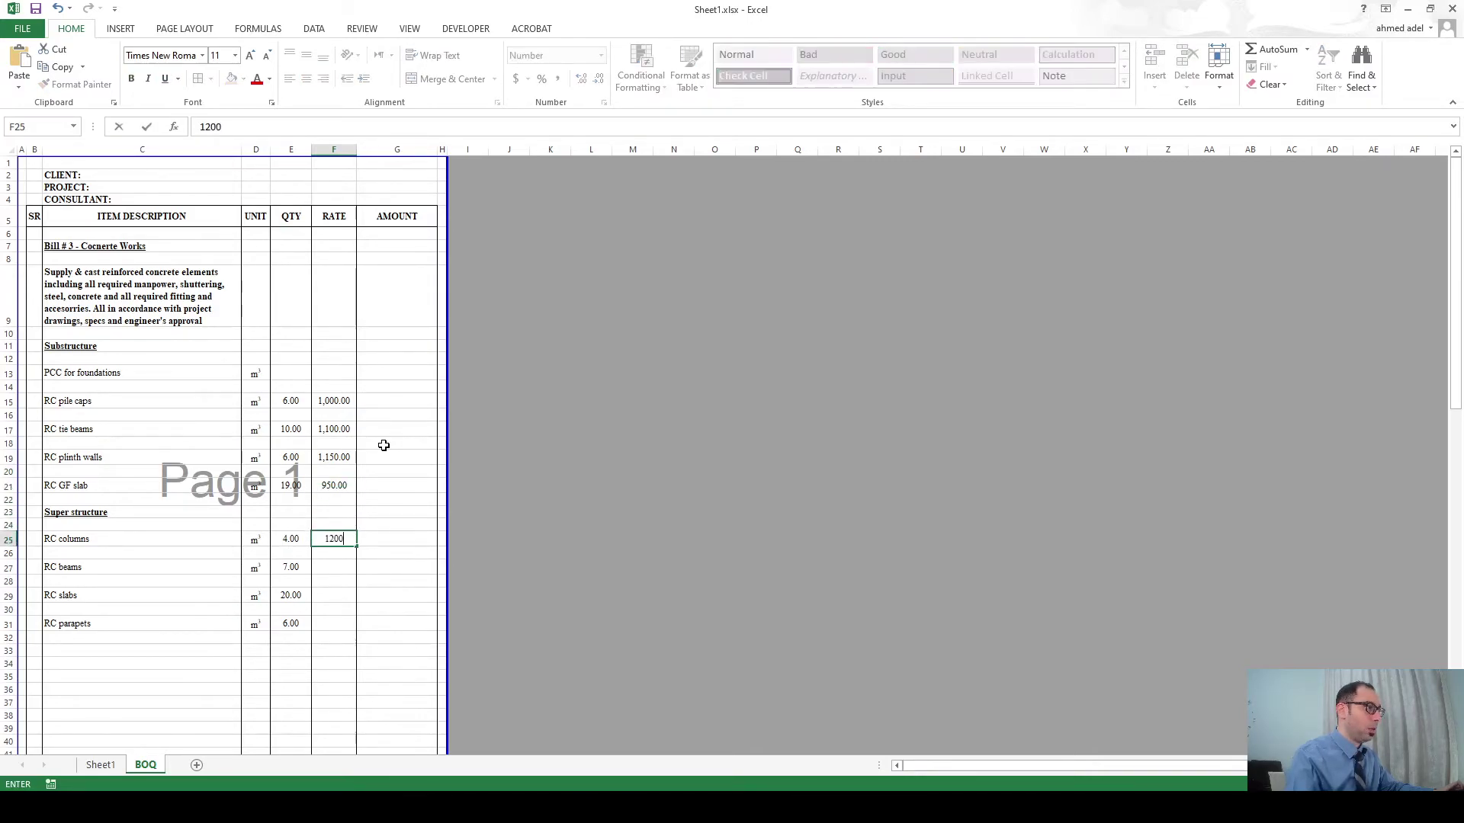
type("00")
key("Return")
key("Down")
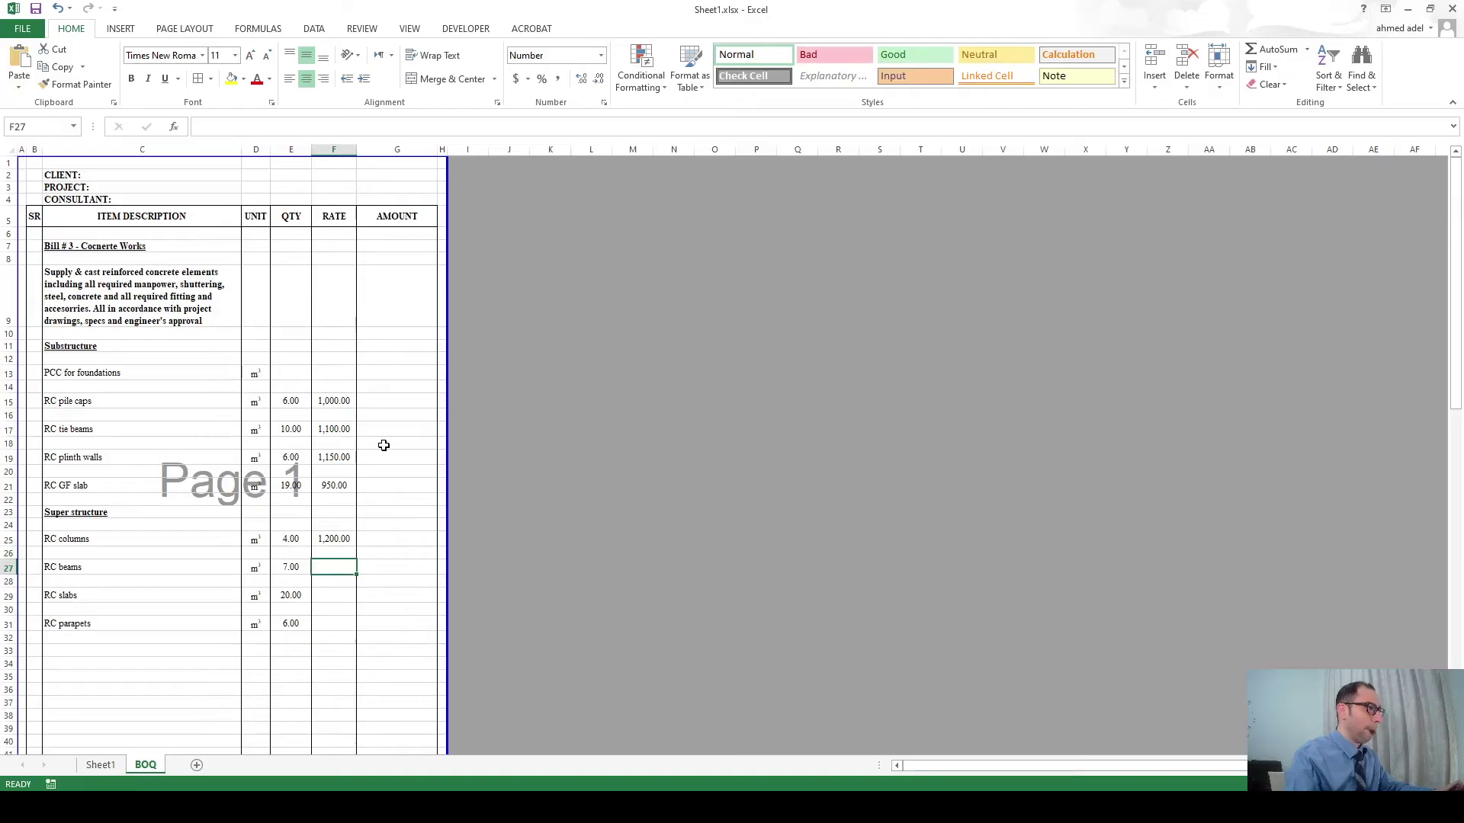
type("1100")
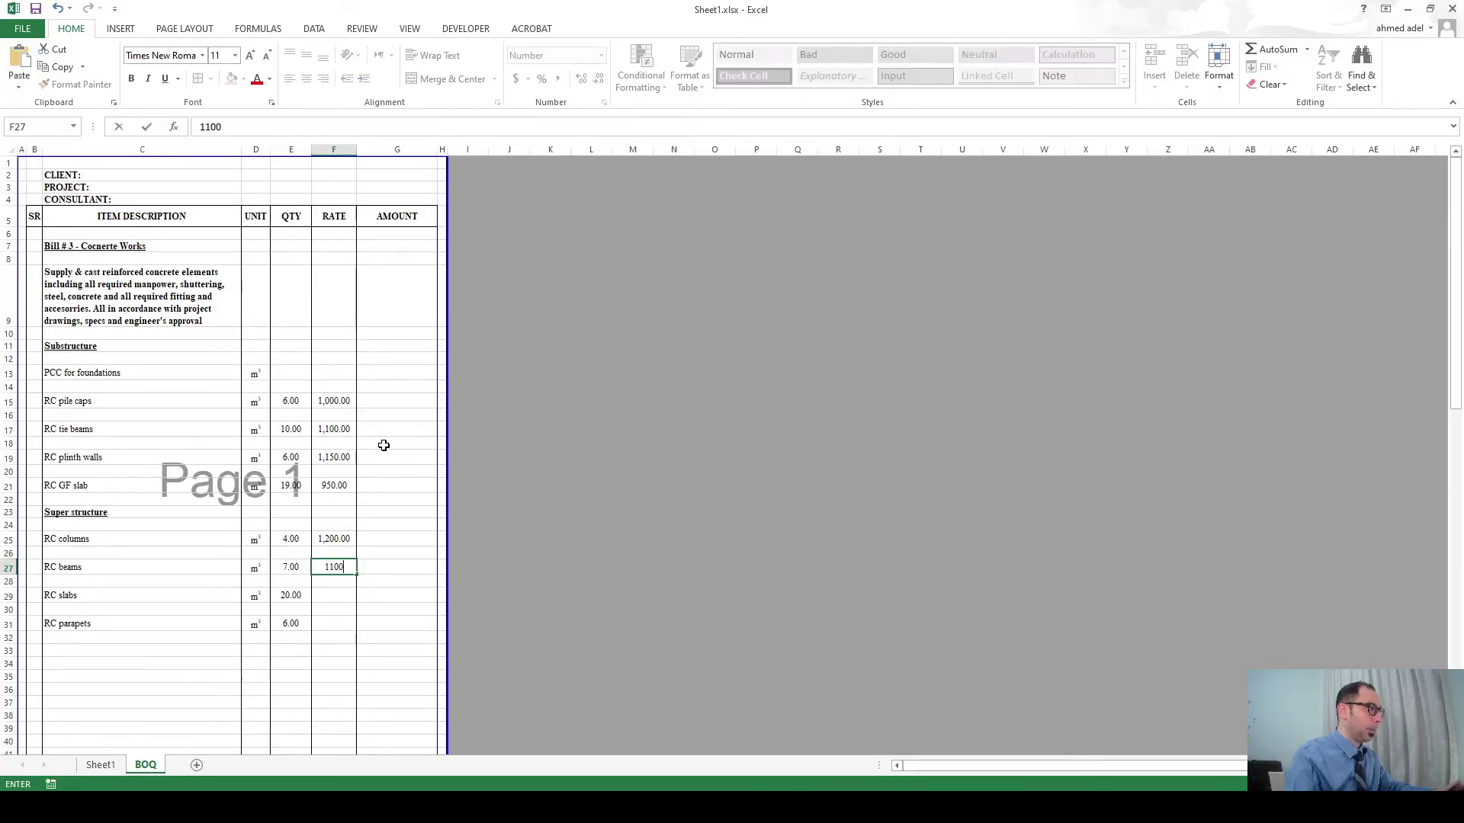
key("Return")
key("Down")
type("1050")
key("Return")
key("Down")
type("1000")
key("Return")
left_click(397, 373)
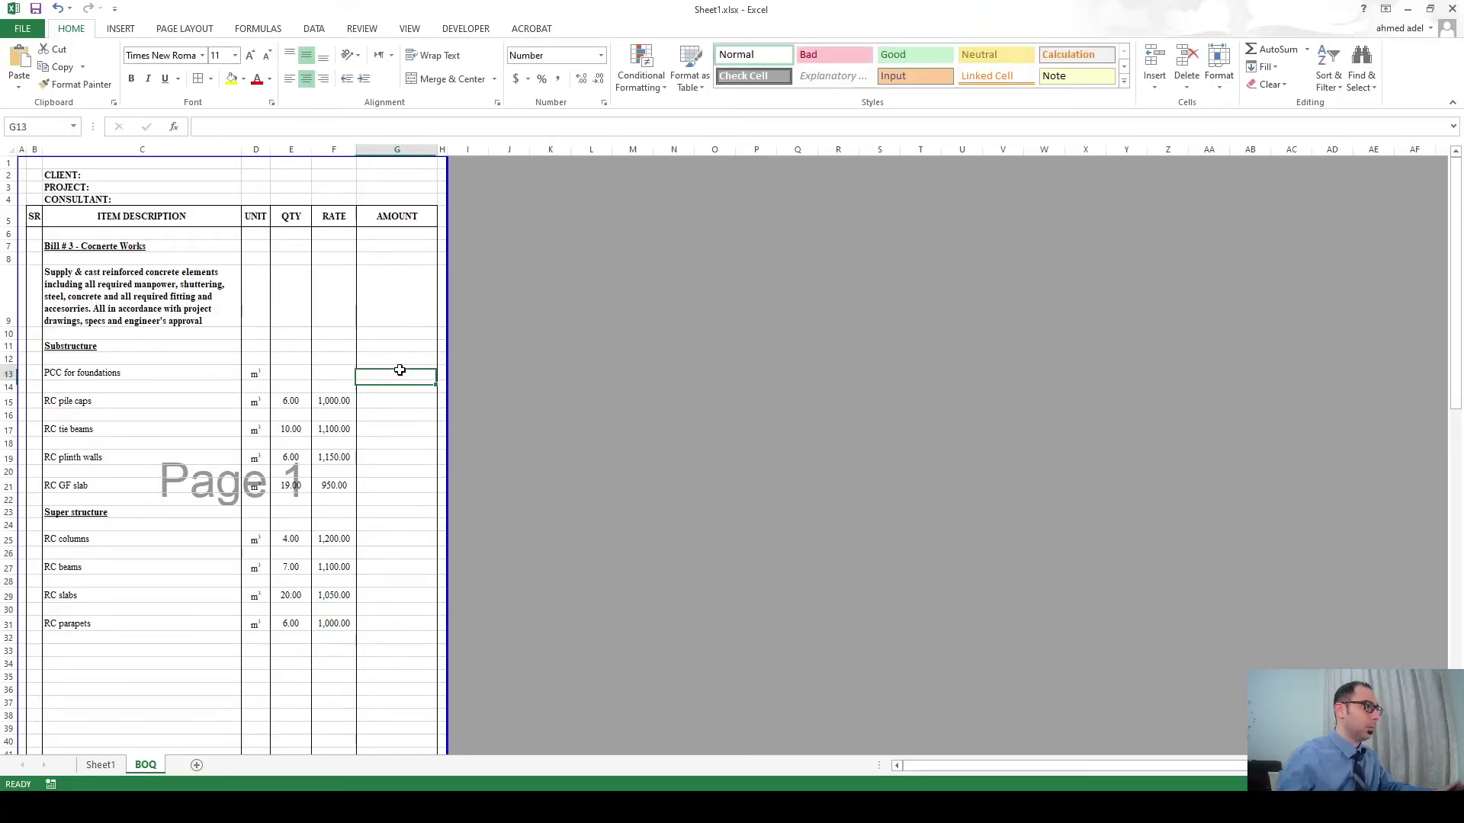
Enter the formula =F13*E13 in G13 for the PCC amount.
type("=")
left_click(334, 374)
type("*")
left_click(298, 373)
key("Return")
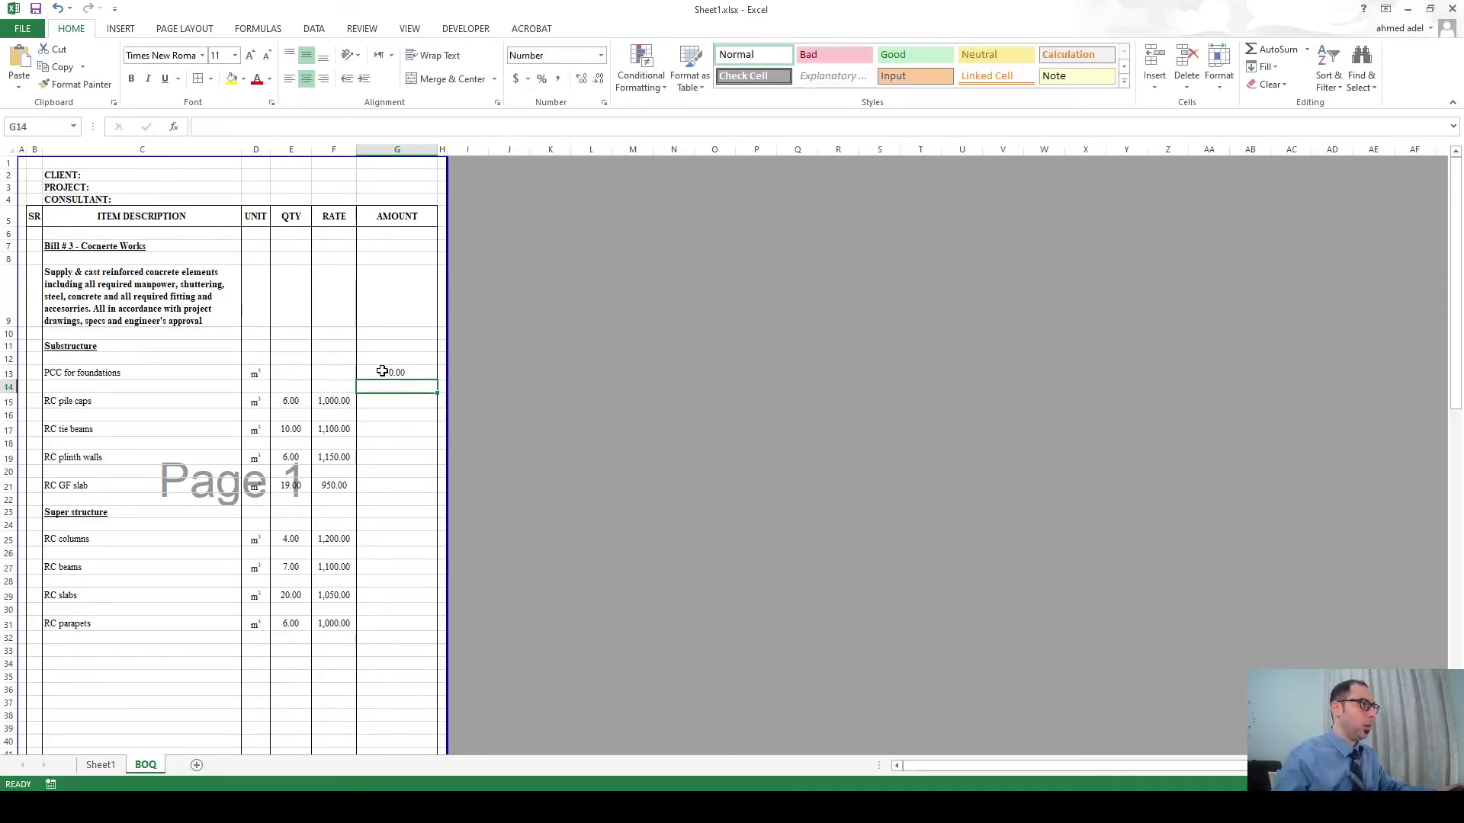
Copy the amount formula into the amount cells of all eight RC item rows.
left_click(387, 373)
key("ctrl+c")
left_click(376, 402)
left_click(370, 432, "ctrl")
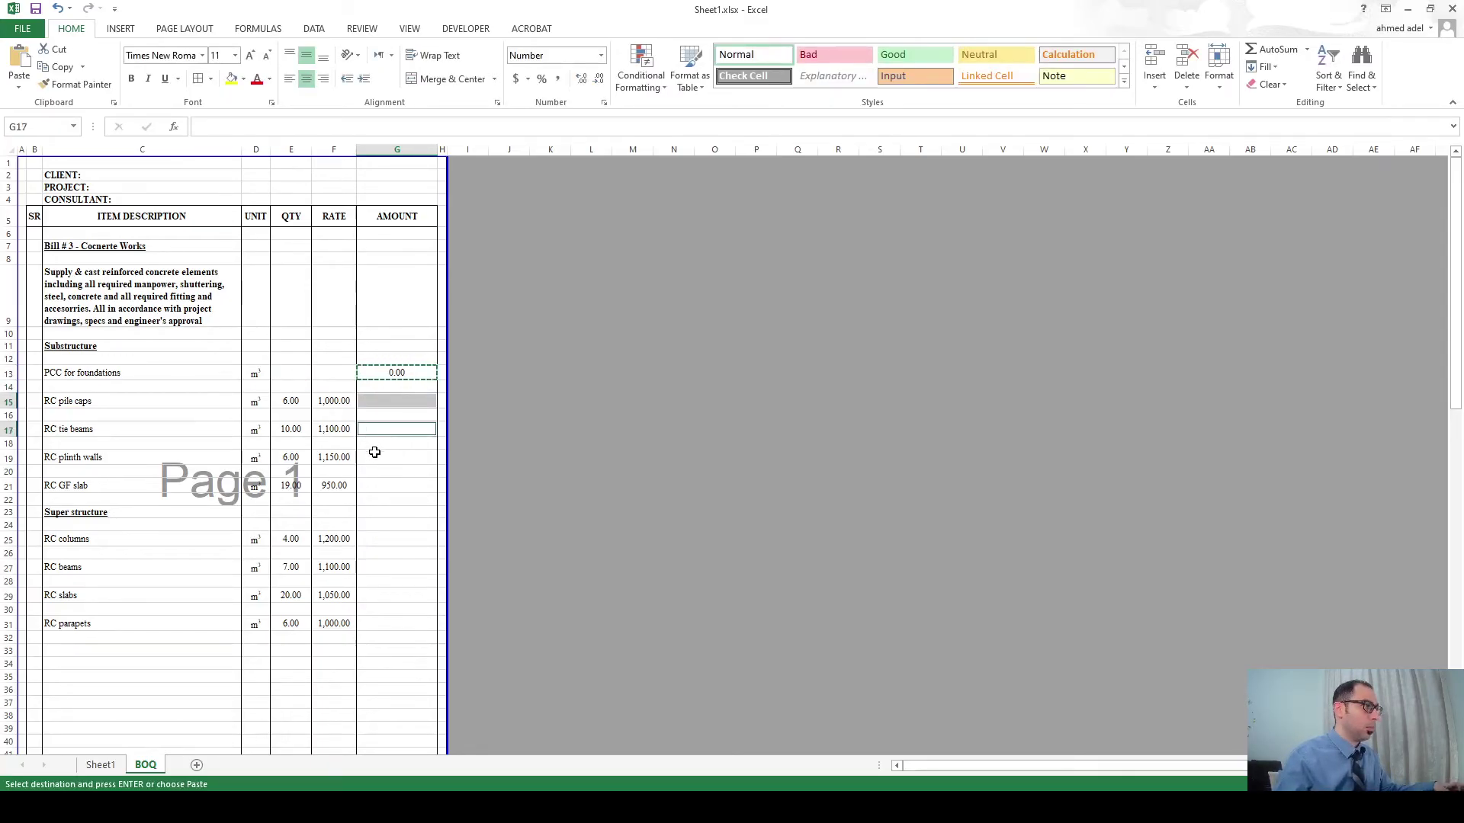
left_click(372, 457, "ctrl")
left_click(371, 487, "ctrl")
left_click(375, 539, "ctrl")
left_click(379, 565, "ctrl")
left_click(378, 594, "ctrl")
left_click(385, 625, "ctrl")
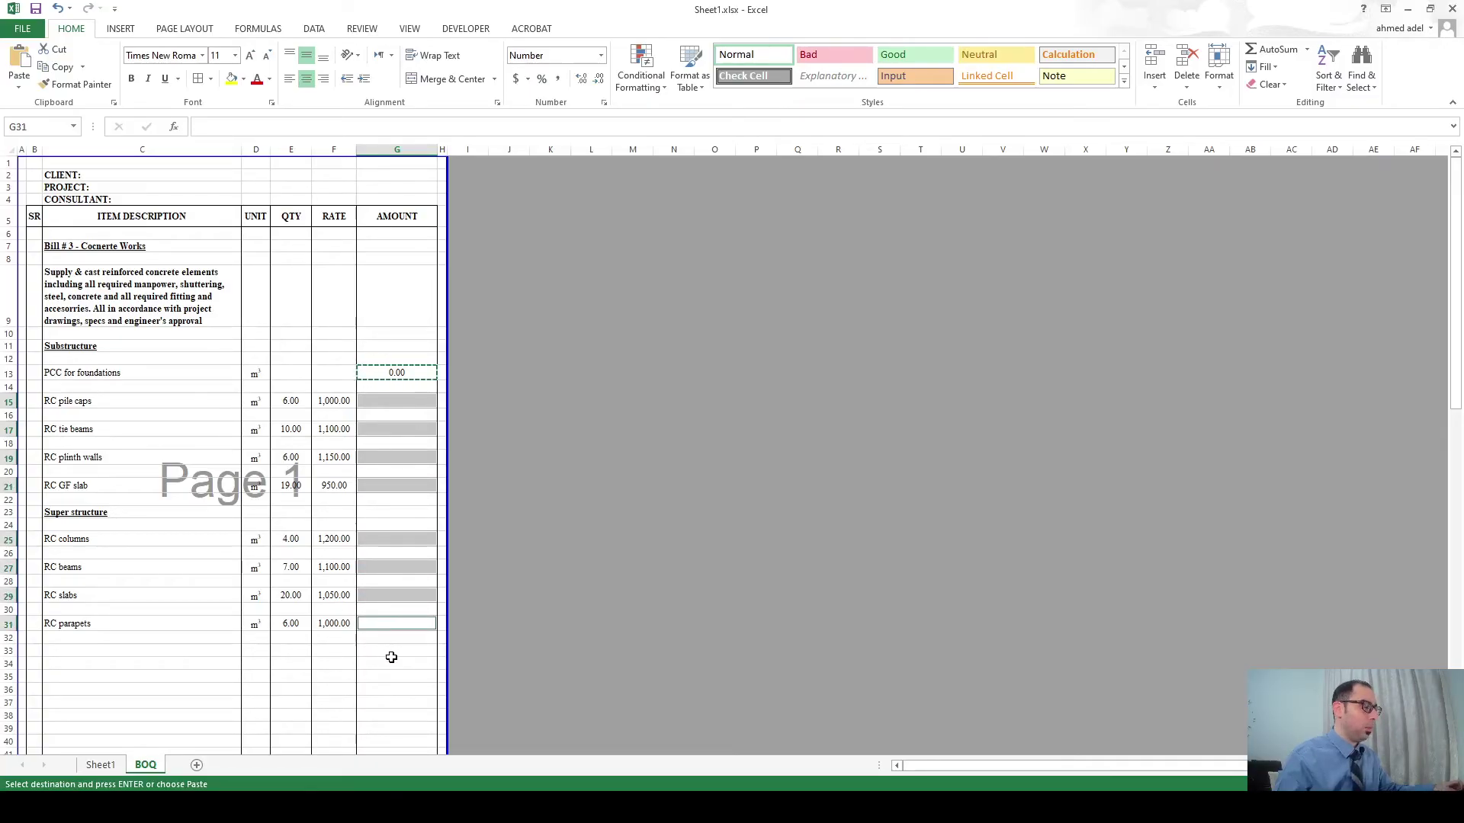
key("Return")
AutoSum G13:G44 into the TOTAL PAGE (1) amount cell, giving 81,450.00.
scroll(385, 584, "down", 4)
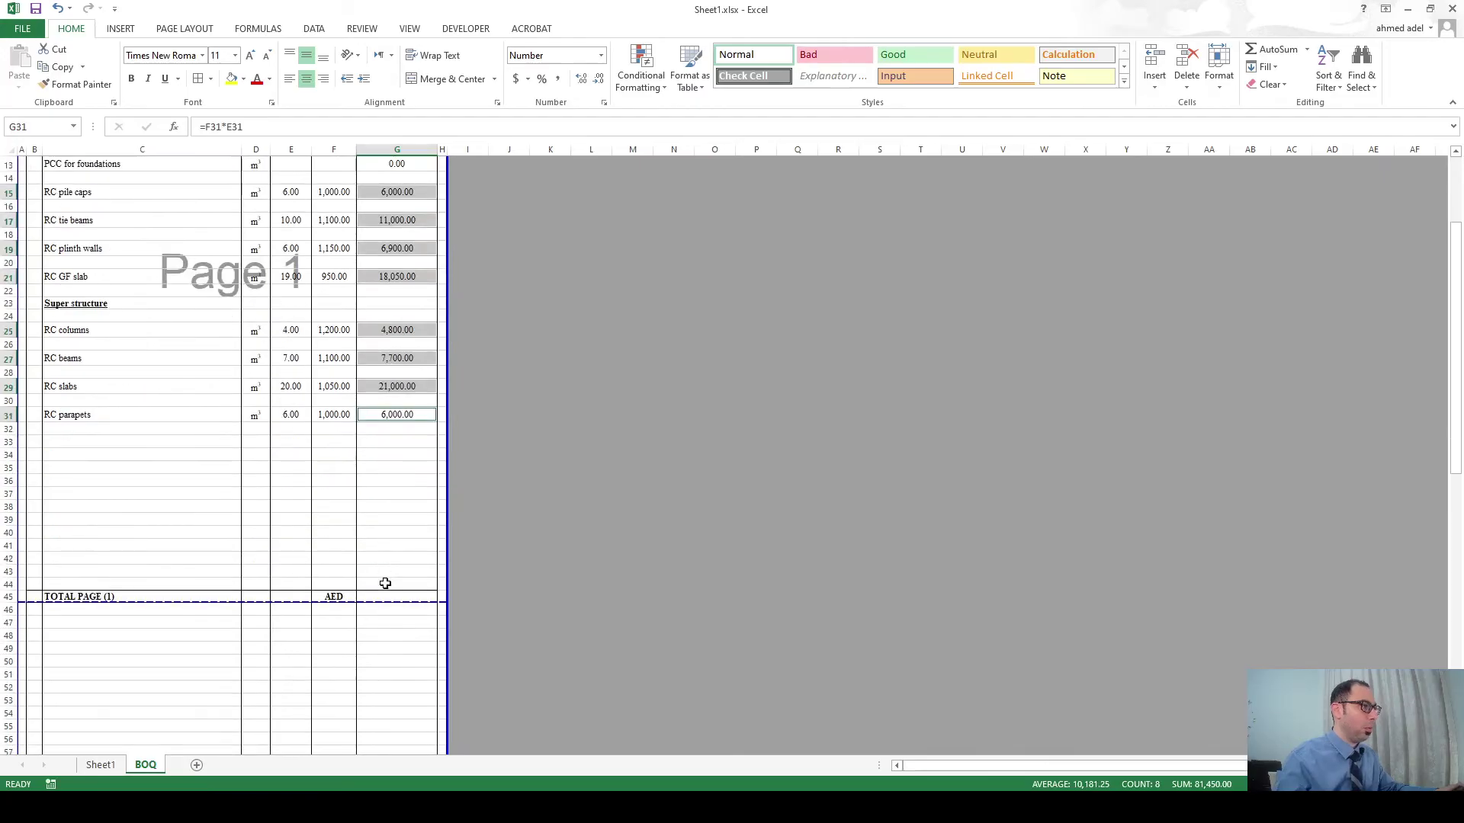
left_click(385, 593)
key("alt+equal")
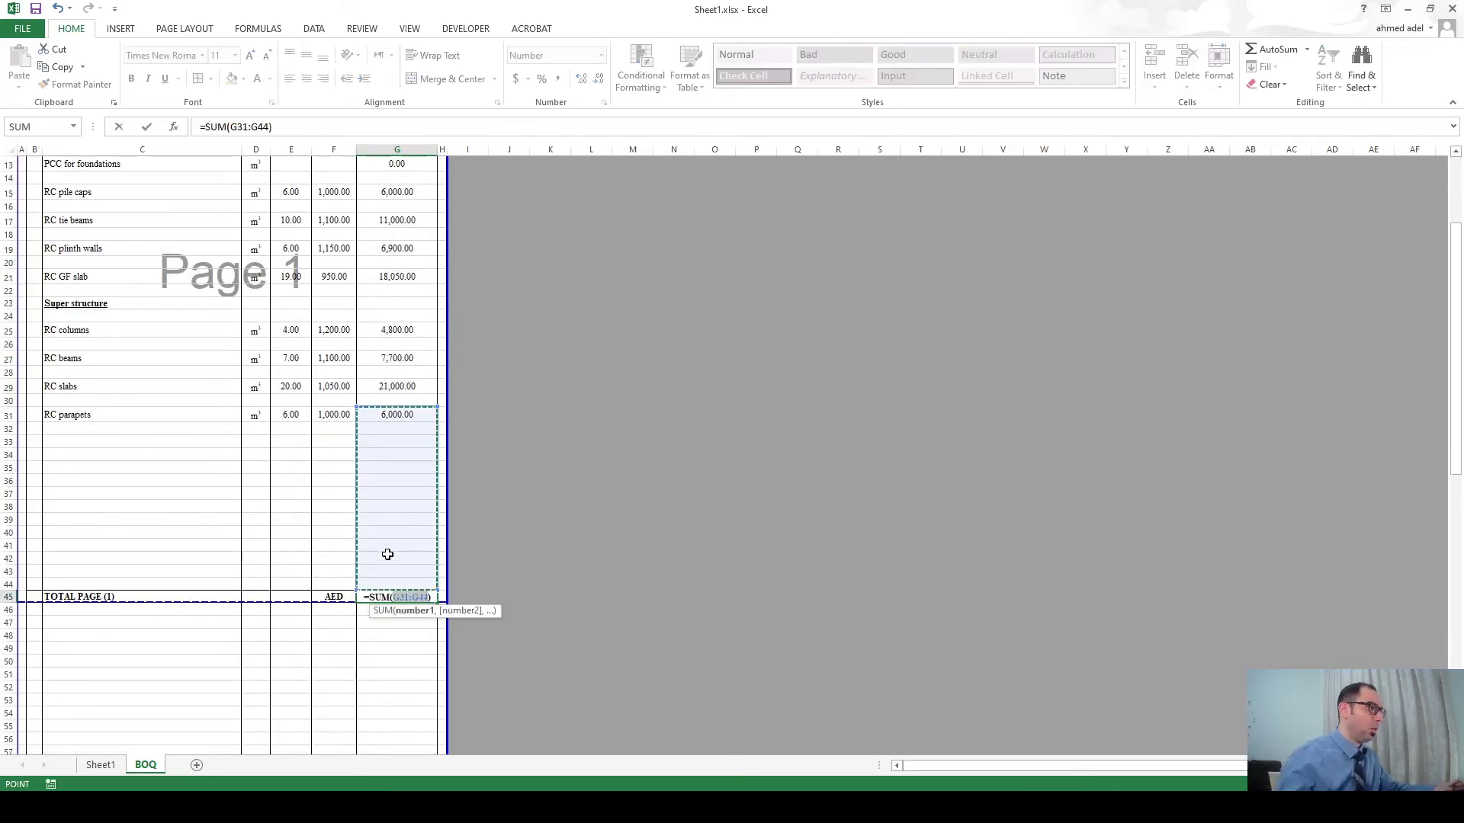
left_click(374, 588)
scroll(420, 473, "up", 4)
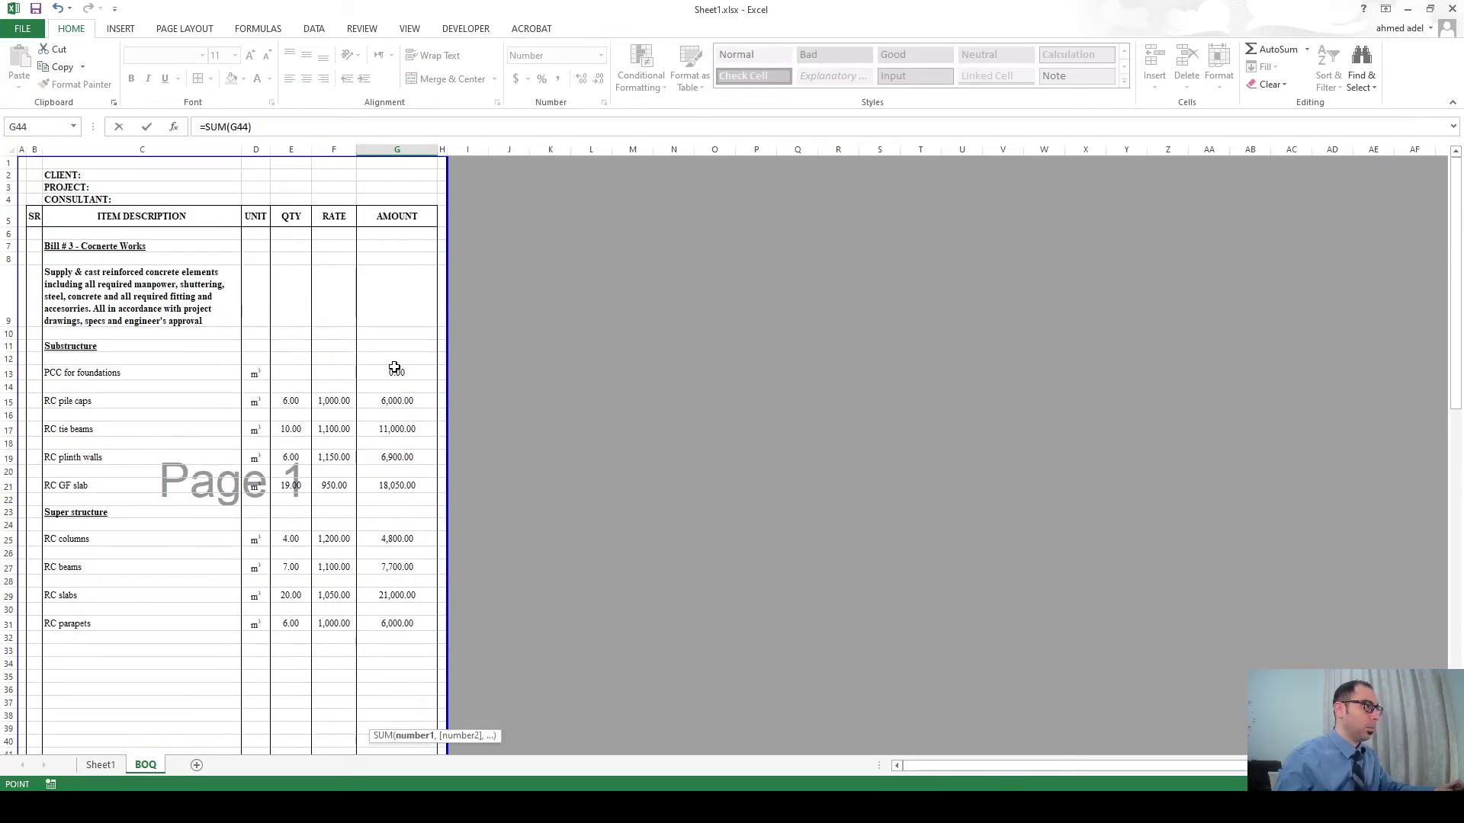
left_click_drag(394, 369, 405, 363)
key("Return")
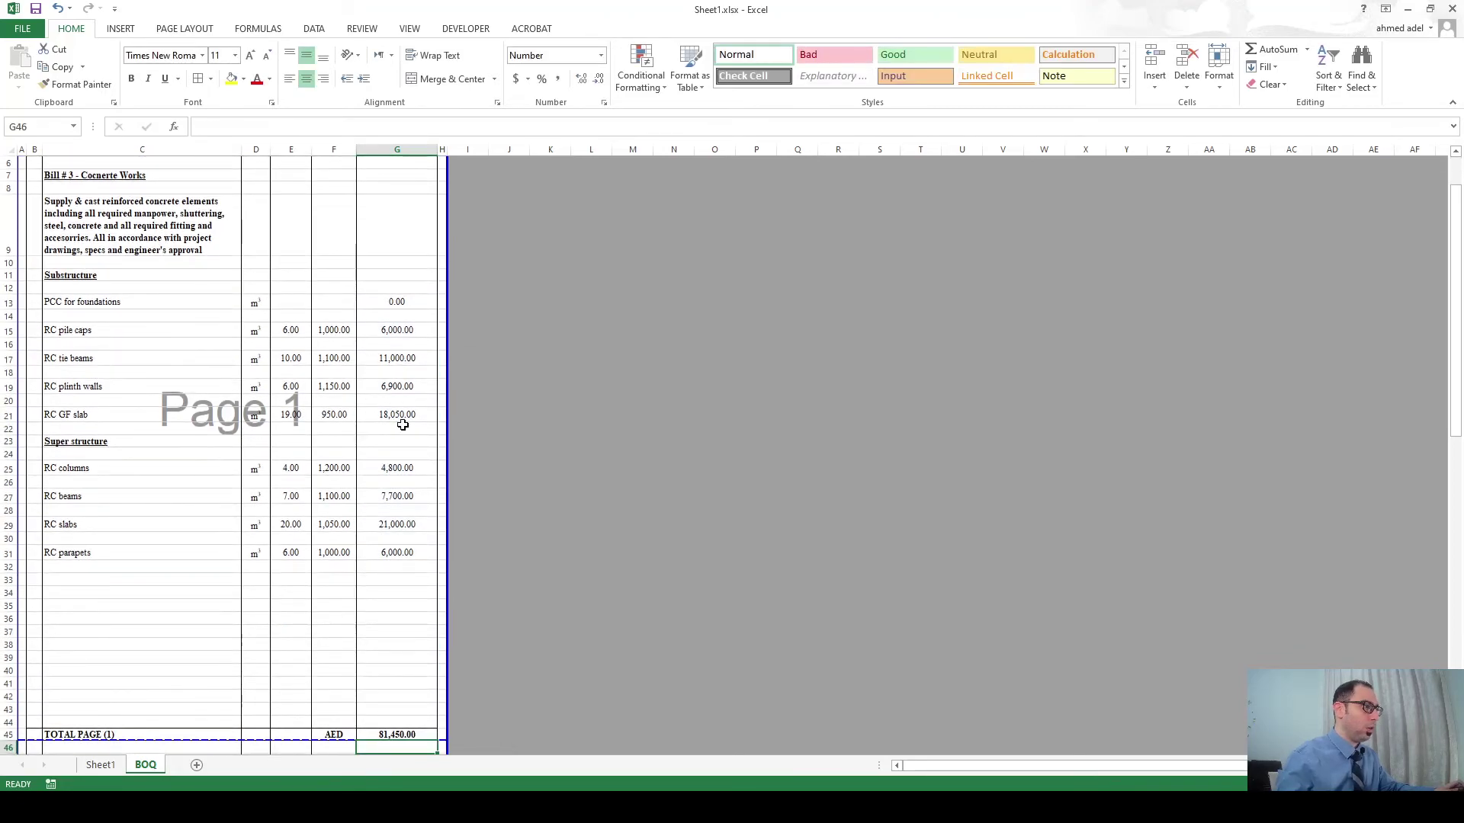
Extend the print area down to about row 128.
scroll(404, 457, "down", 18)
scroll(389, 526, "up", 3)
scroll(395, 495, "up", 5)
scroll(261, 564, "down", 16)
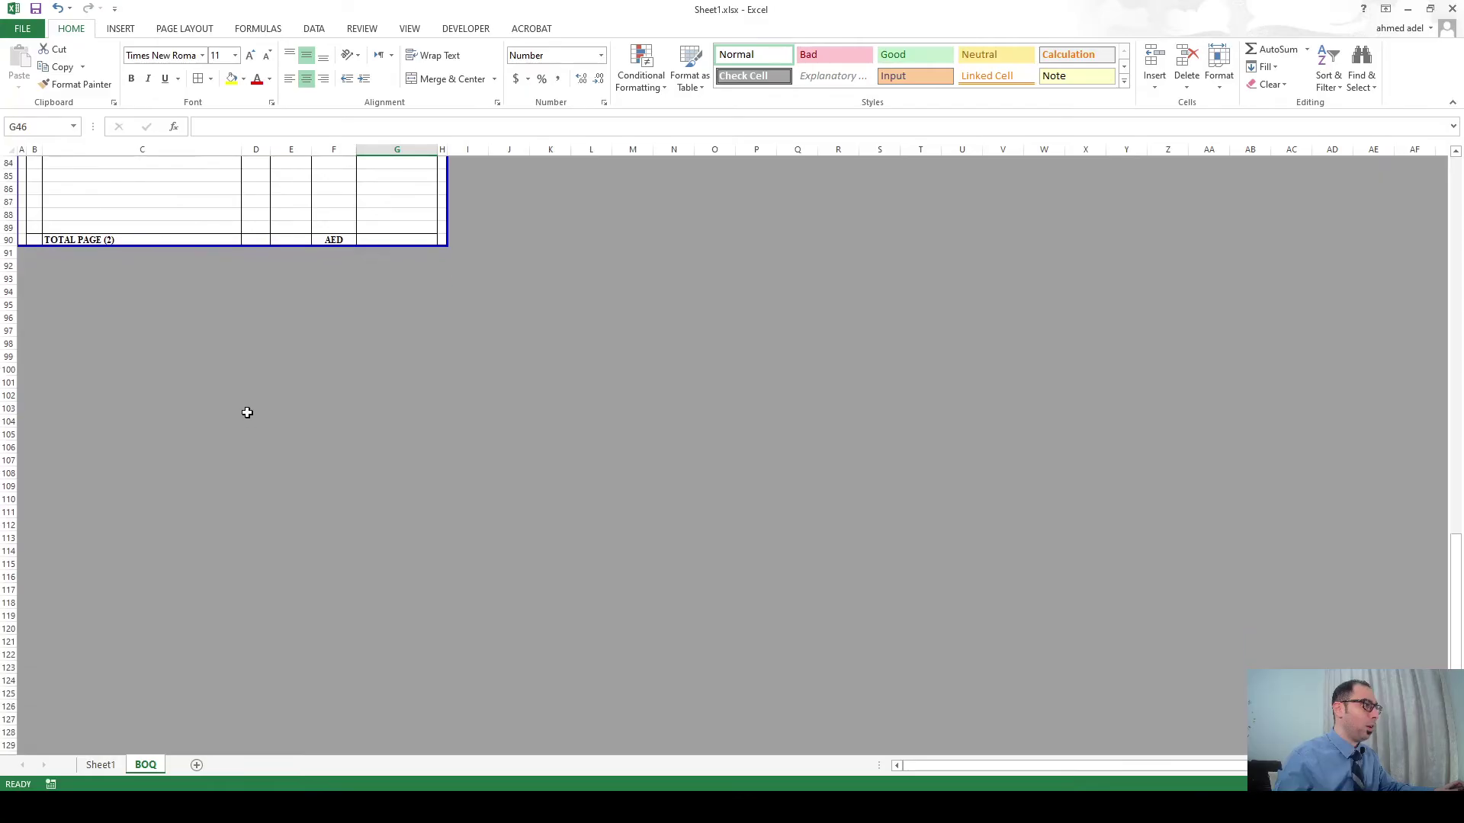
left_click_drag(248, 242, 221, 715)
scroll(256, 555, "up", 20)
scroll(190, 514, "up", 3)
scroll(91, 523, "down", 3)
scroll(135, 412, "up", 5)
Copy the Bill # 3 heading from C7 into C47 and append (Cont'd).
scroll(135, 412, "up", 3)
left_click(118, 245)
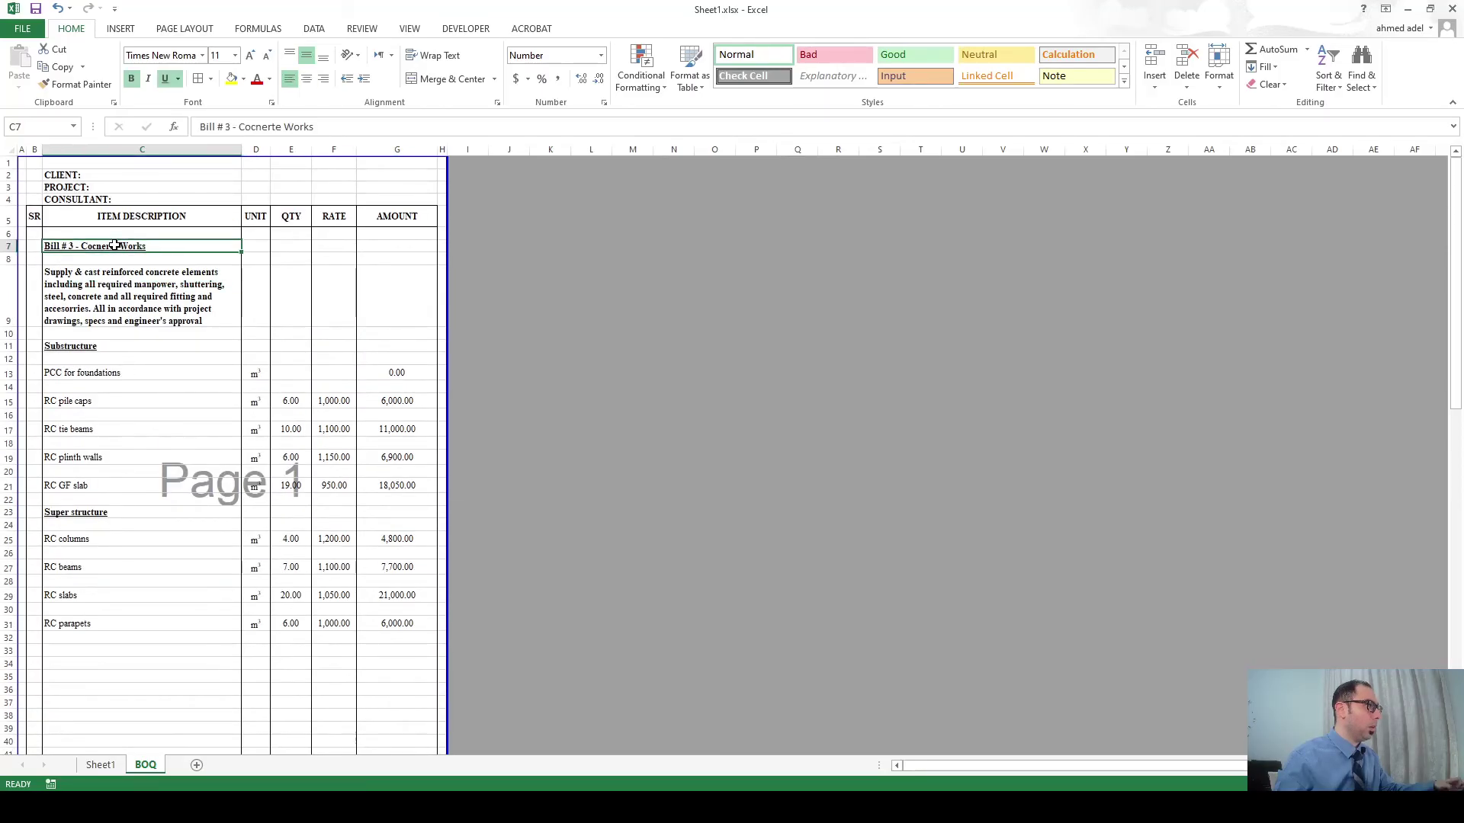
key("ctrl+c")
scroll(119, 485, "down", 11)
scroll(95, 393, "up", 1)
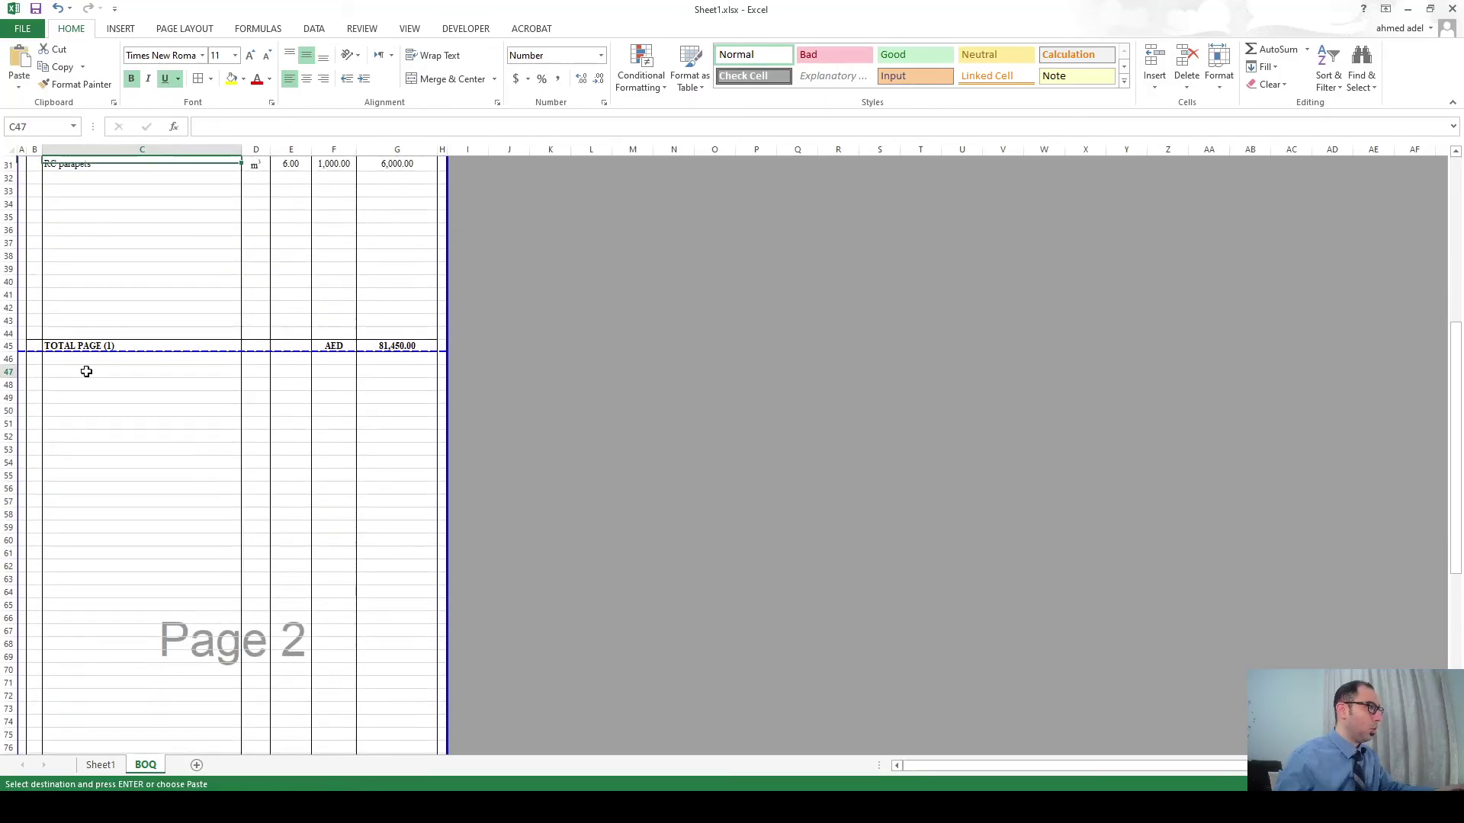
left_click(83, 372)
key("ctrl+v")
key("F2")
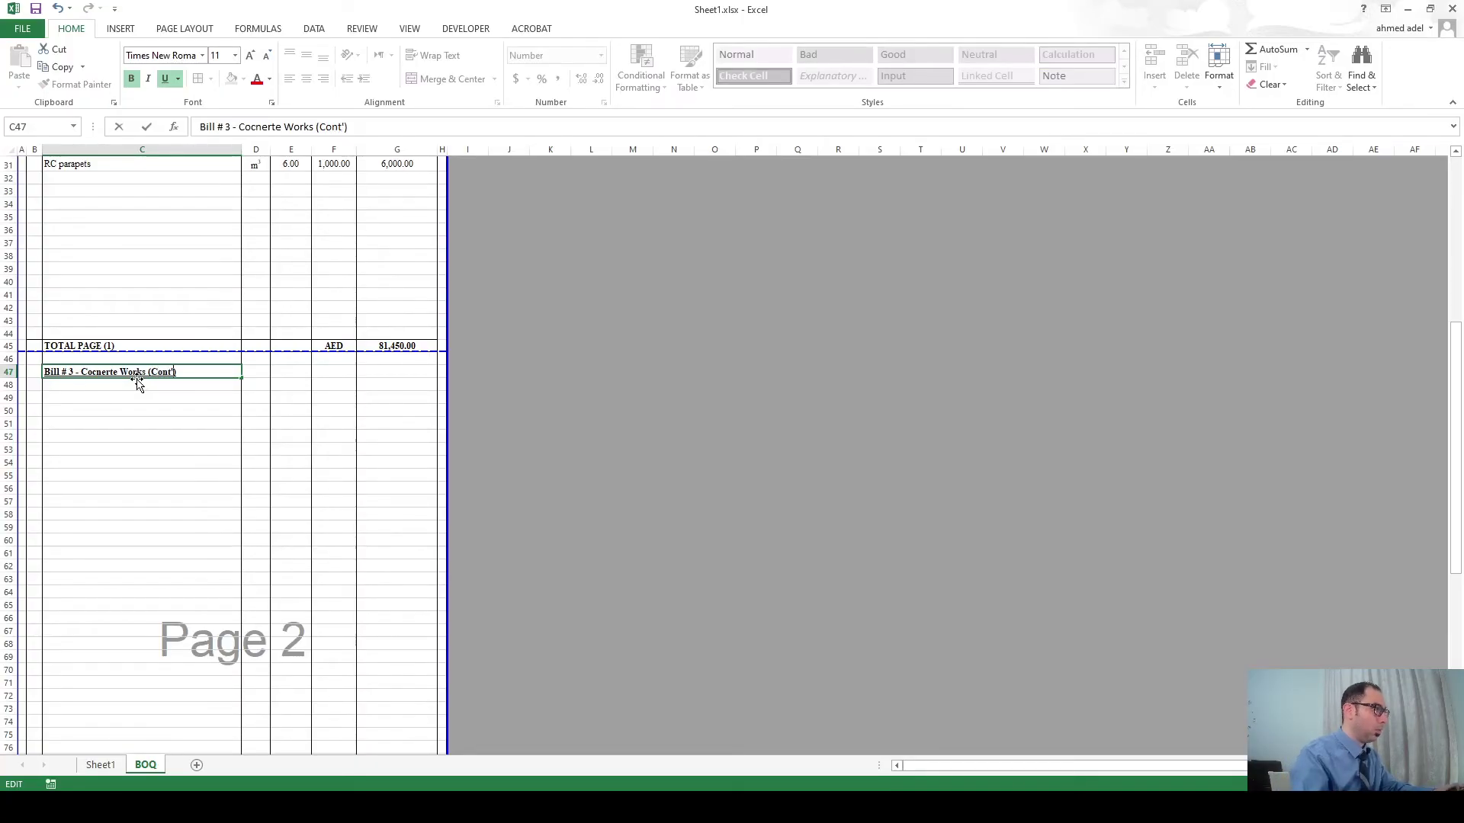
left_click(145, 436)
Type the contractor note about pricing additional items into C49.
scroll(191, 424, "up", 6)
scroll(145, 507, "down", 4)
scroll(84, 562, "up", 2)
left_click(81, 563)
type("C")
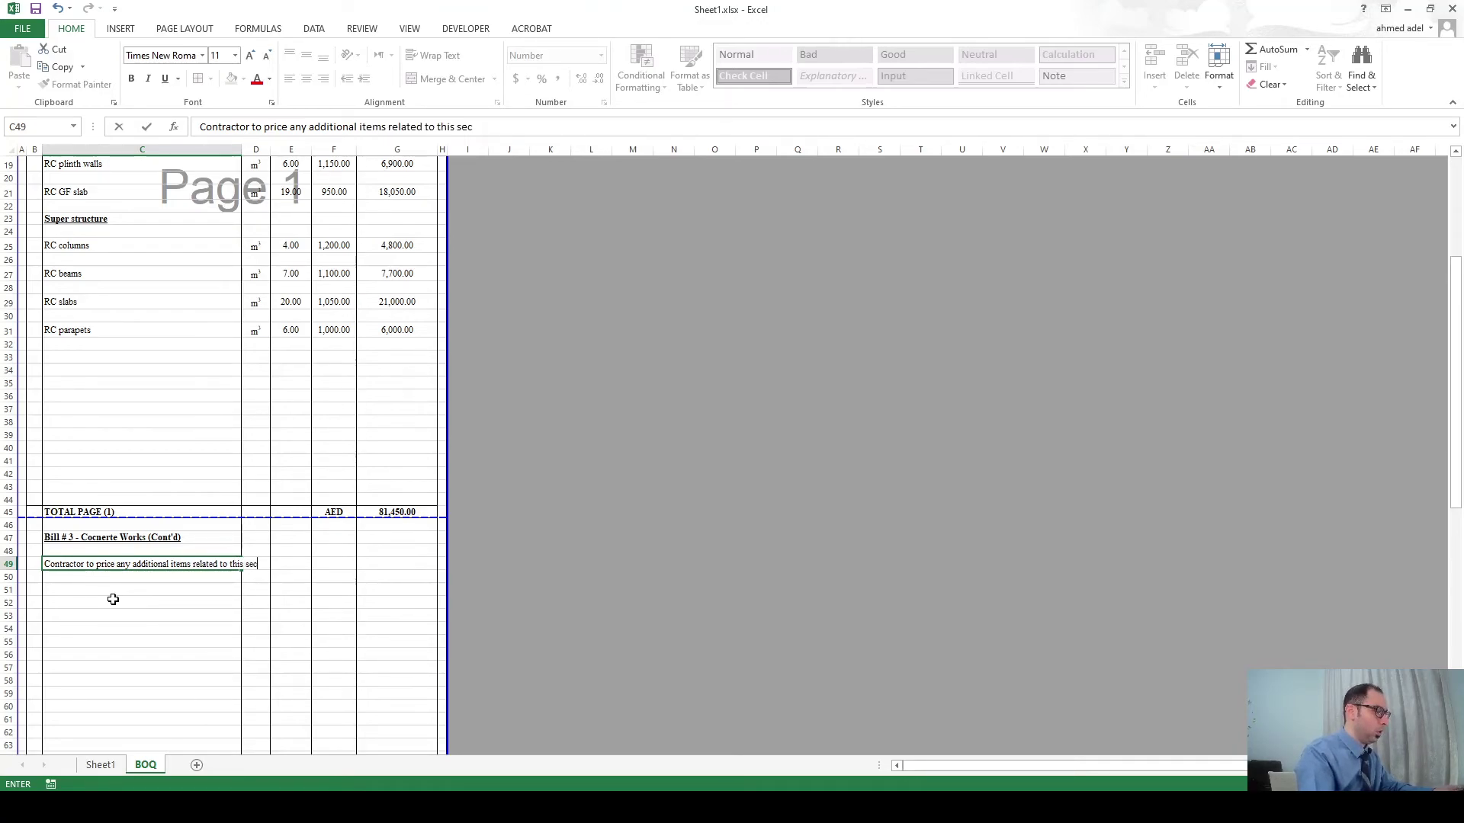
left_click(132, 620)
Wrap the contractor note's text and make row 49 bold.
left_click(187, 564)
left_click(432, 55)
left_click(98, 604)
left_click(8, 571)
left_click(131, 79)
scroll(152, 427, "up", 6)
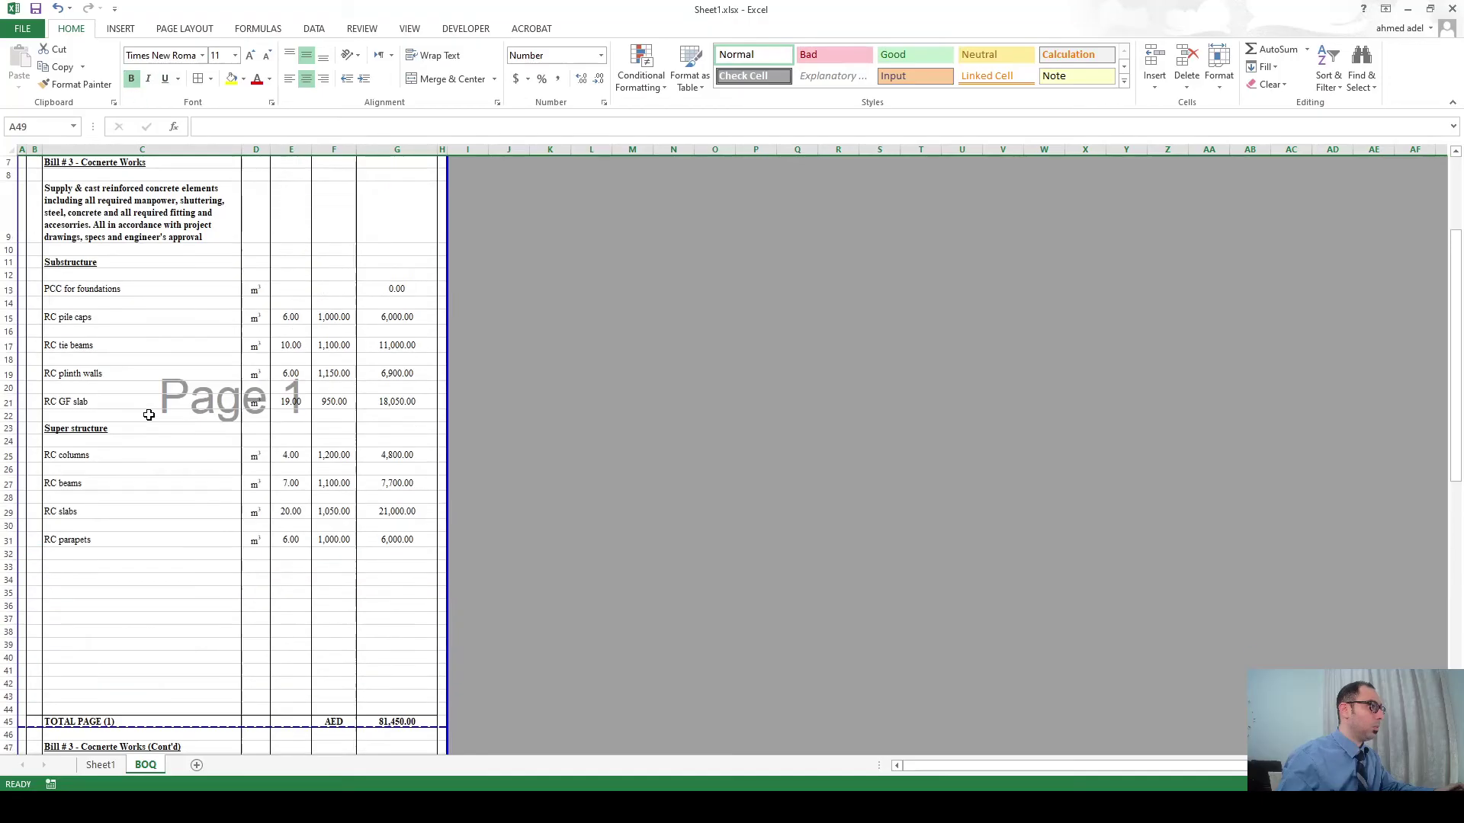
scroll(160, 470, "down", 11)
scroll(159, 470, "down", 1)
left_click_drag(137, 374, 381, 591)
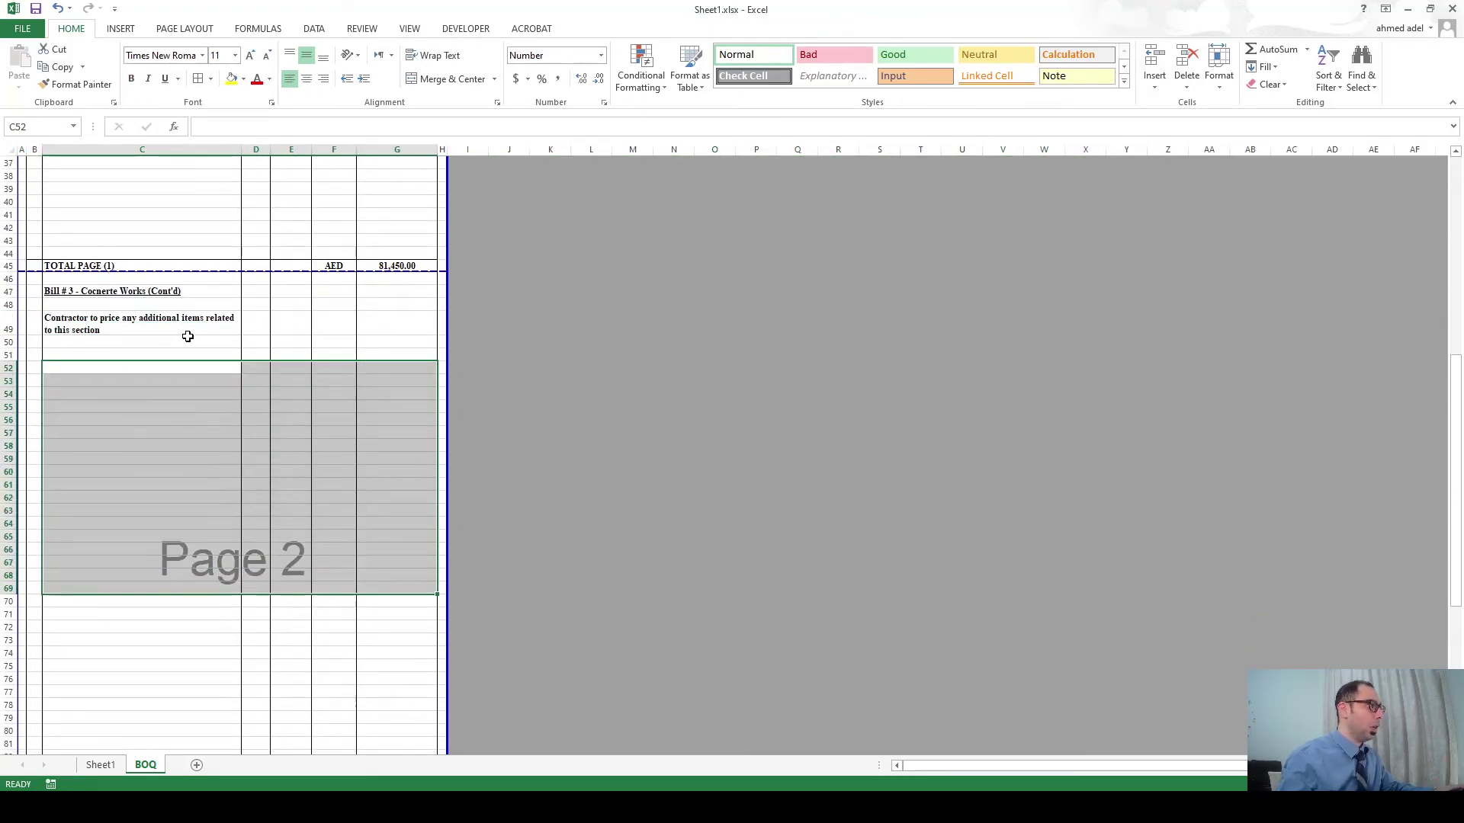
scroll(187, 336, "down", 12)
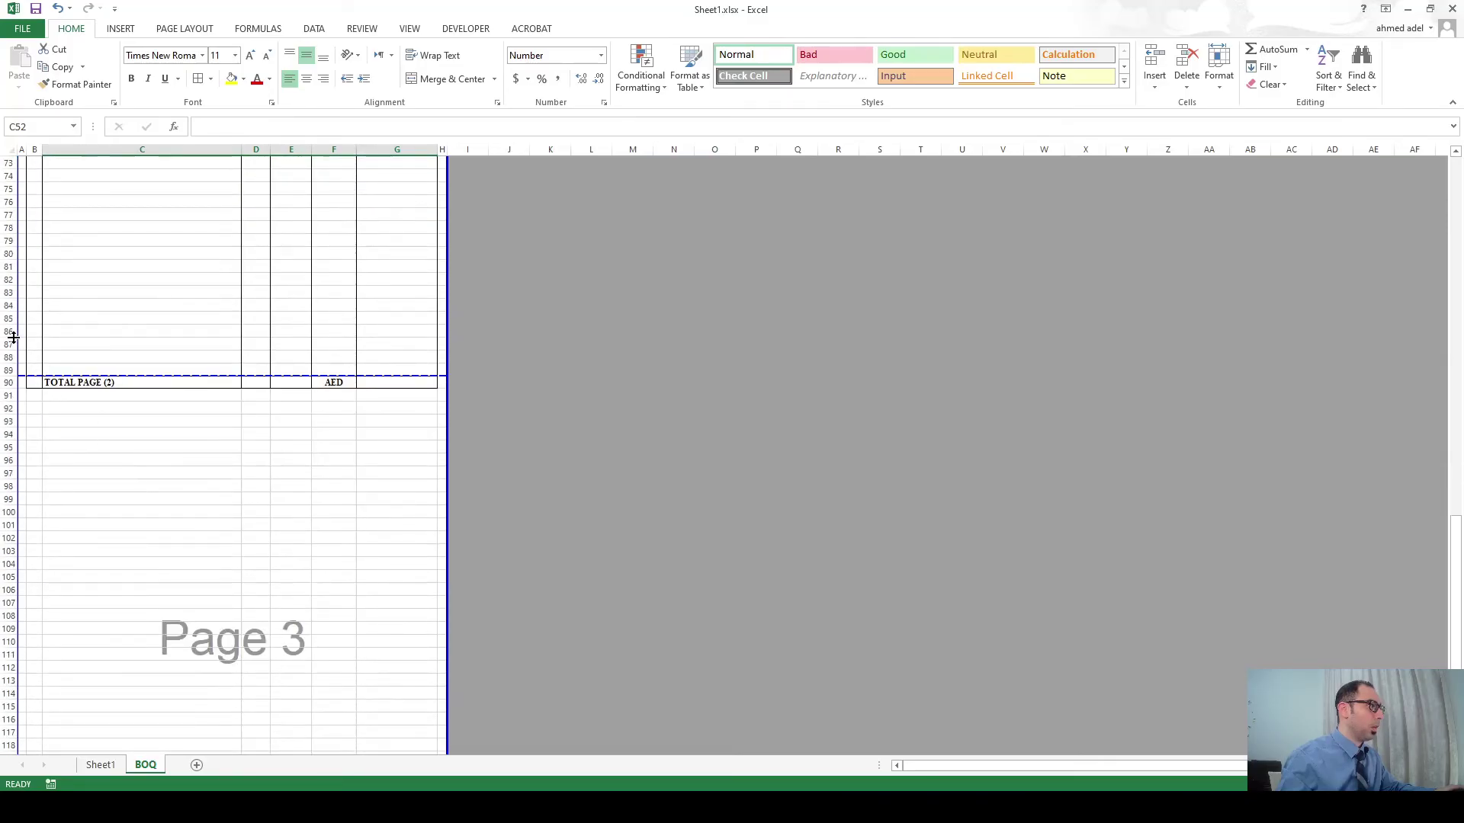
Delete row 86 and insert copies of row 87 at rows 125 to 127 on page 3.
left_click(4, 332)
key("ctrl+minus")
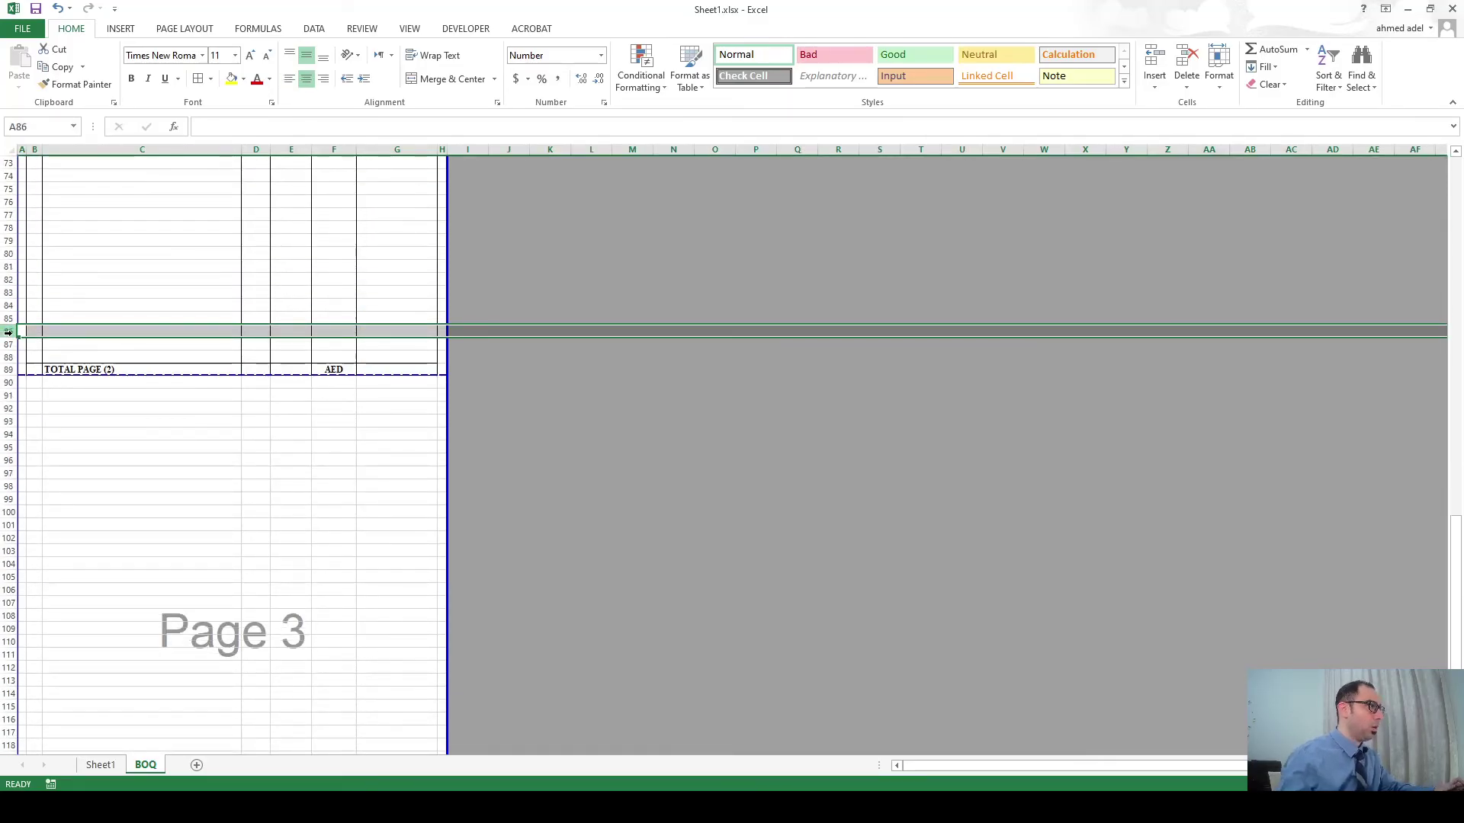
left_click(8, 345)
key("ctrl+c")
scroll(9, 305, "down", 3)
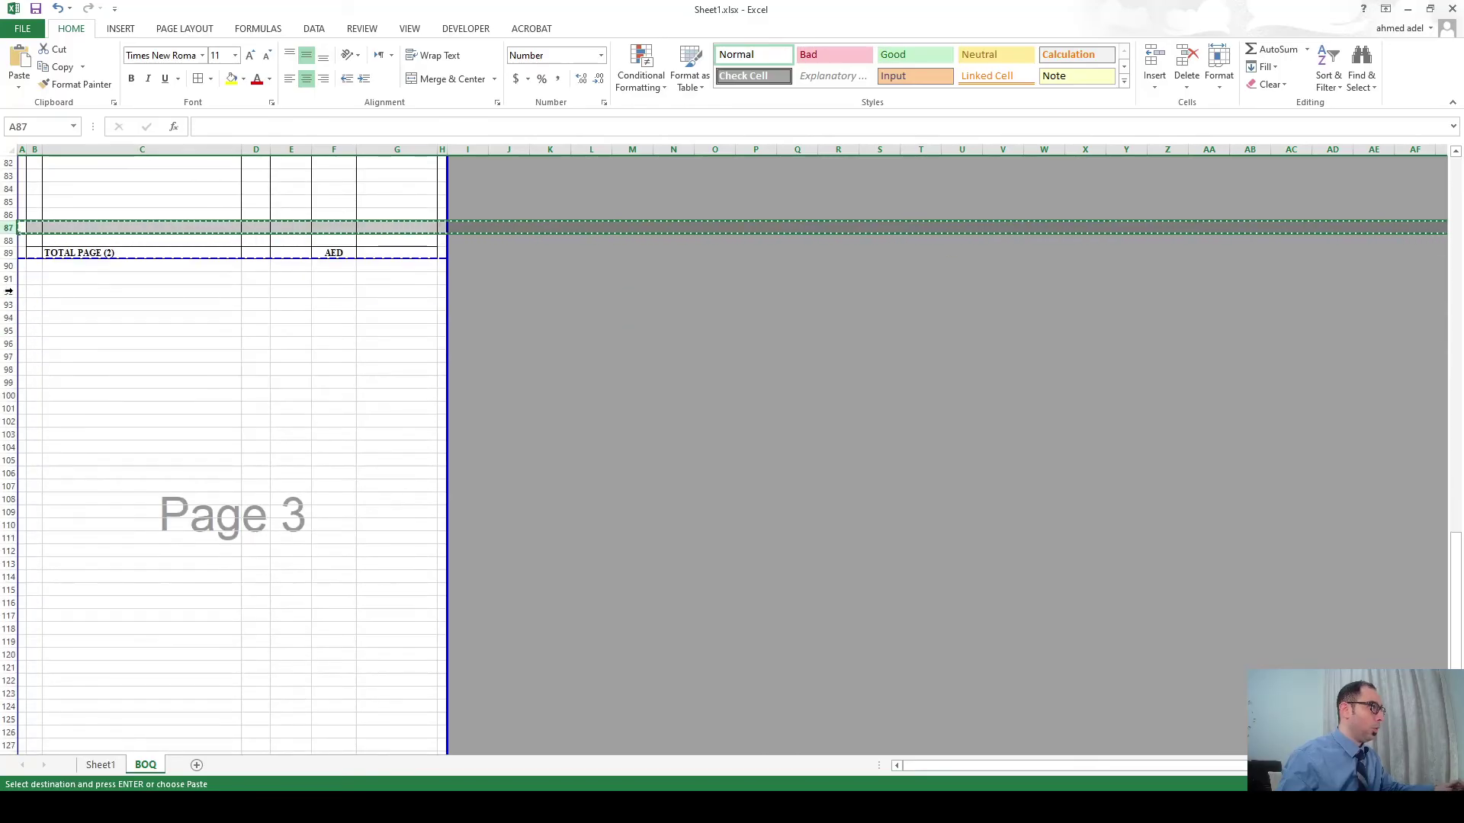
left_click(4, 266)
scroll(36, 520, "down", 6)
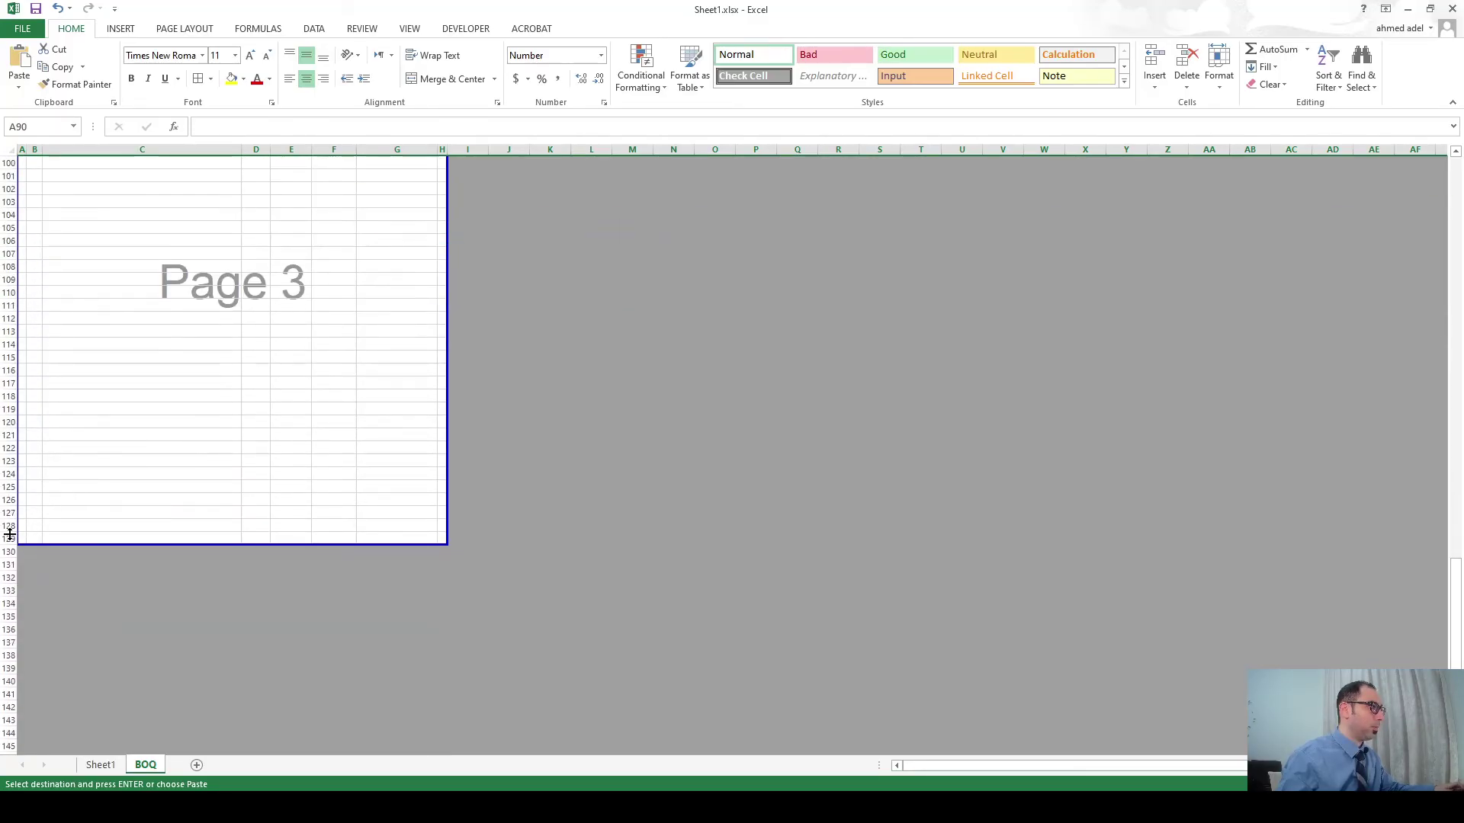
left_click(4, 539, "shift")
scroll(225, 549, "up", 11)
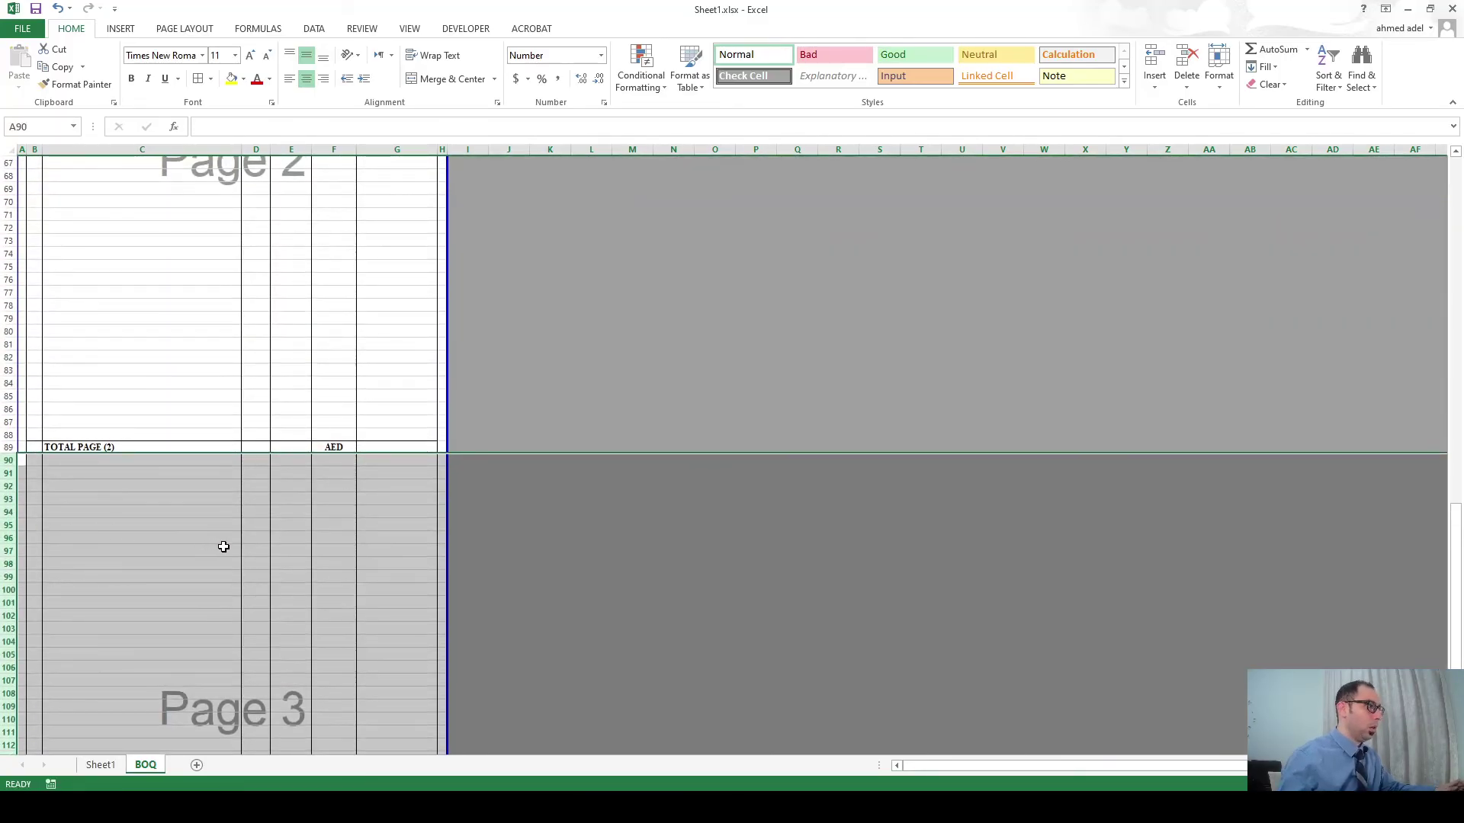
scroll(237, 565, "down", 13)
left_click_drag(8, 409, 15, 432)
key("ctrl+shift+equal")
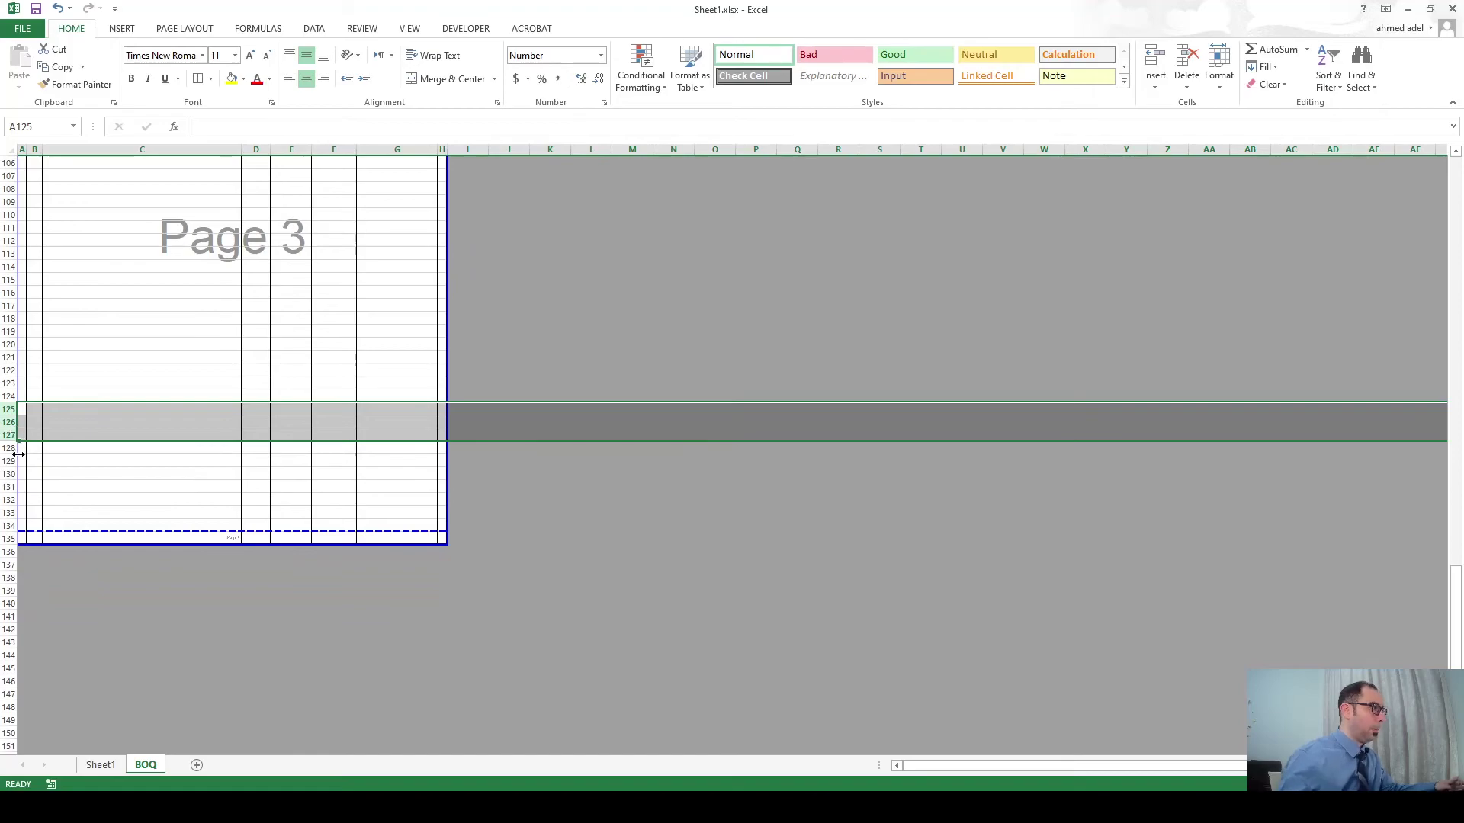
Set No Border on the last page row across columns B to G.
left_click(8, 461)
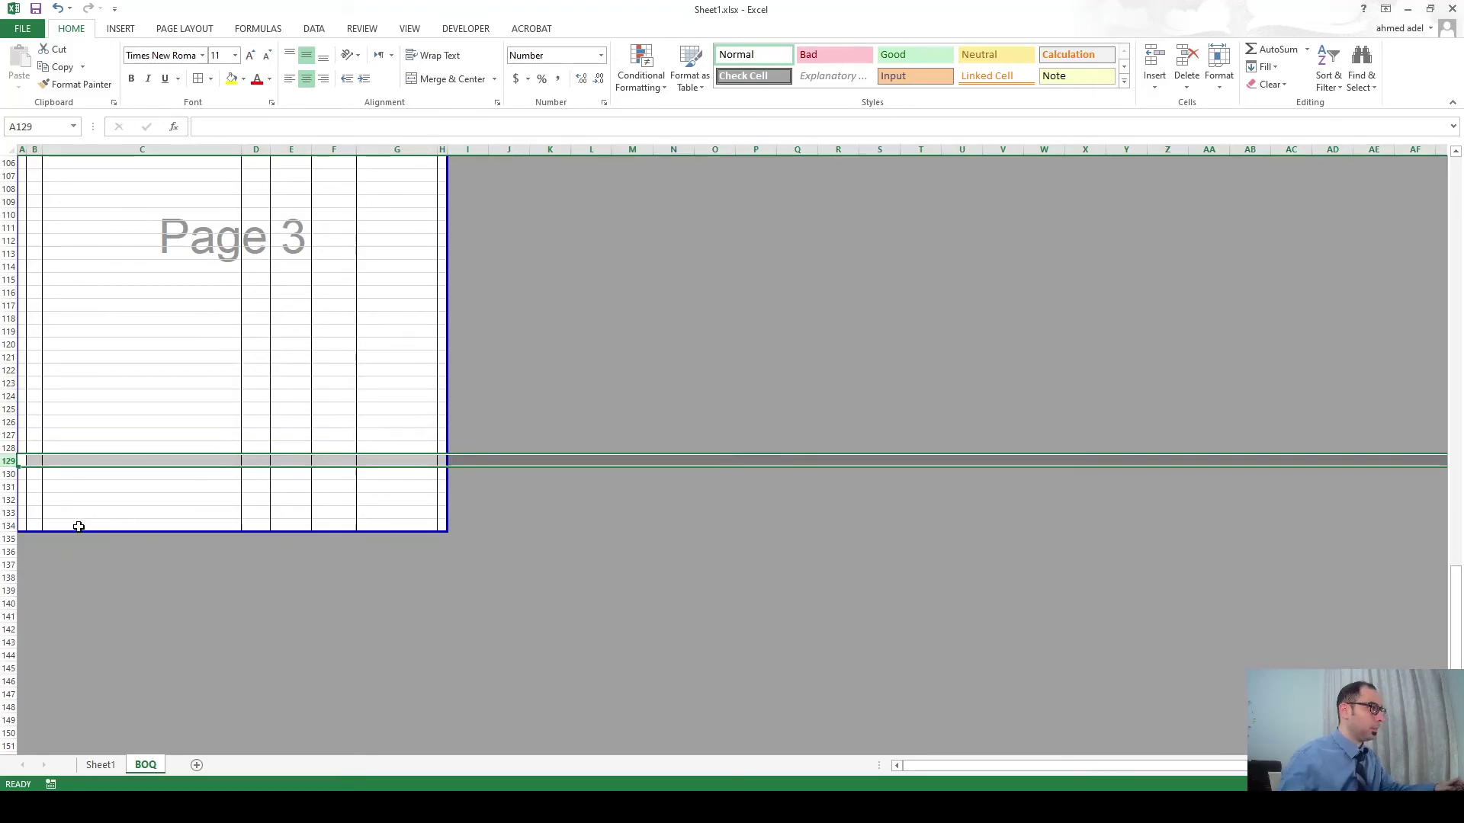
left_click_drag(30, 525, 410, 522)
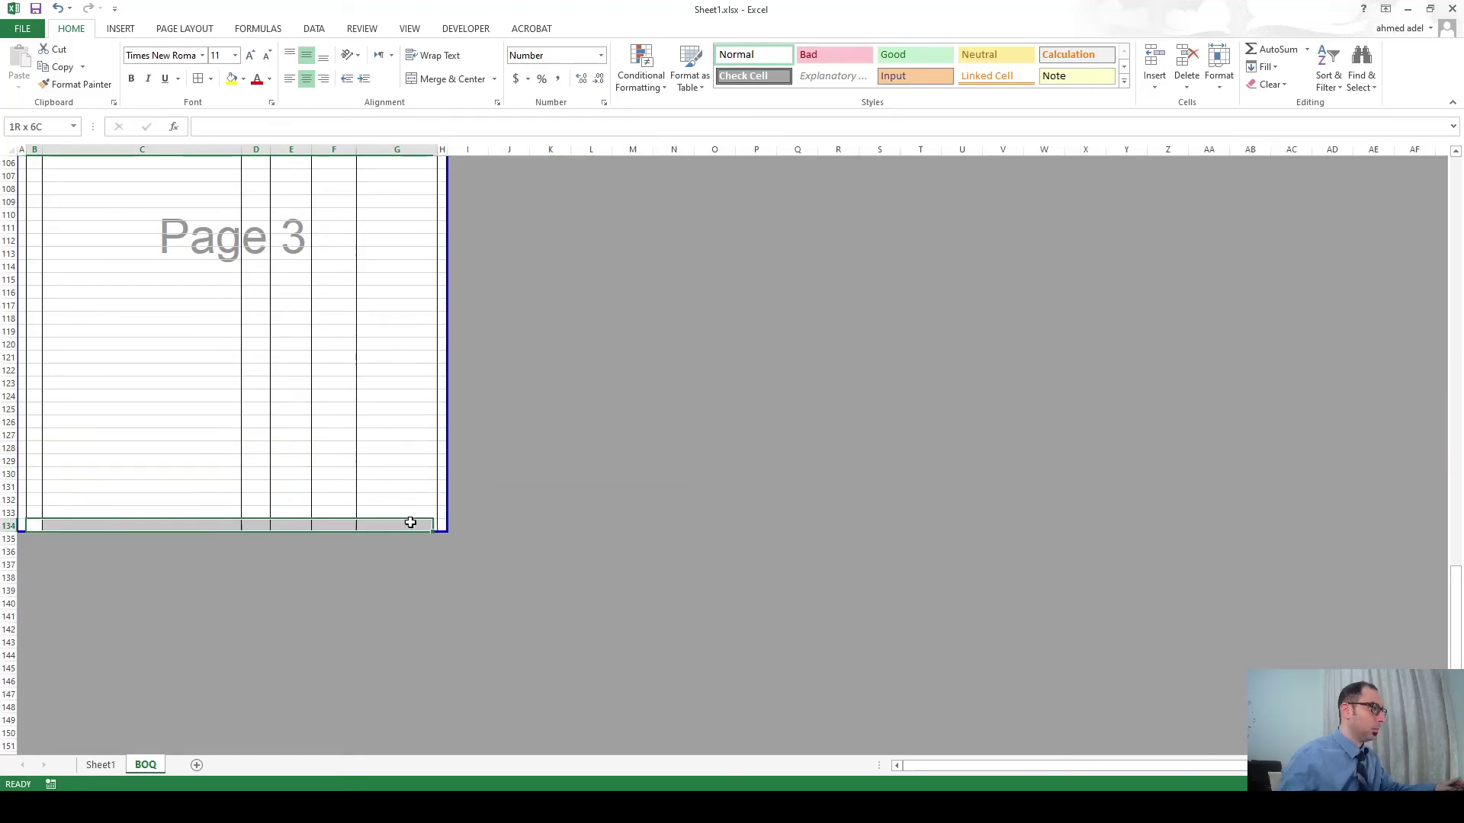
left_click(211, 80)
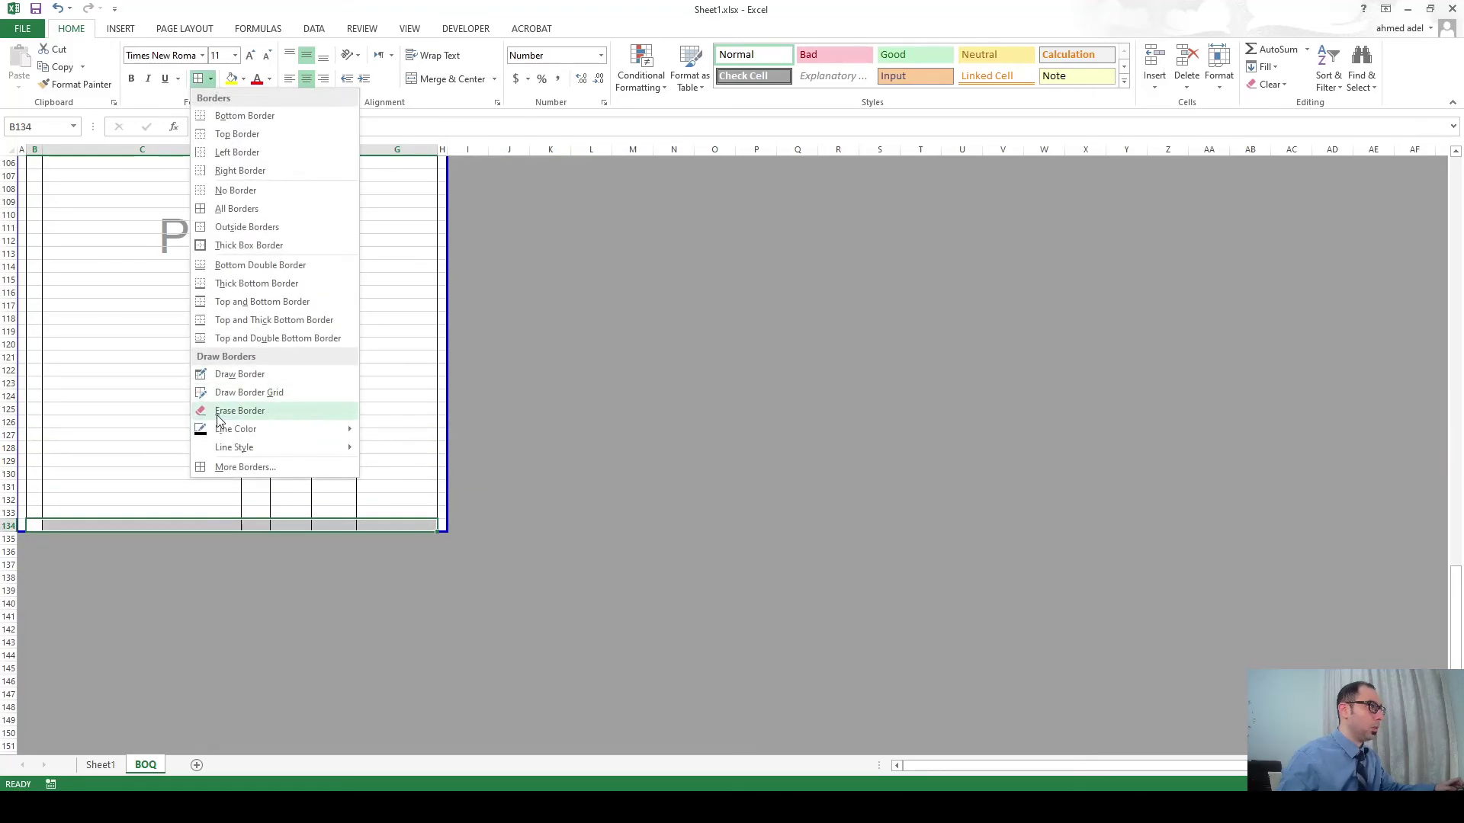
left_click(235, 190)
scroll(164, 427, "up", 11)
left_click(130, 369)
Enter the label TOTAL BILL # 3 - CONCRETE WORKS in C134.
scroll(137, 597, "down", 11)
left_click(130, 525)
type("TO")
scroll(132, 480, "up", 4)
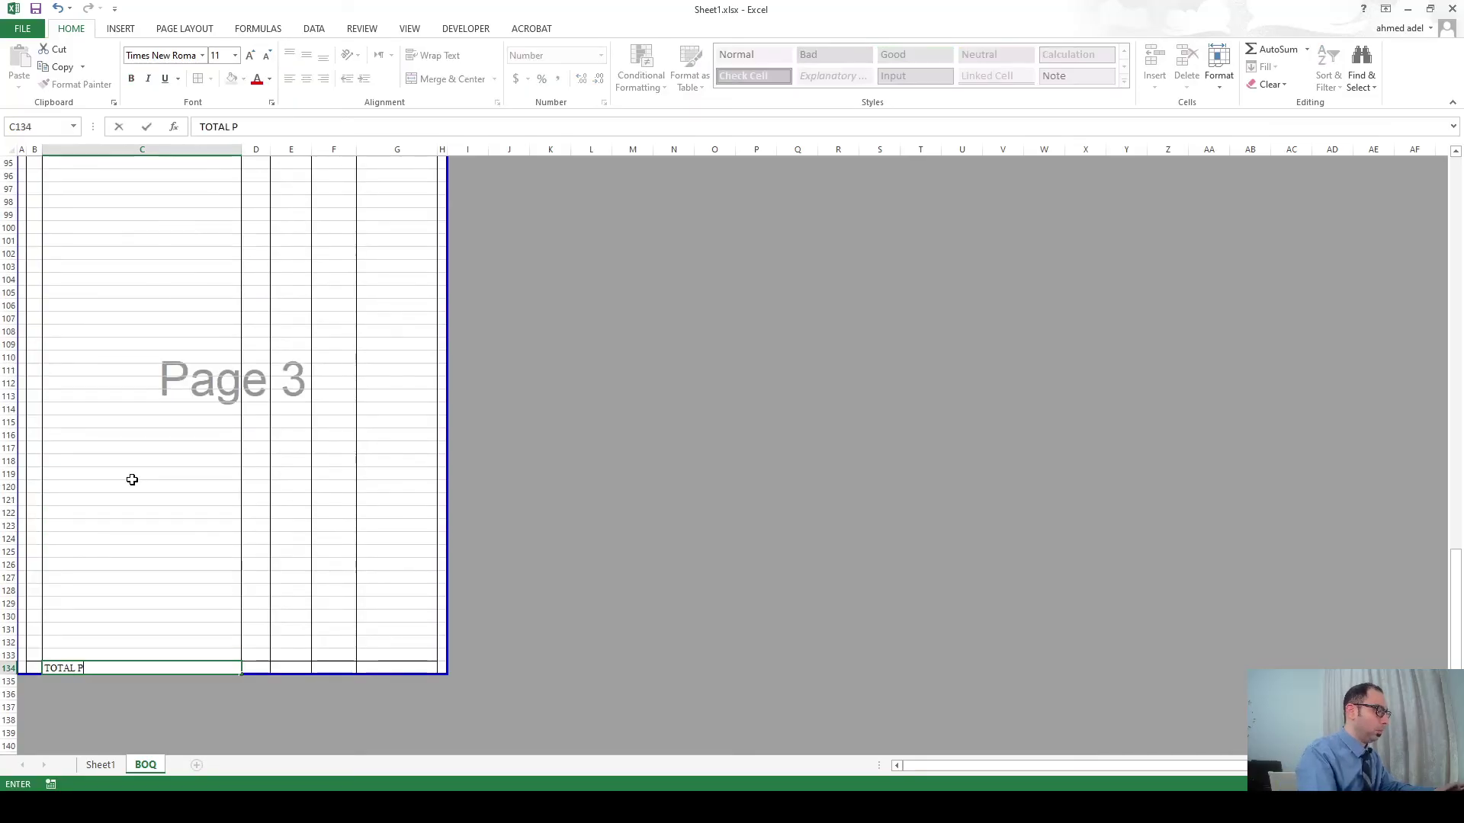
type("TAL CONCRETE WORKS")
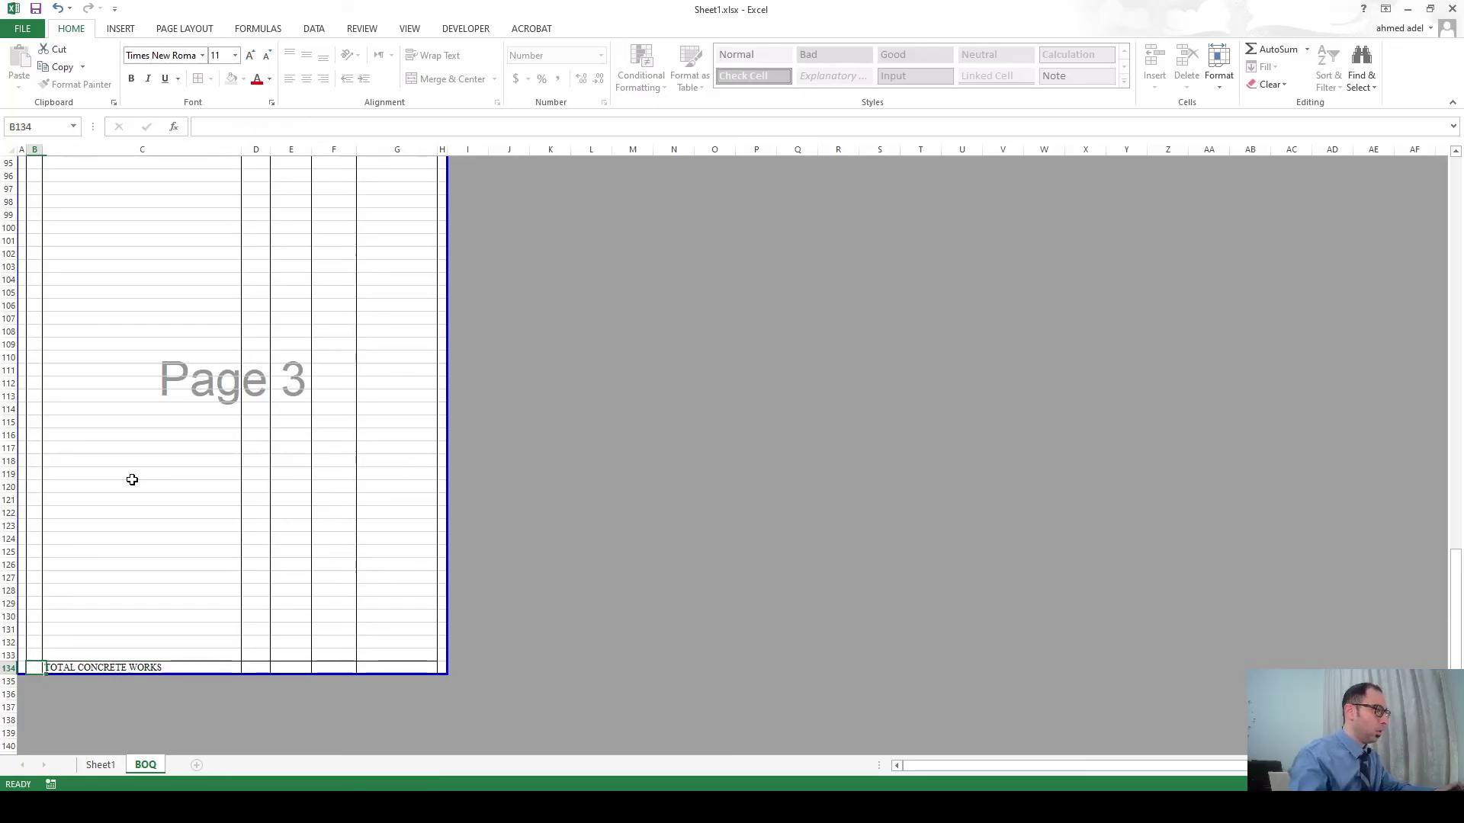
key("F2")
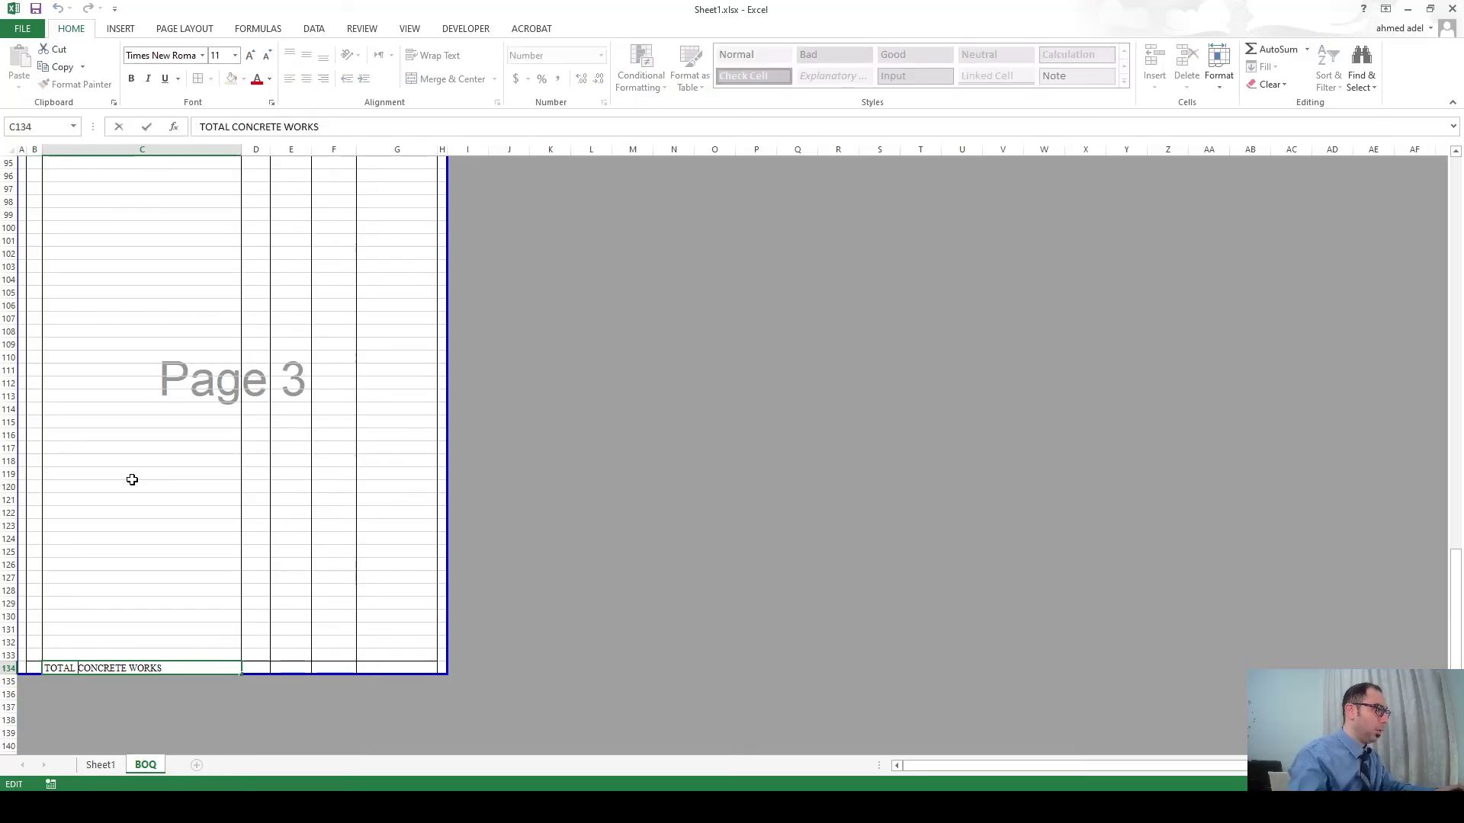
type("BILL # ")
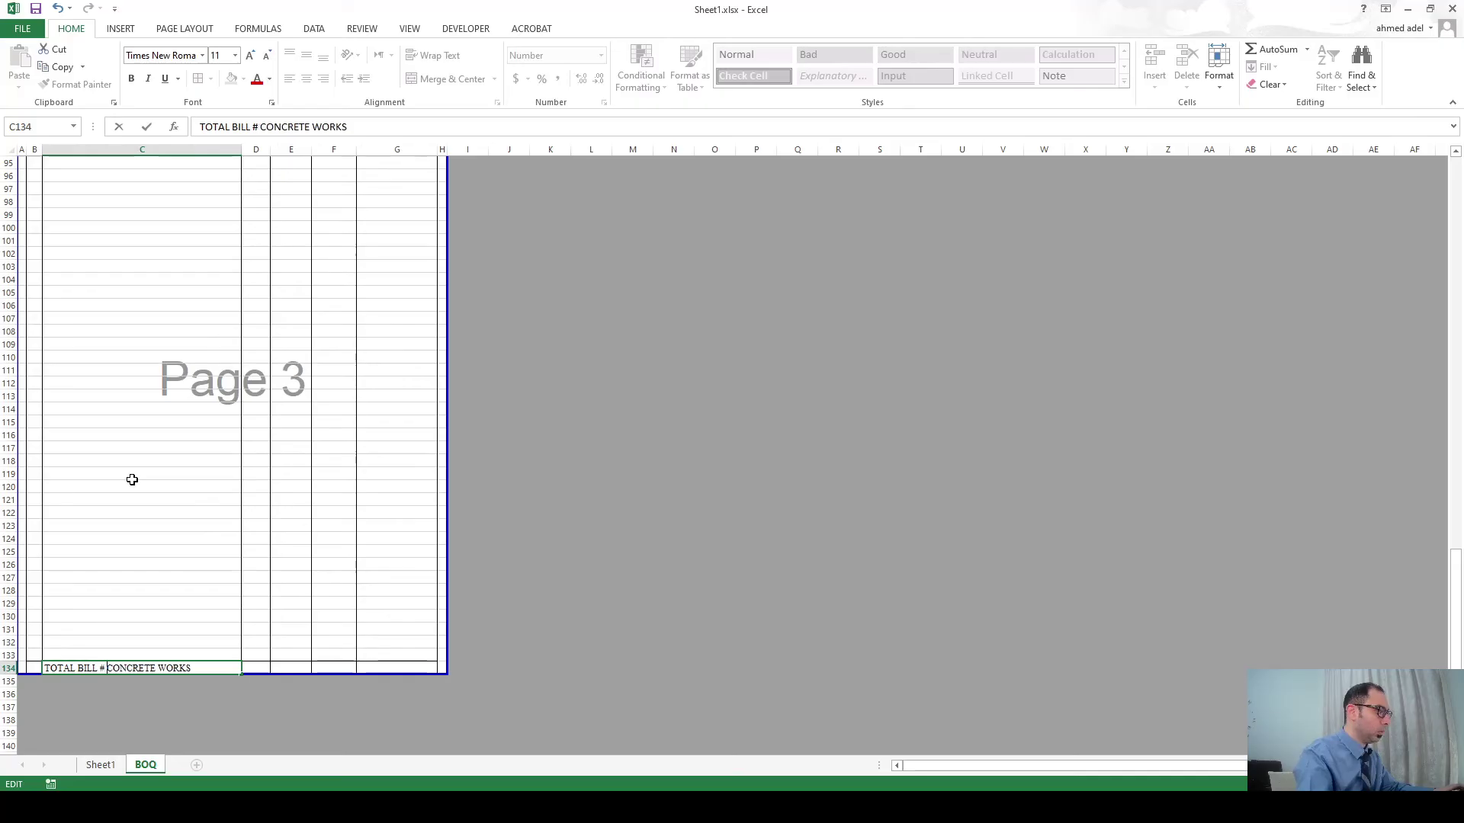
type("3 -")
left_click(132, 480)
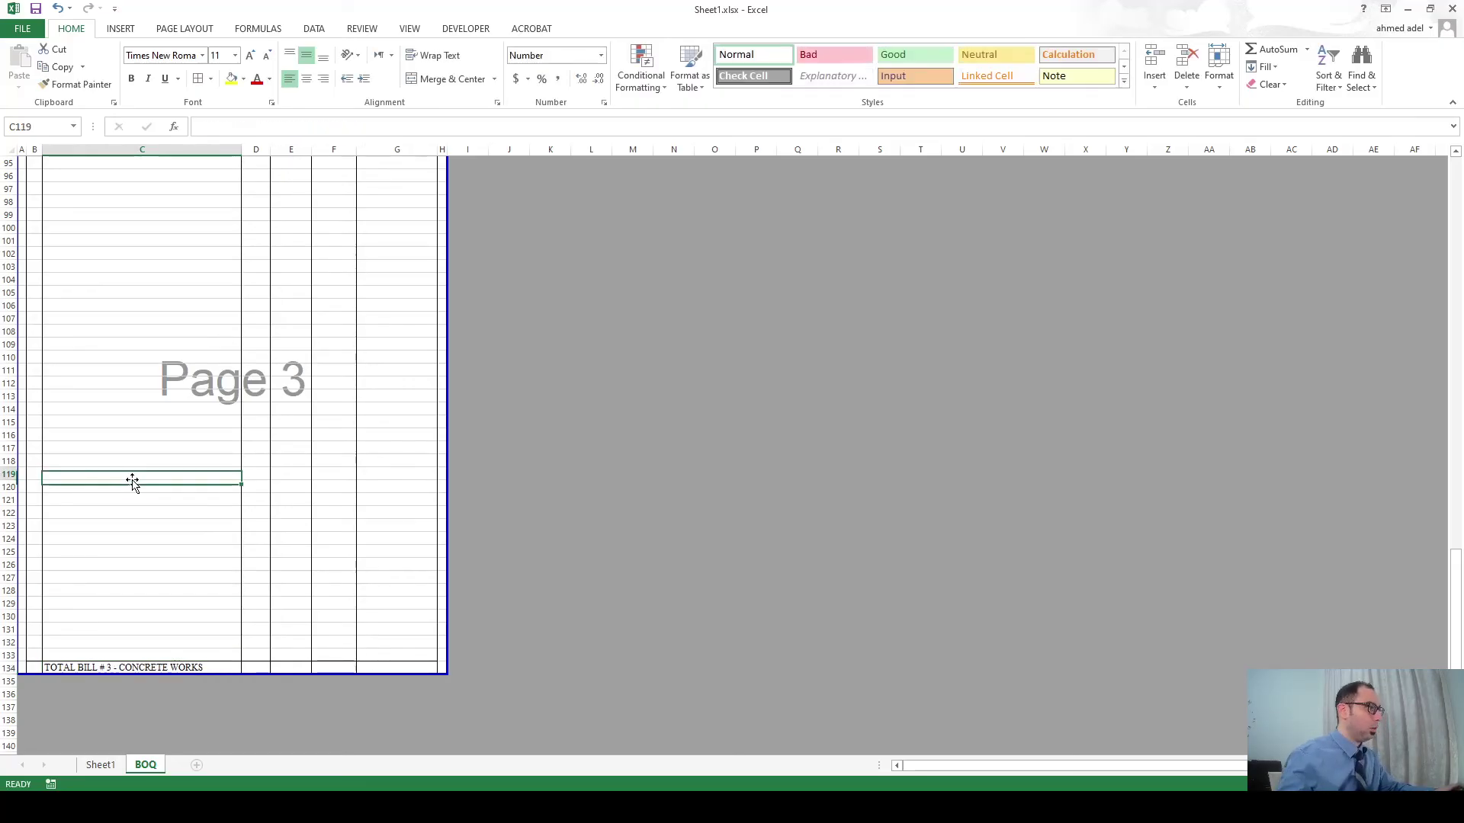
scroll(132, 479, "up", 5)
scroll(163, 425, "down", 9)
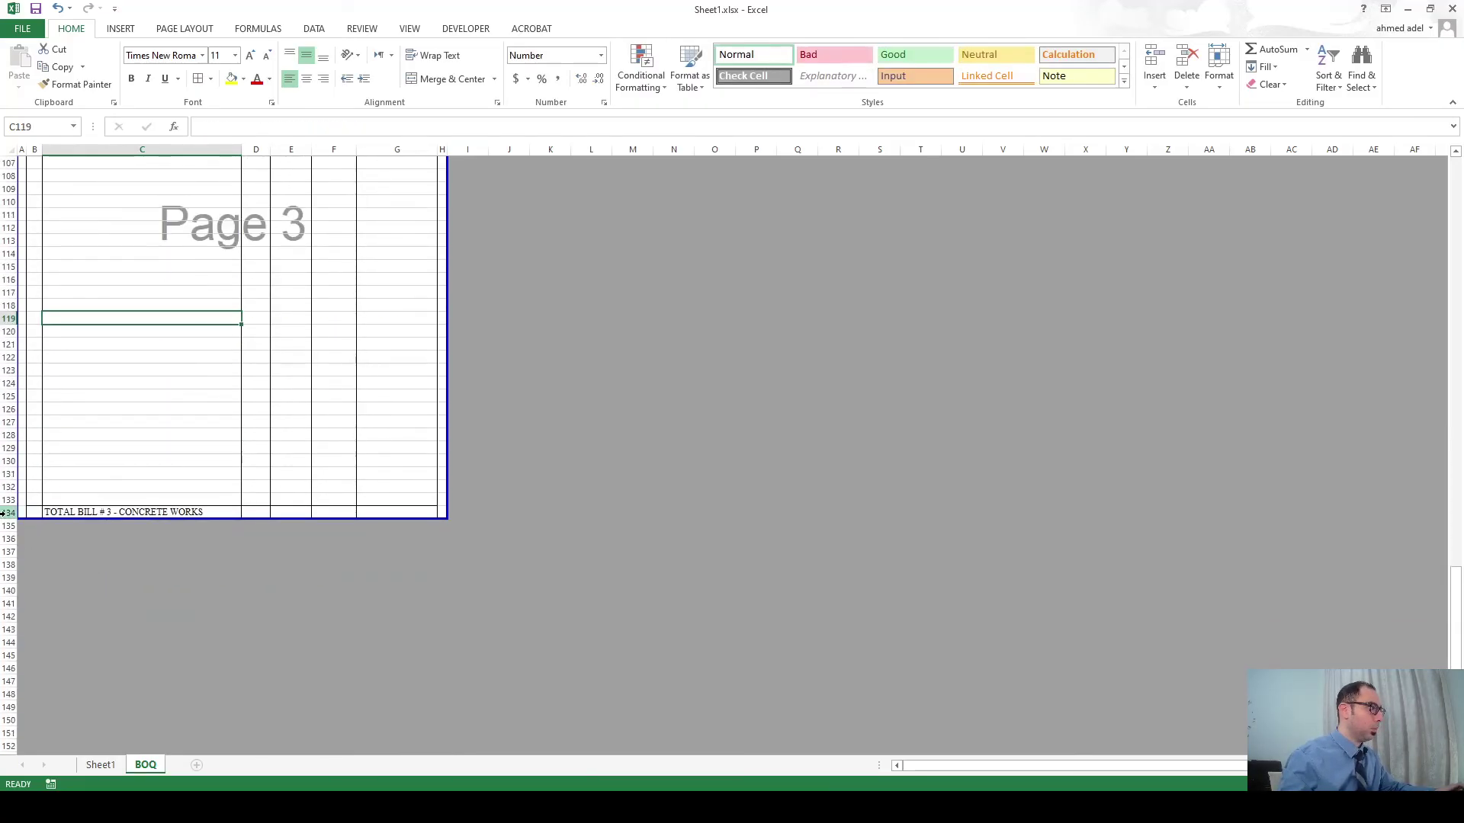
Make row 134 bold and enter AED in F134.
left_click(6, 512)
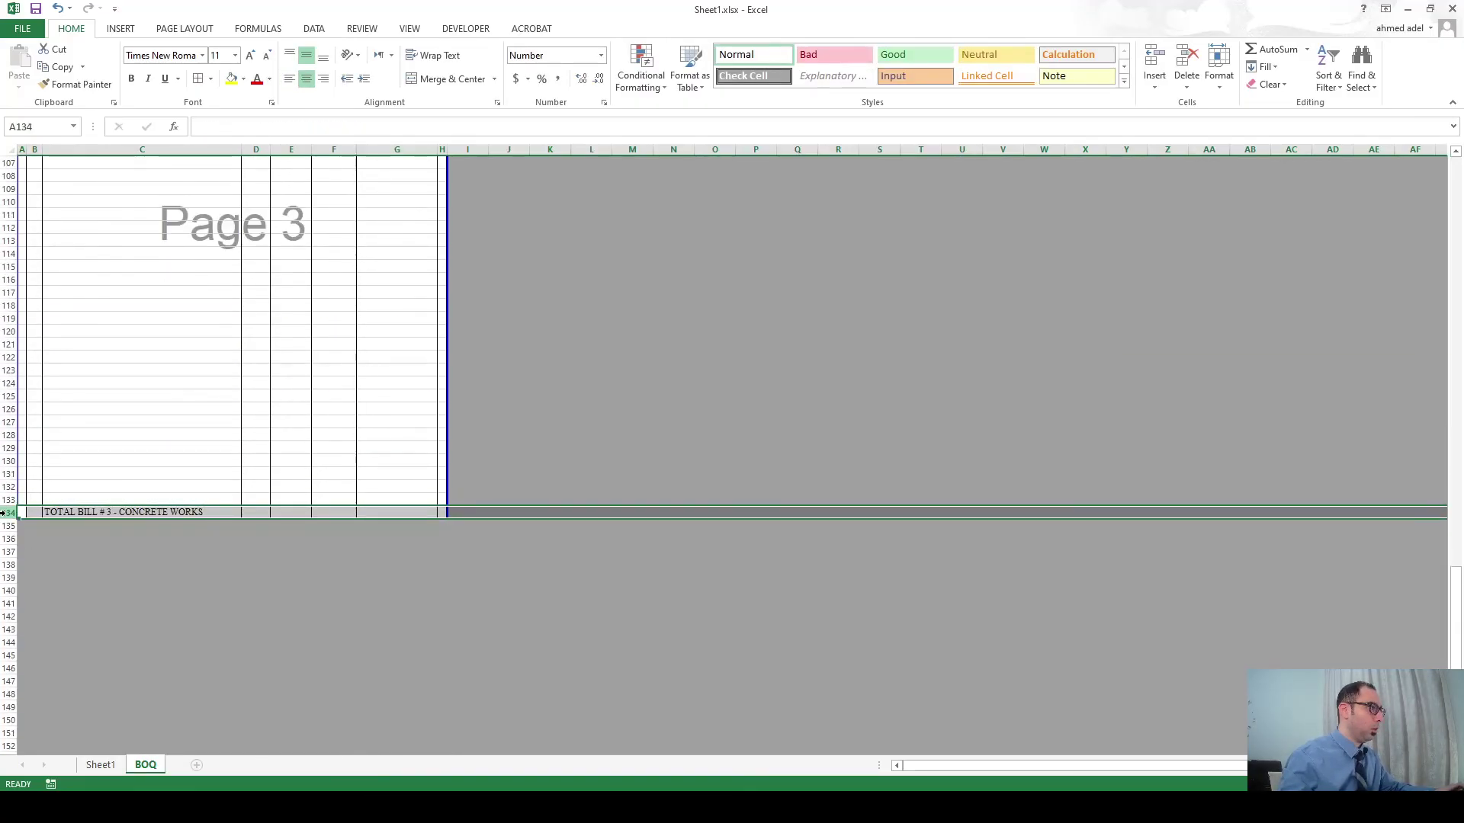
left_click(132, 83)
left_click(180, 311)
scroll(196, 440, "up", 11)
scroll(209, 429, "down", 6)
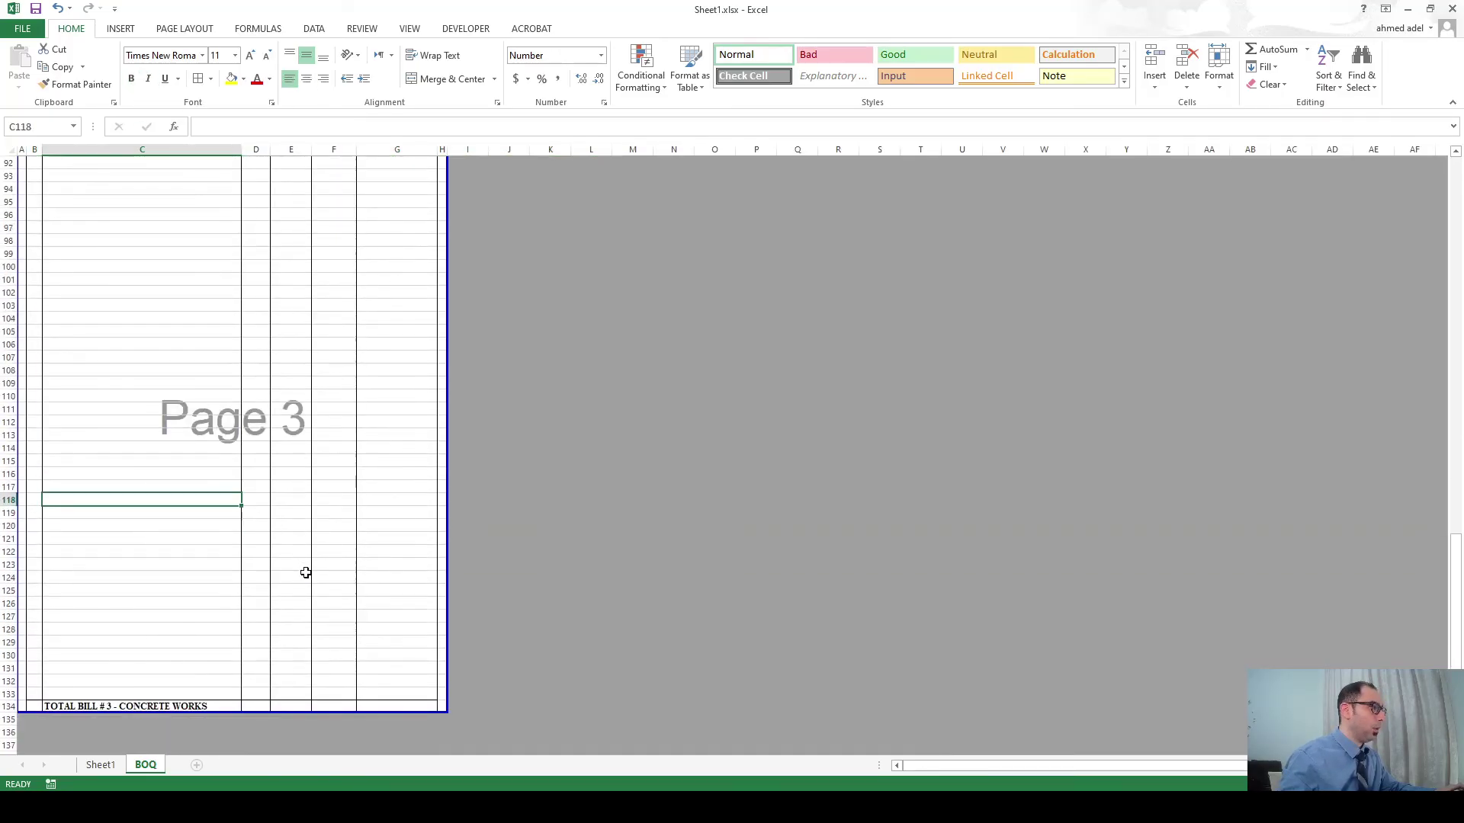
left_click(335, 706)
type("AED")
left_click(333, 564)
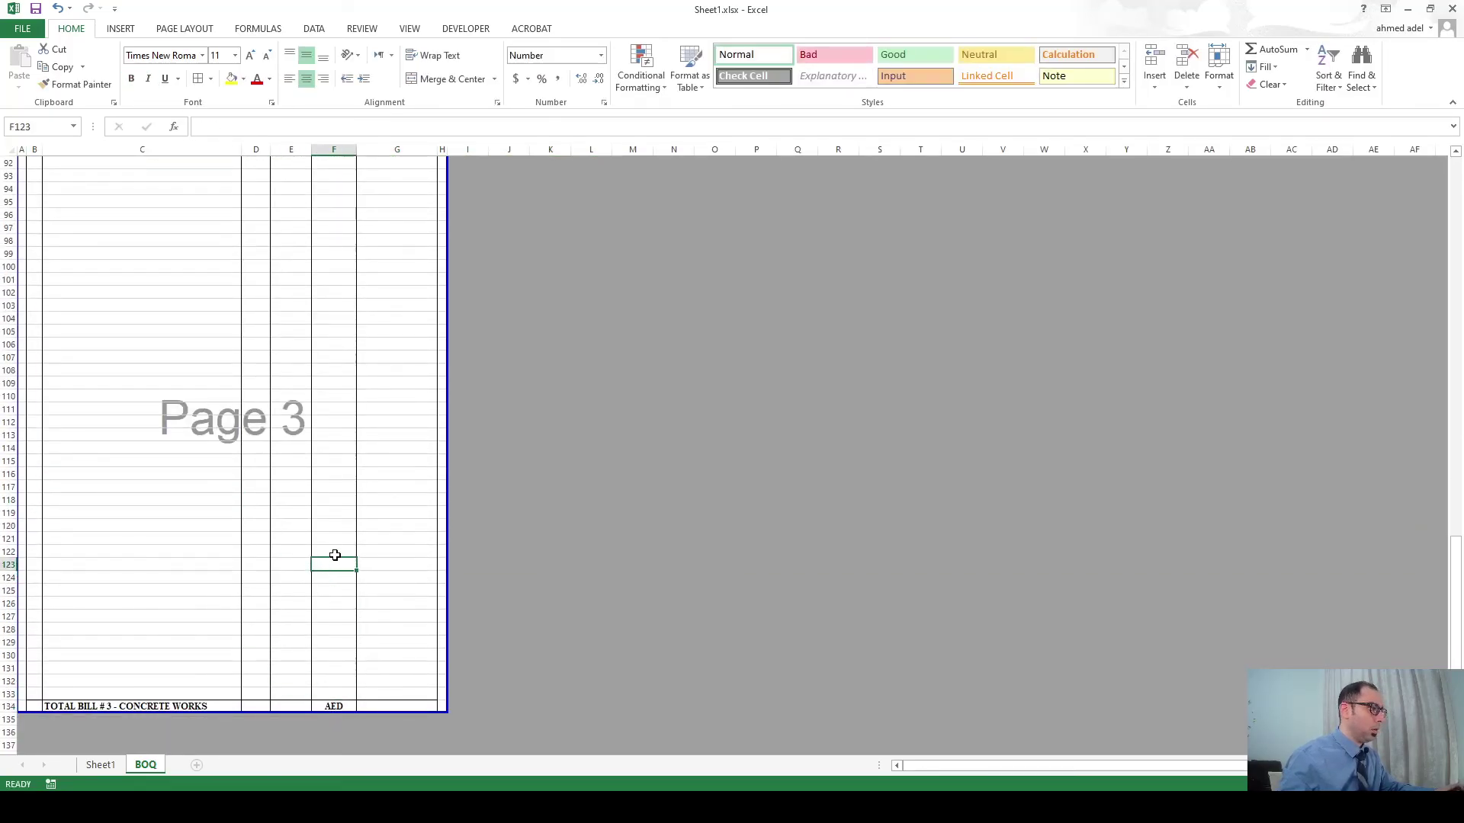
scroll(340, 533, "up", 10)
scroll(336, 523, "up", 19)
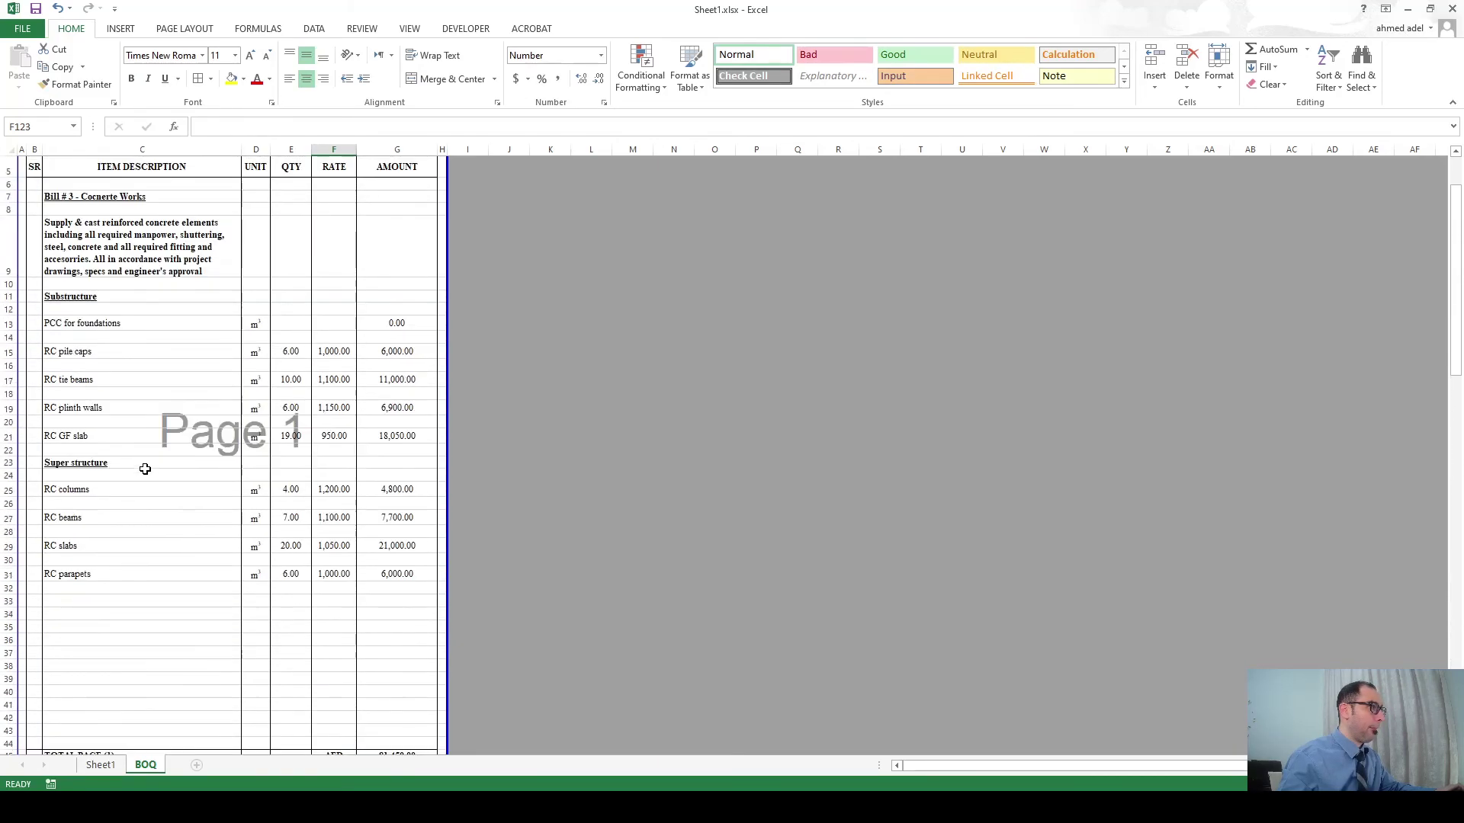
scroll(174, 469, "up", 2)
scroll(174, 487, "down", 14)
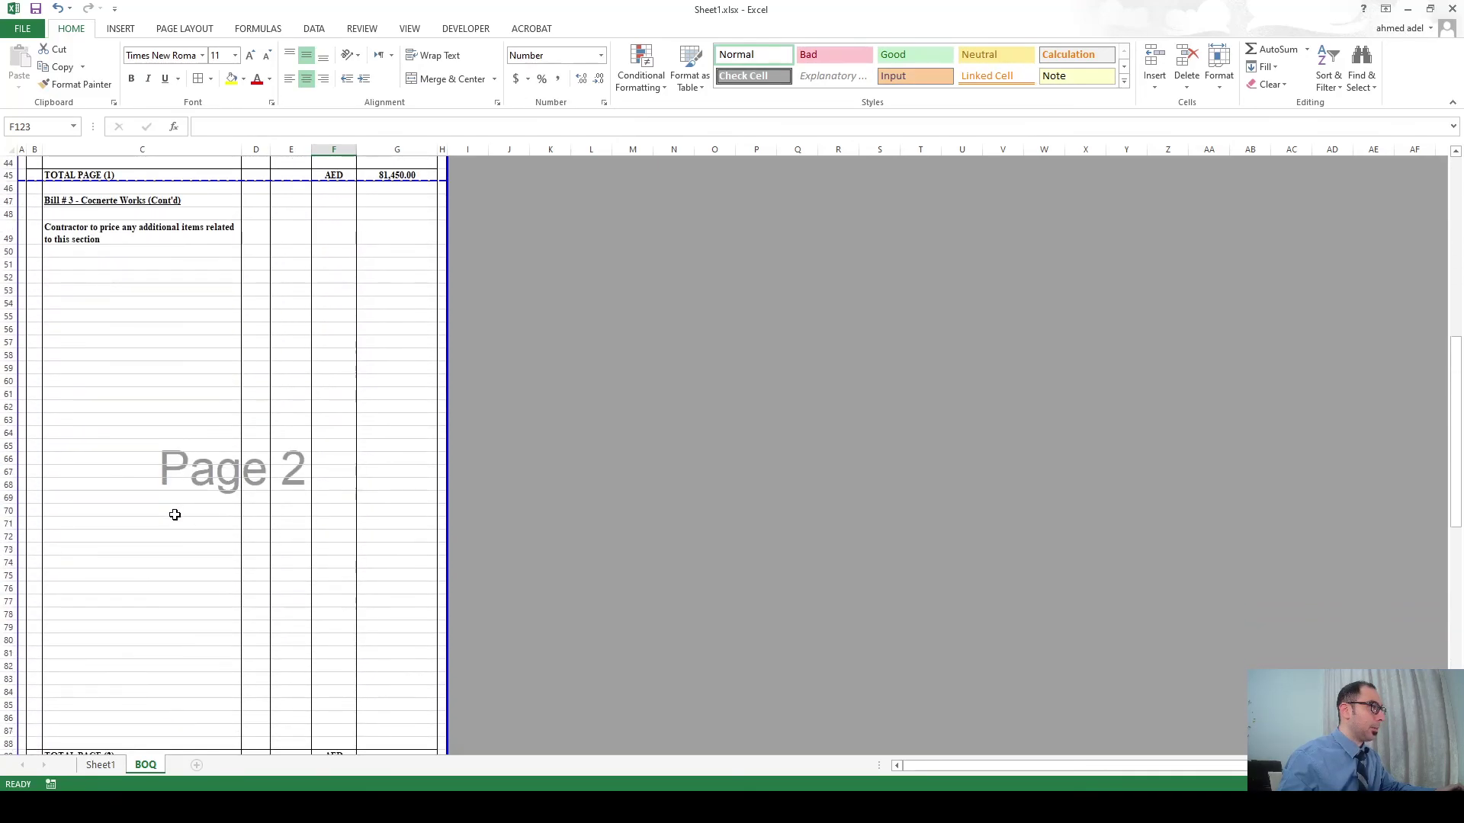
scroll(174, 515, "down", 18)
scroll(170, 552, "up", 12)
scroll(142, 473, "up", 10)
Copy the continued Bill # 3 header from C47 to C91 at the top of page 3.
left_click(91, 407)
left_click(92, 357)
key("ctrl+c")
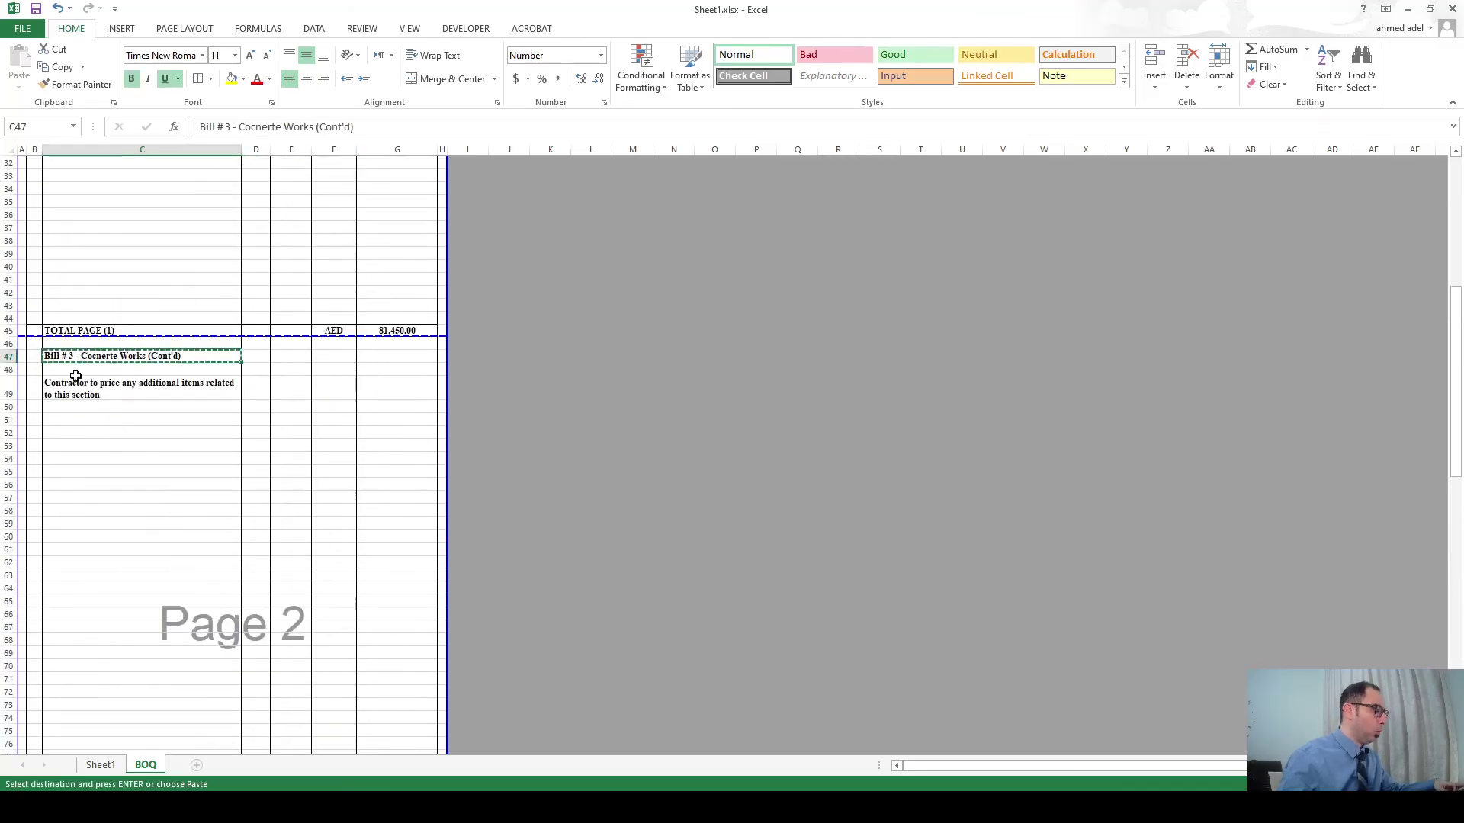
scroll(92, 386, "down", 7)
scroll(119, 603, "down", 5)
left_click(88, 461)
key("Return")
Add a bold 'Summary' heading in C93 with 'Page (1)' and 'Page (2)' labels in C95 and C97.
left_click(92, 488)
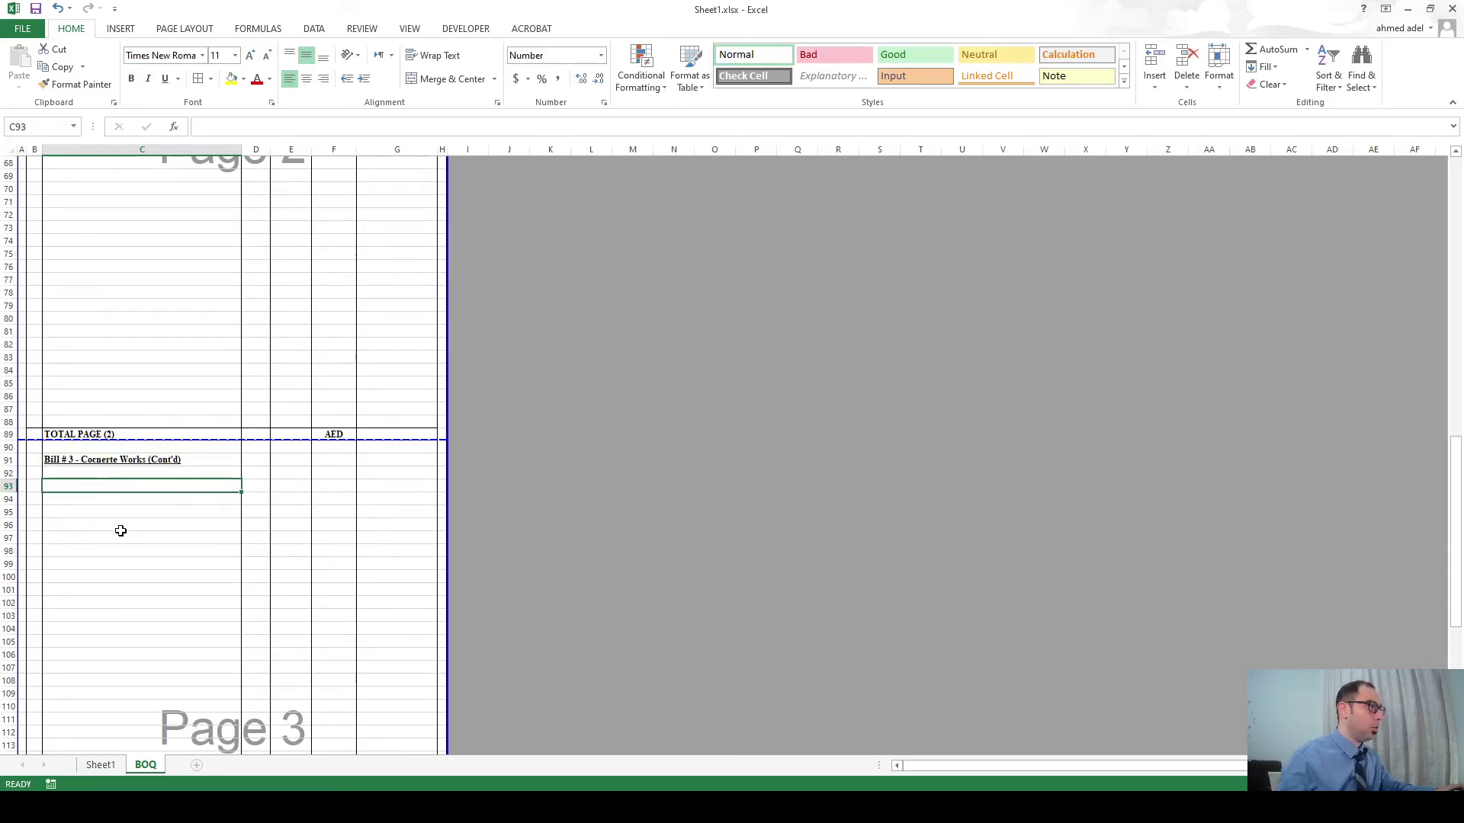
type("Summary")
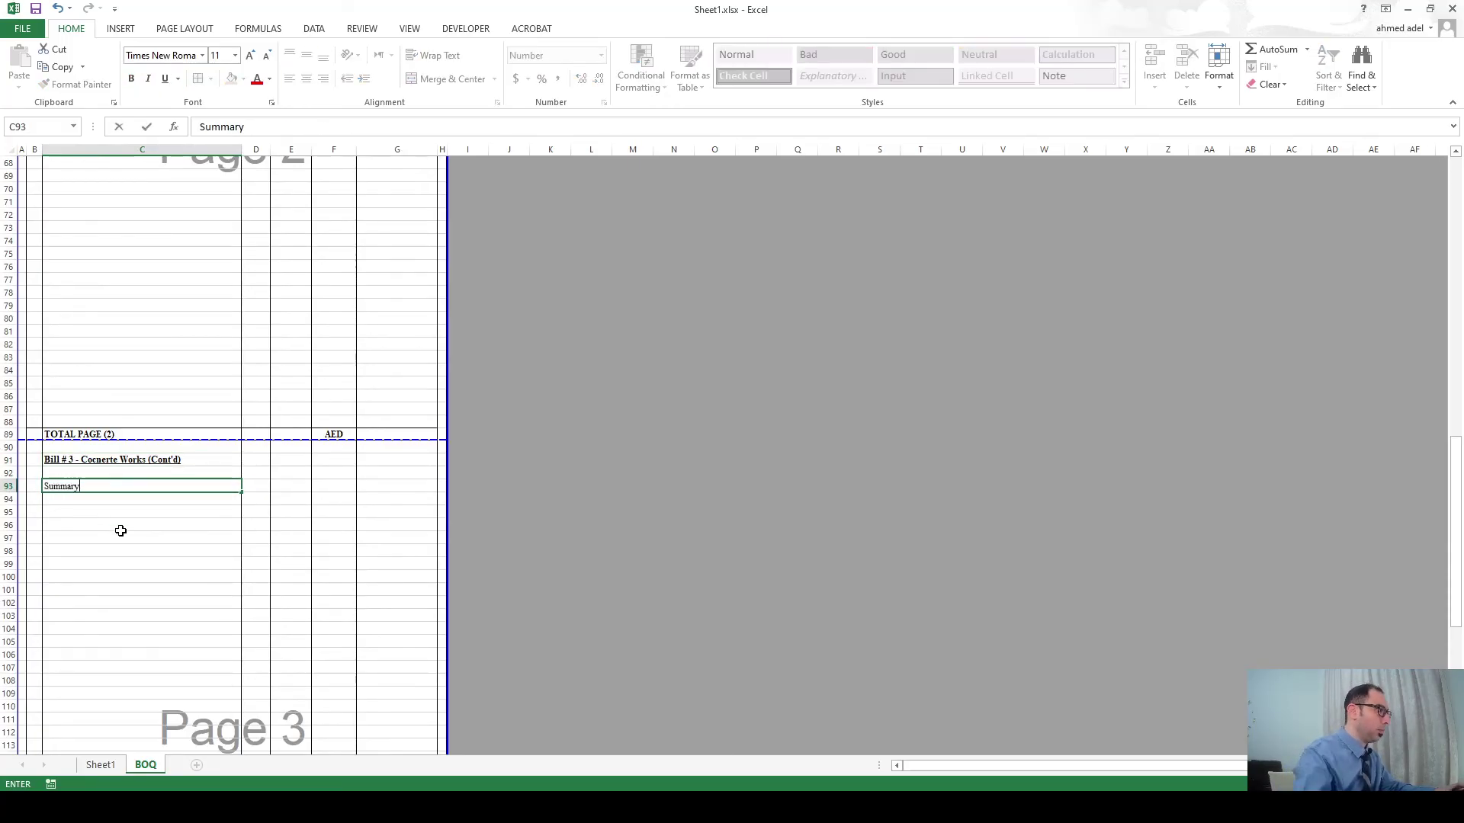
left_click(119, 528)
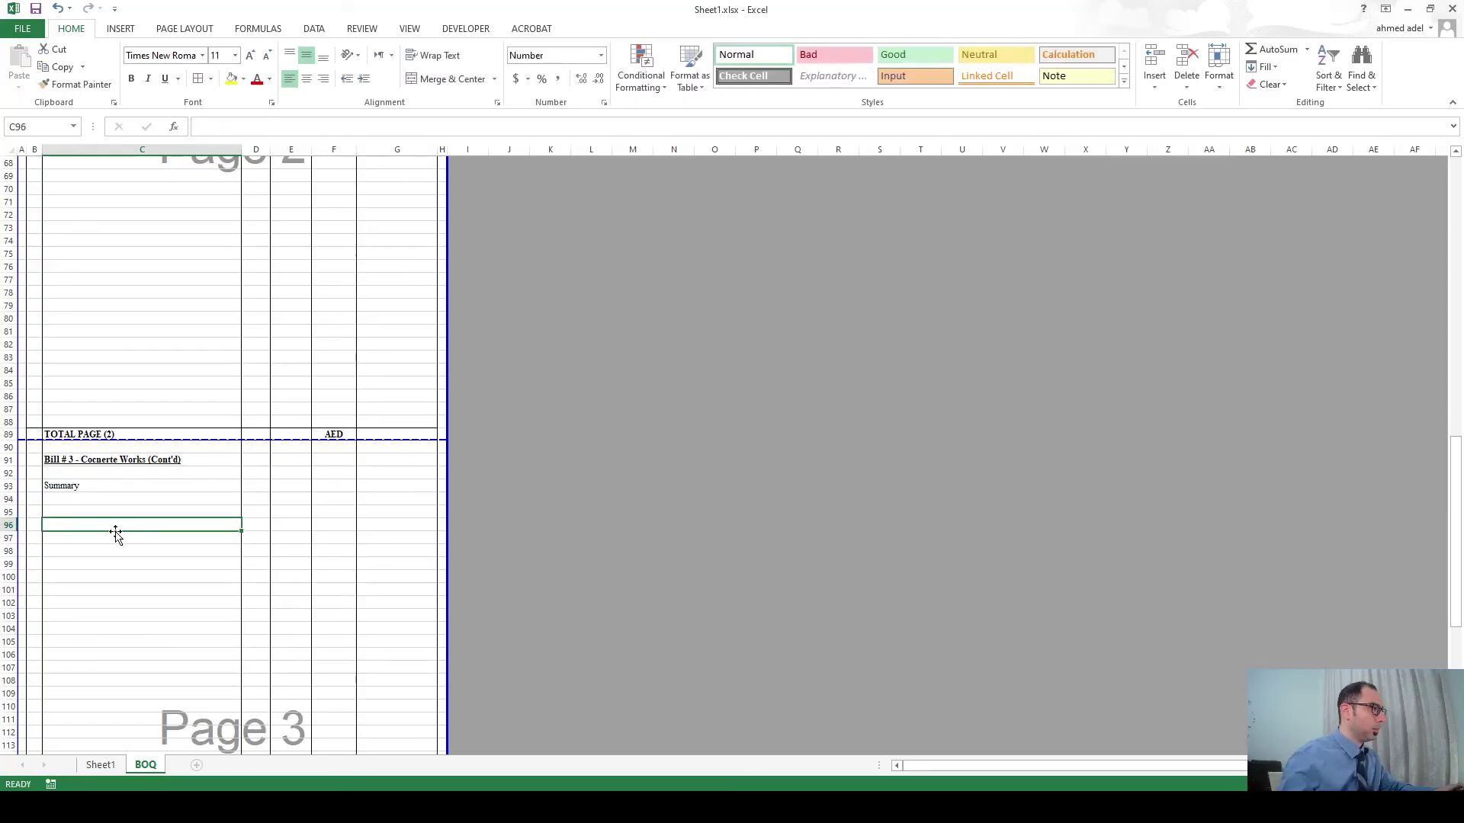
left_click(4, 487)
key("ctrl+b")
left_click(62, 512)
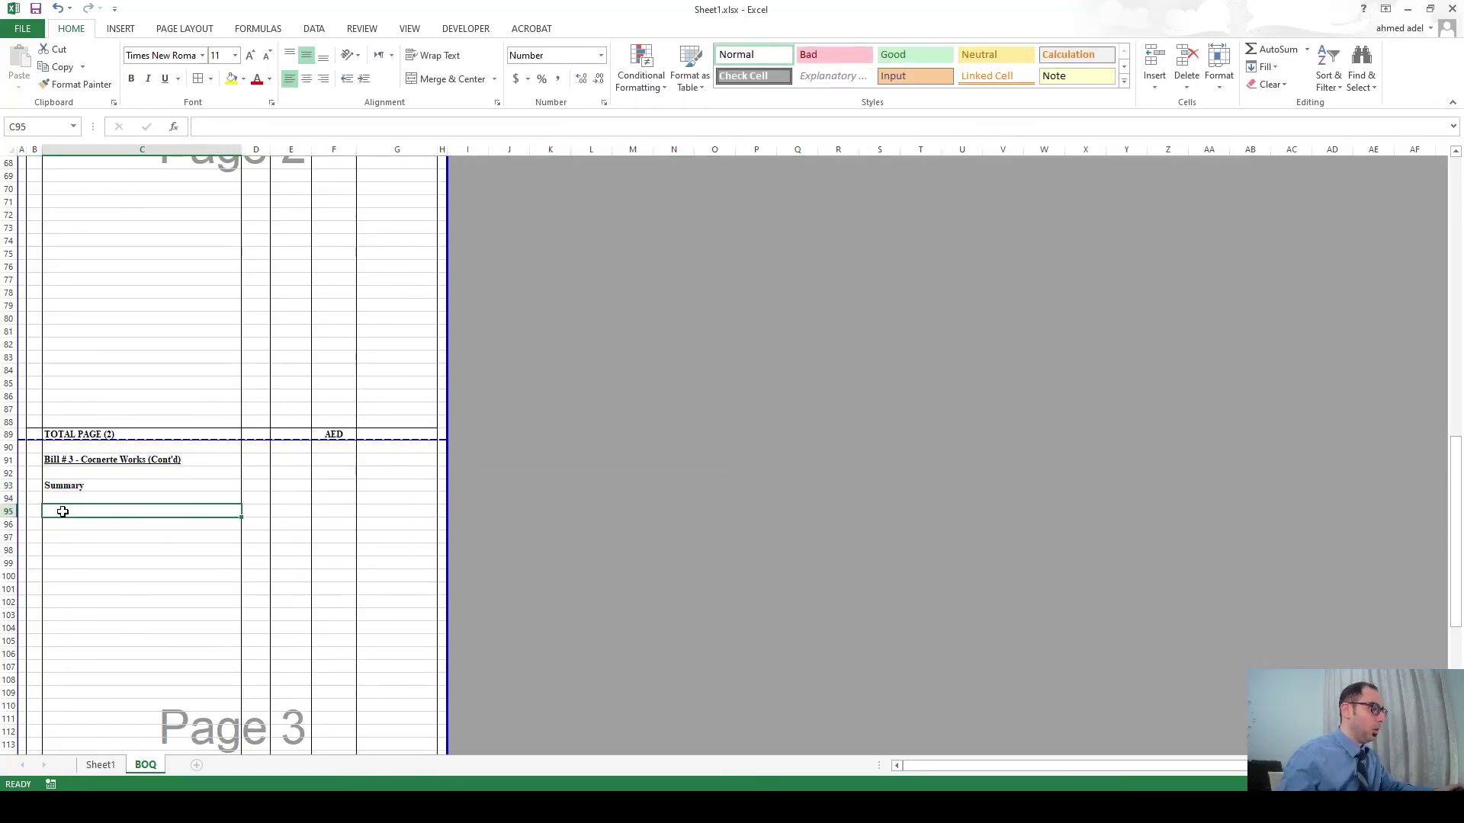
type("Page (1")
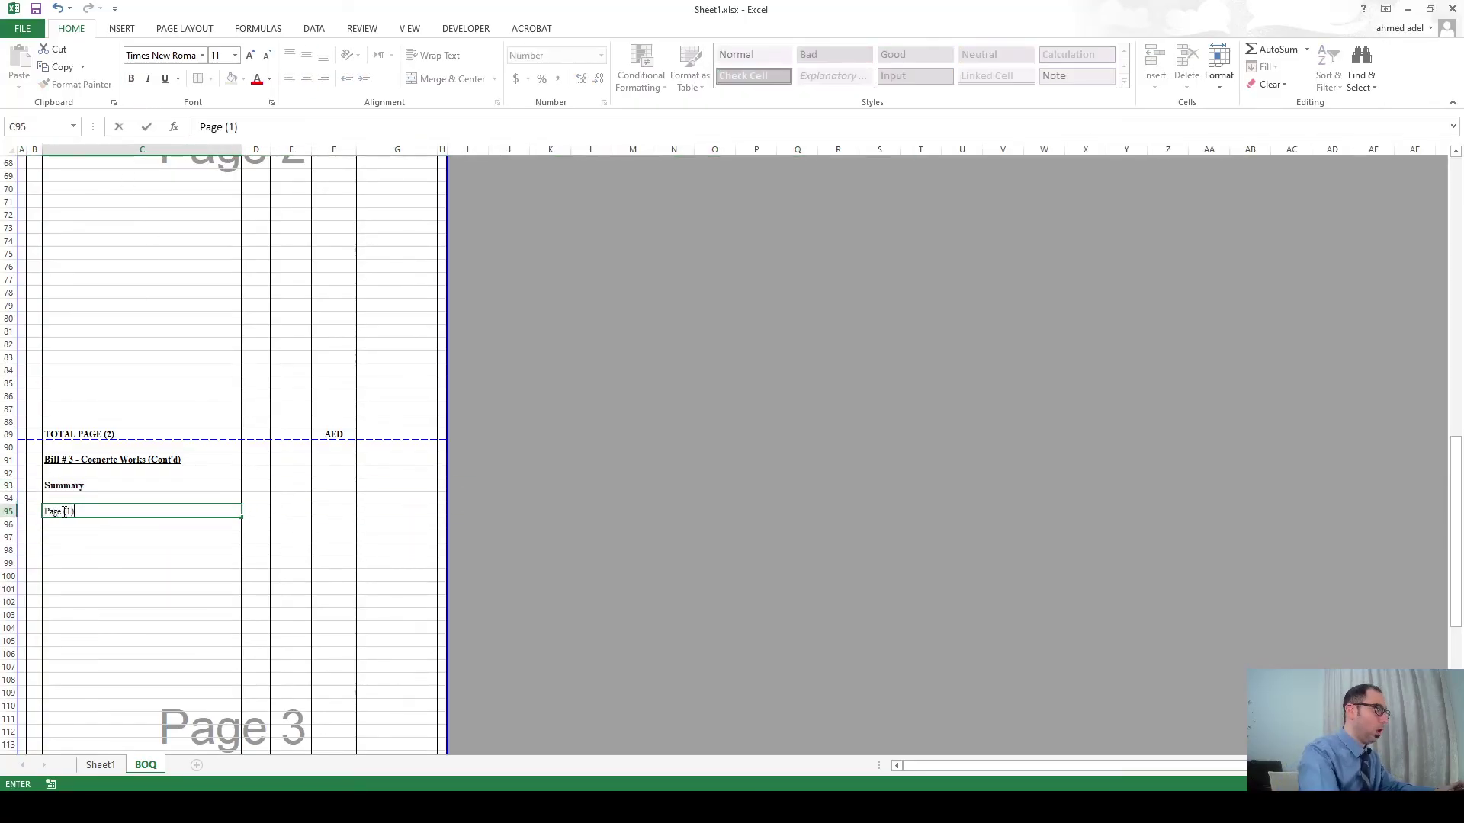
key("Return")
key("Return")
type("Pa")
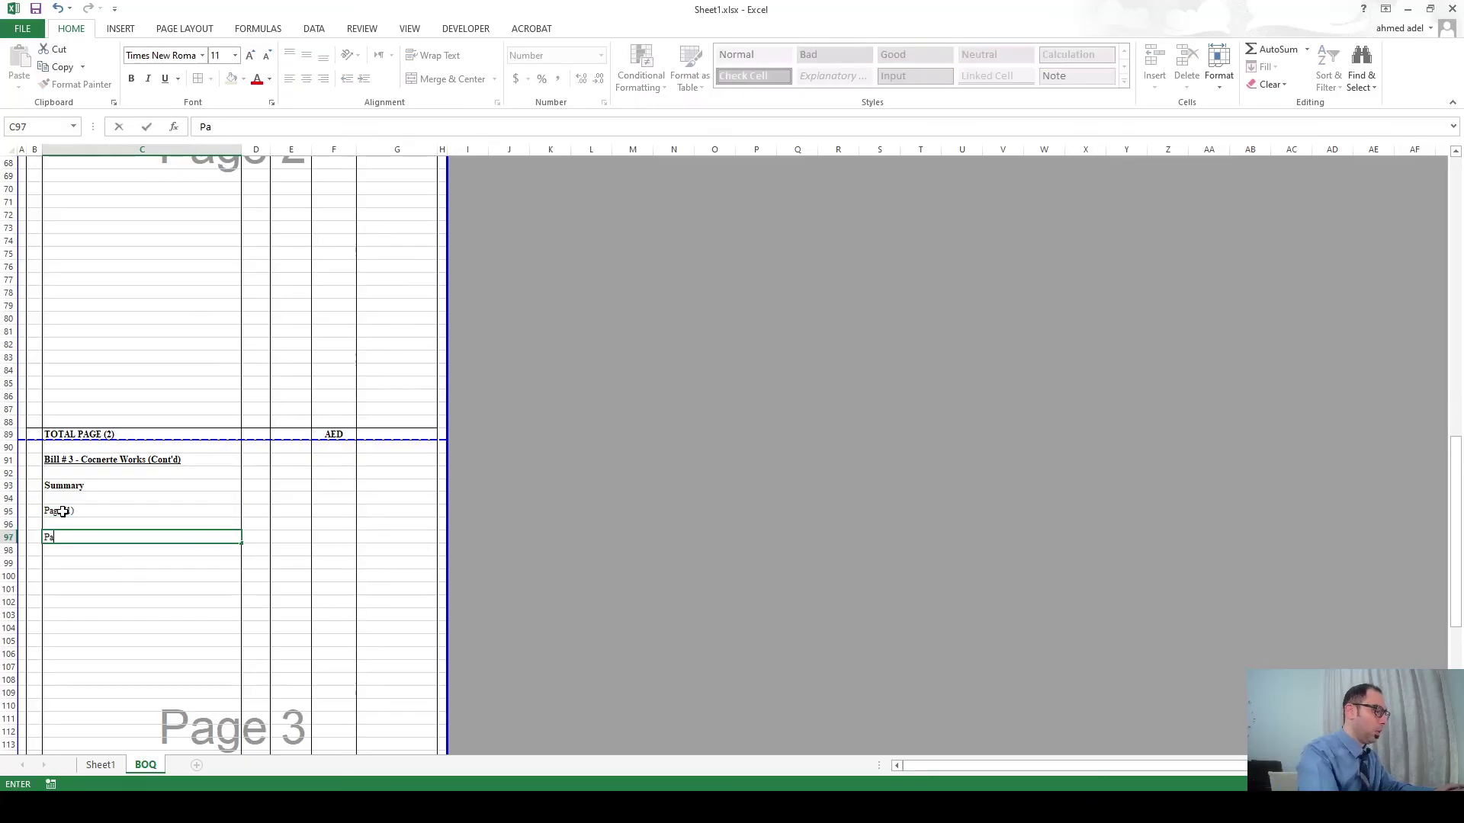
type("ge (2)")
left_click(312, 555)
Link G95 to the TOTAL PAGE (1) amount with =G45.
left_click(363, 513)
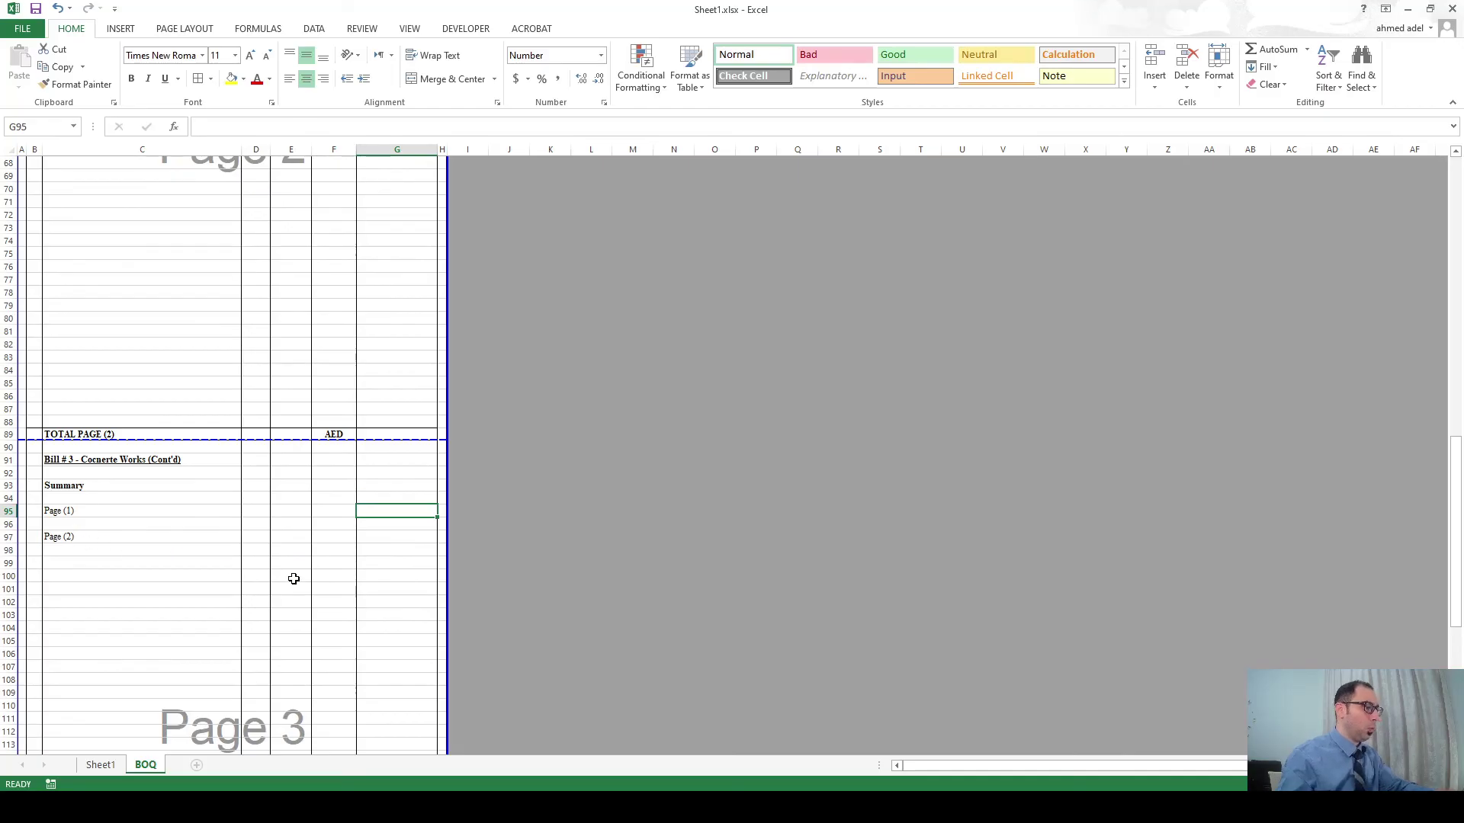
type("=")
scroll(372, 483, "up", 11)
left_click(395, 330)
key("Return")
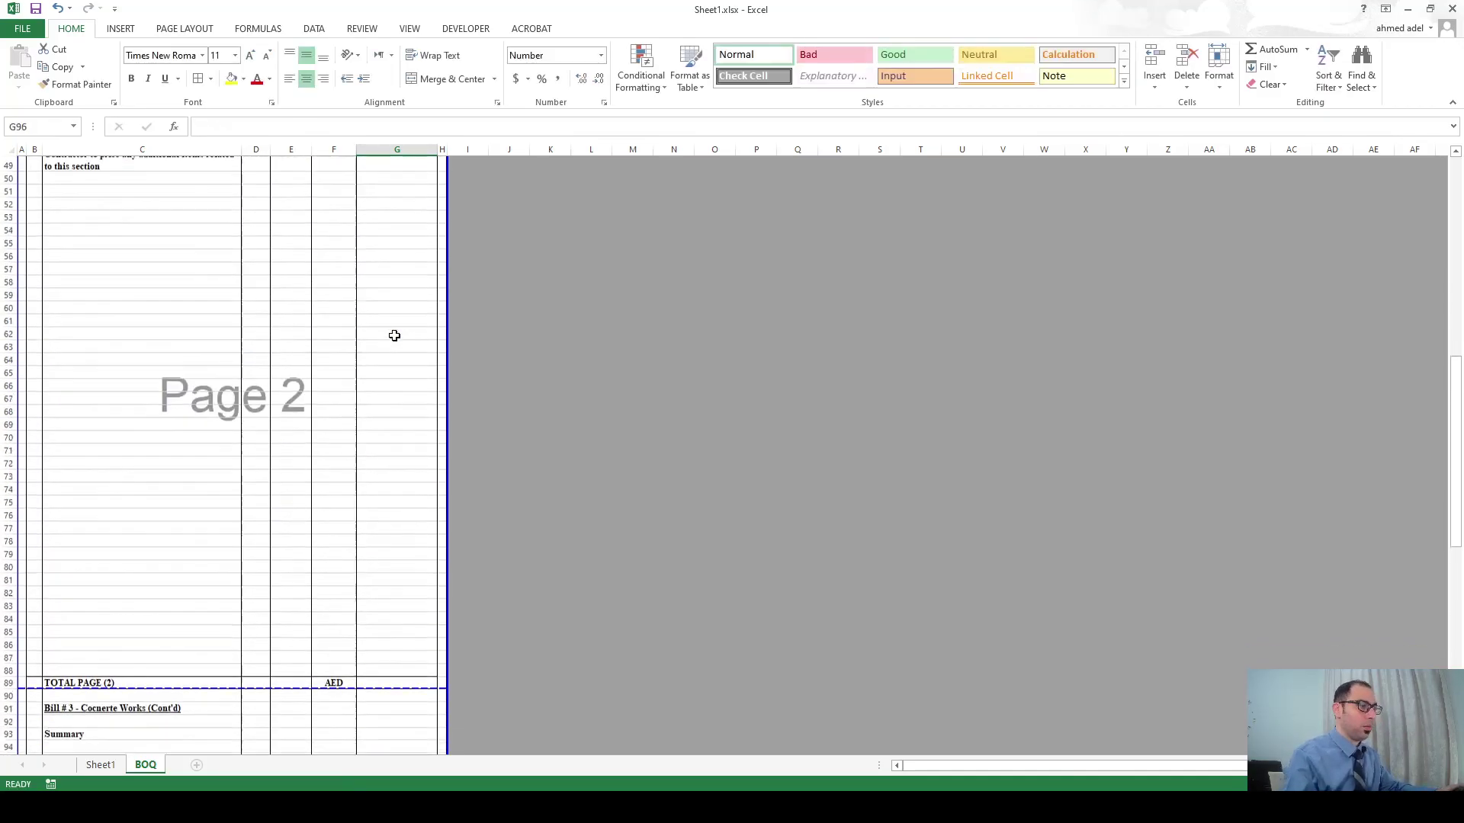
scroll(394, 336, "down", 6)
left_click(373, 565)
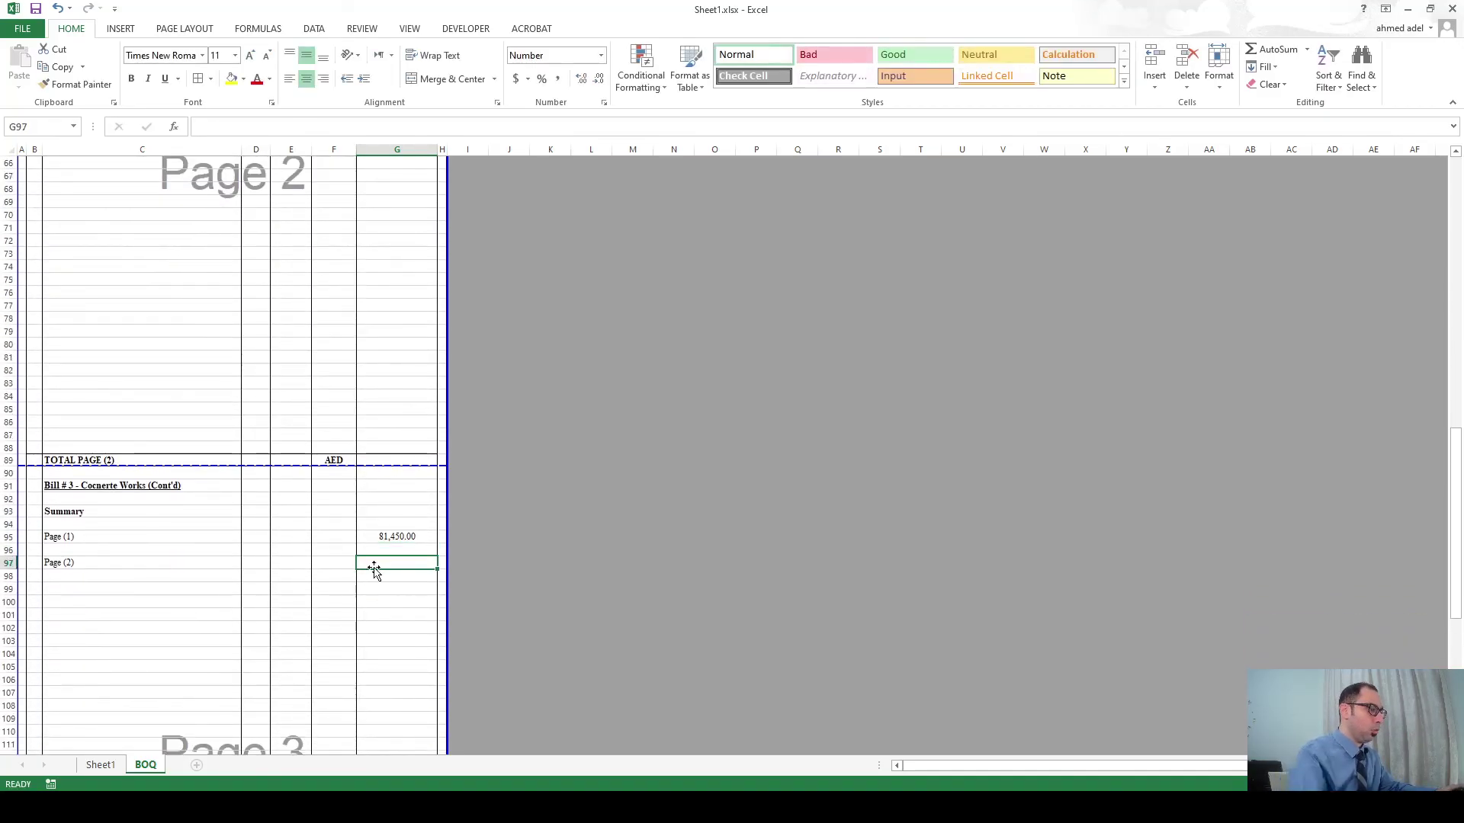
Link G97 to the TOTAL PAGE (2) amount with =G89.
type("=")
left_click(399, 460)
key("Return")
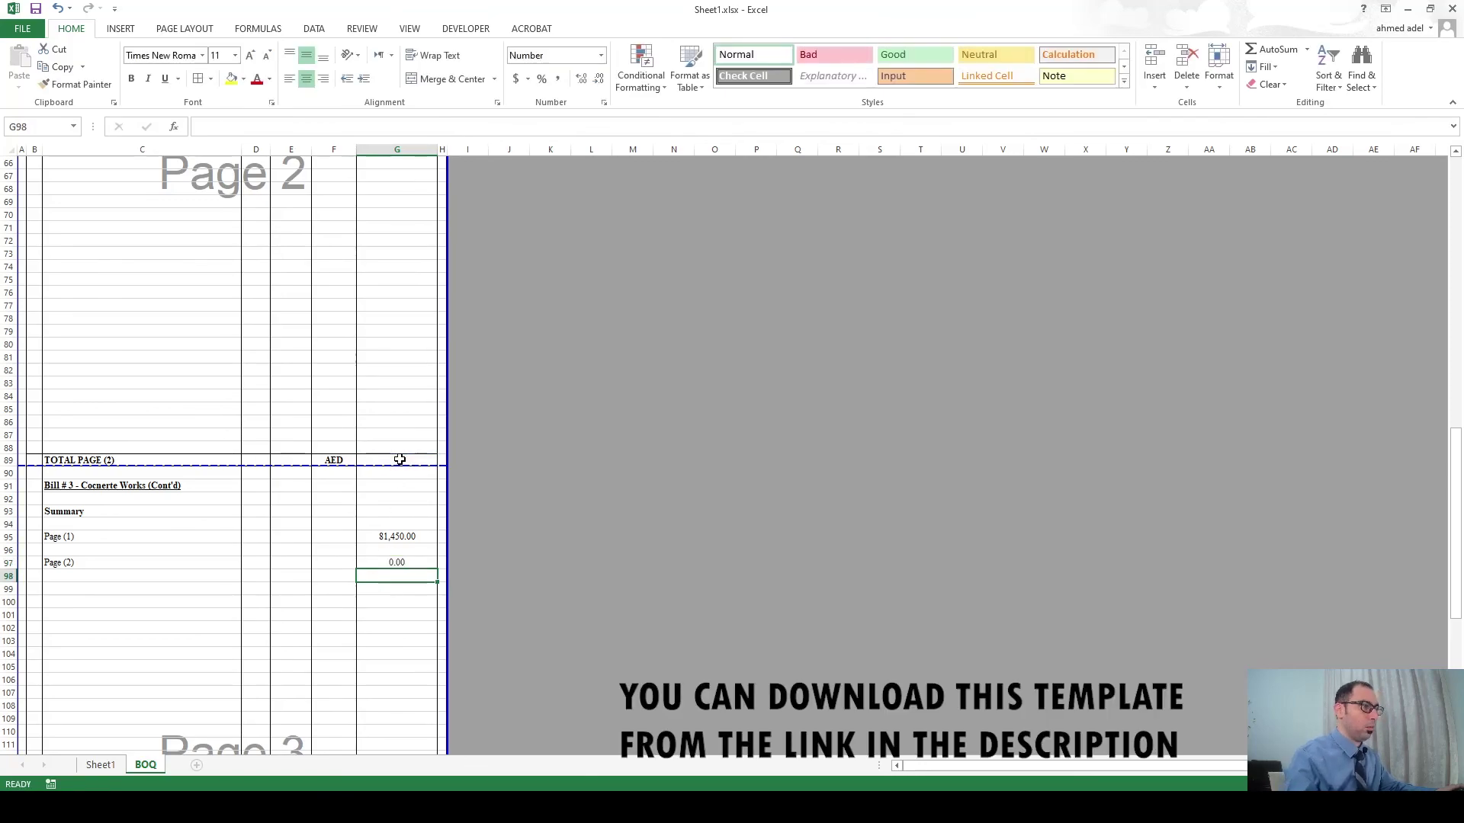
Enter =SUM(G94:G133) in G134 for the bill total of 81,450.00.
scroll(417, 525, "down", 12)
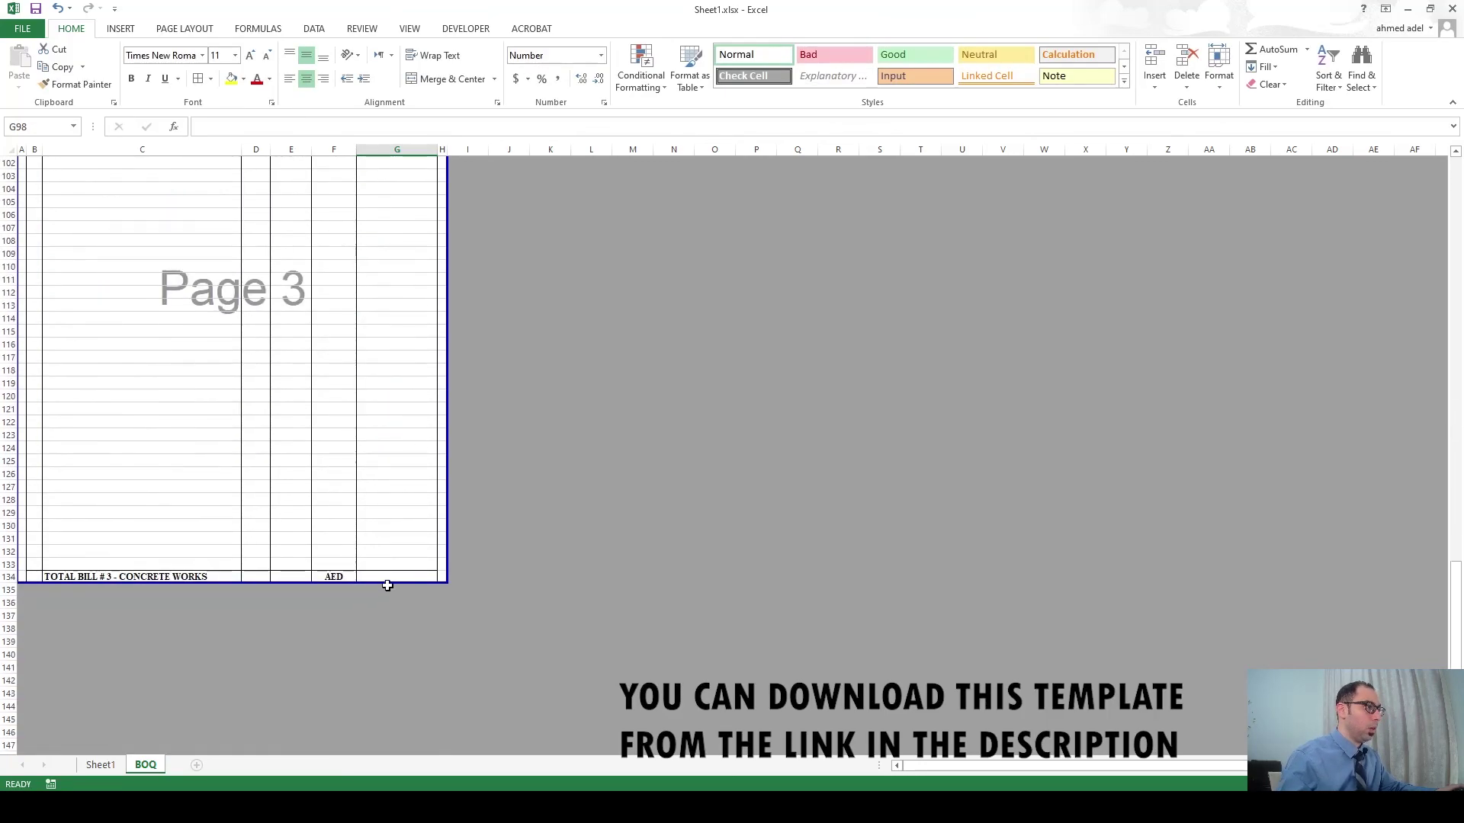
left_click(387, 577)
key("alt+equal")
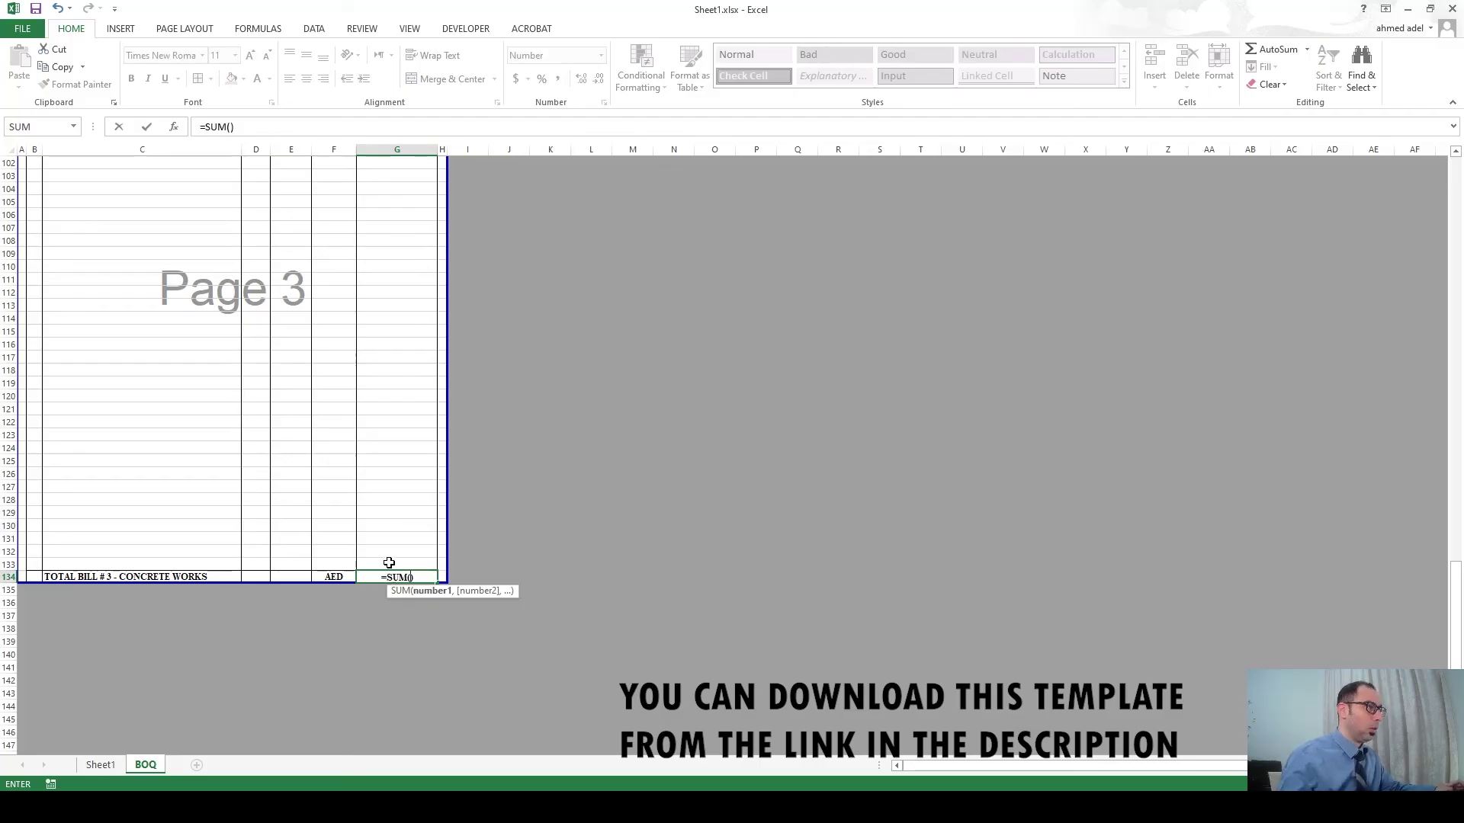
left_click_drag(389, 563, 389, 292)
key("Return")
left_click(402, 732)
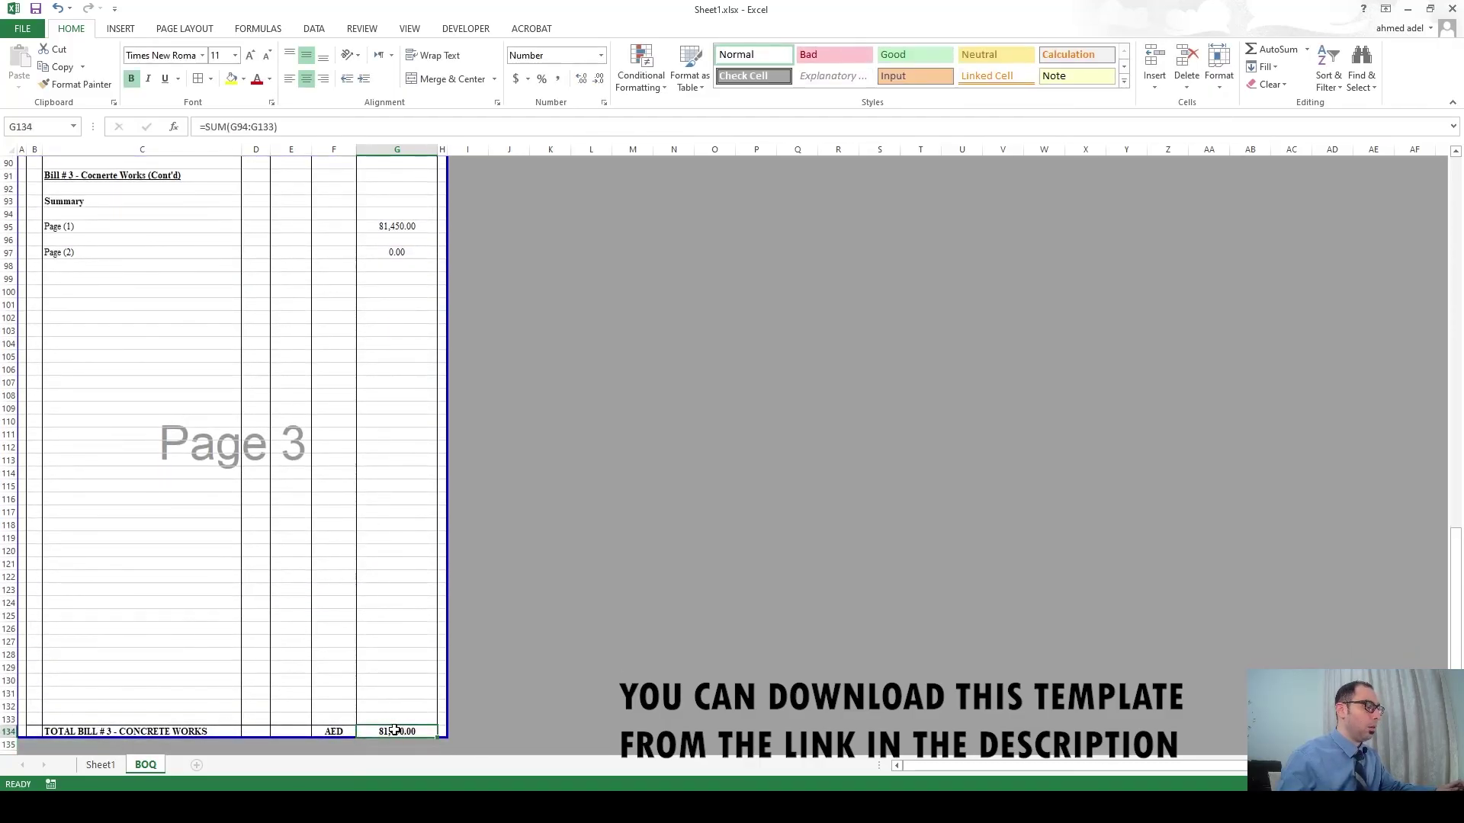